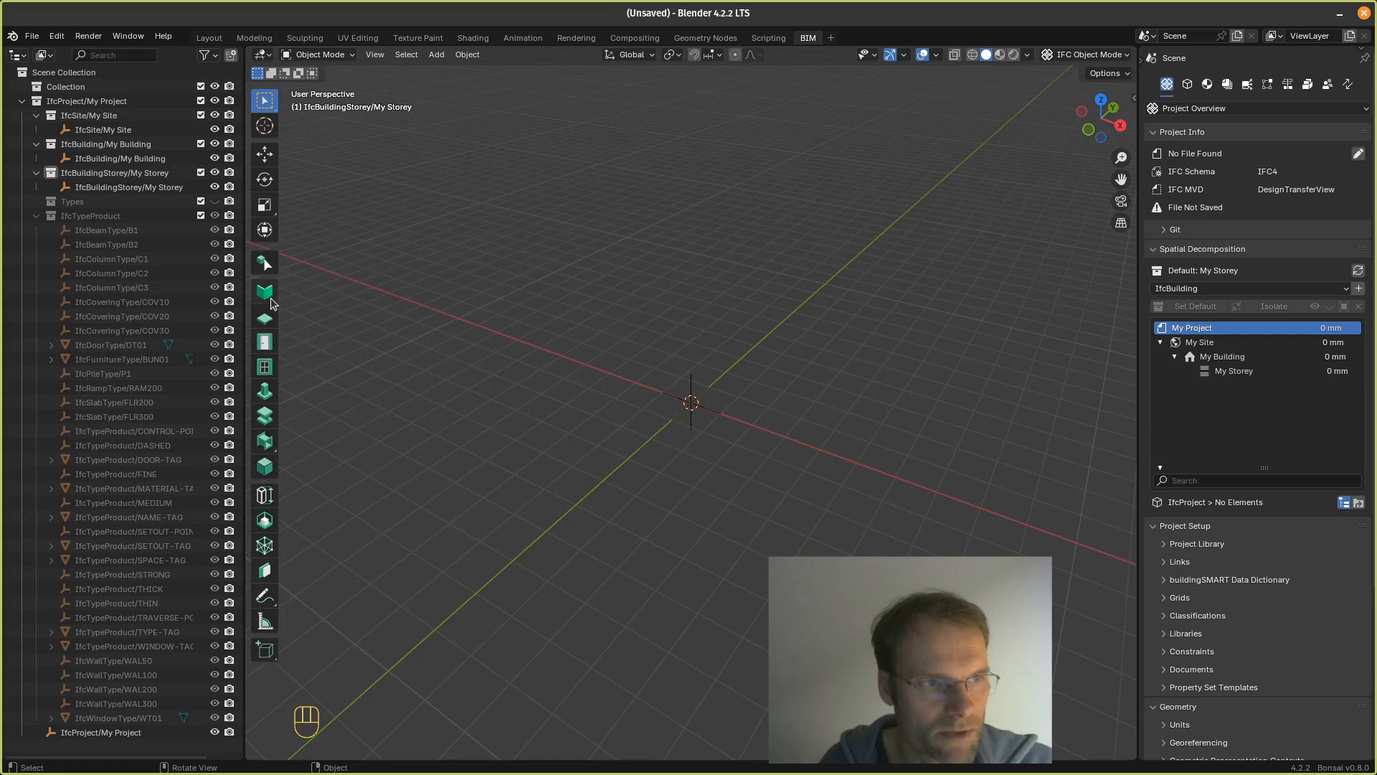
Step: Duplicate the WAL100 wall type in the wall type library
click(268, 296)
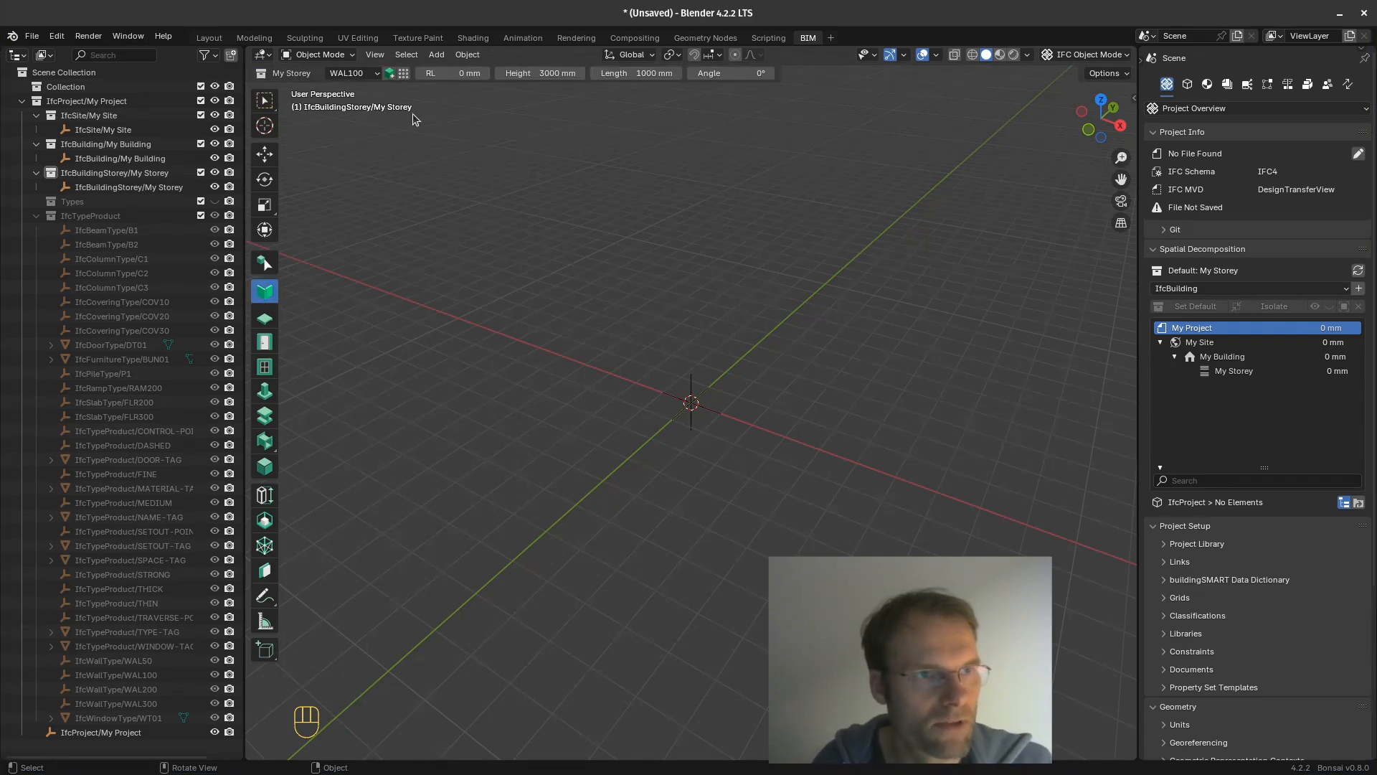
click(404, 74)
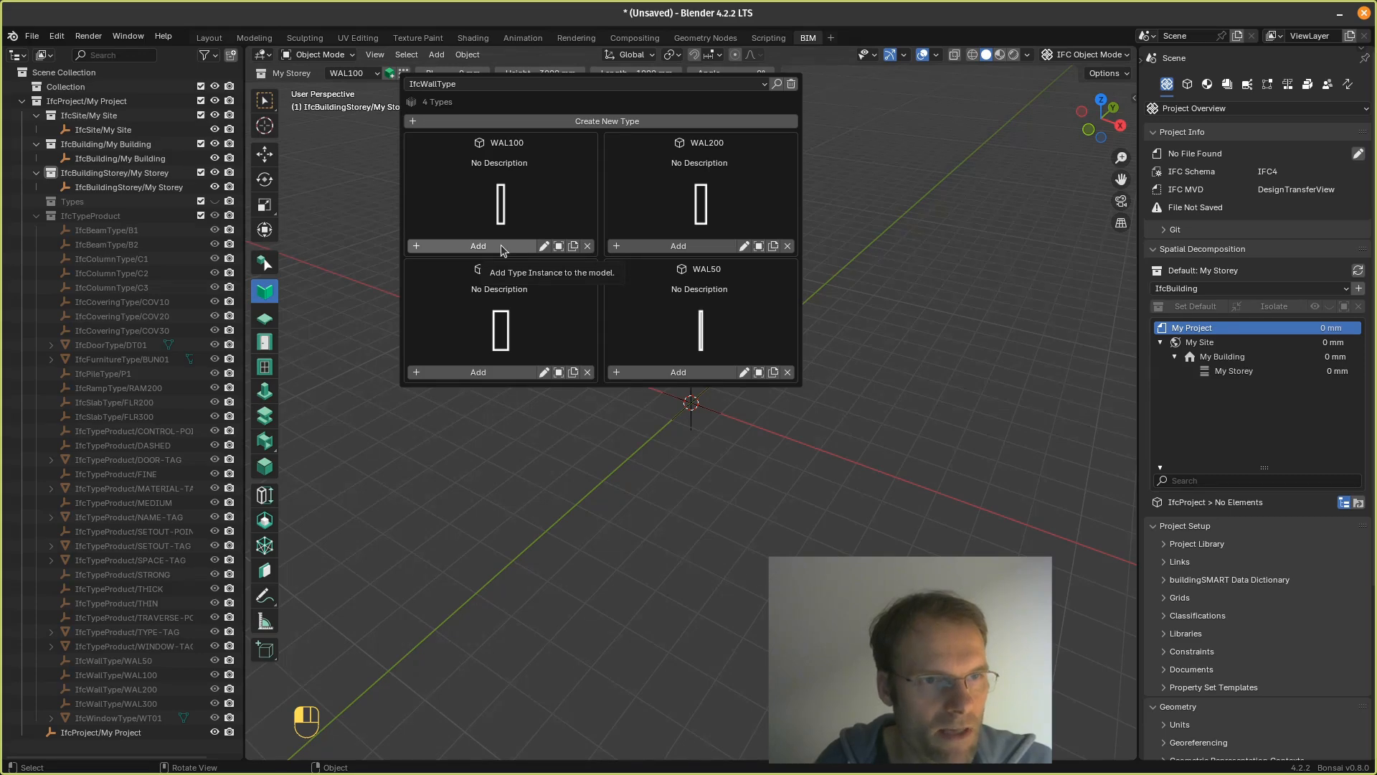
click(573, 246)
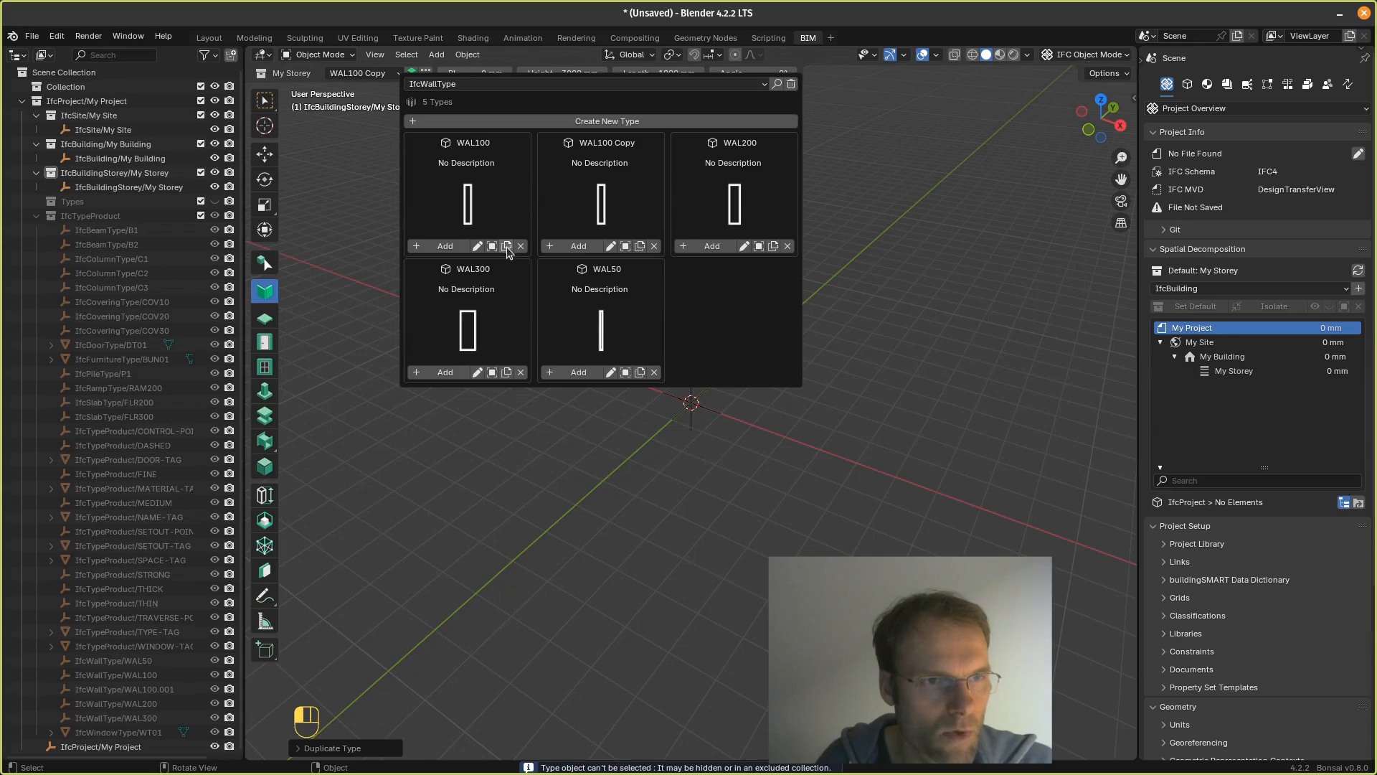
Step: Rename the duplicated wall type to WAL150
click(609, 247)
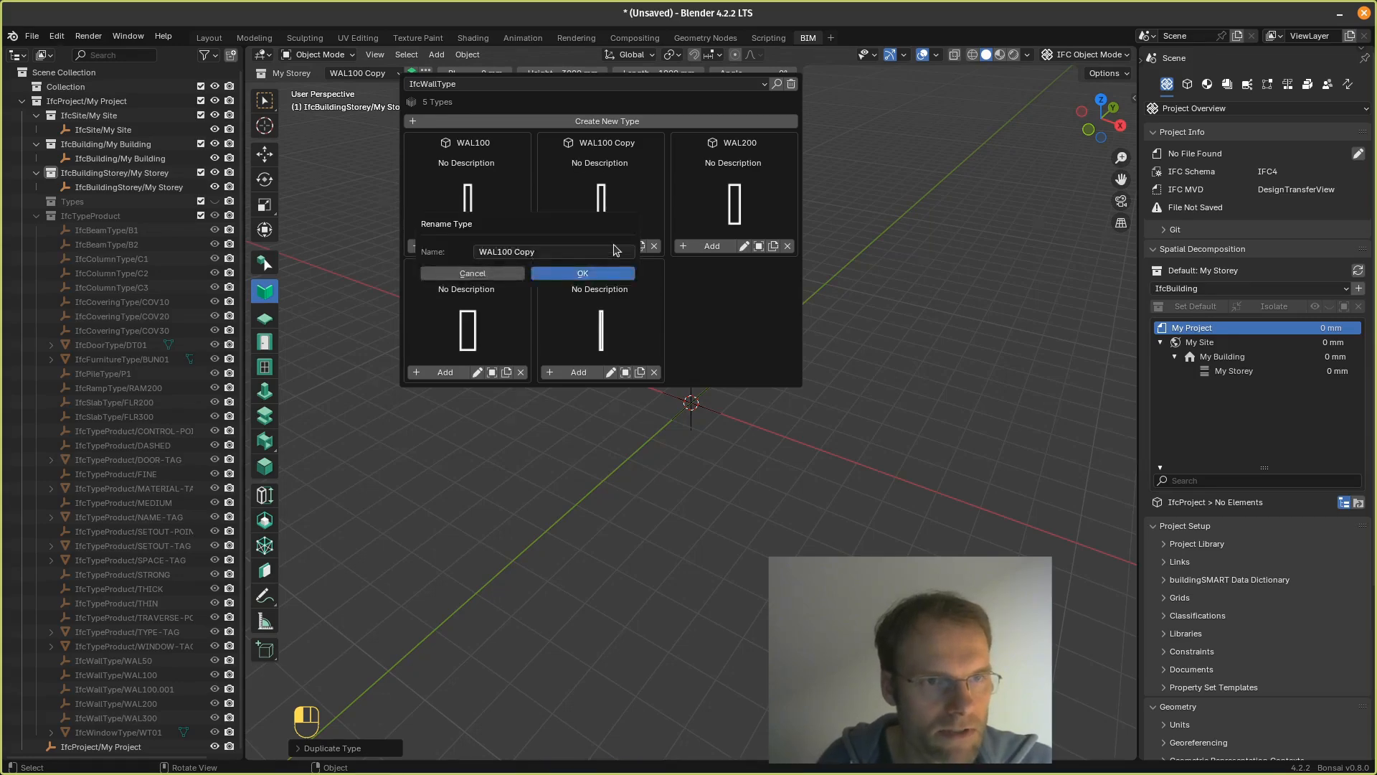
click(544, 252)
key(BackSpace)
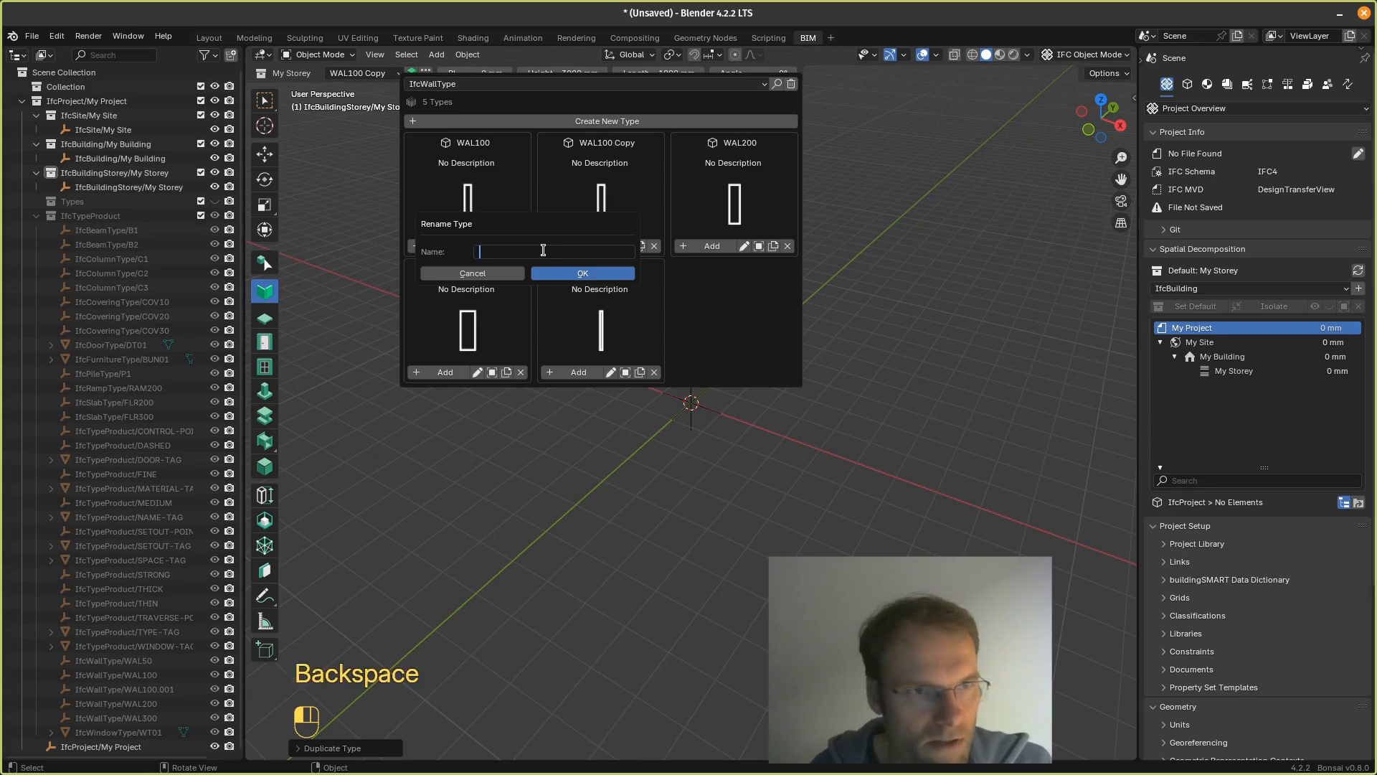
key(Escape)
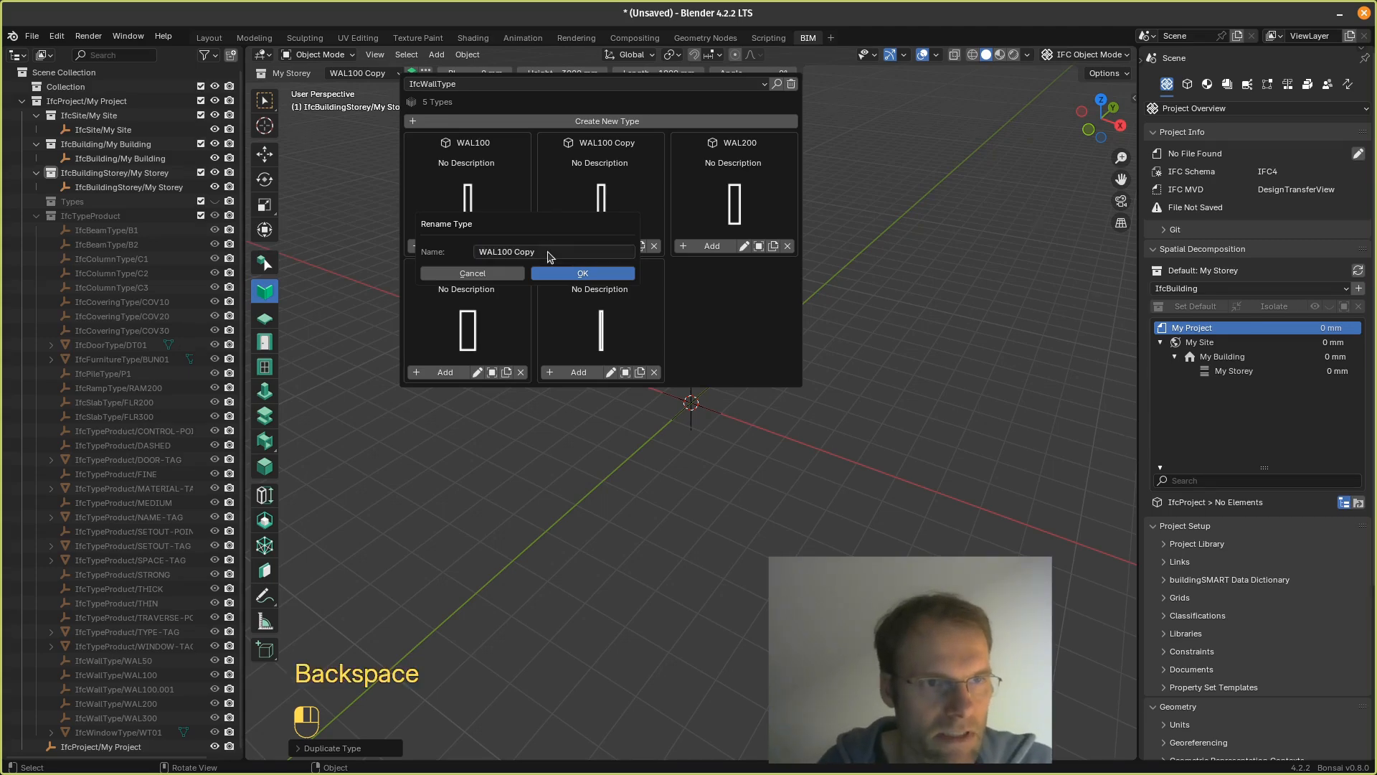
click(549, 256)
click(547, 252)
key(BackSpace)
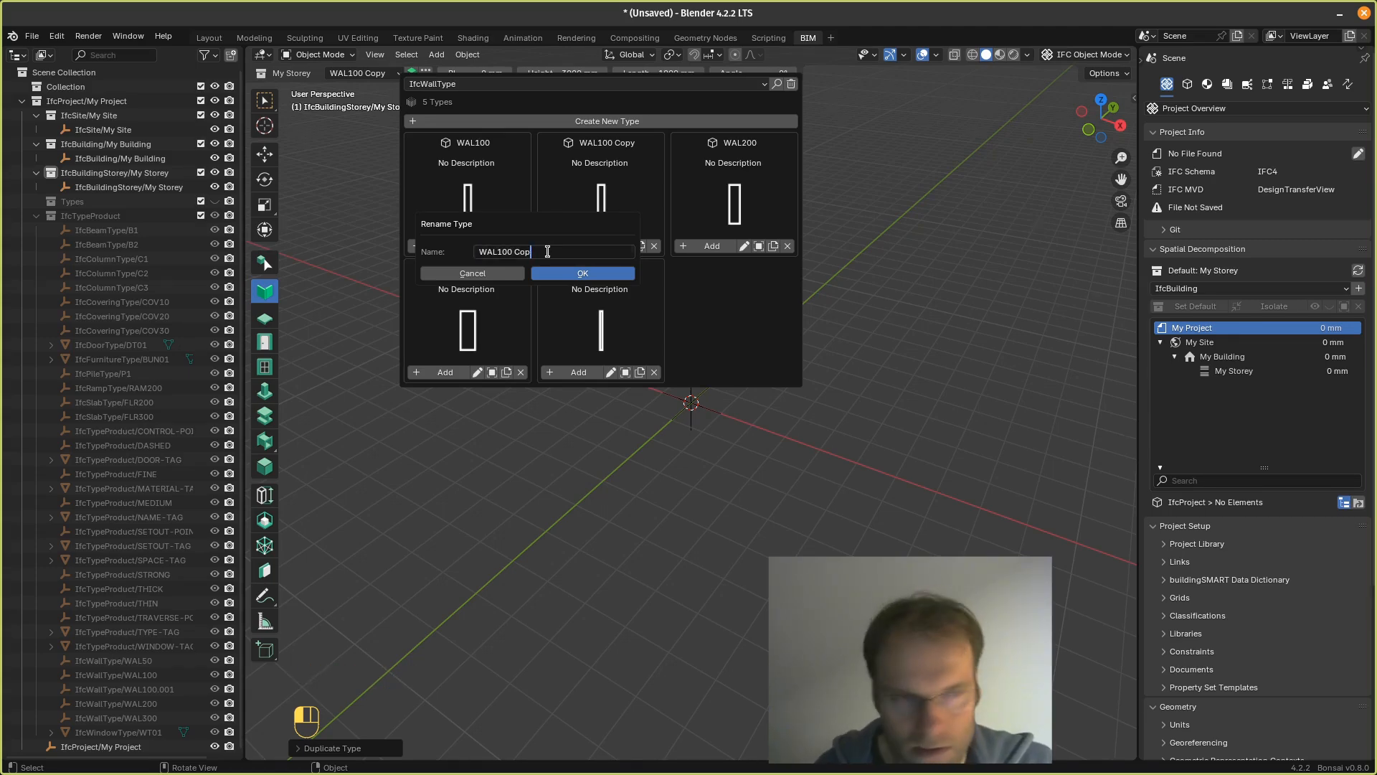
key(BackSpace)
key(BackSpace)
key(BackSpace)
key(BackSpace)
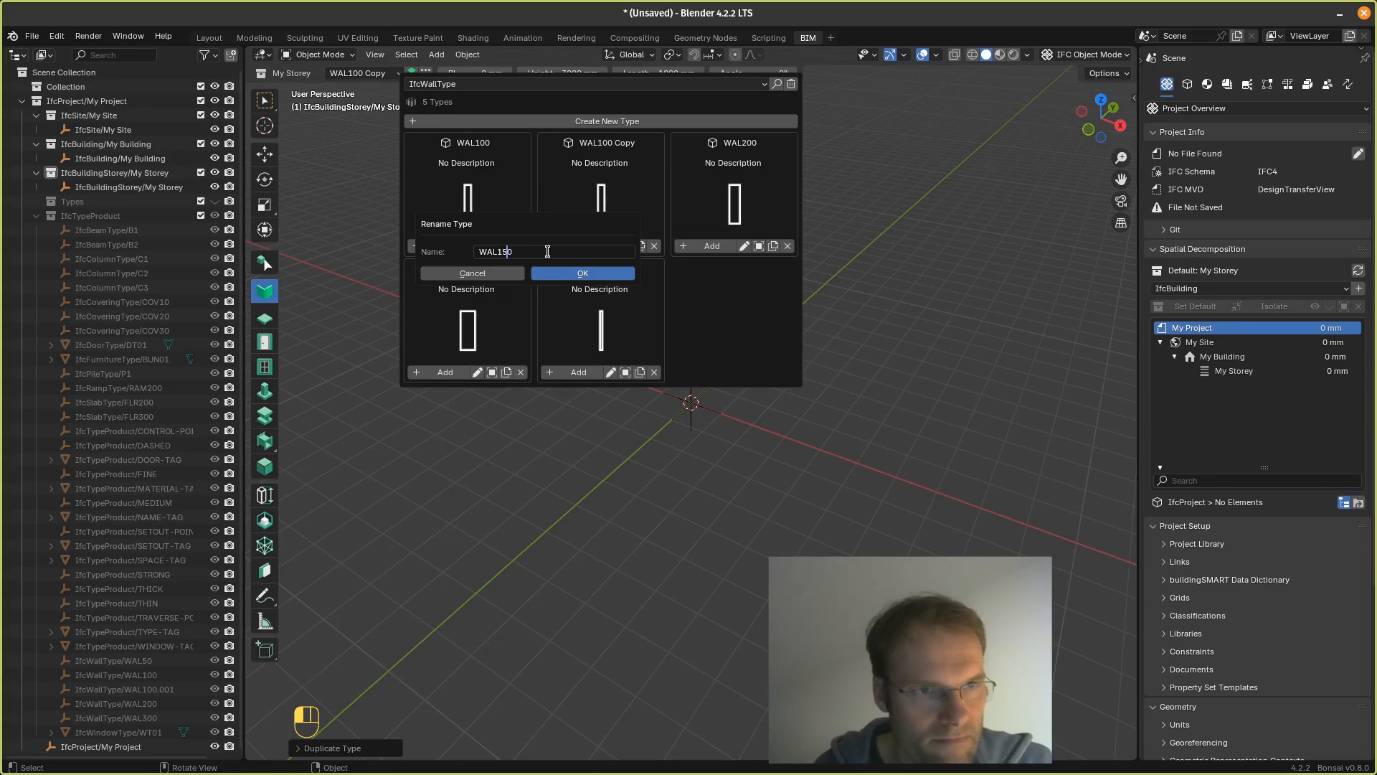
click(588, 279)
click(586, 277)
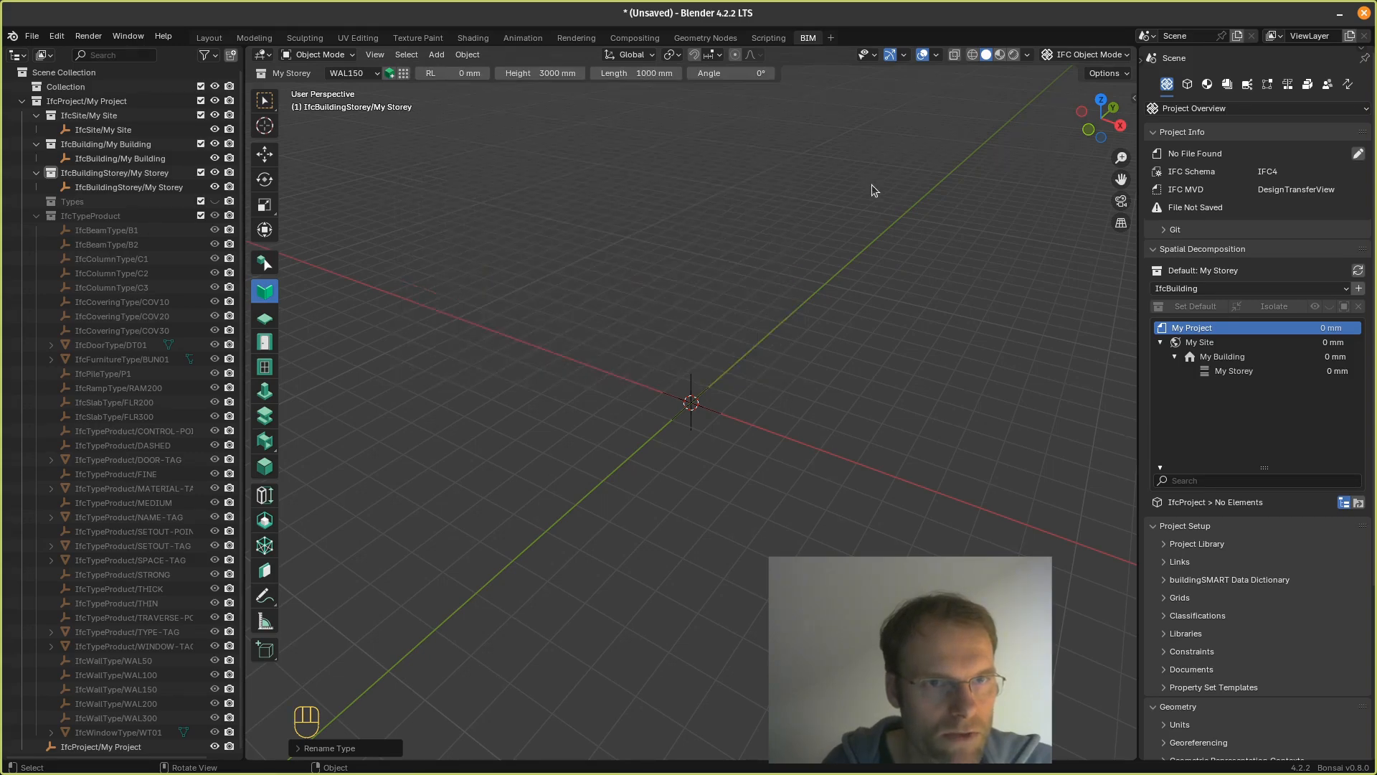
Step: Select the WAL150 wall type in the scene hierarchy and review its attributes without changing them
scroll(181, 509, down, 2)
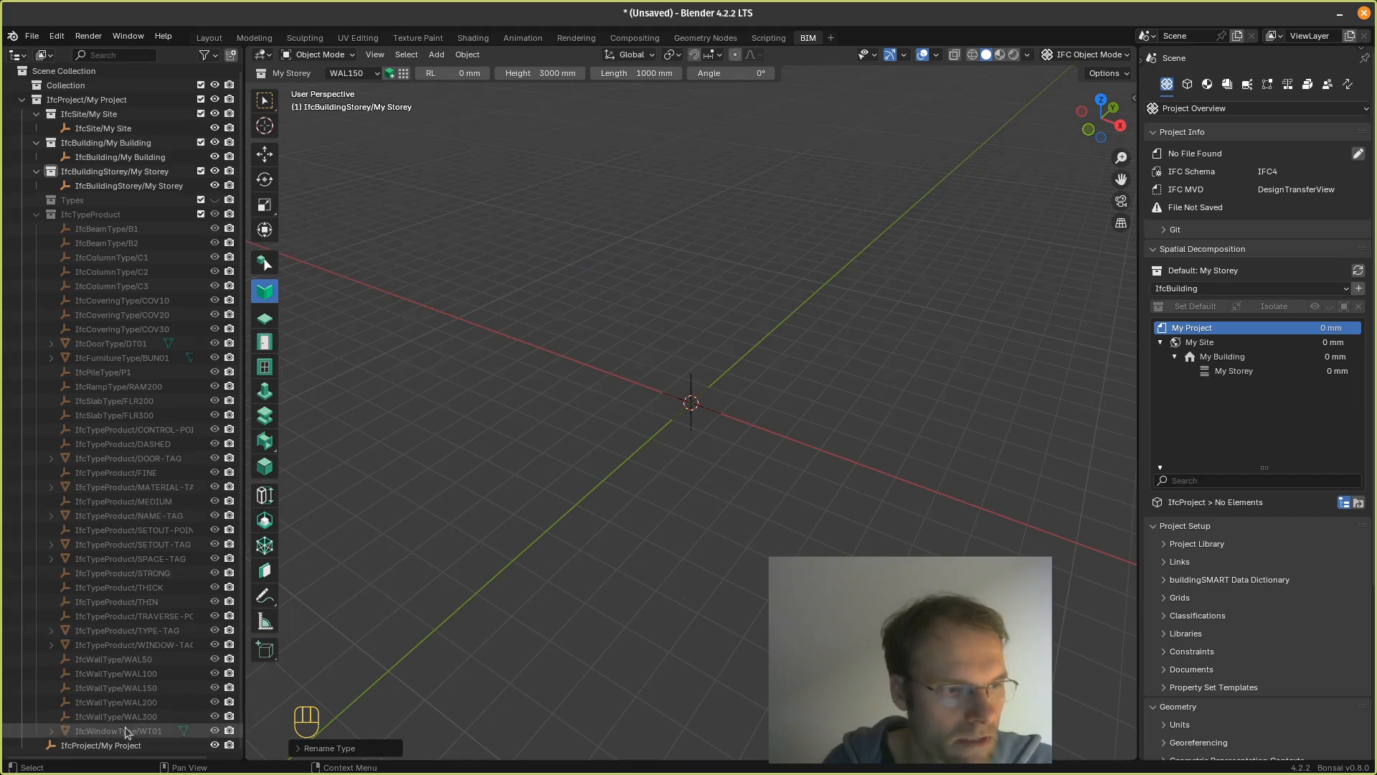
click(127, 690)
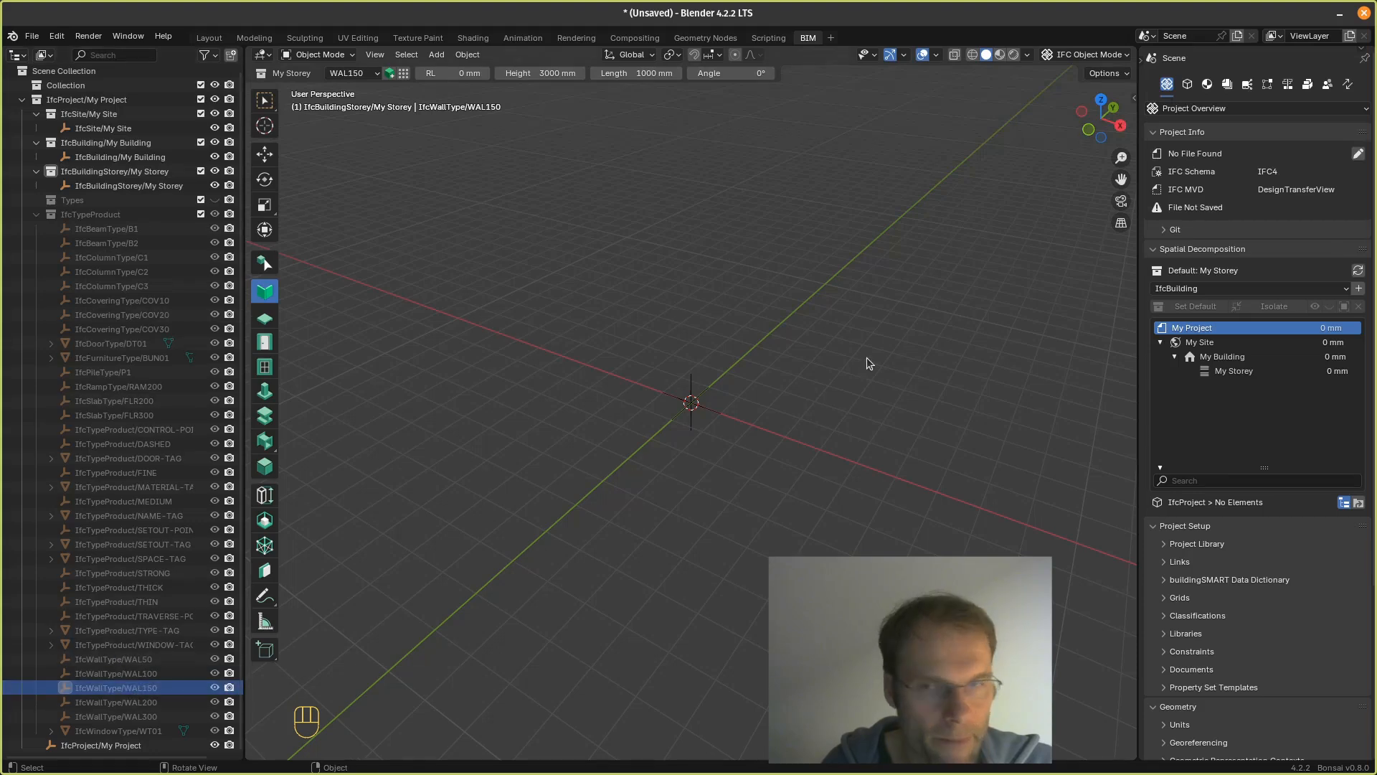
click(1188, 85)
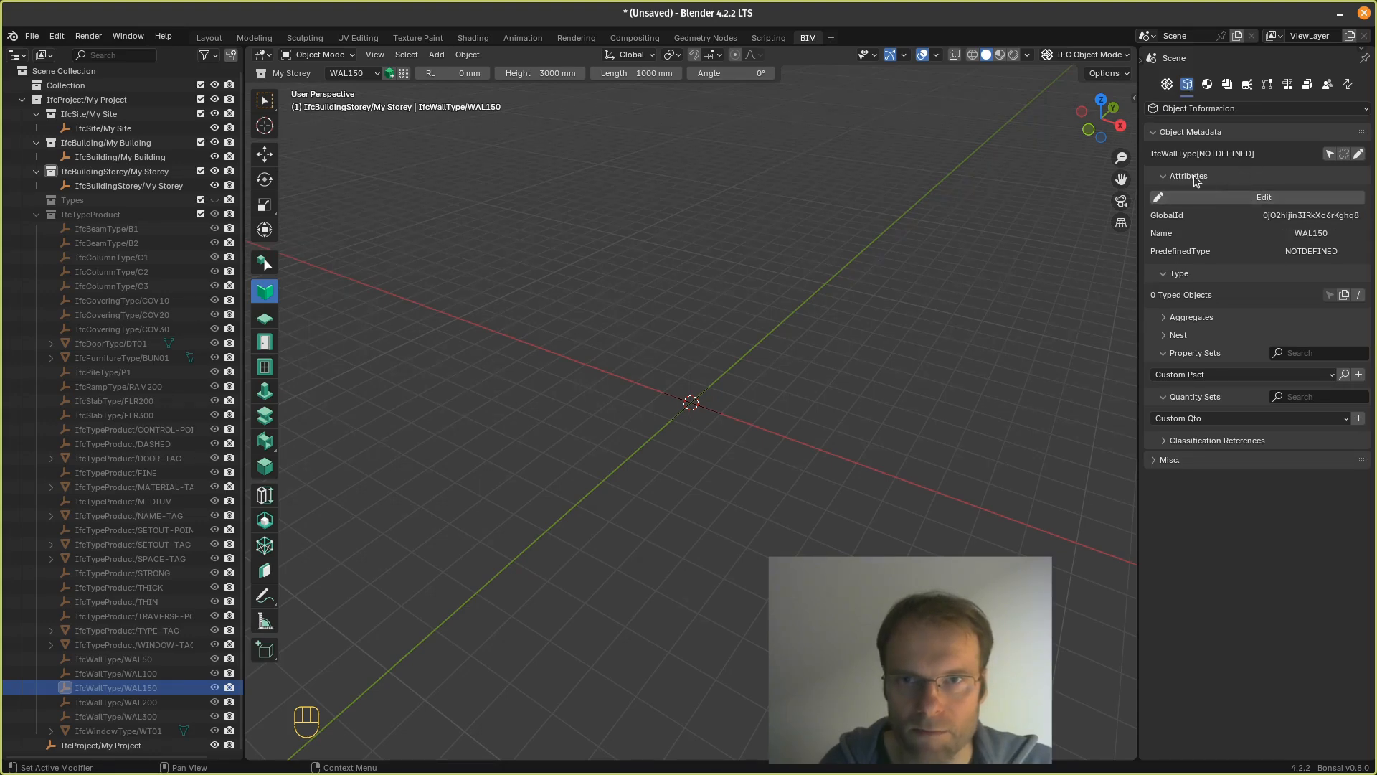
click(1264, 201)
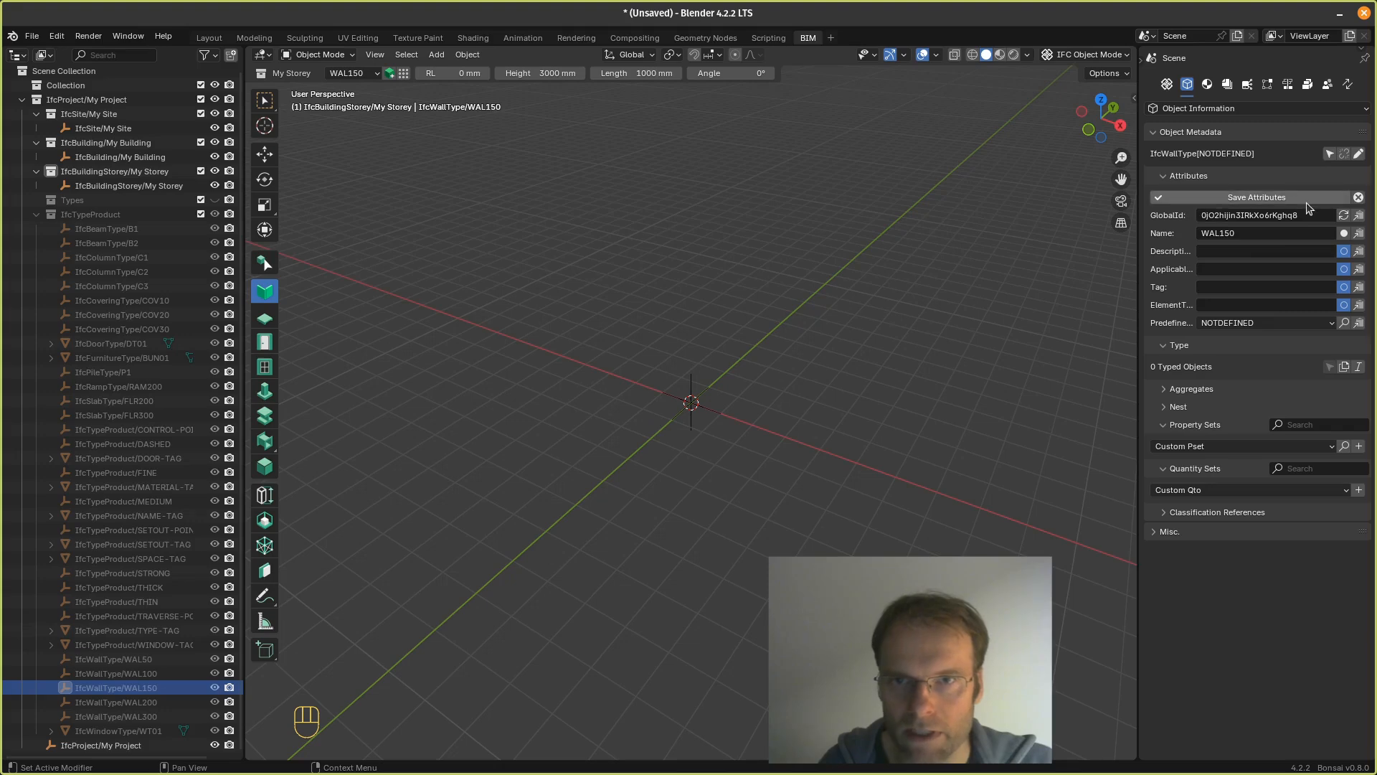
click(1359, 197)
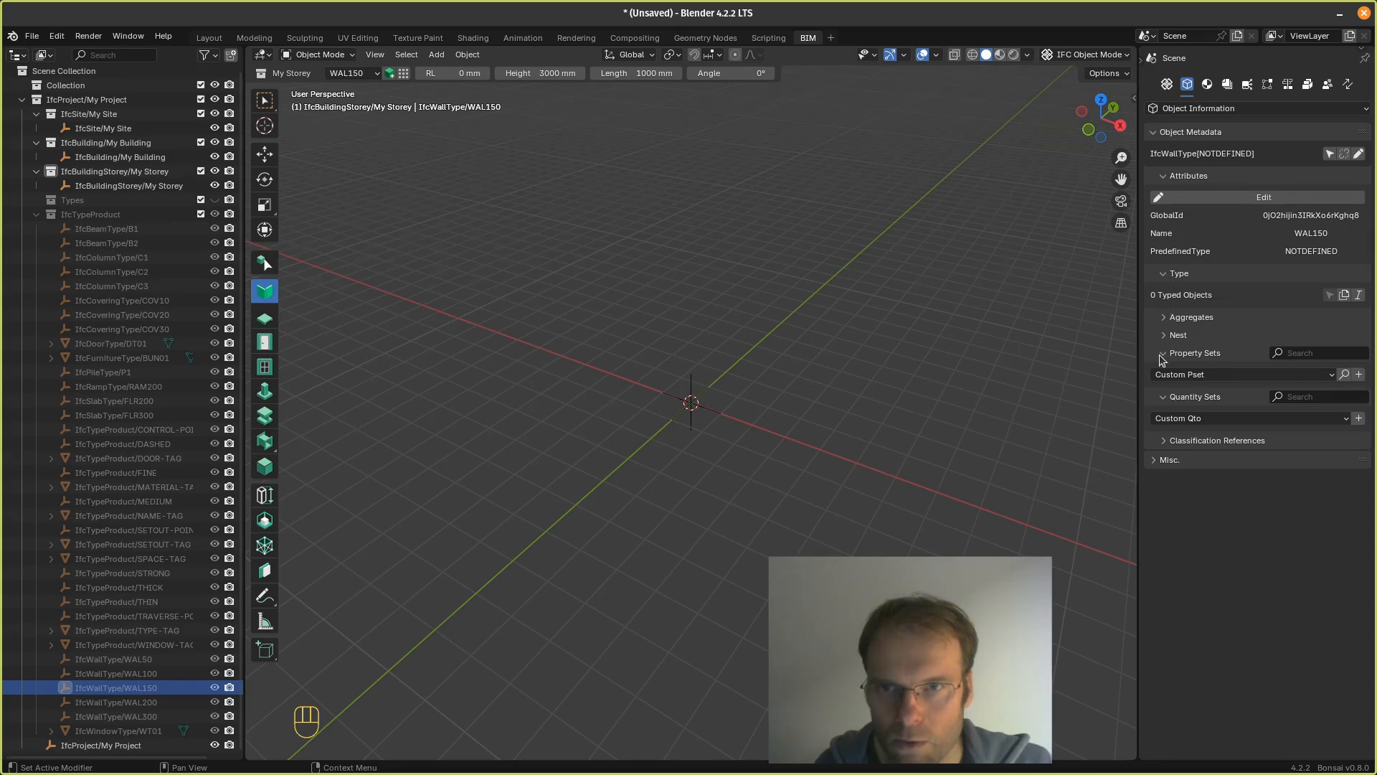
Step: Set the material layer thickness of the WAL150 wall type to 150 mm and save the layer set
click(1207, 84)
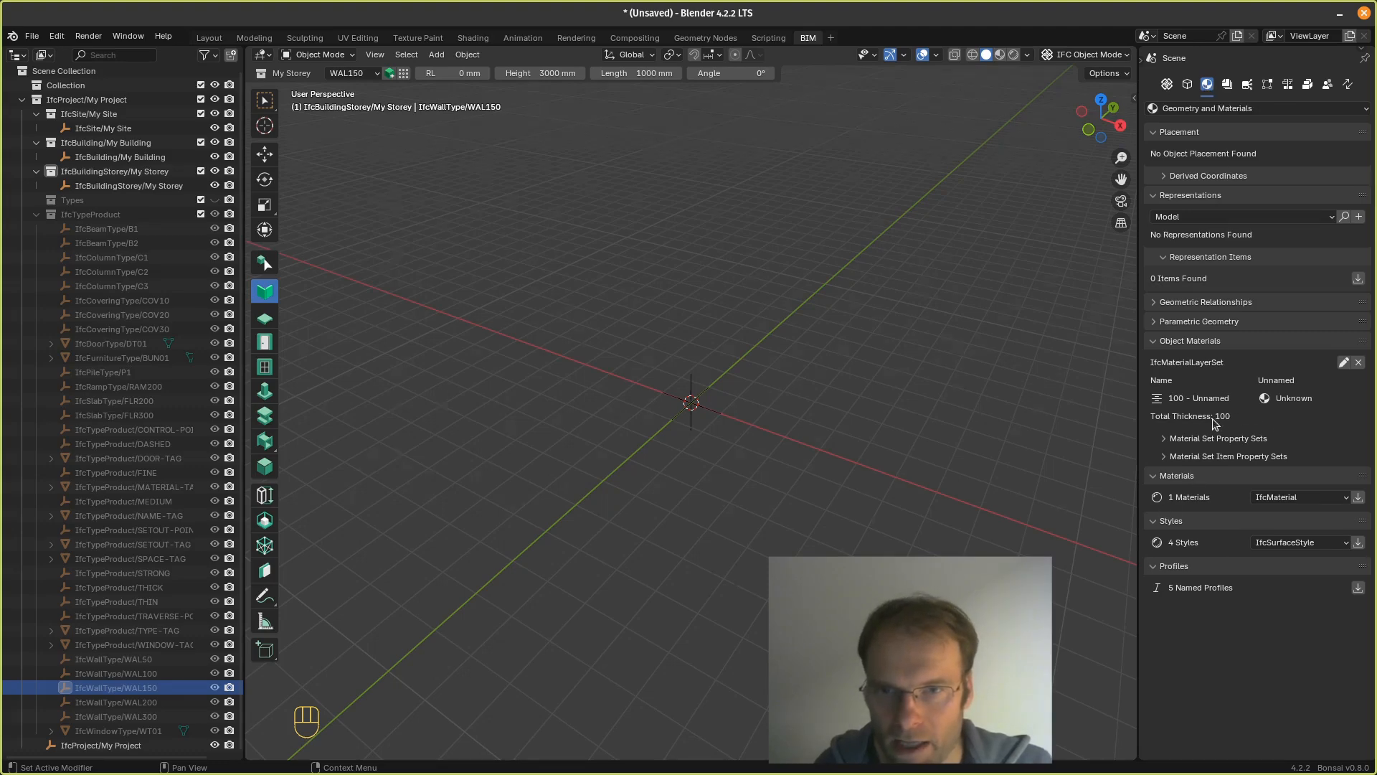
click(1345, 363)
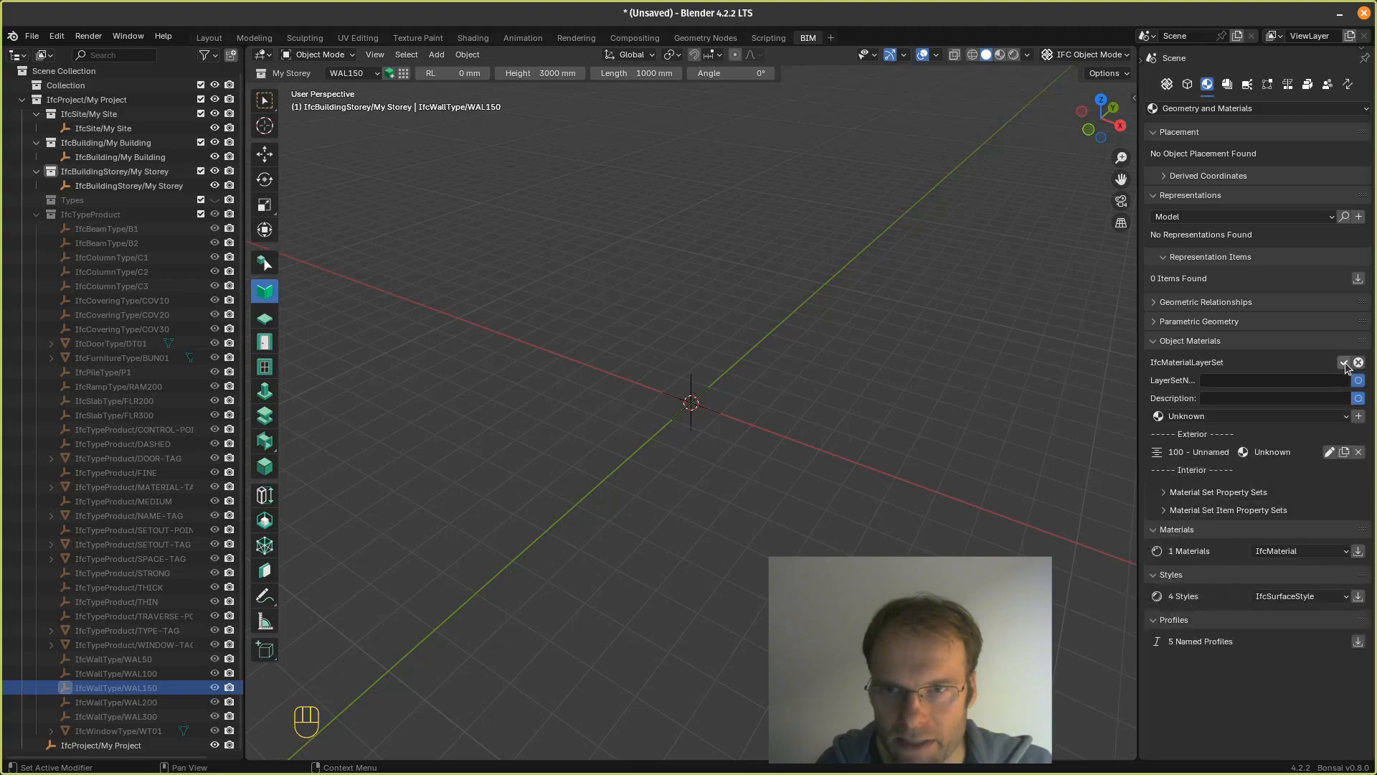
click(1327, 453)
click(1319, 475)
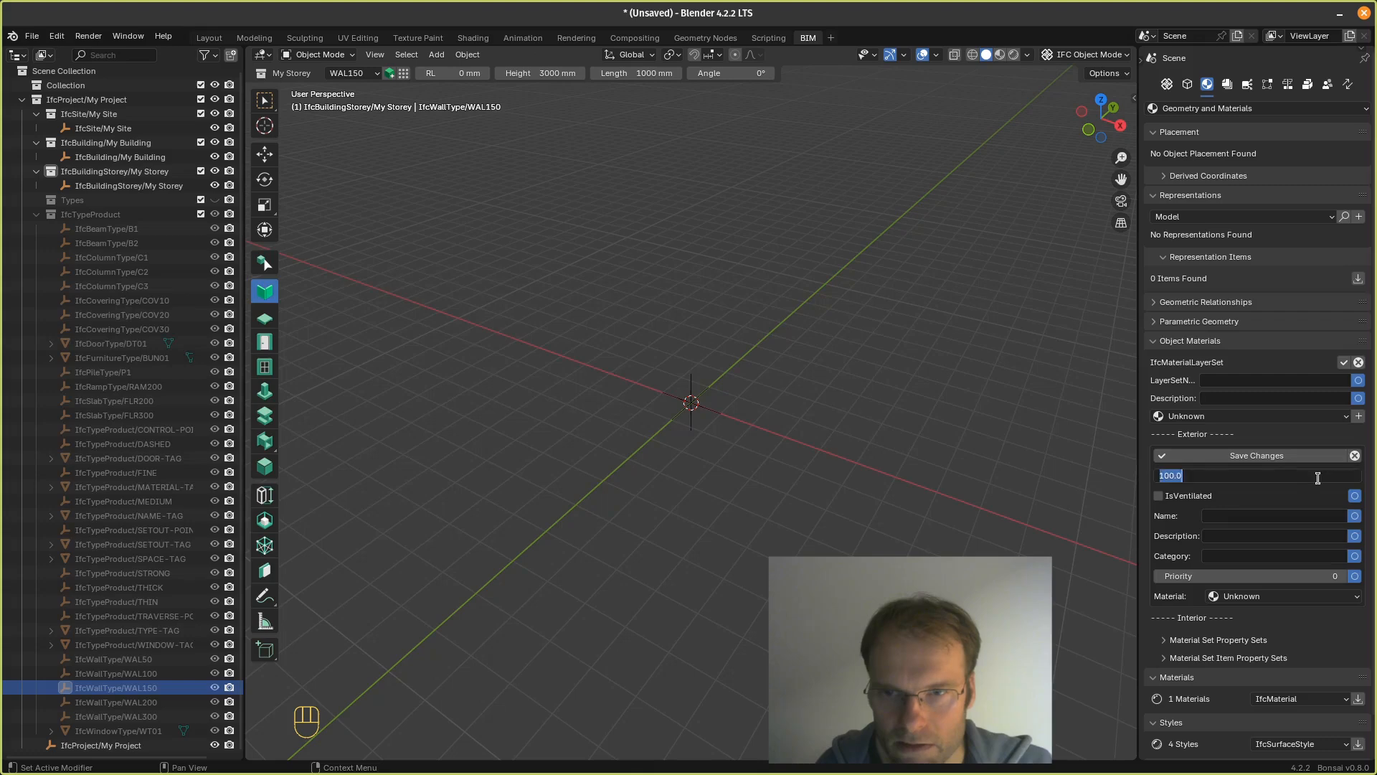
click(1167, 476)
key(BackSpace)
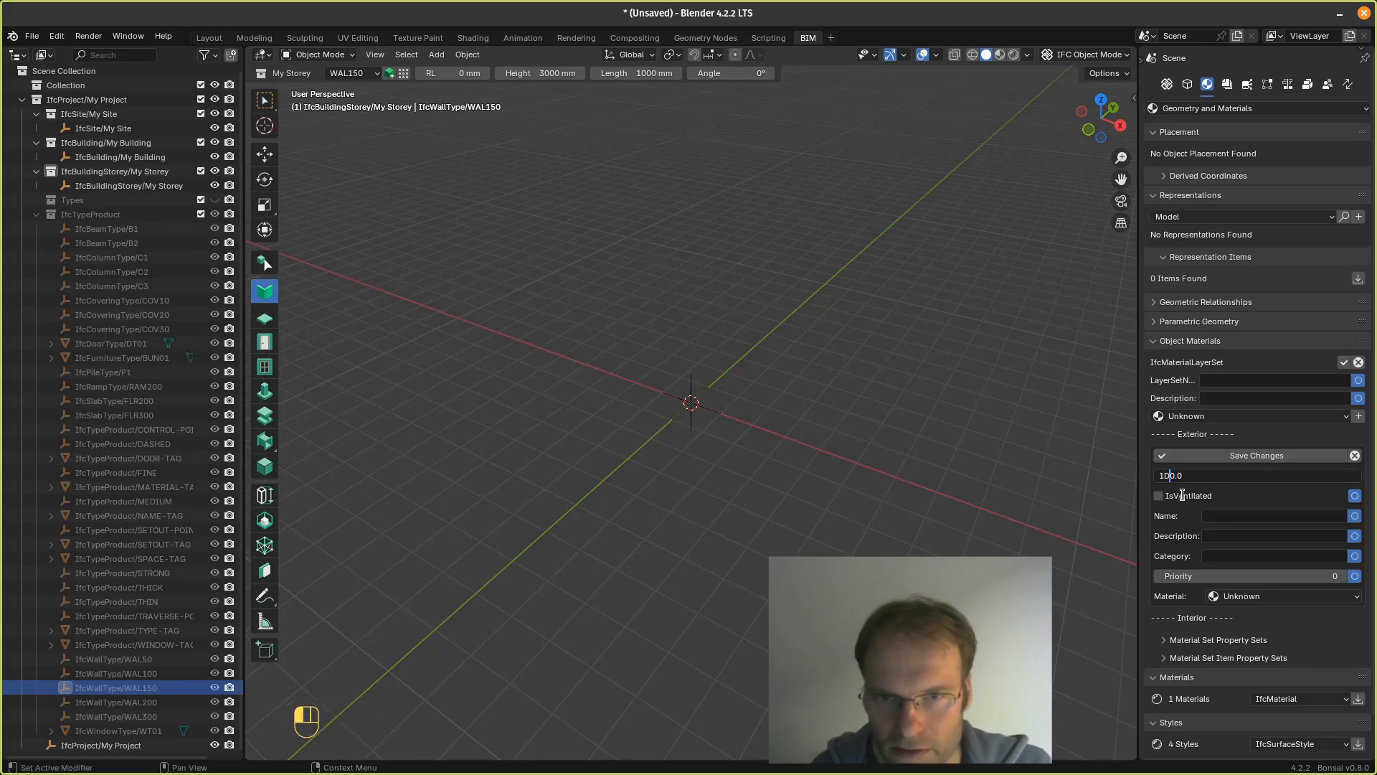
text(5)
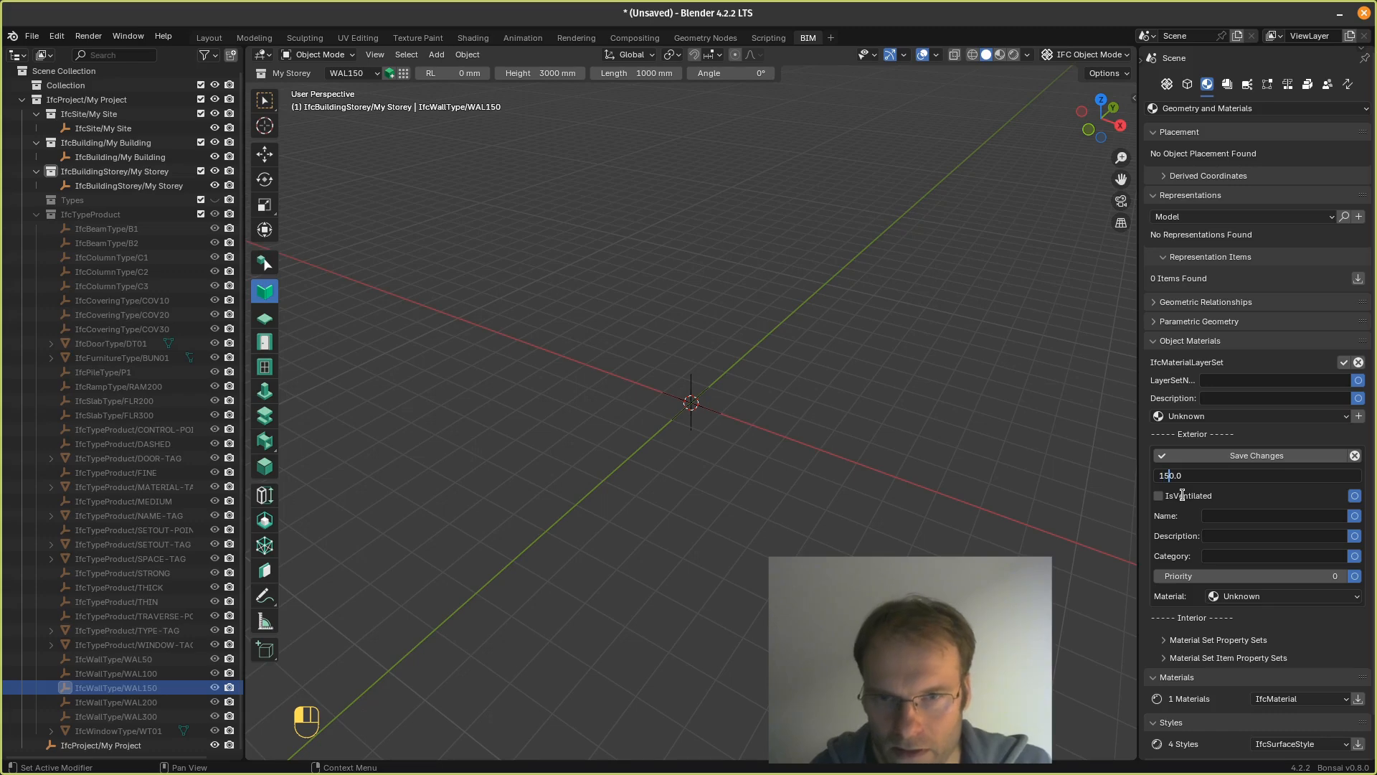
click(1296, 458)
click(1284, 456)
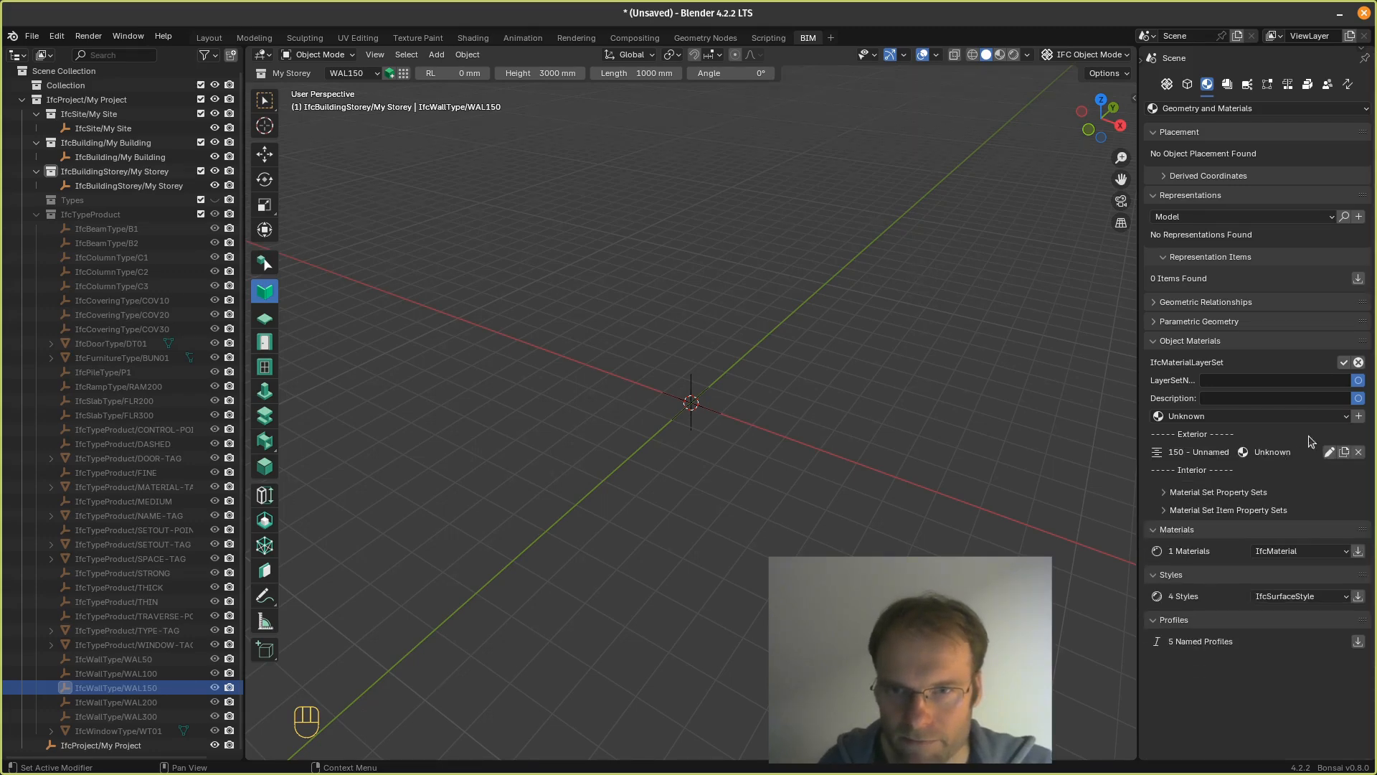
click(1344, 362)
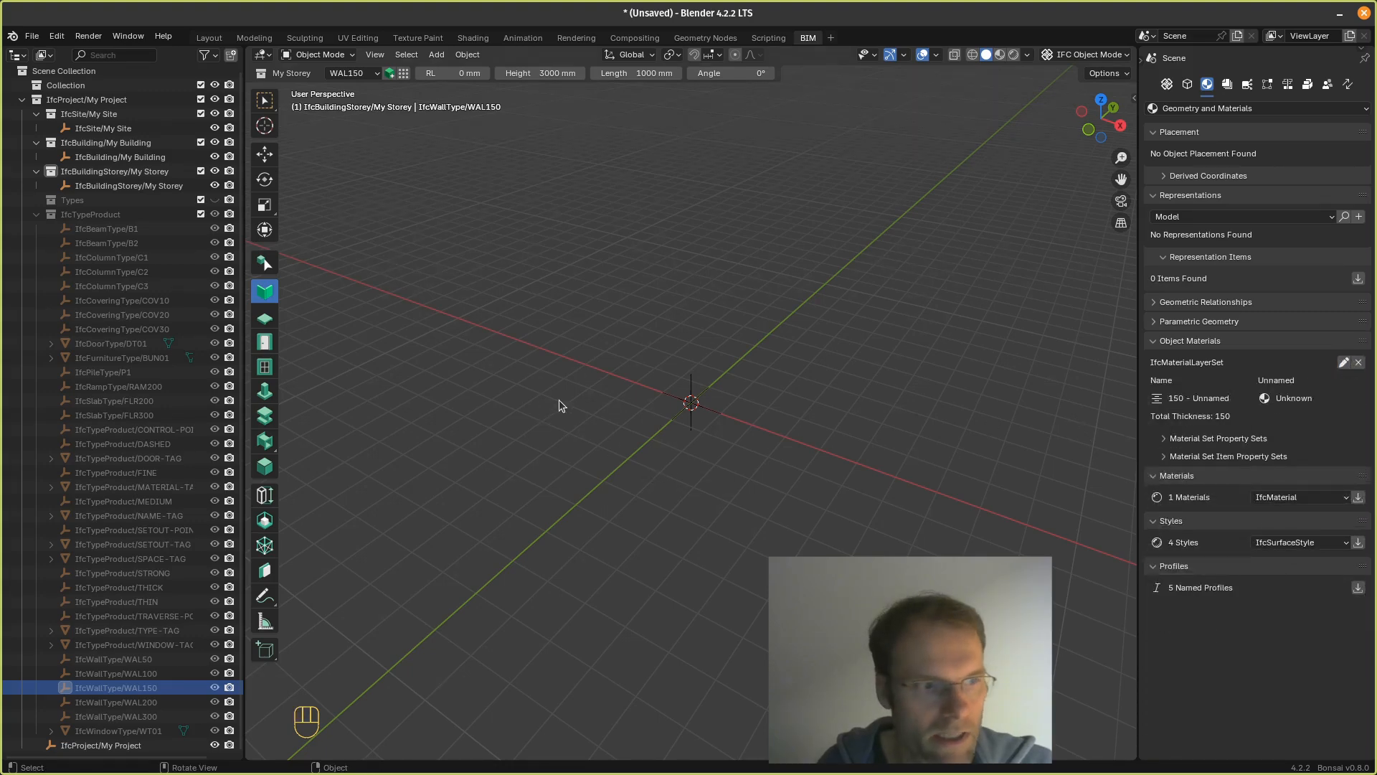
Step: Add a WAL150 wall to the model at the origin
click(403, 74)
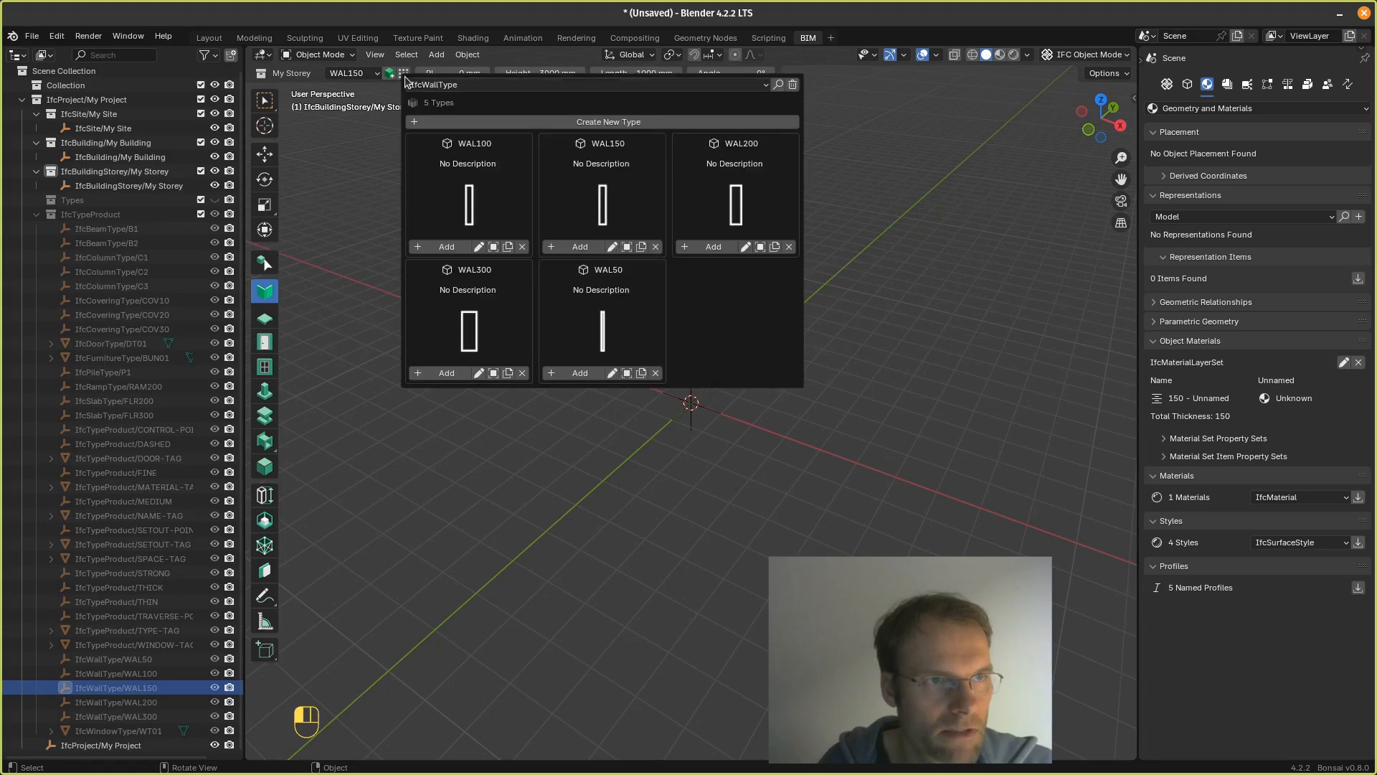
click(587, 246)
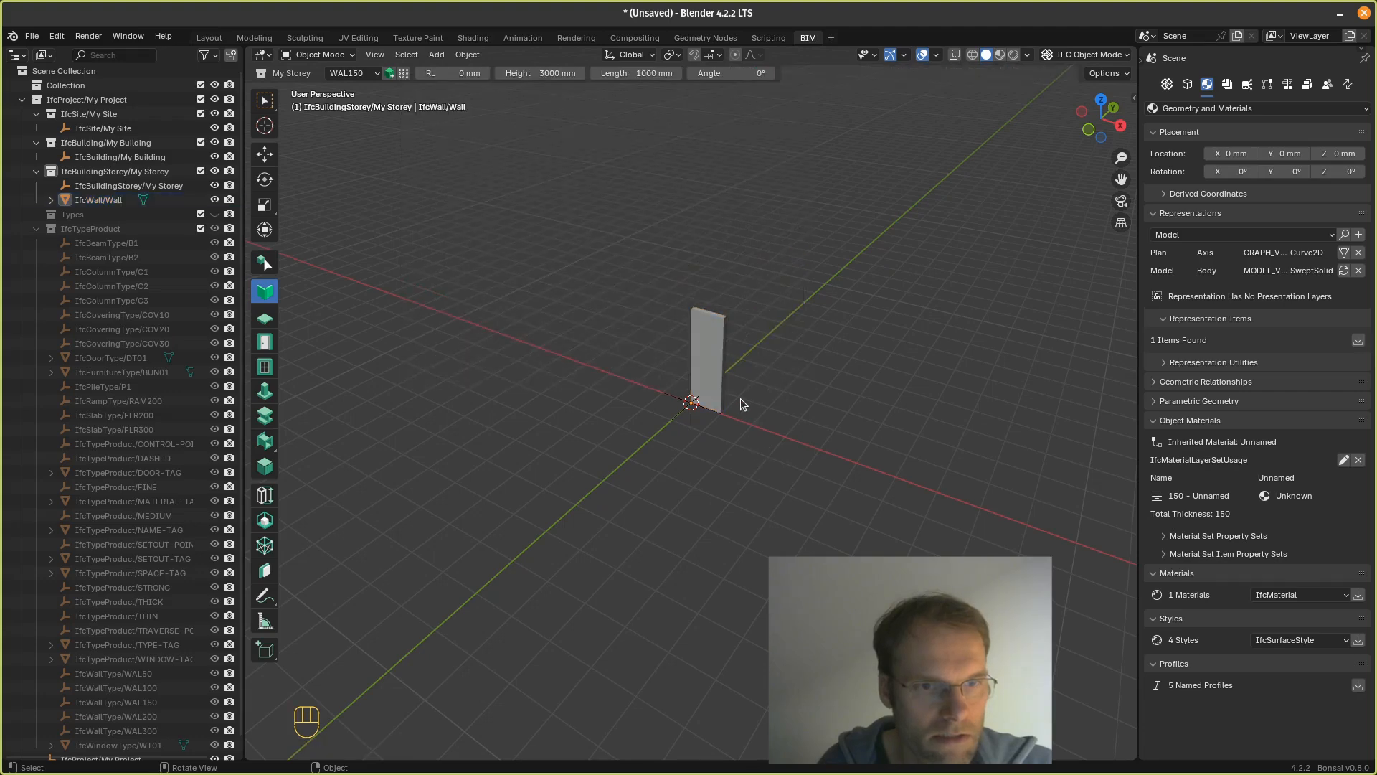
scroll(740, 398, up, 5)
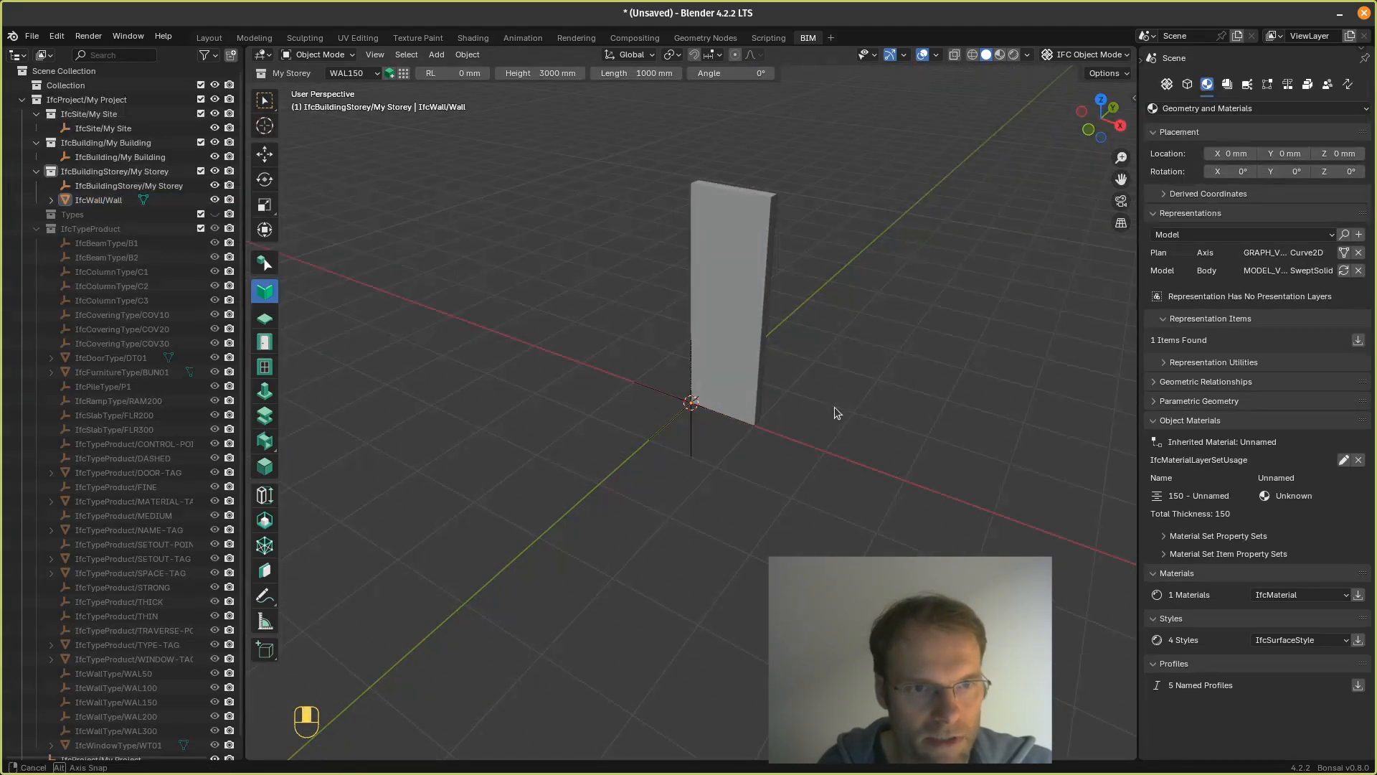
middle_drag(833, 407, 784, 410)
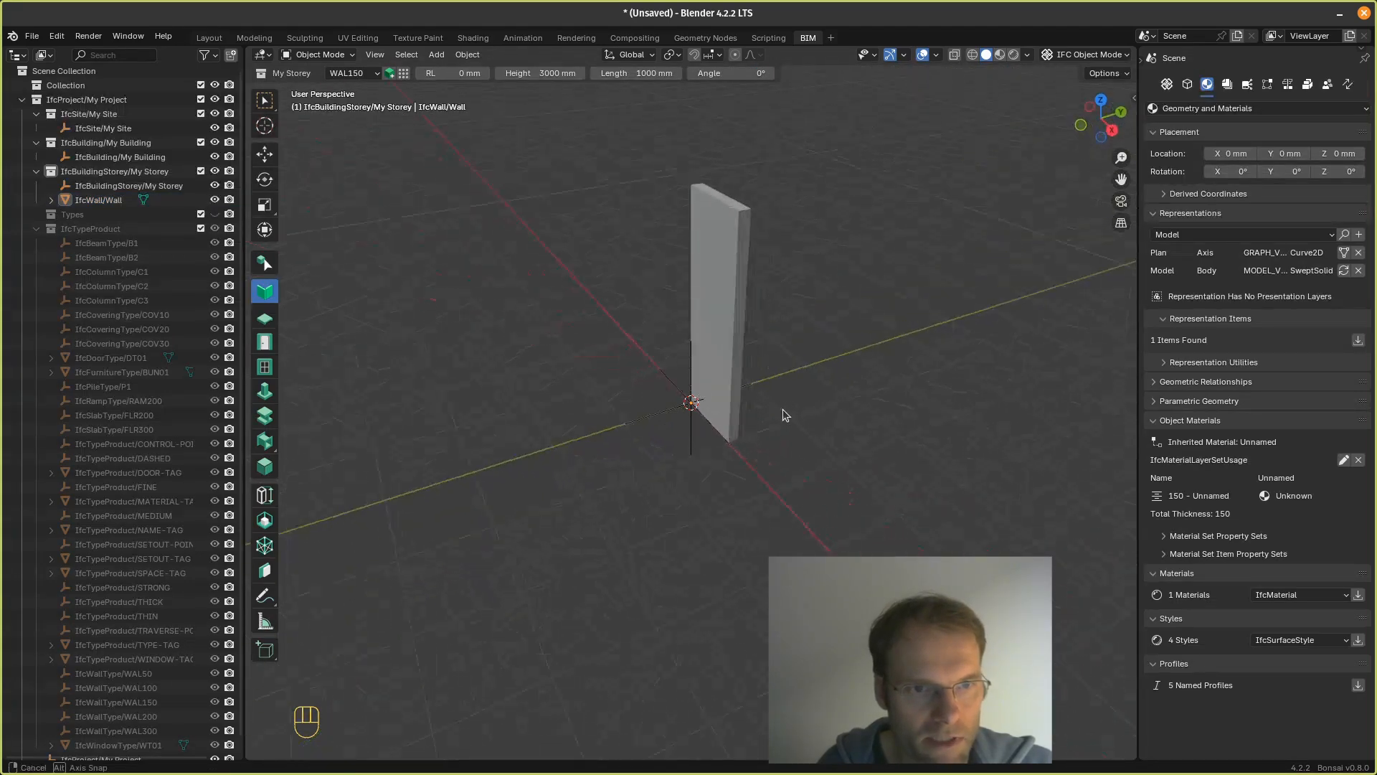
Step: Turn on snapping and measure the wall's thickness at the base of its end face
click(264, 624)
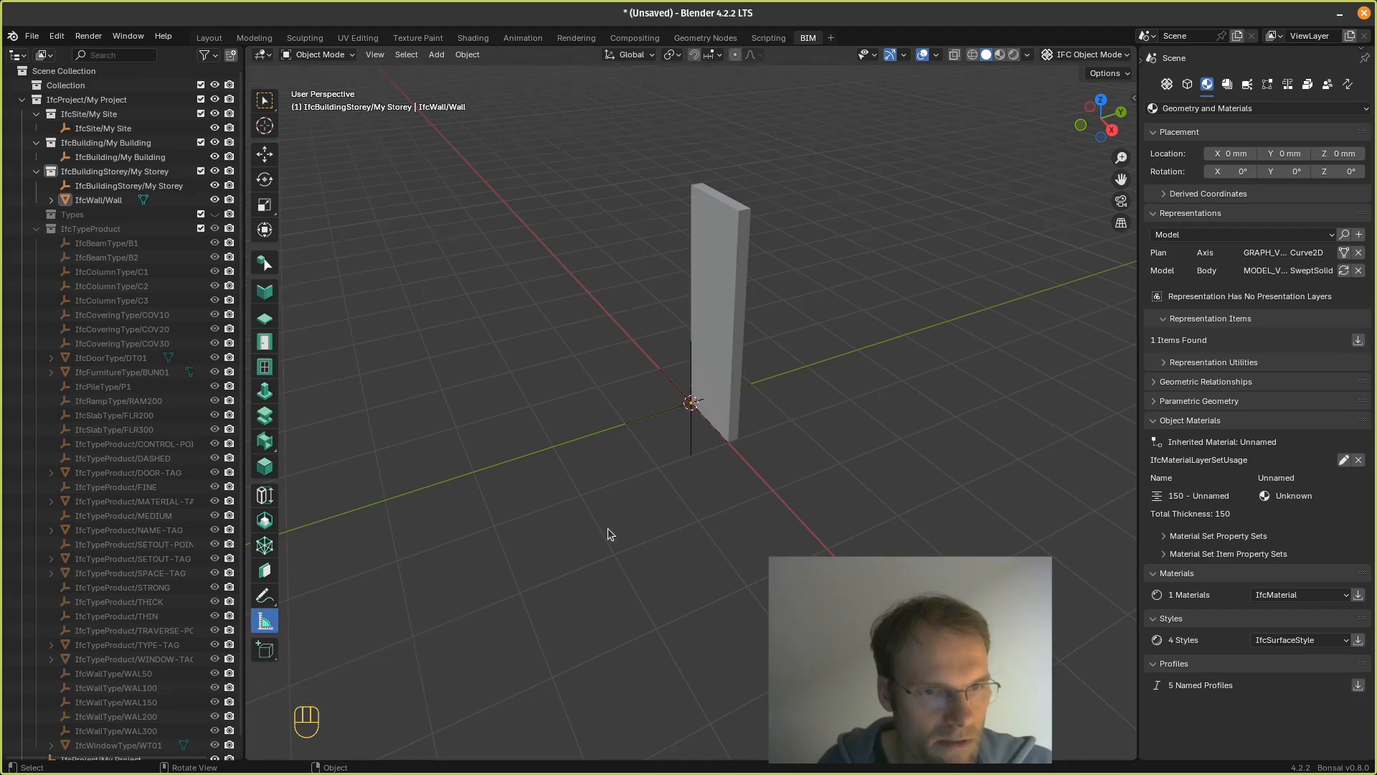
click(721, 55)
click(683, 158)
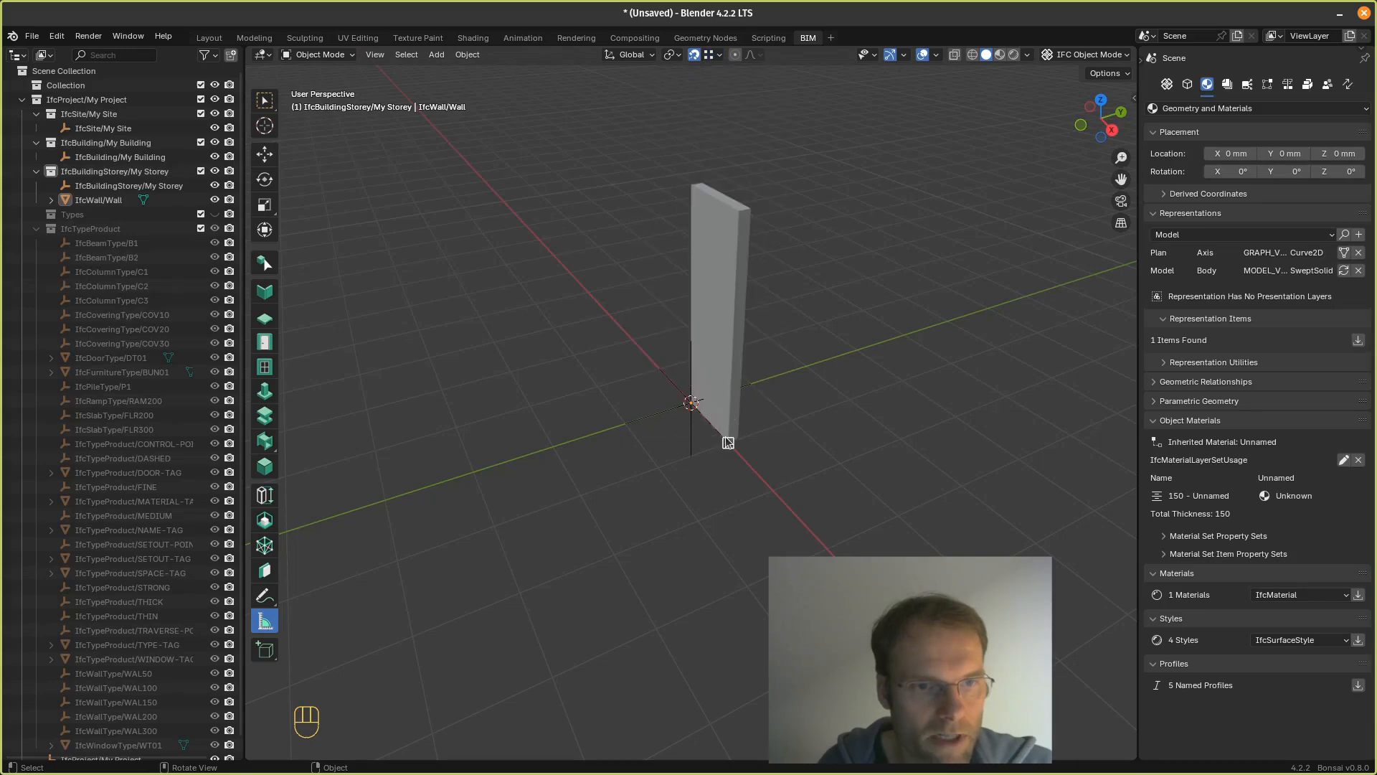
drag(728, 443, 739, 435)
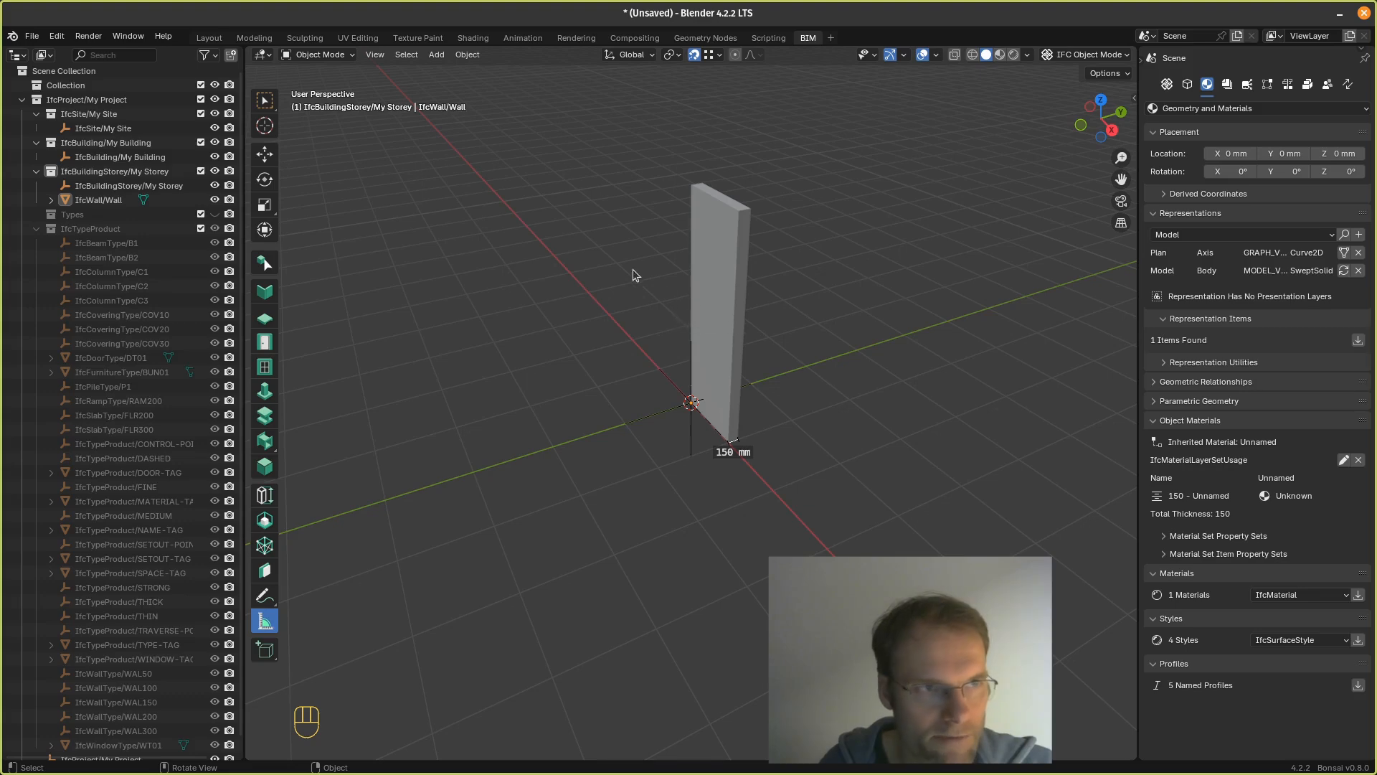
Step: Delete the WAL150 wall instance from the model
click(263, 101)
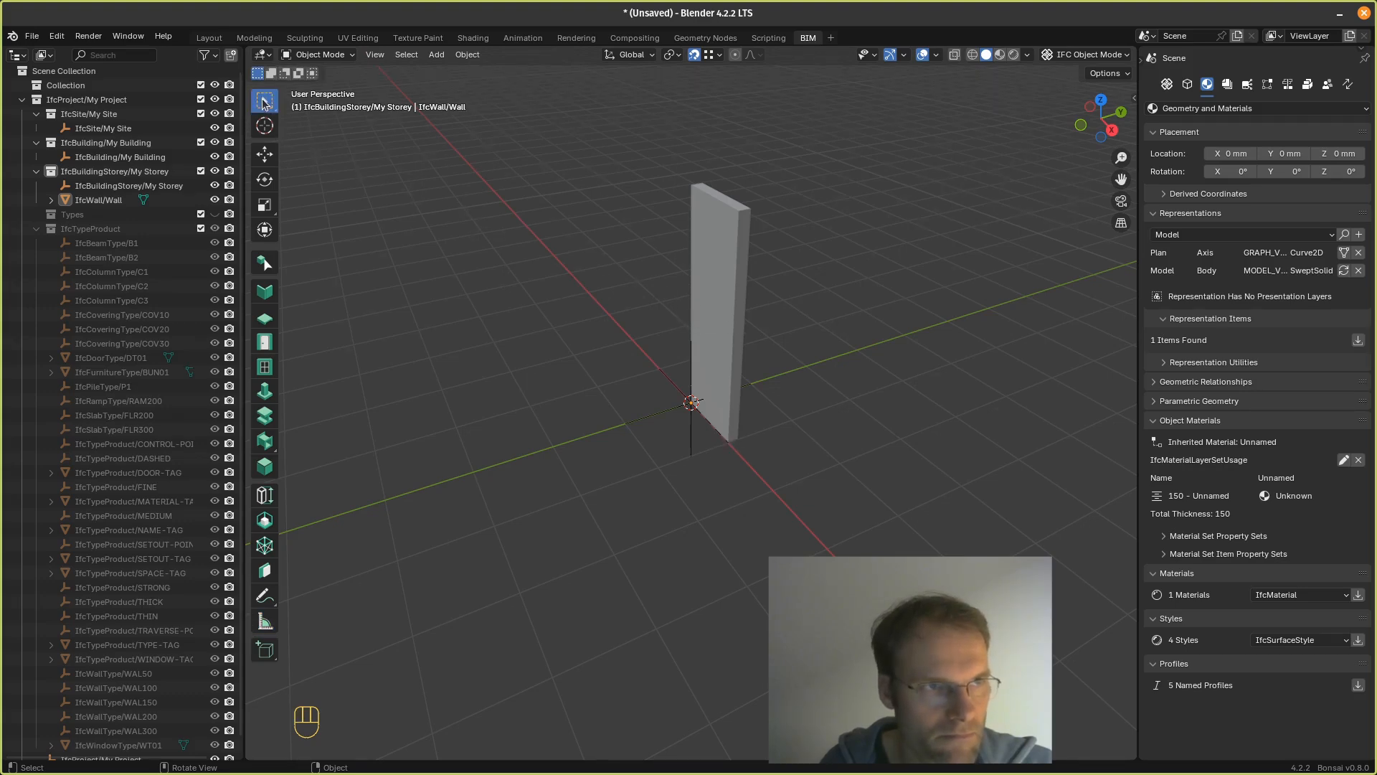
click(721, 328)
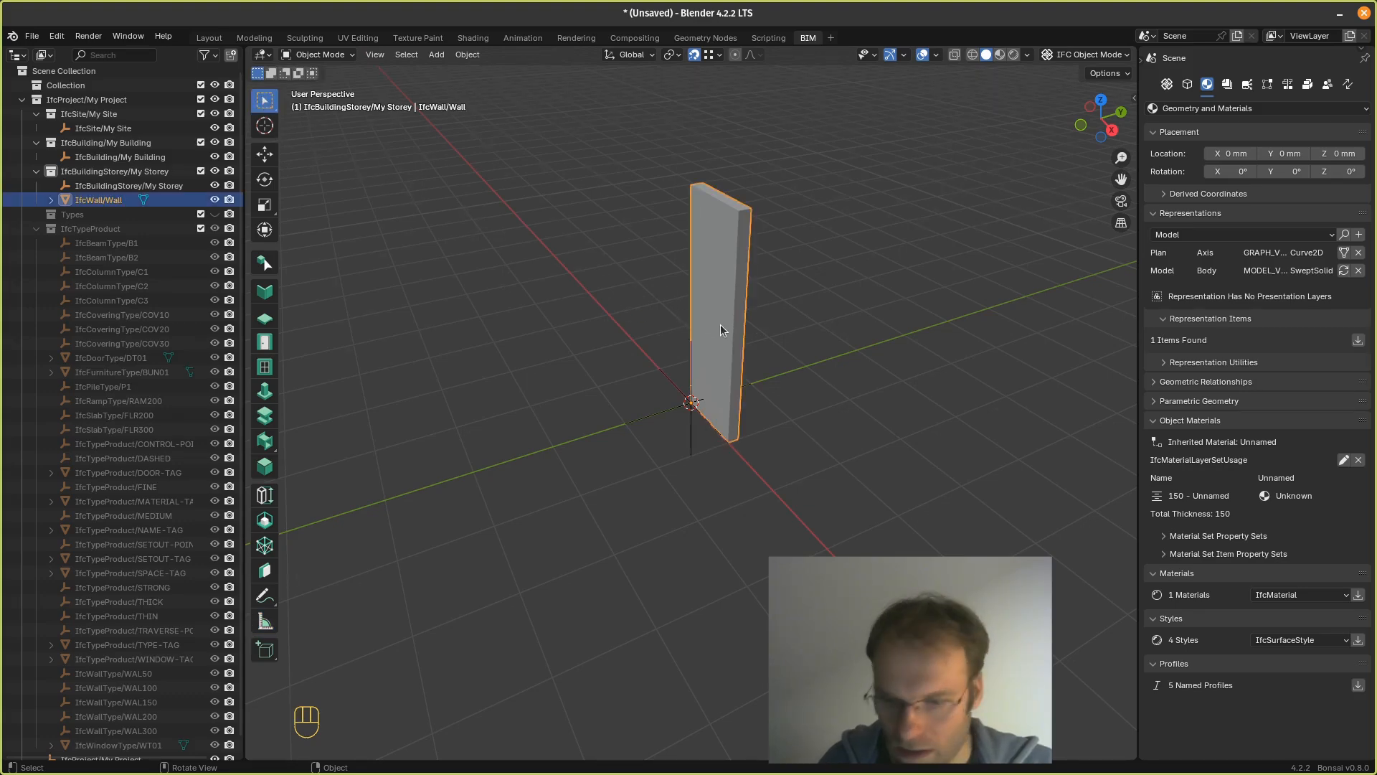
key(Delete)
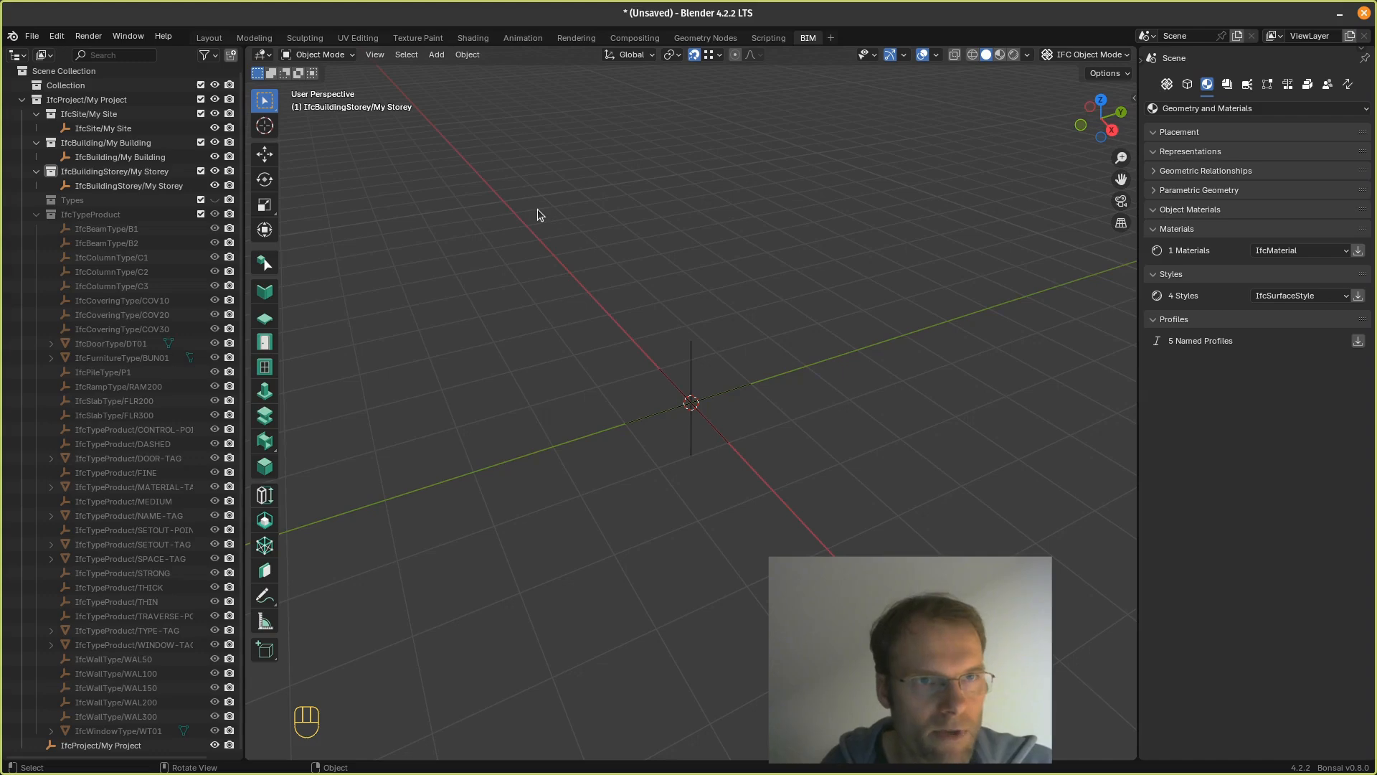
Step: Look through the available beam types and the IfcDuctSegmentType library
click(264, 417)
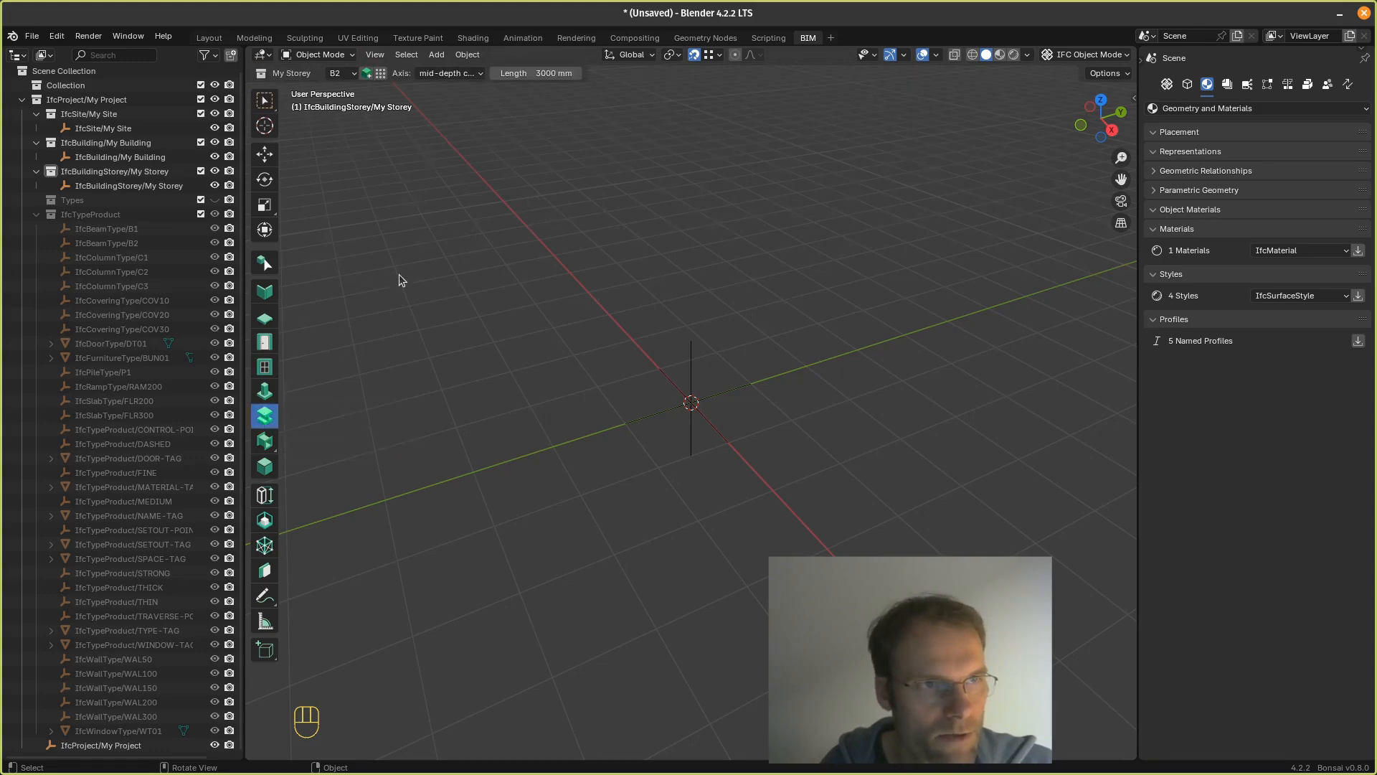
click(381, 73)
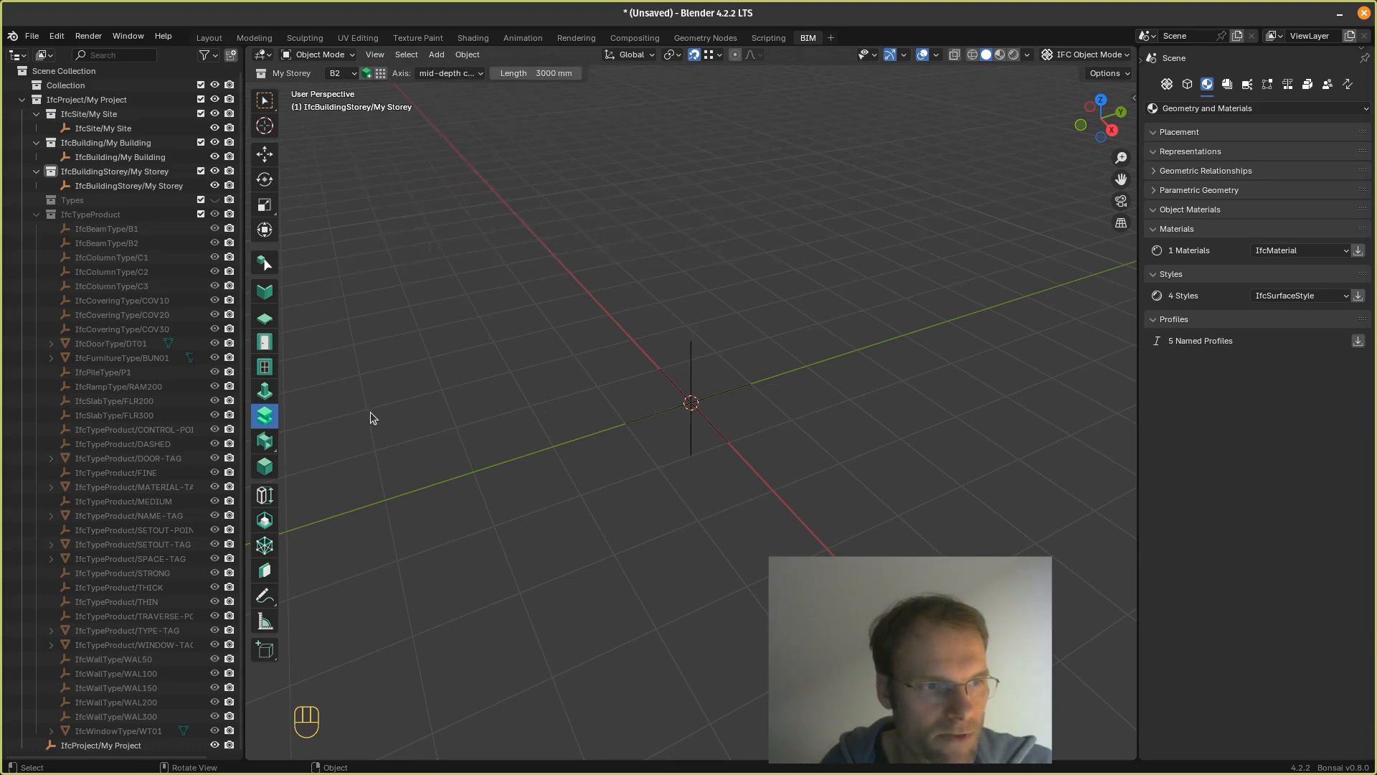
click(266, 443)
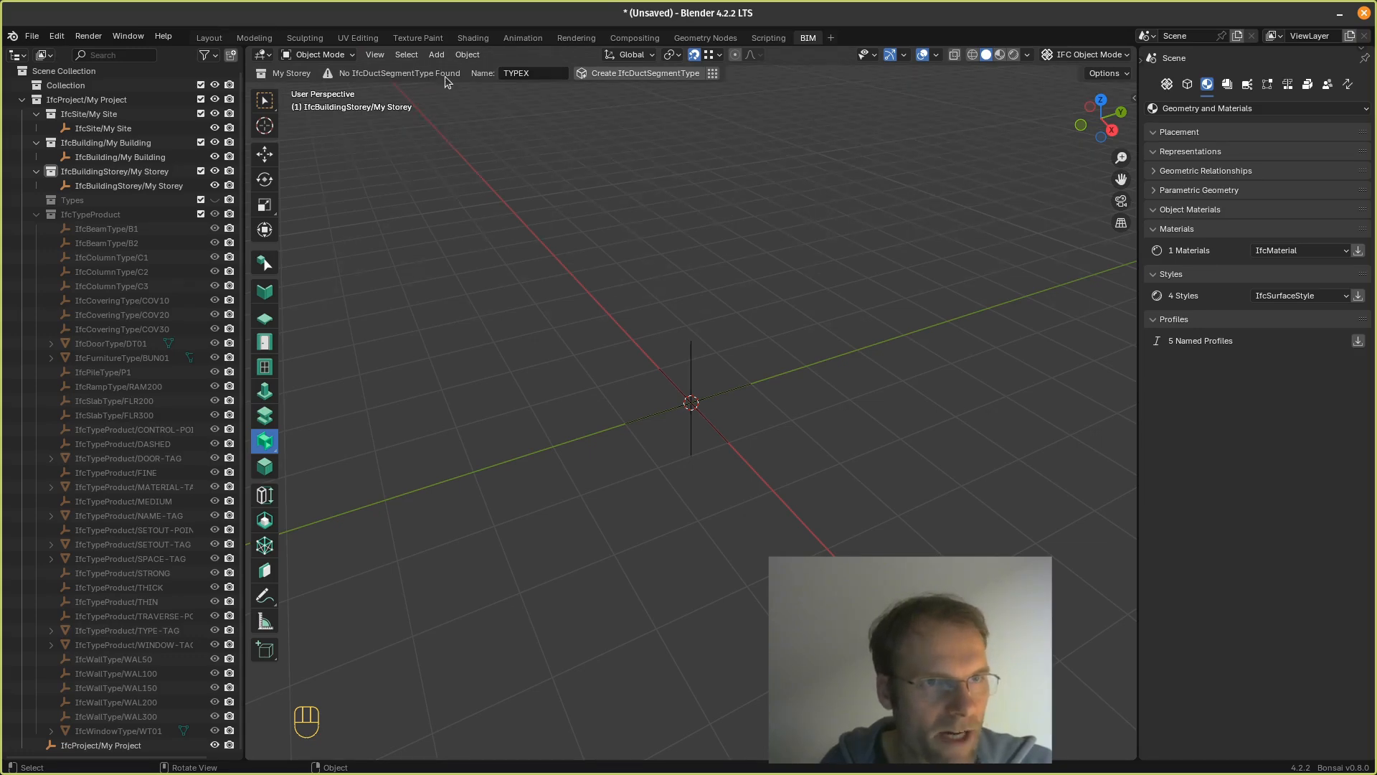
click(713, 74)
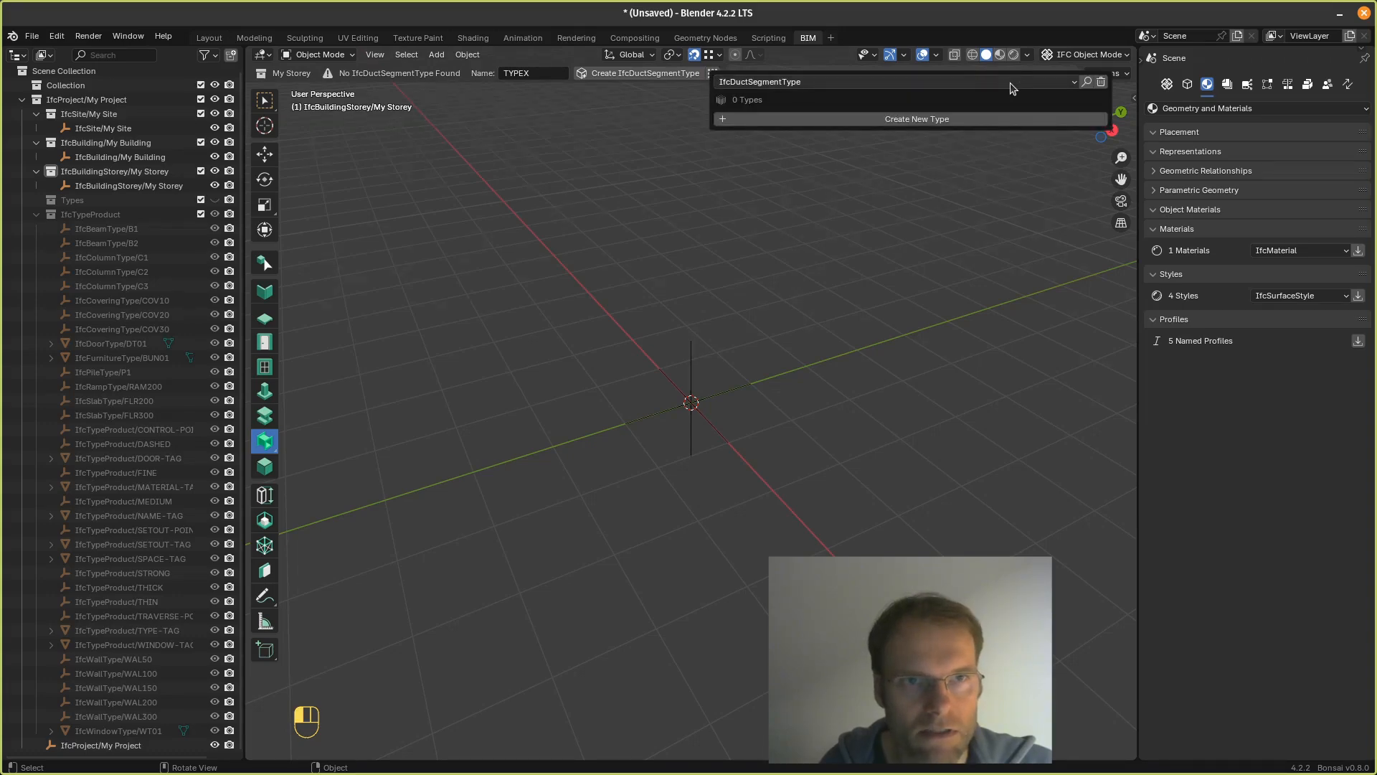
Step: Create a new IfcPipeSegmentType named TYPEX with predefined type CULVERT, using the Circular Hollow Distribution Segment template
click(1076, 85)
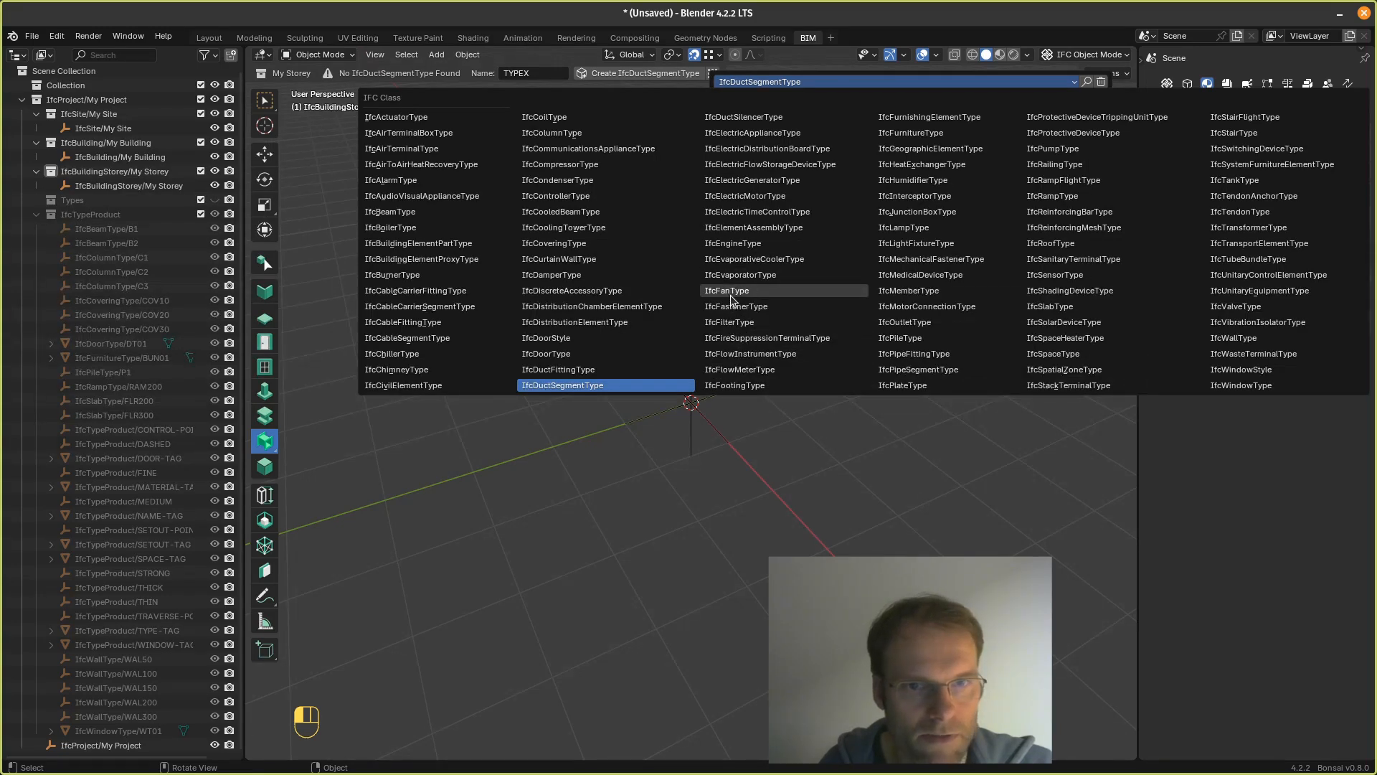
click(920, 371)
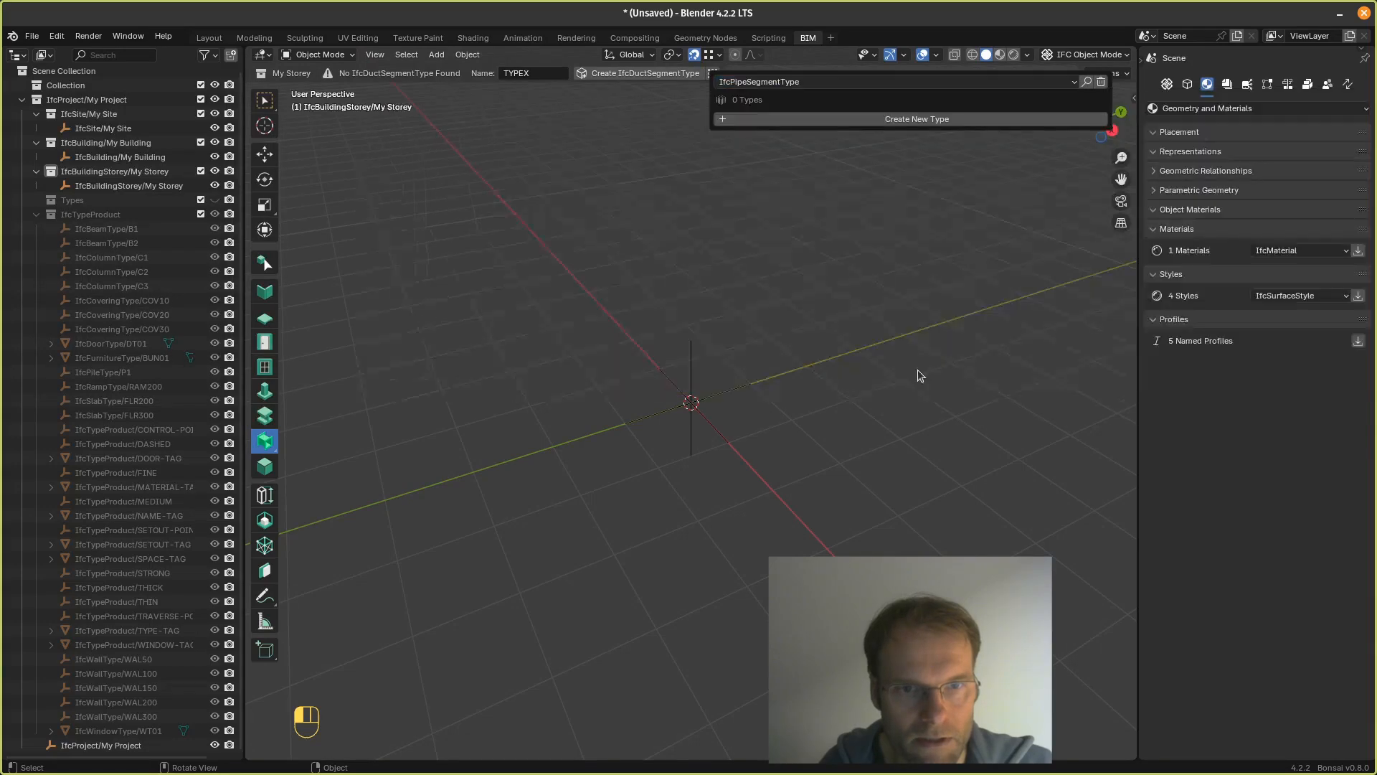
click(894, 119)
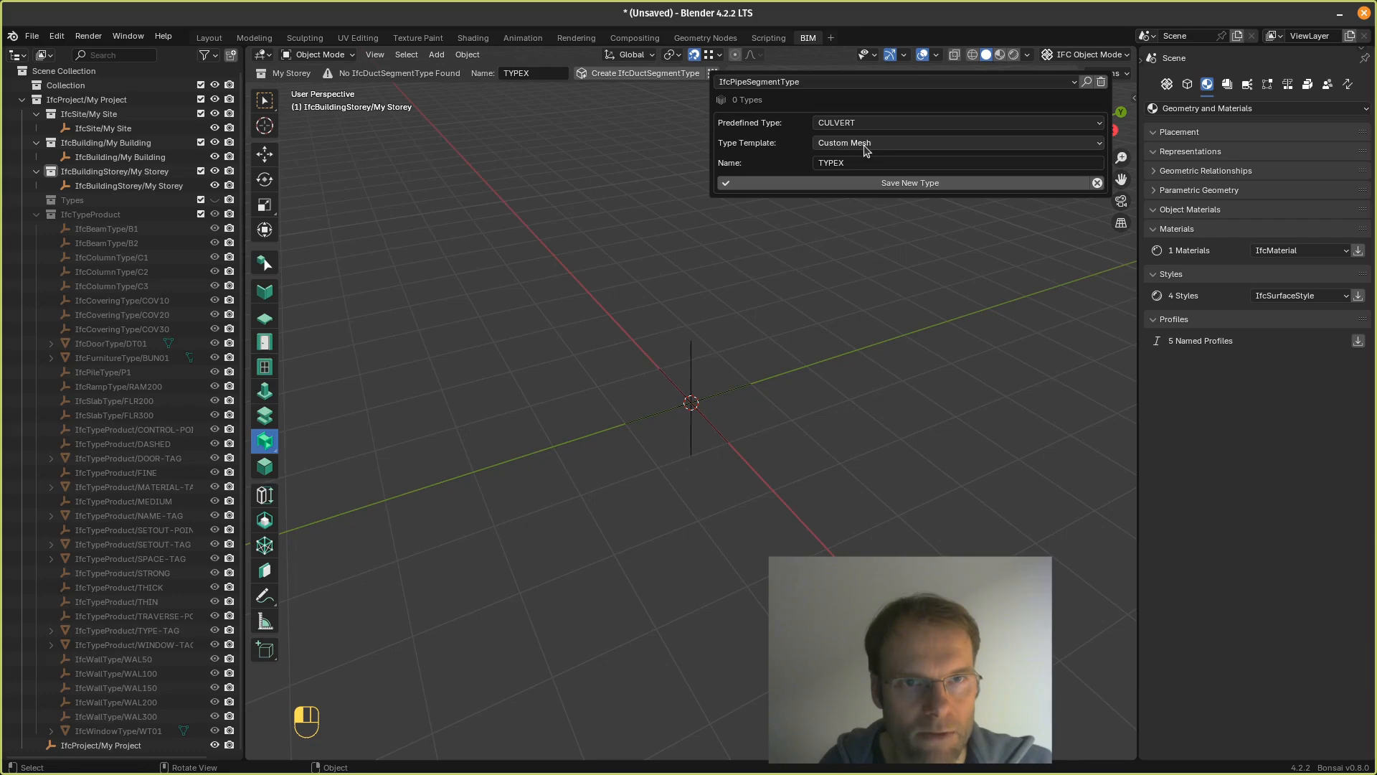
click(872, 146)
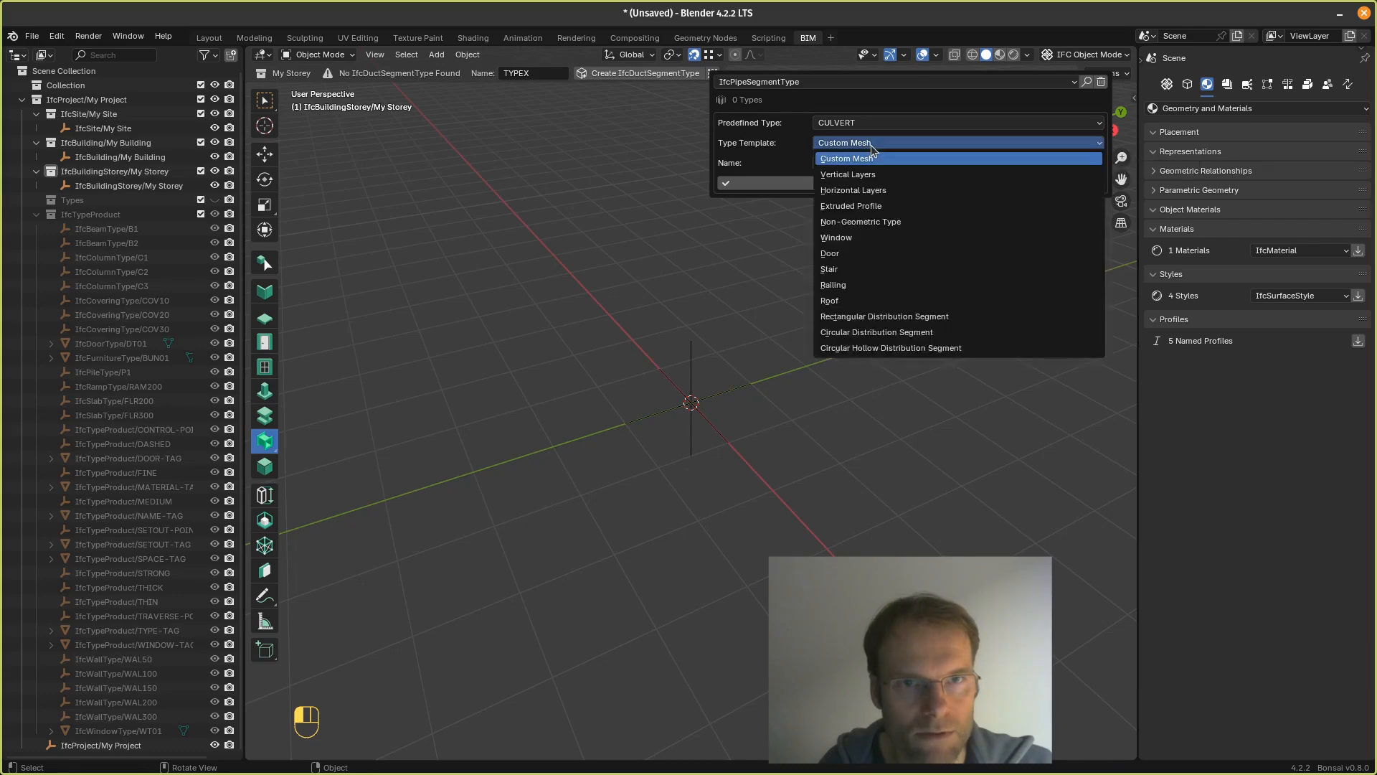
click(889, 347)
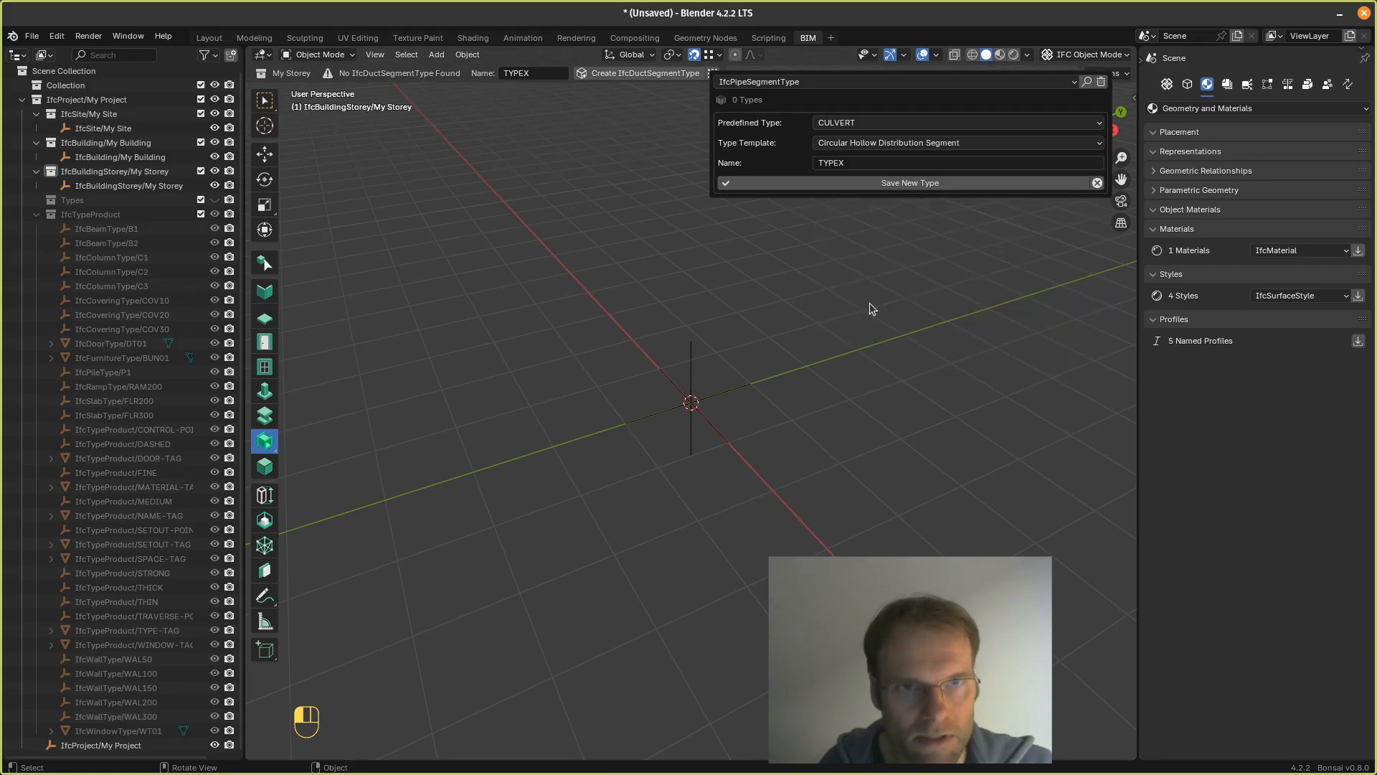
click(896, 184)
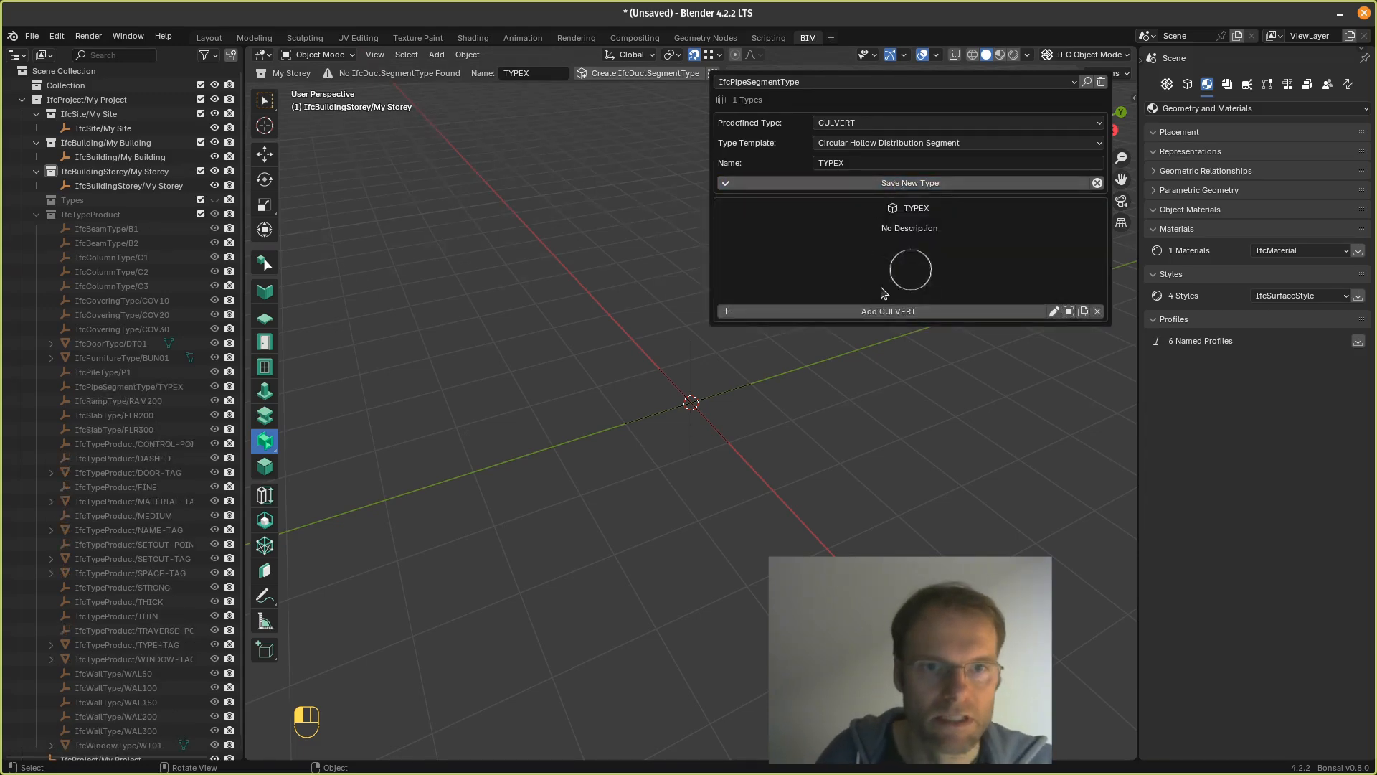
Step: Rename the new pipe segment type TYPEX as 40x2
click(1054, 312)
click(959, 318)
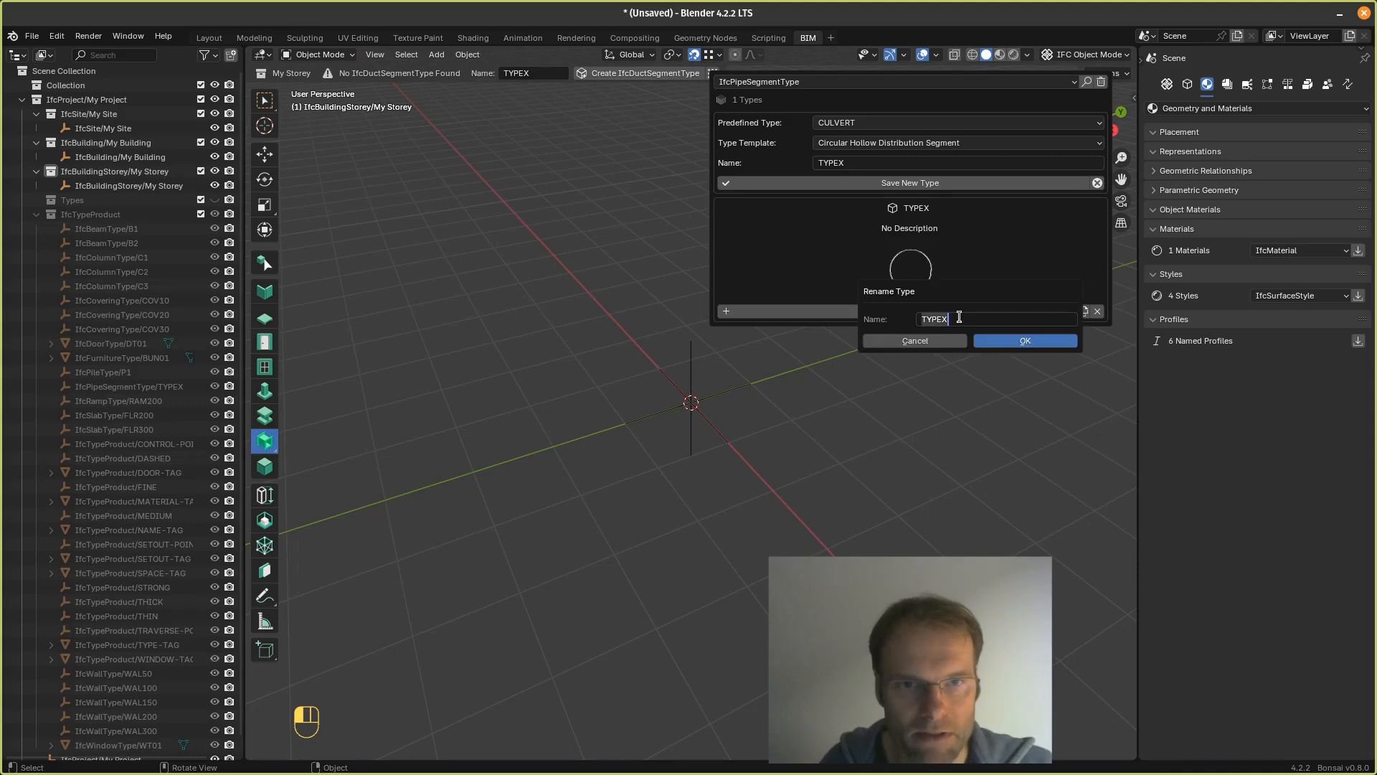
key(BackSpace)
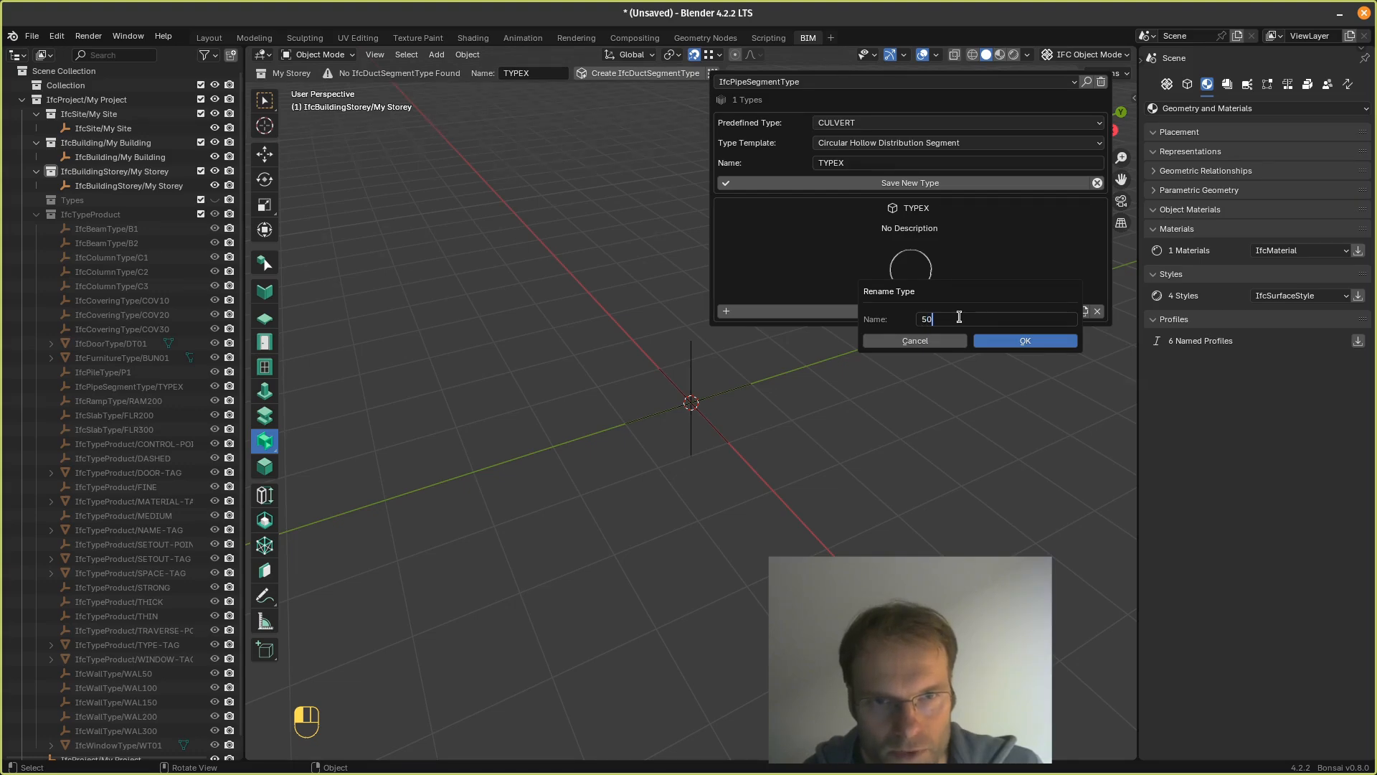
key(BackSpace)
key(BackSpace)
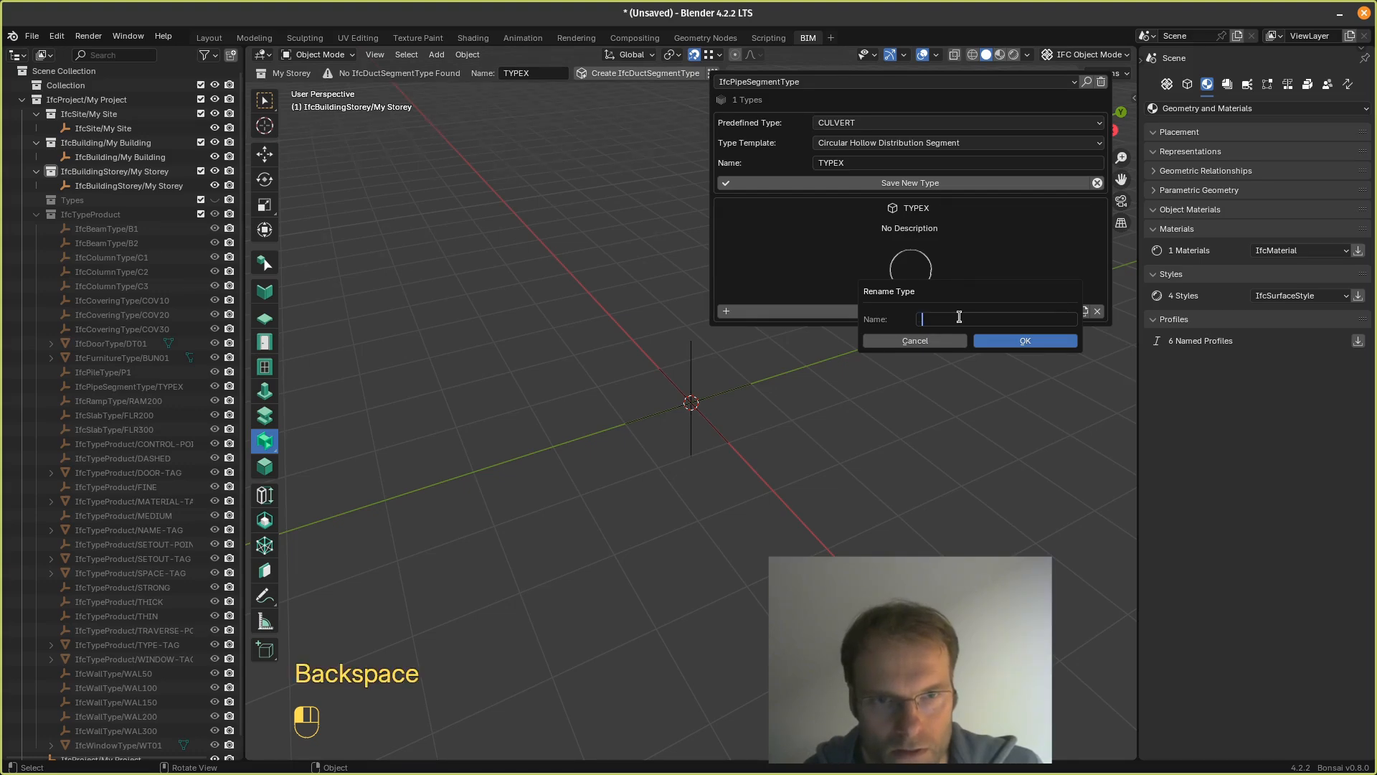
text(40)
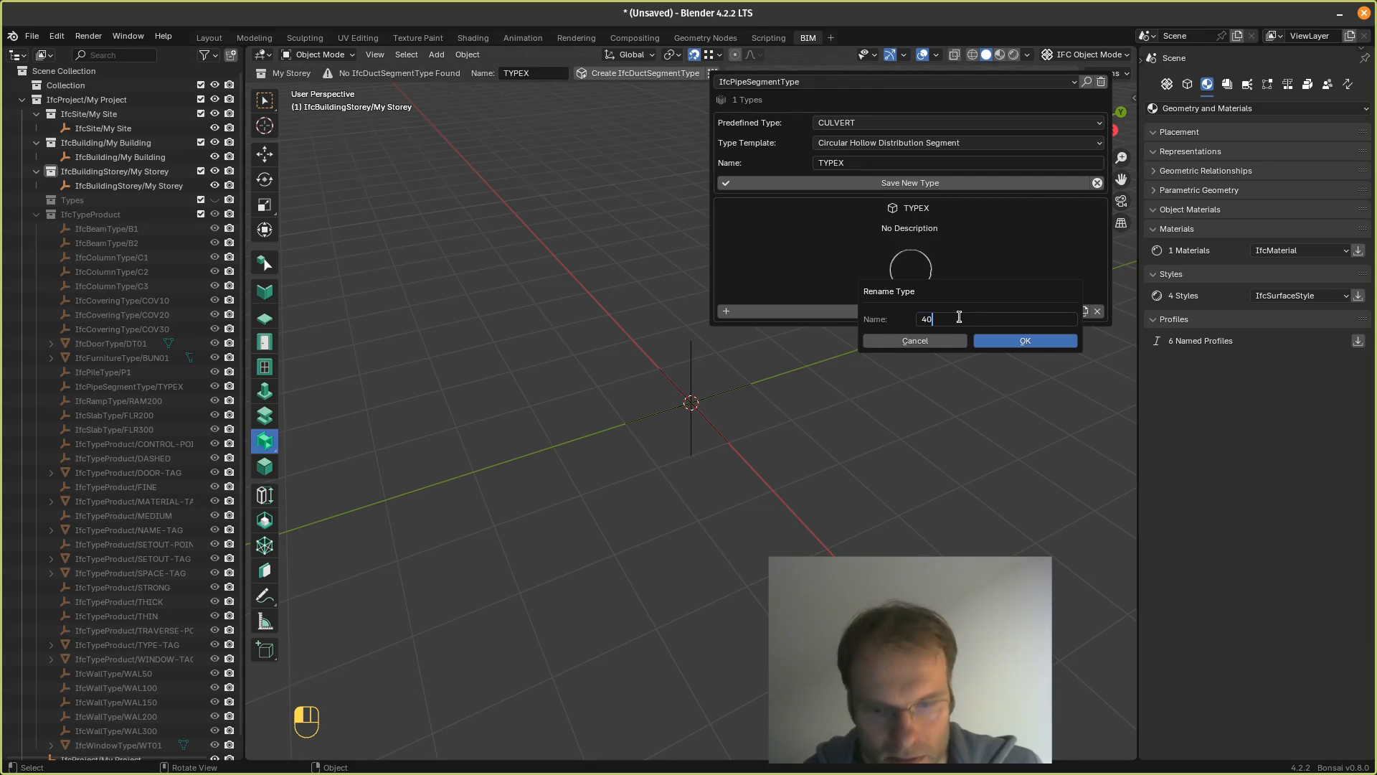
text(1)
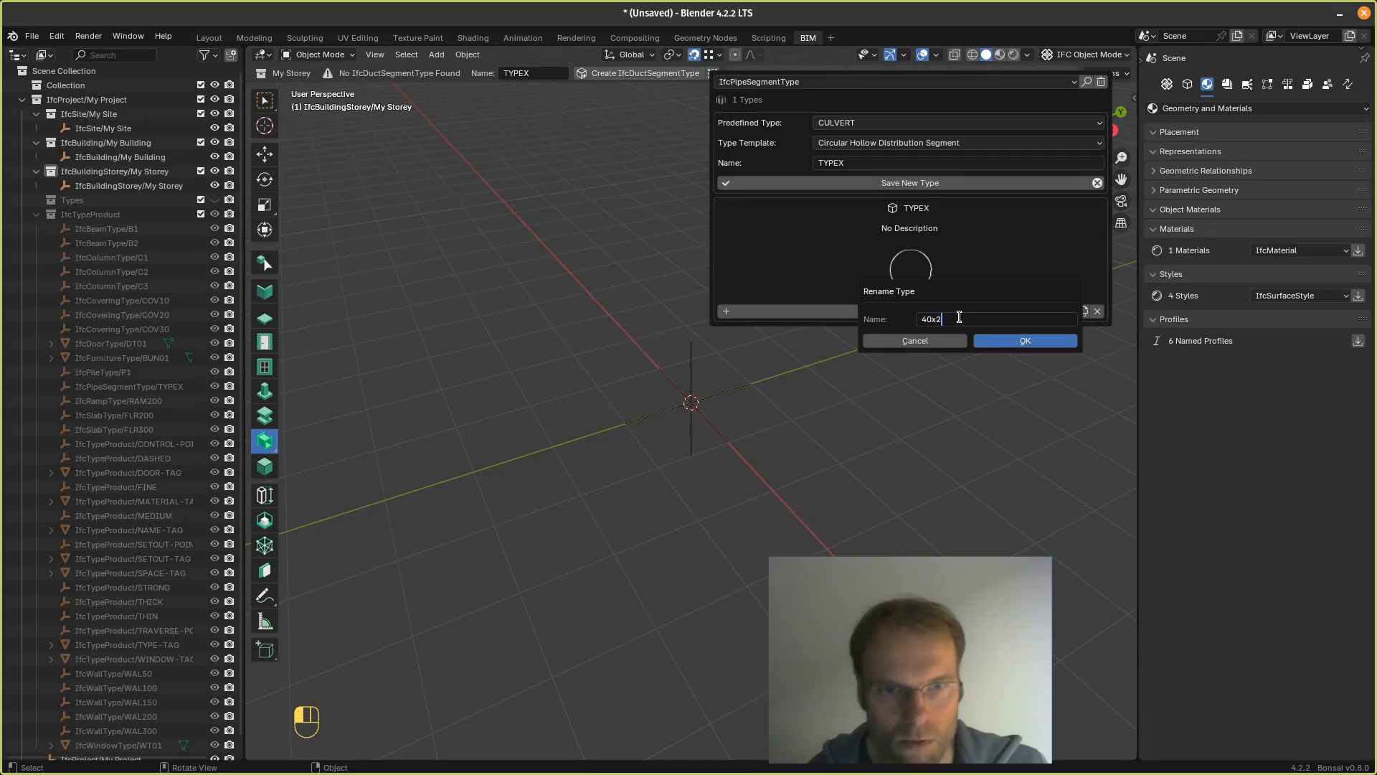
click(1010, 346)
click(1010, 340)
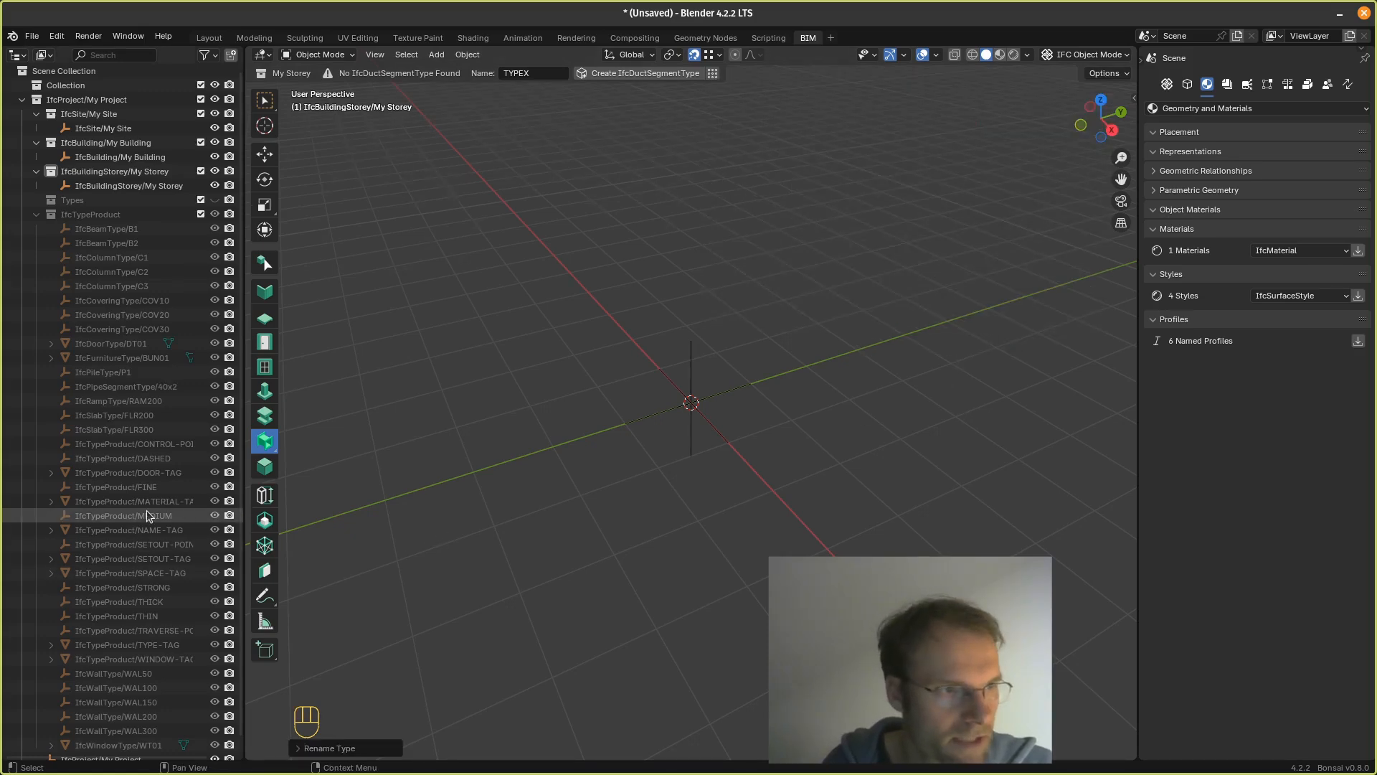
Step: Select the 40x2 pipe segment type, load the project's named profiles and widen the properties area to show their full names
scroll(146, 515, down, 1)
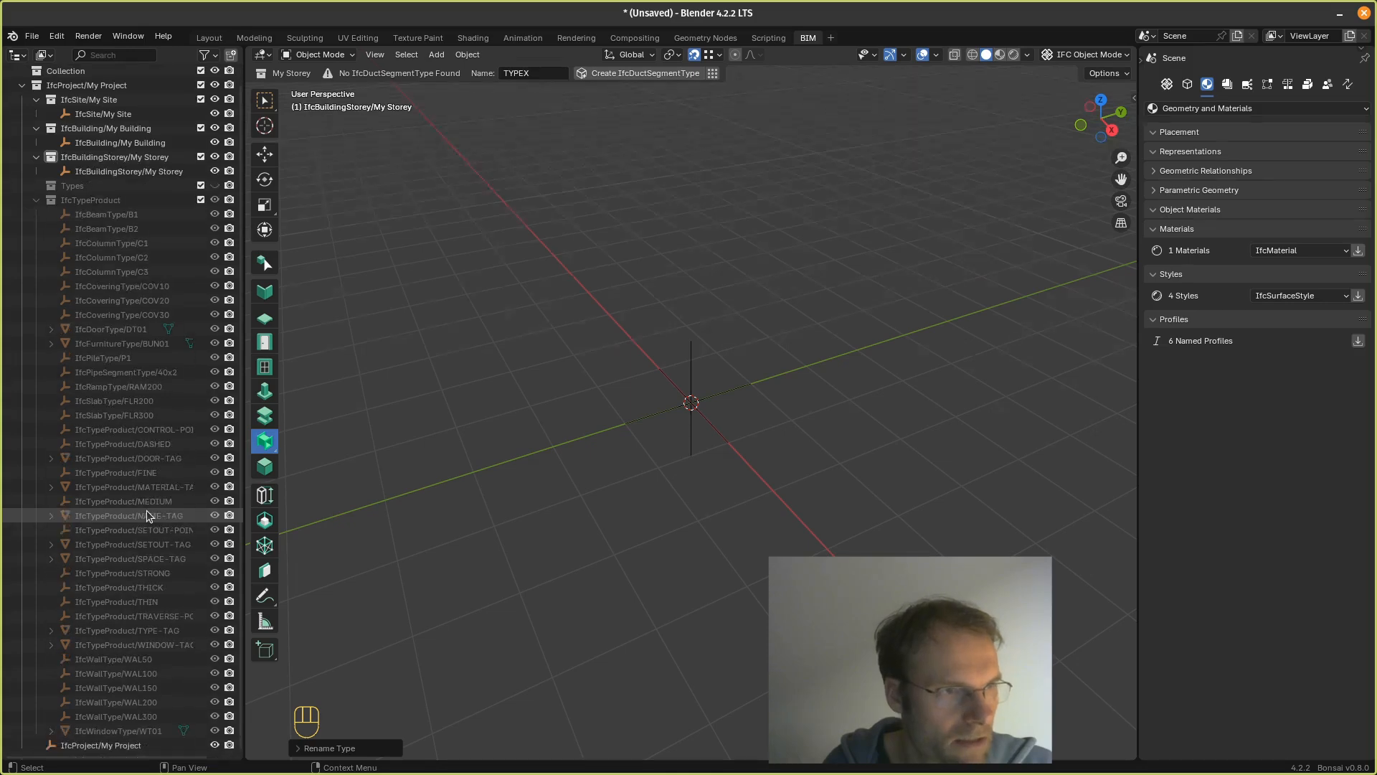
click(130, 371)
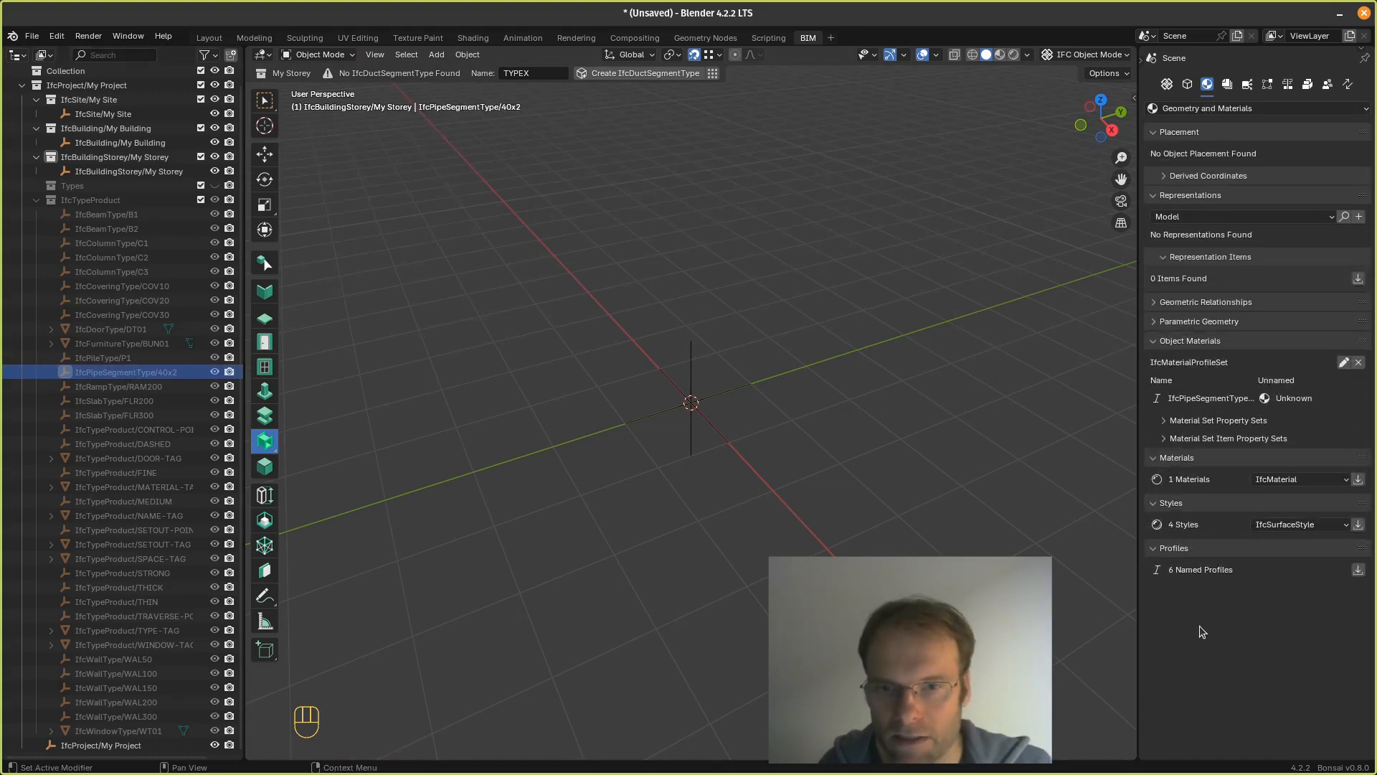
click(1359, 570)
scroll(1304, 579, down, 2)
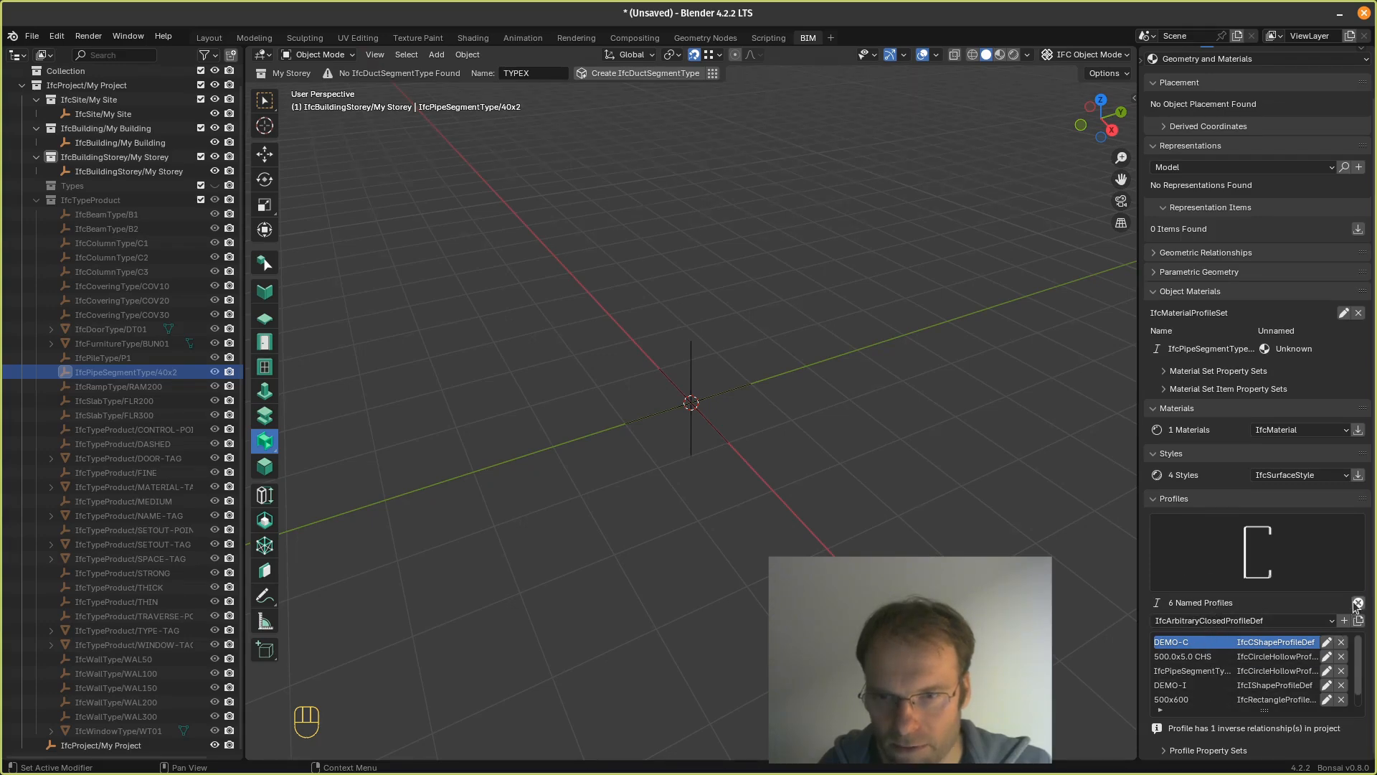
drag(1361, 660, 1360, 686)
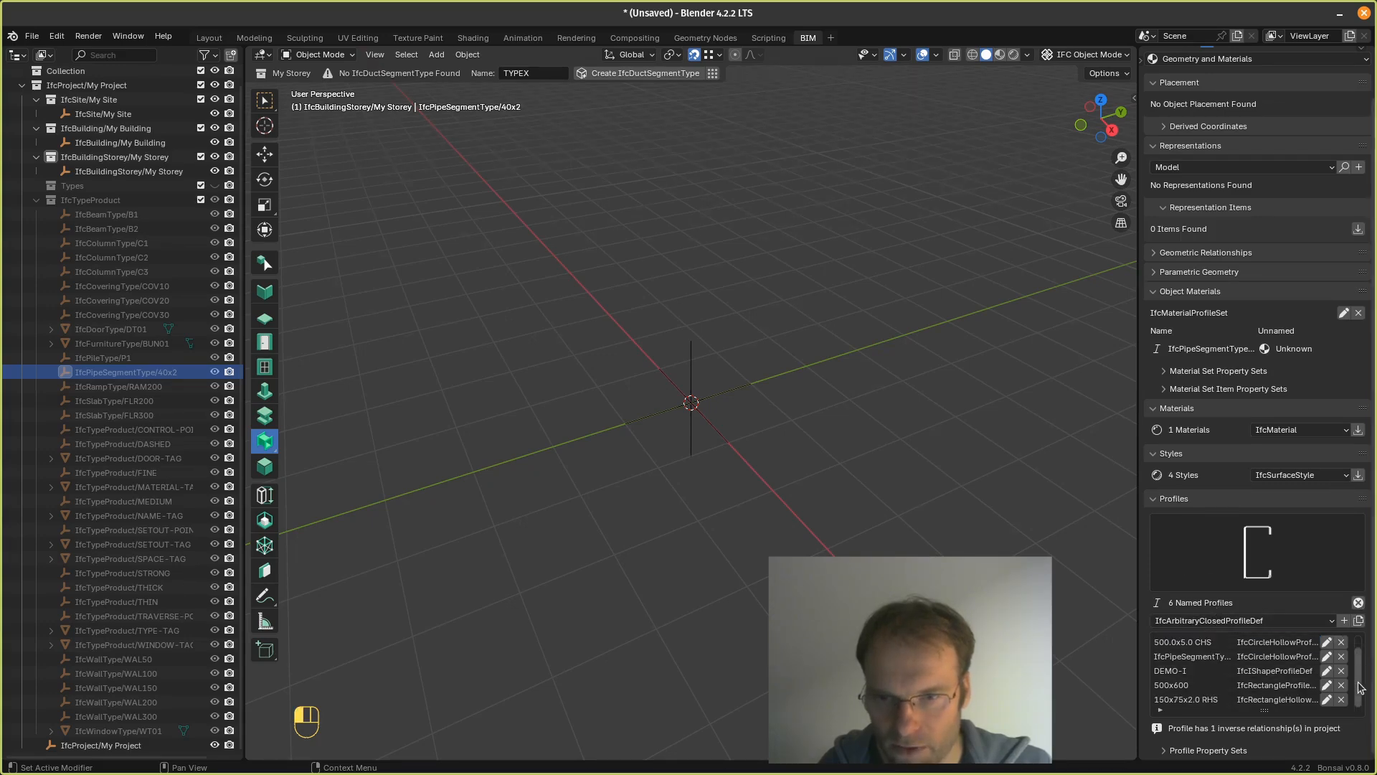
scroll(1357, 667, up, 1)
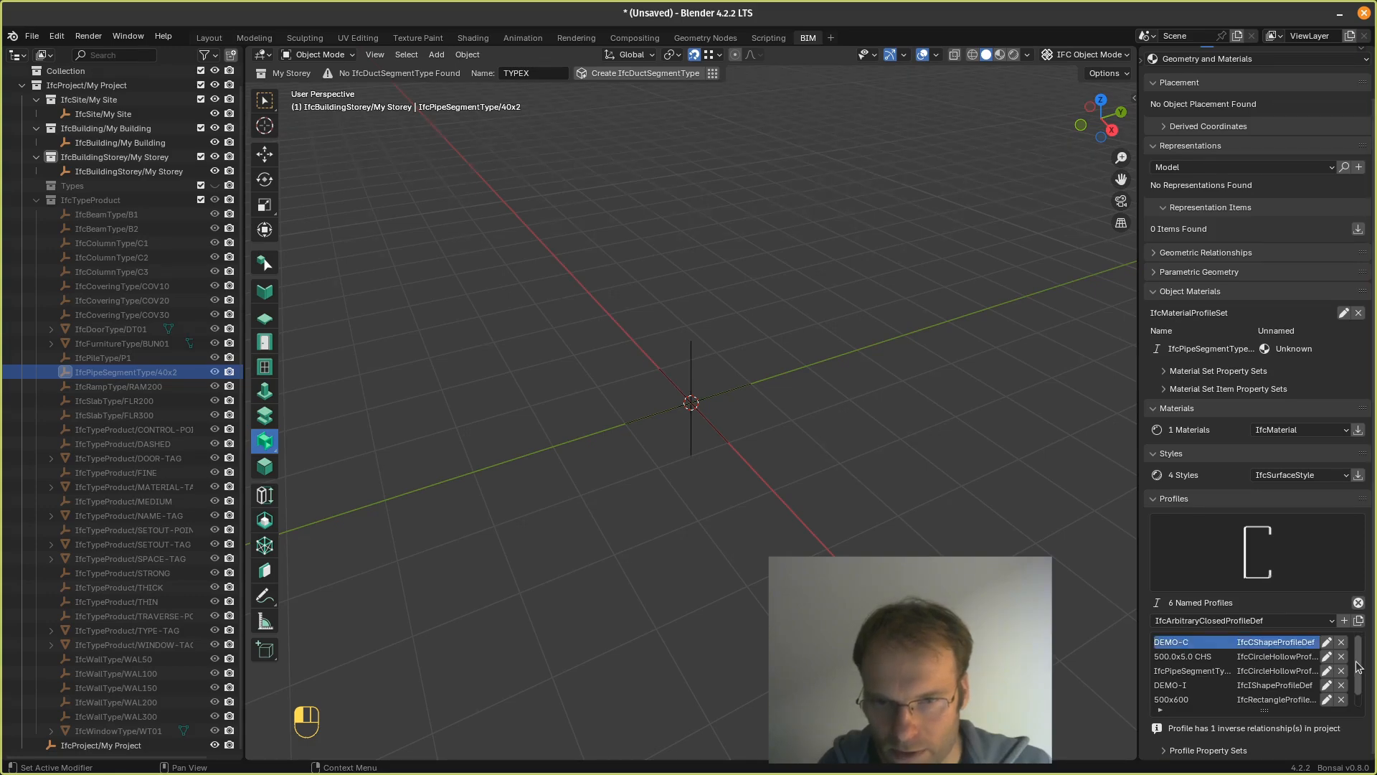
drag(1357, 667, 1361, 678)
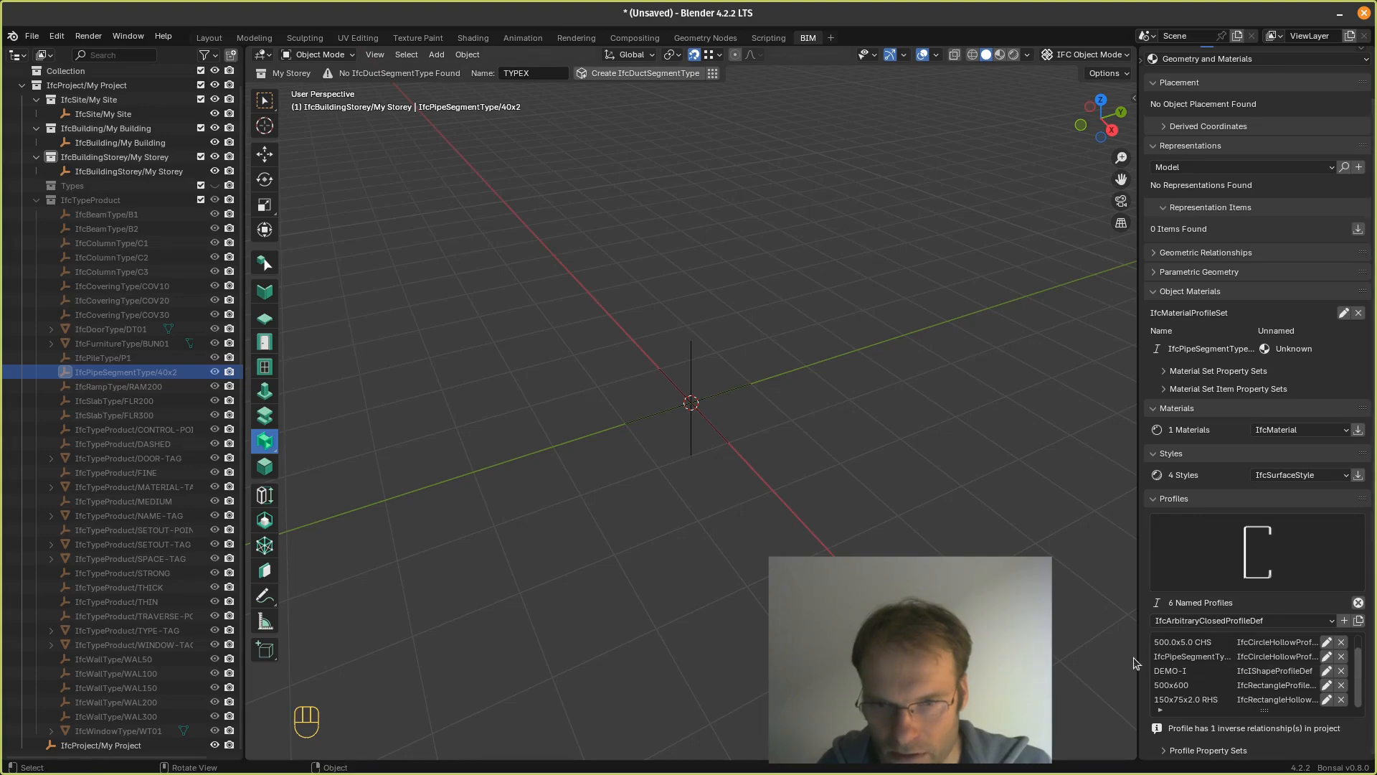
drag(1141, 655, 1045, 655)
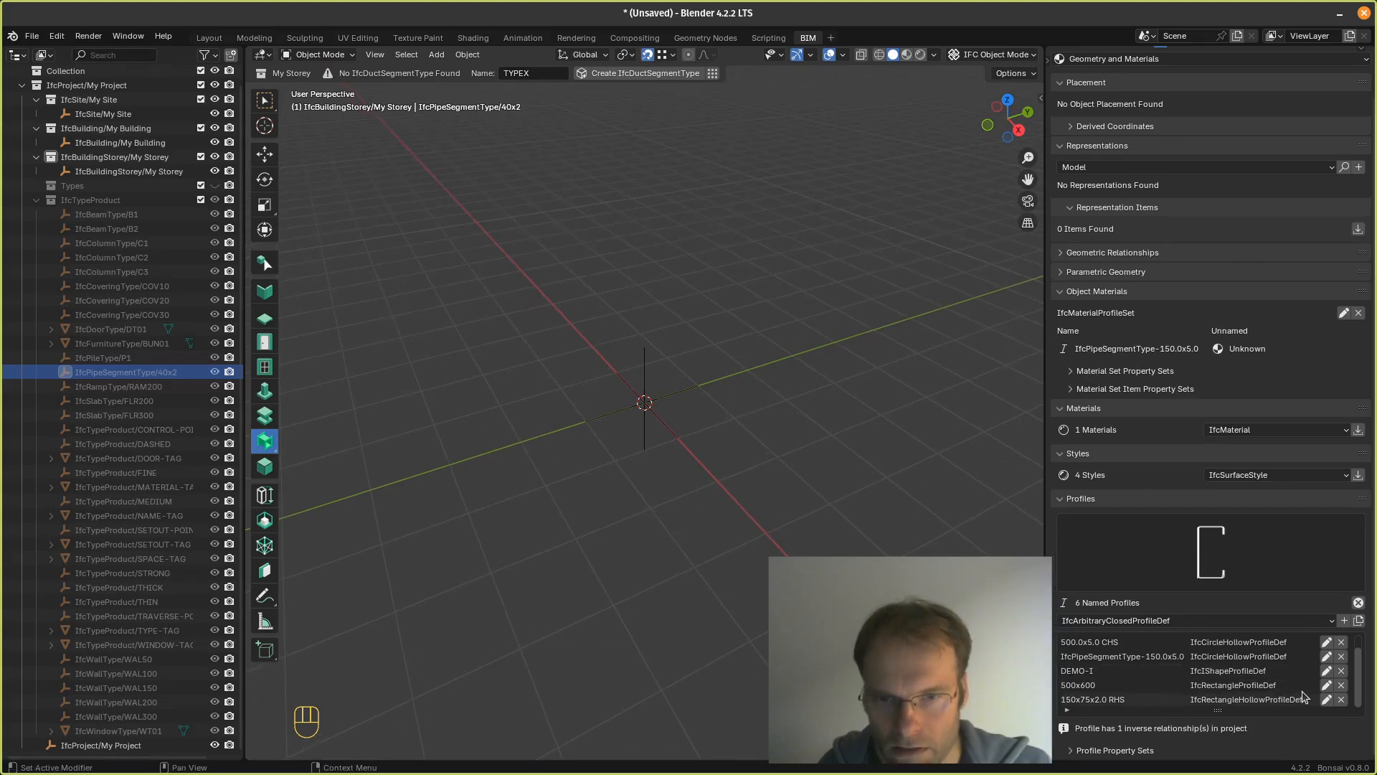
mouse_move(1356, 662)
mouse_down()
mouse_move(1356, 642)
mouse_move(1354, 683)
mouse_up()
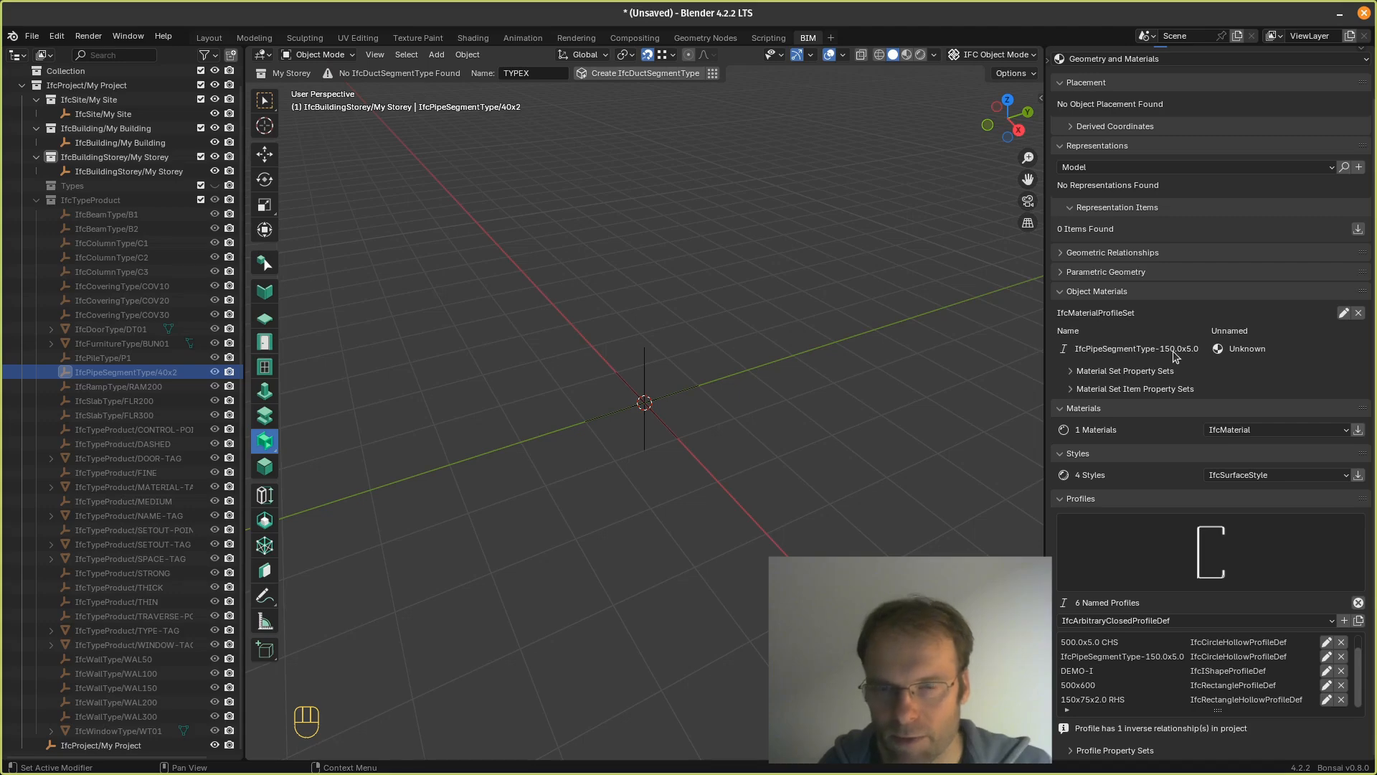
Step: Duplicate the IfcPipeSegmentType-150.0x5.0 circular hollow profile and select the copy
click(1119, 657)
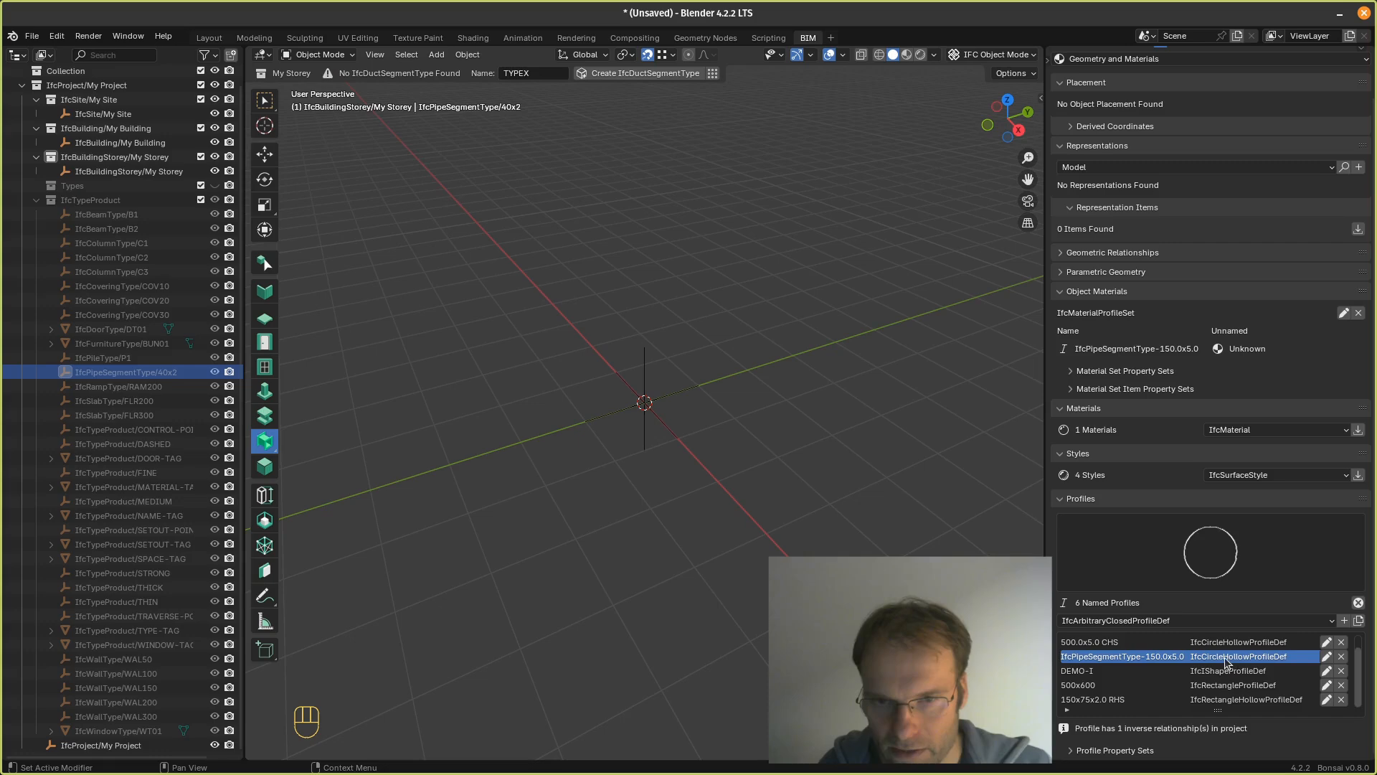
click(1360, 619)
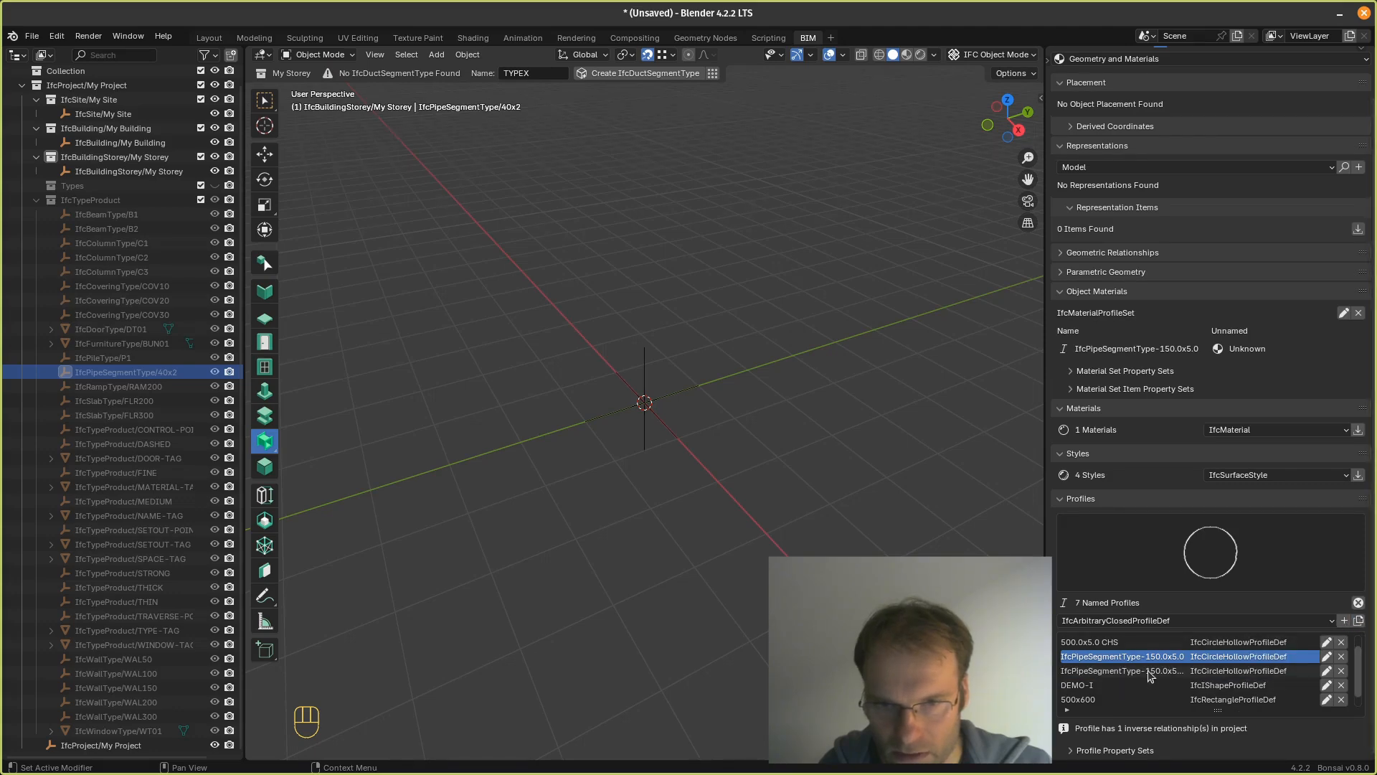
click(1147, 671)
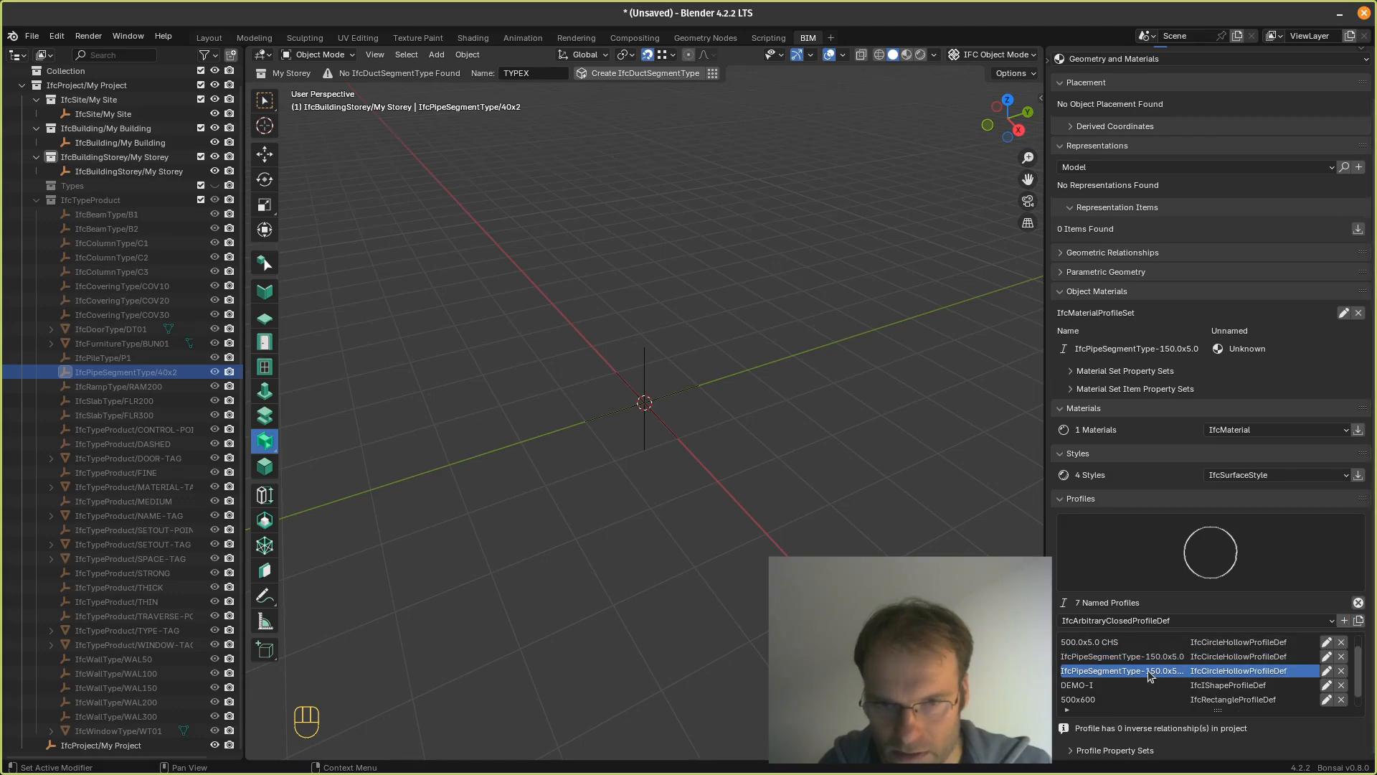
Step: Edit the copied circular hollow profile and rename it IfcPipeSegmentType-40.0x2.0
click(1327, 672)
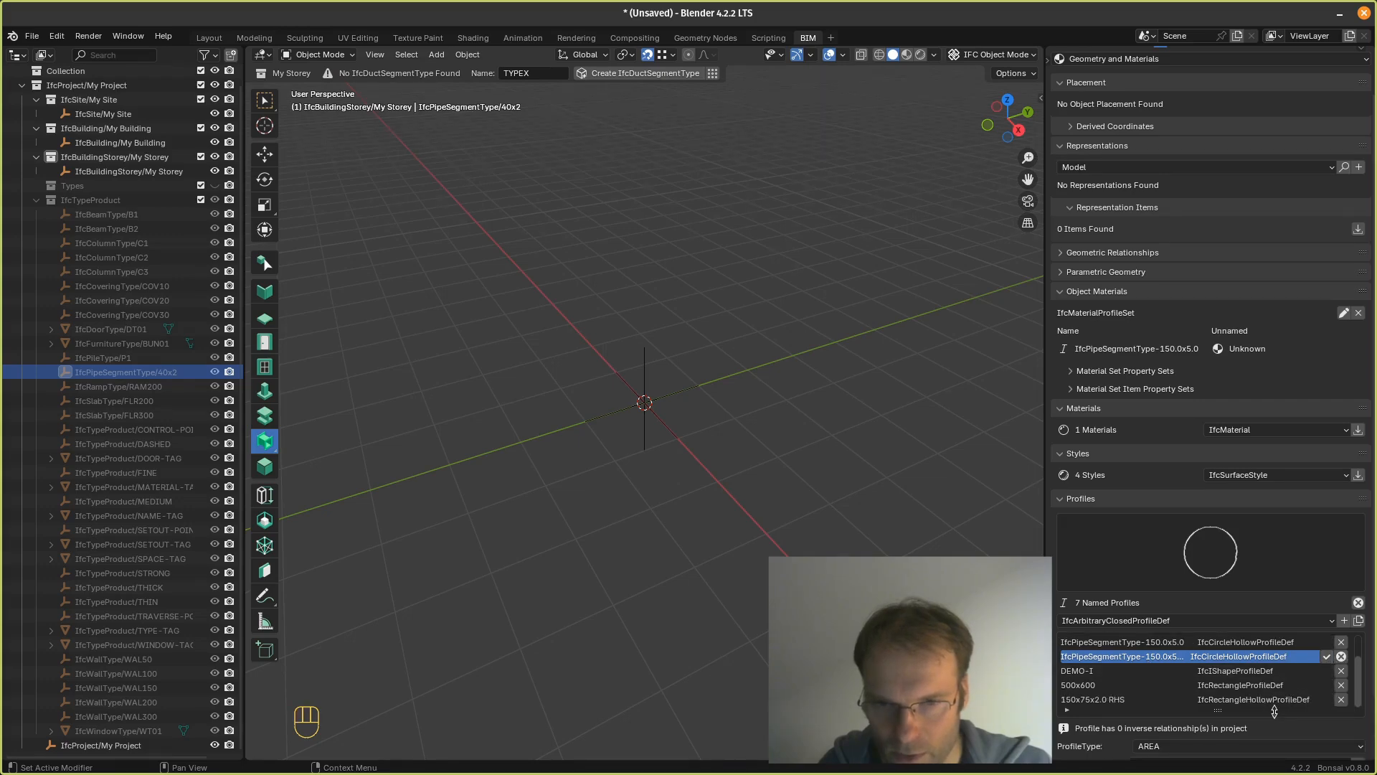
scroll(1371, 682, down, 3)
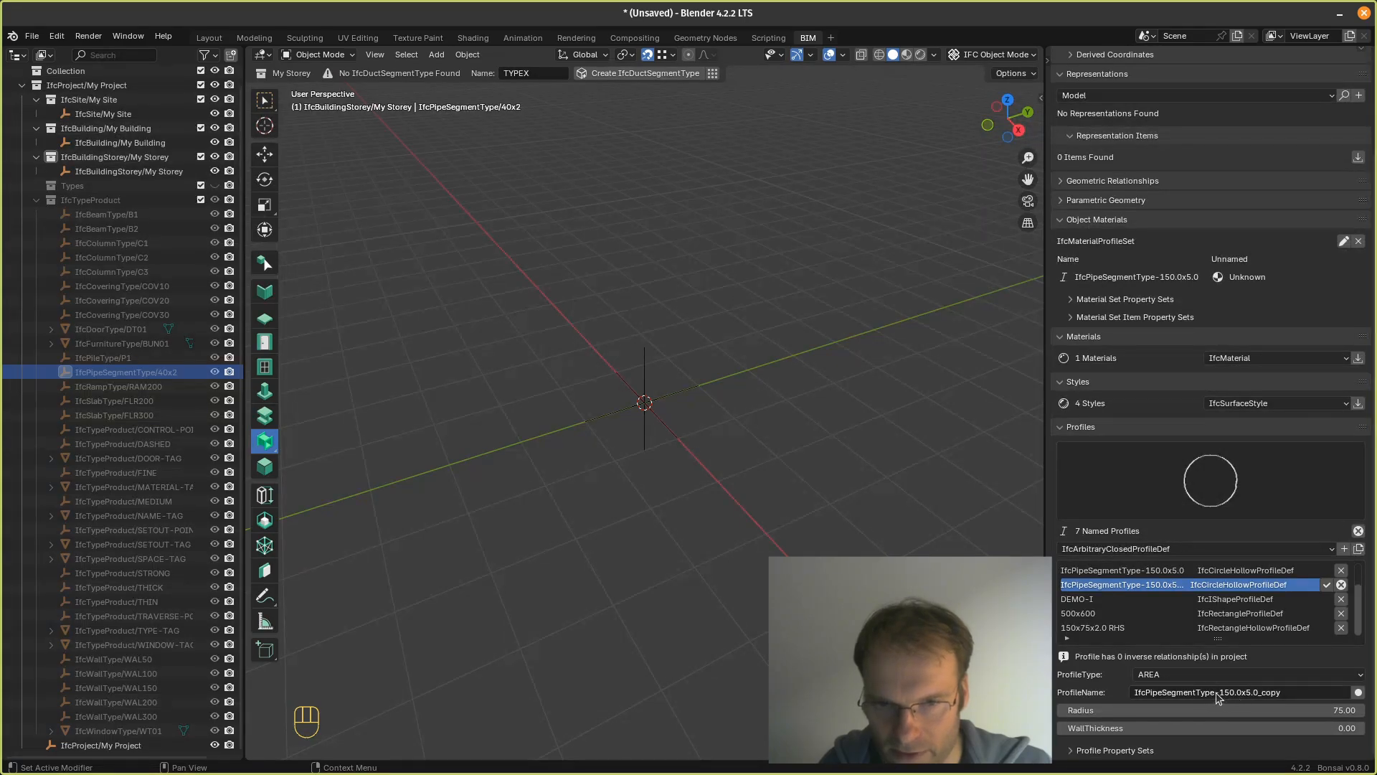
click(1241, 691)
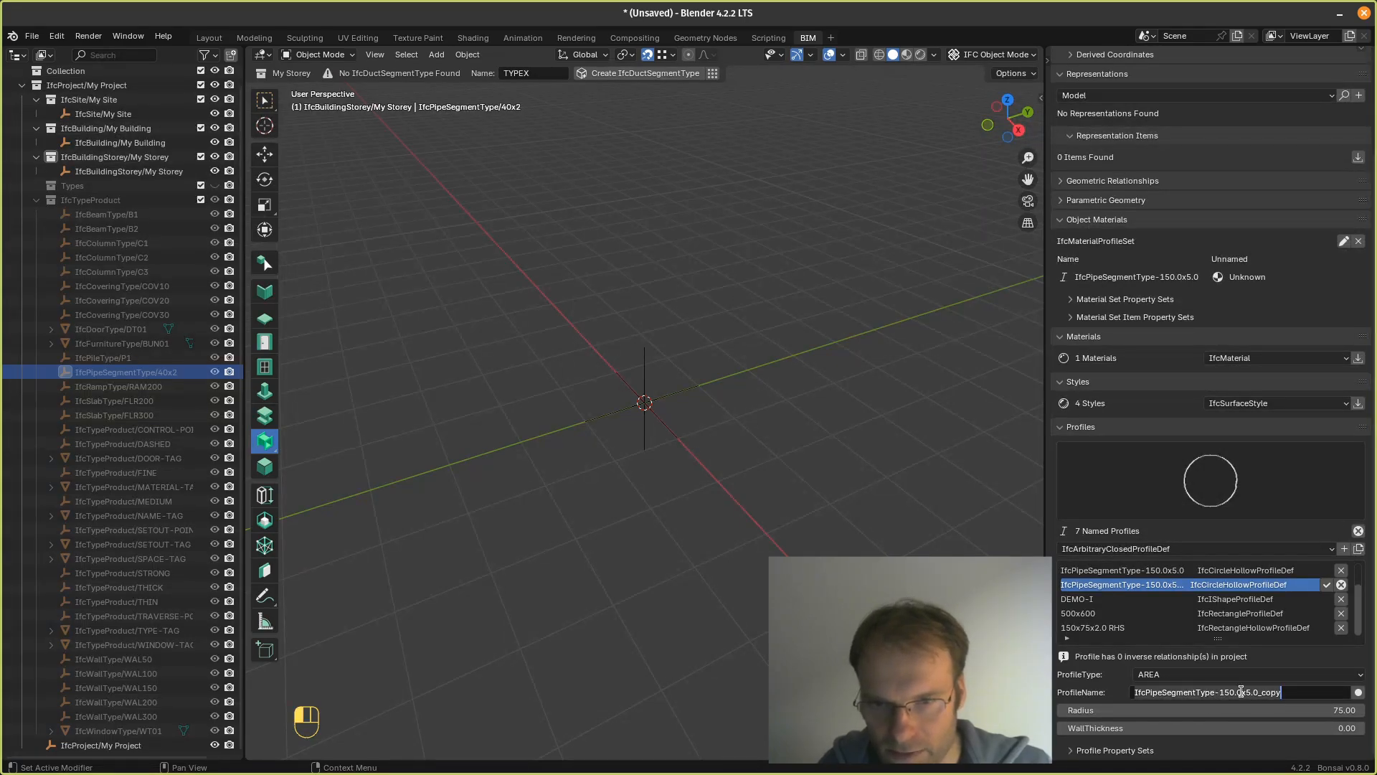
click(1292, 693)
key(BackSpace)
key(BackSpace)
key(BackSpace)
key(BackSpace)
key(BackSpace)
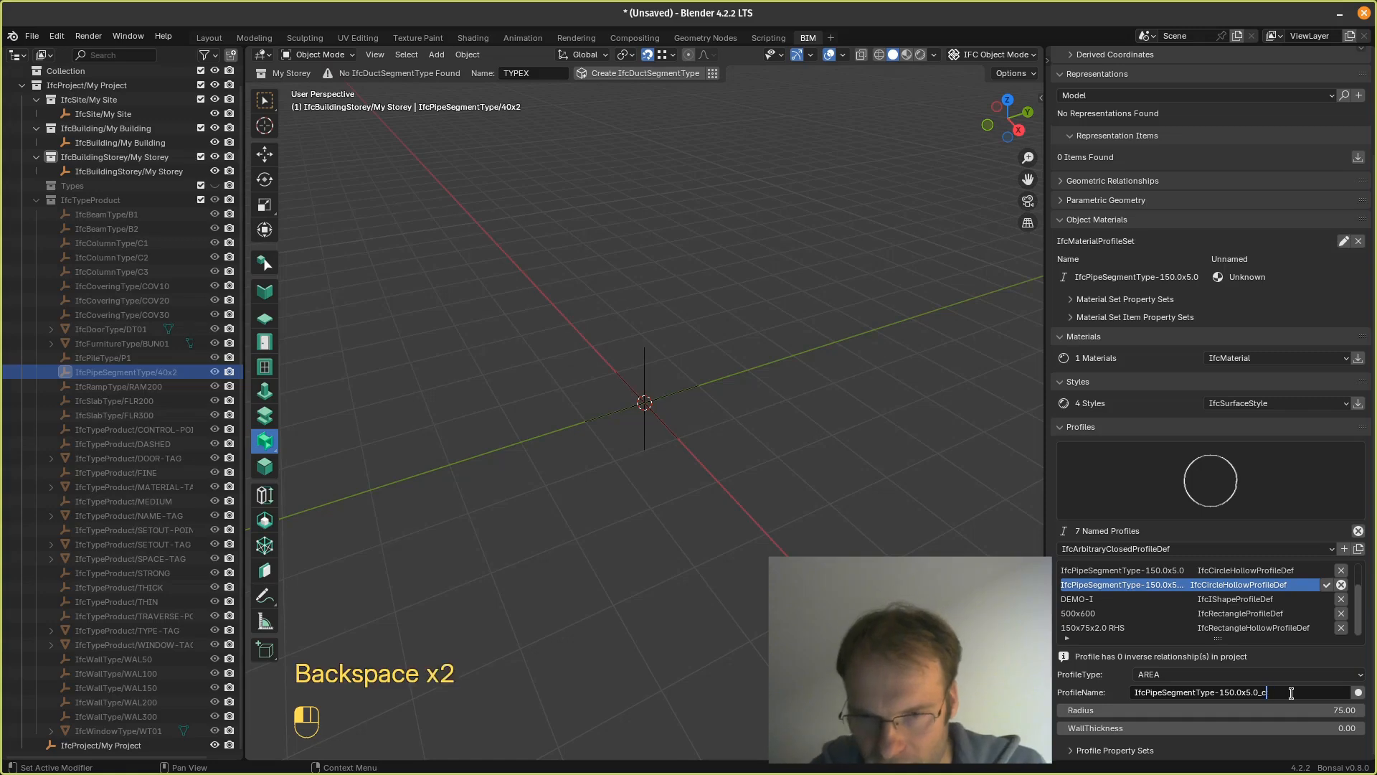
key(Left)
key(Left)
key(Left)
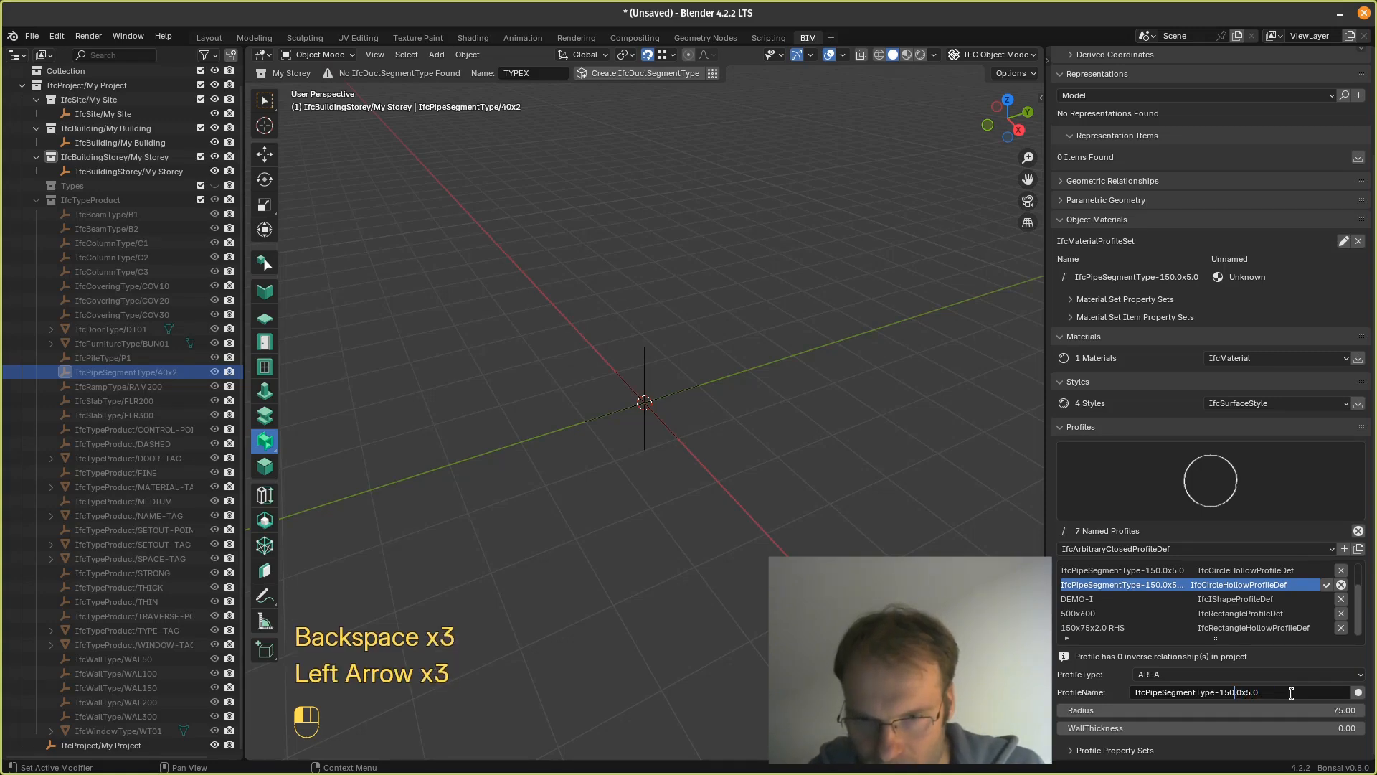
key(BackSpace)
key(BackSpace)
key(BackSpace)
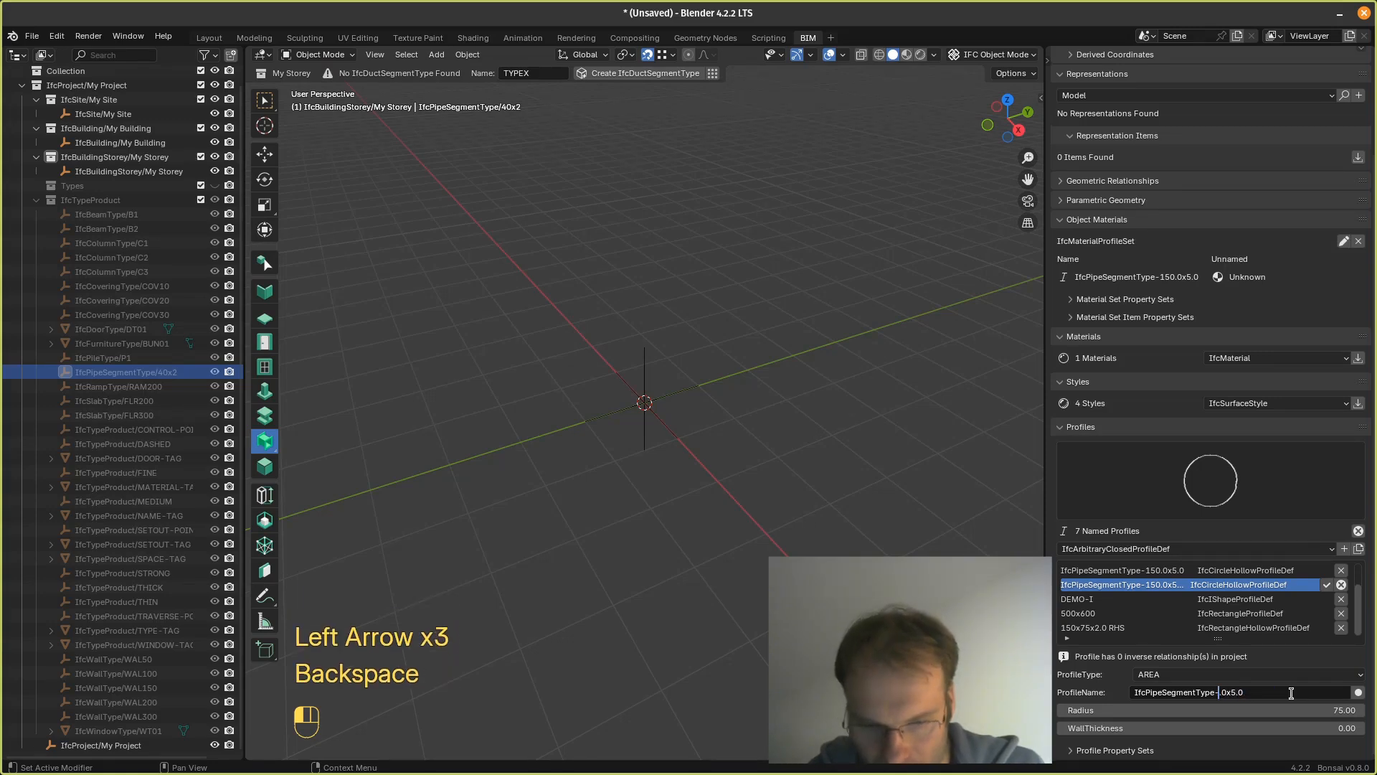
text(40)
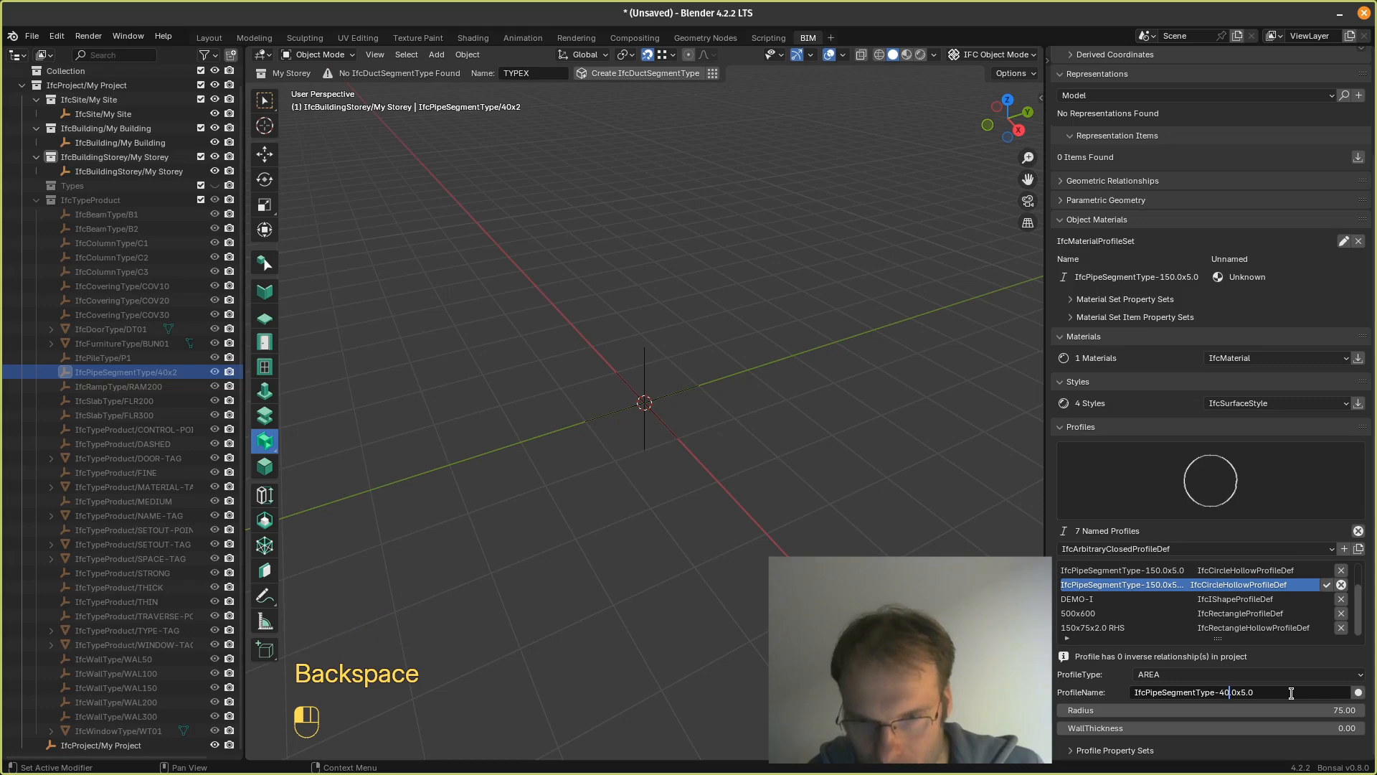
key(Right)
key(Right)
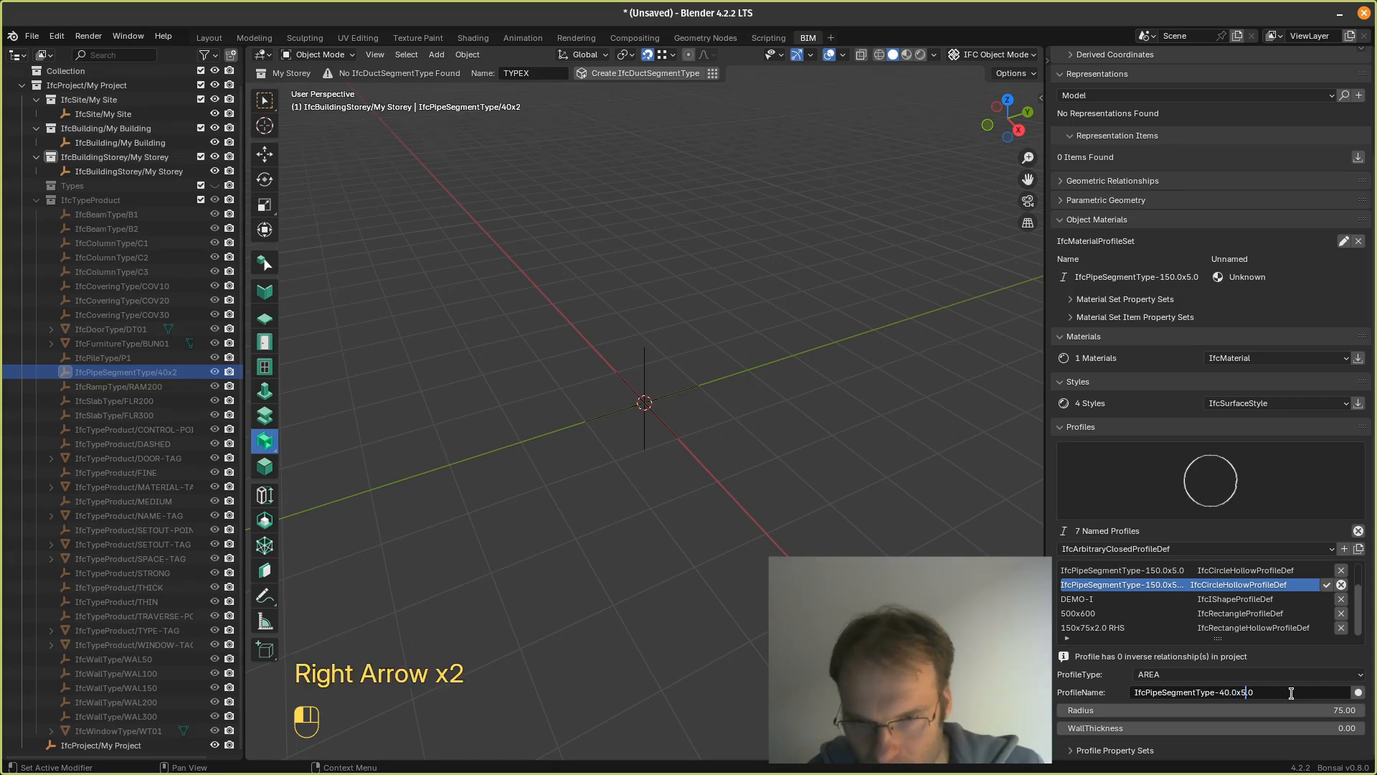
text(2)
click(1328, 715)
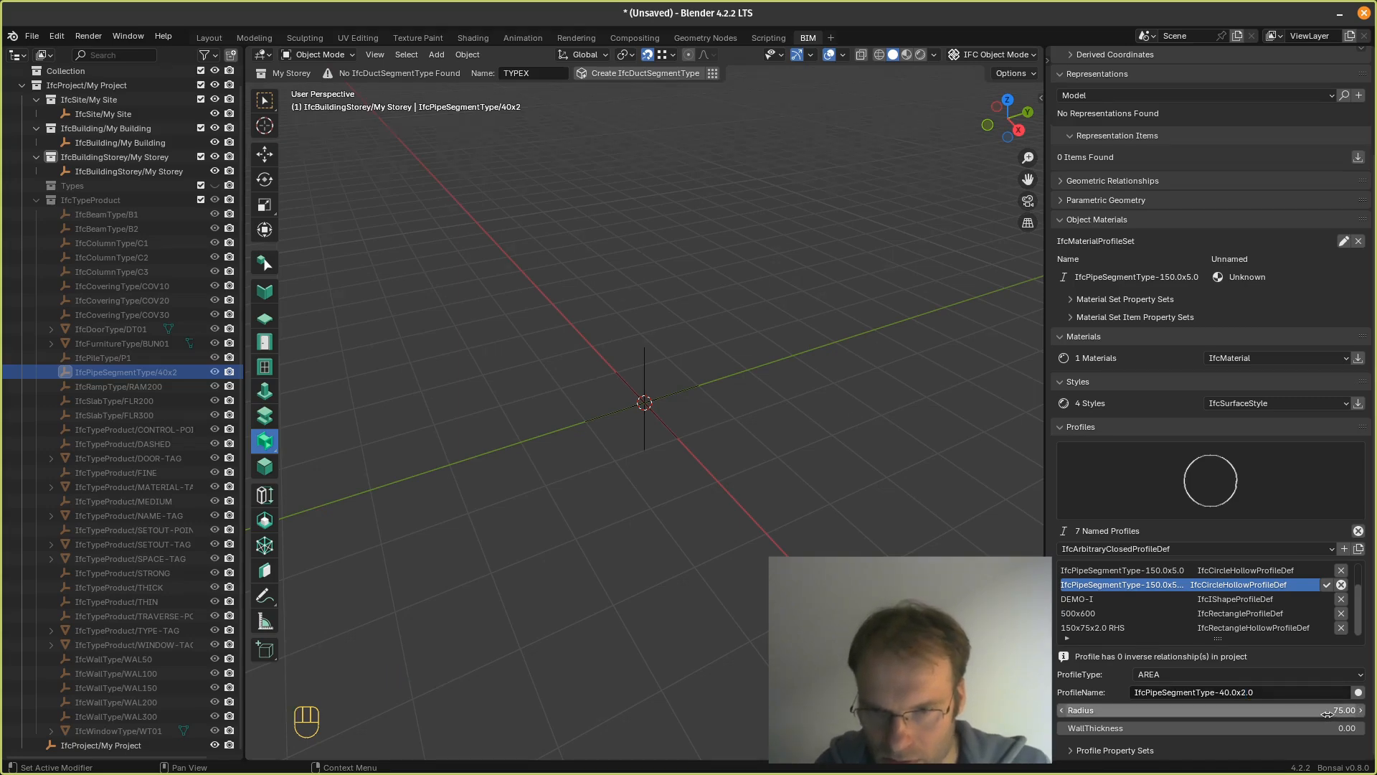
Step: Set the radius of the IfcPipeSegmentType-40.0x2.0 profile to 20
click(1335, 710)
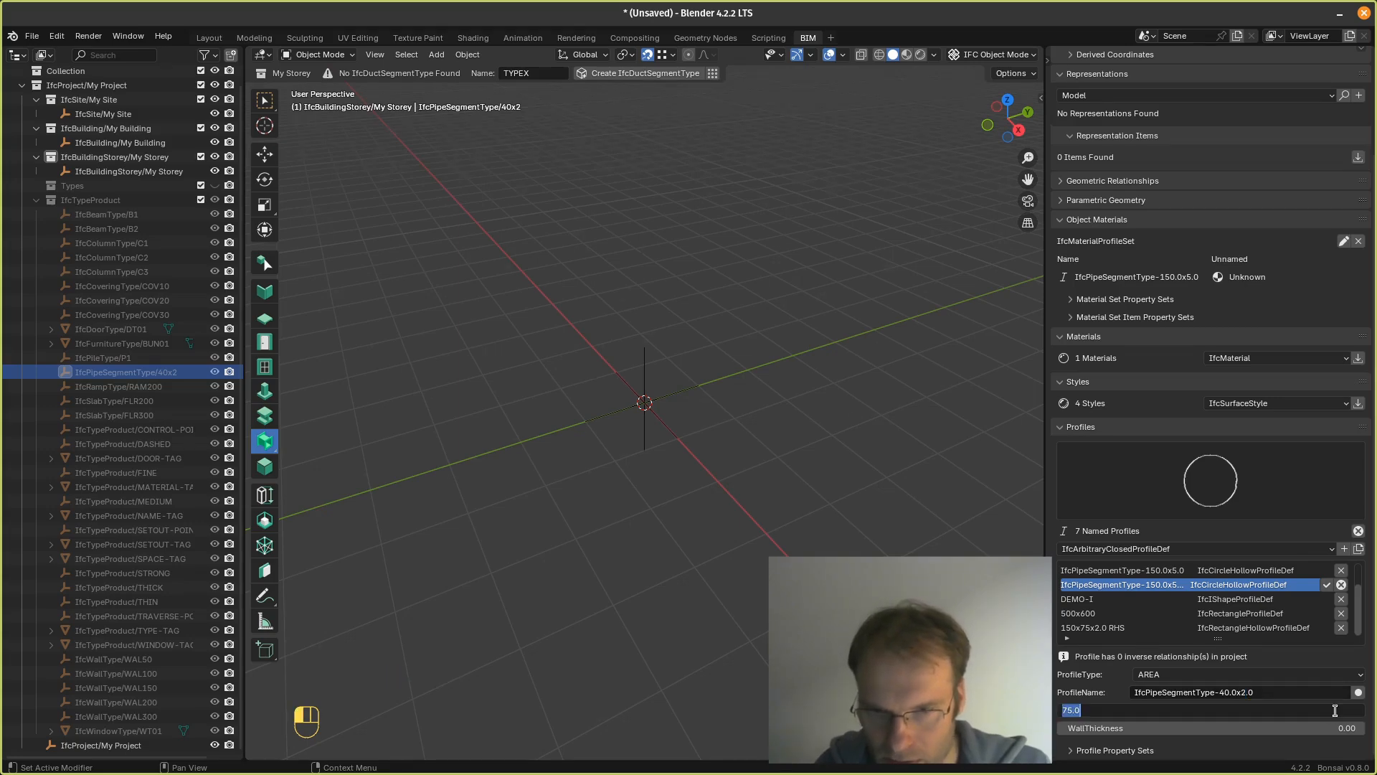
click(1072, 710)
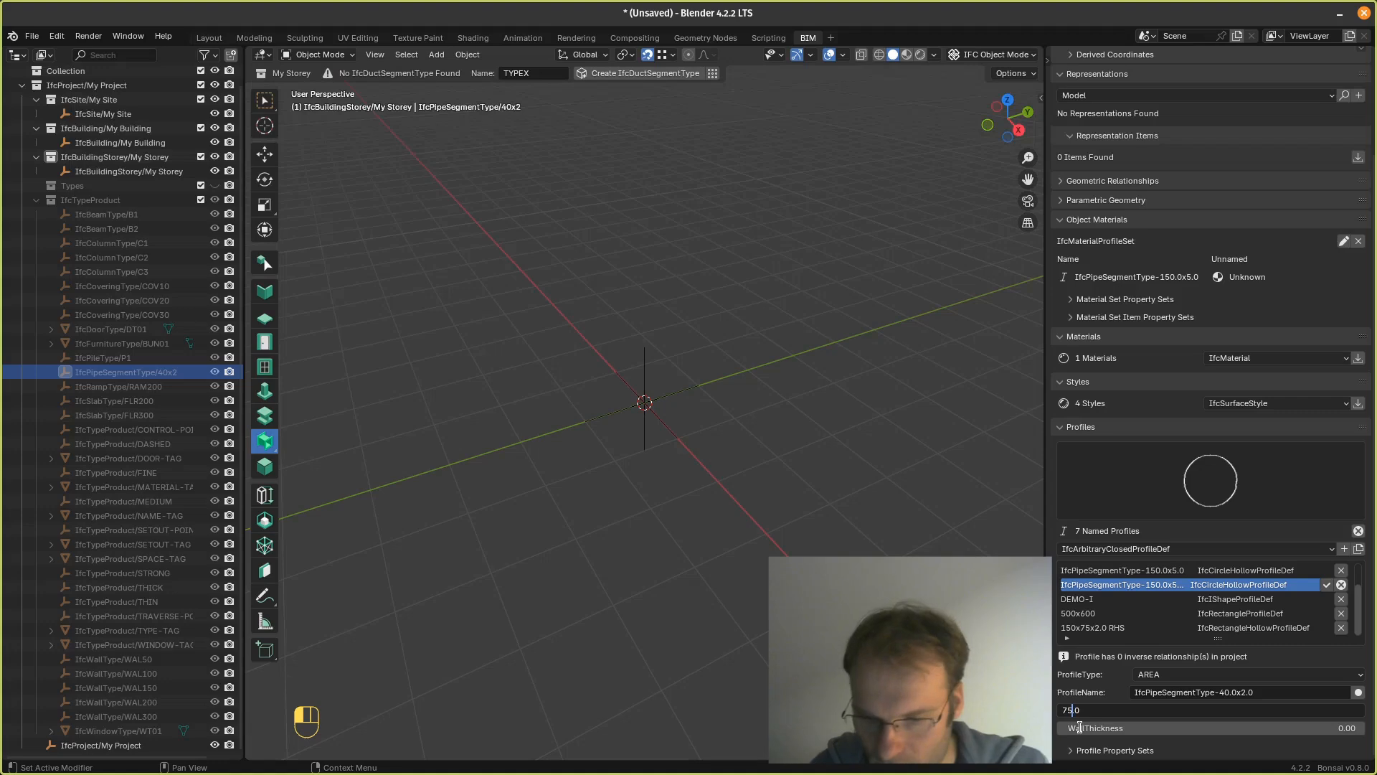
key(BackSpace)
key(BackSpace)
key(BackSpace)
text(2.)
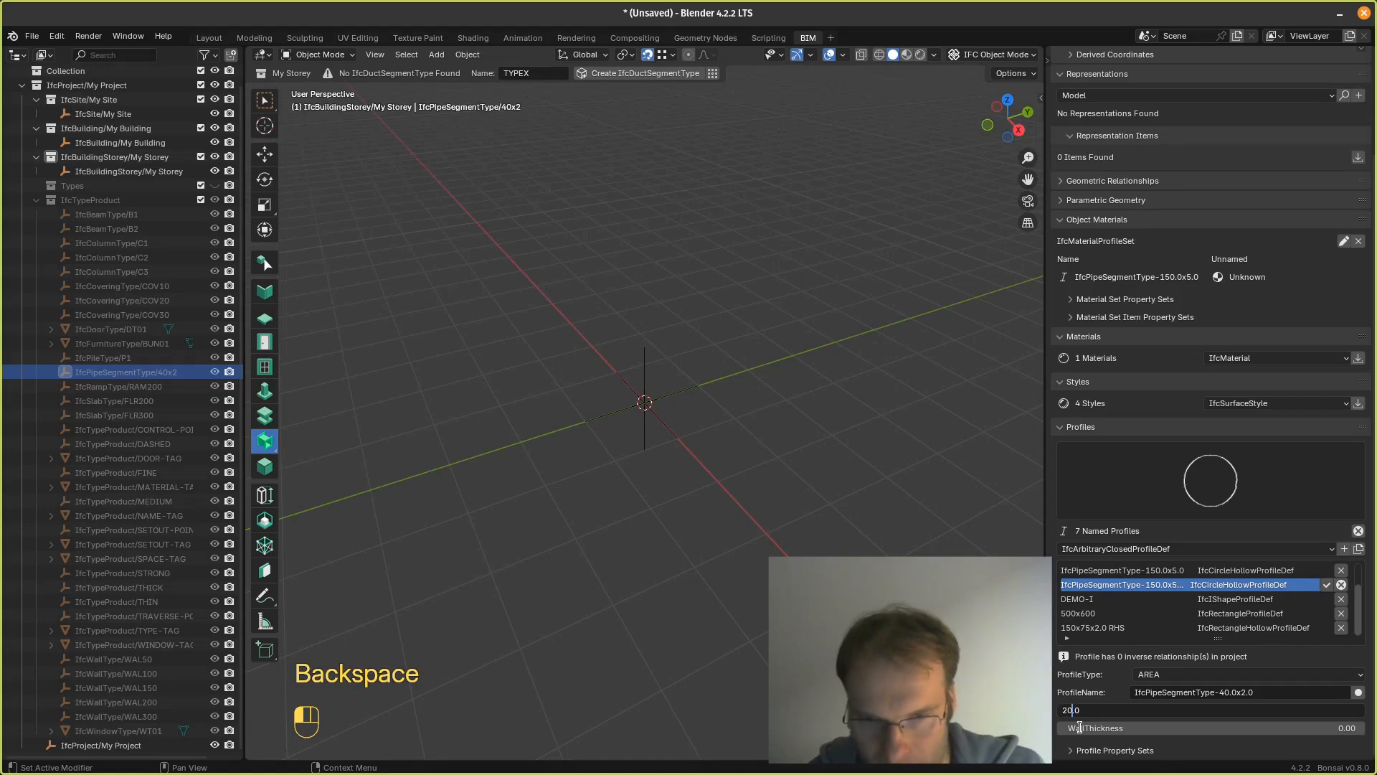
text(0)
Step: Set the wall thickness of the IfcPipeSegmentType-40.0x2.0 profile to 2 and save the profile edits
click(1222, 728)
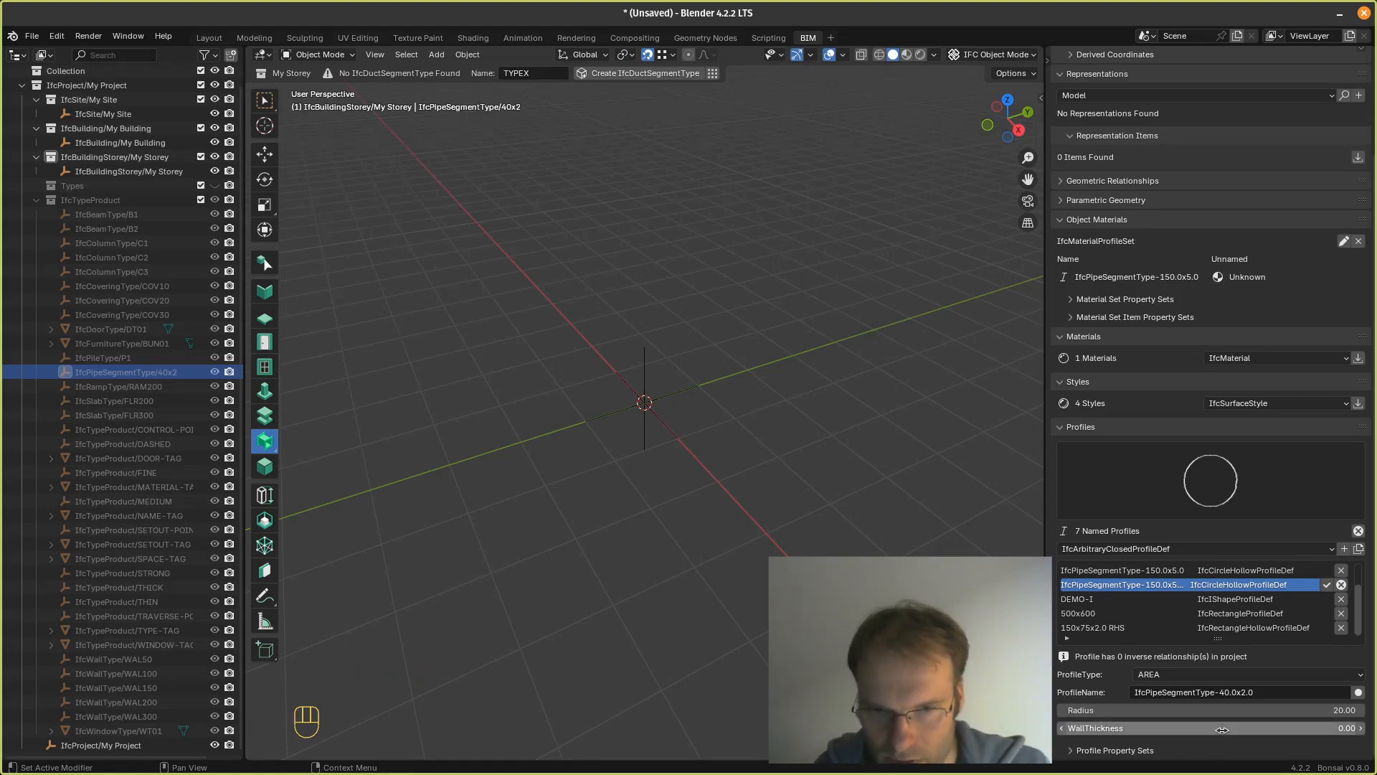
click(1076, 728)
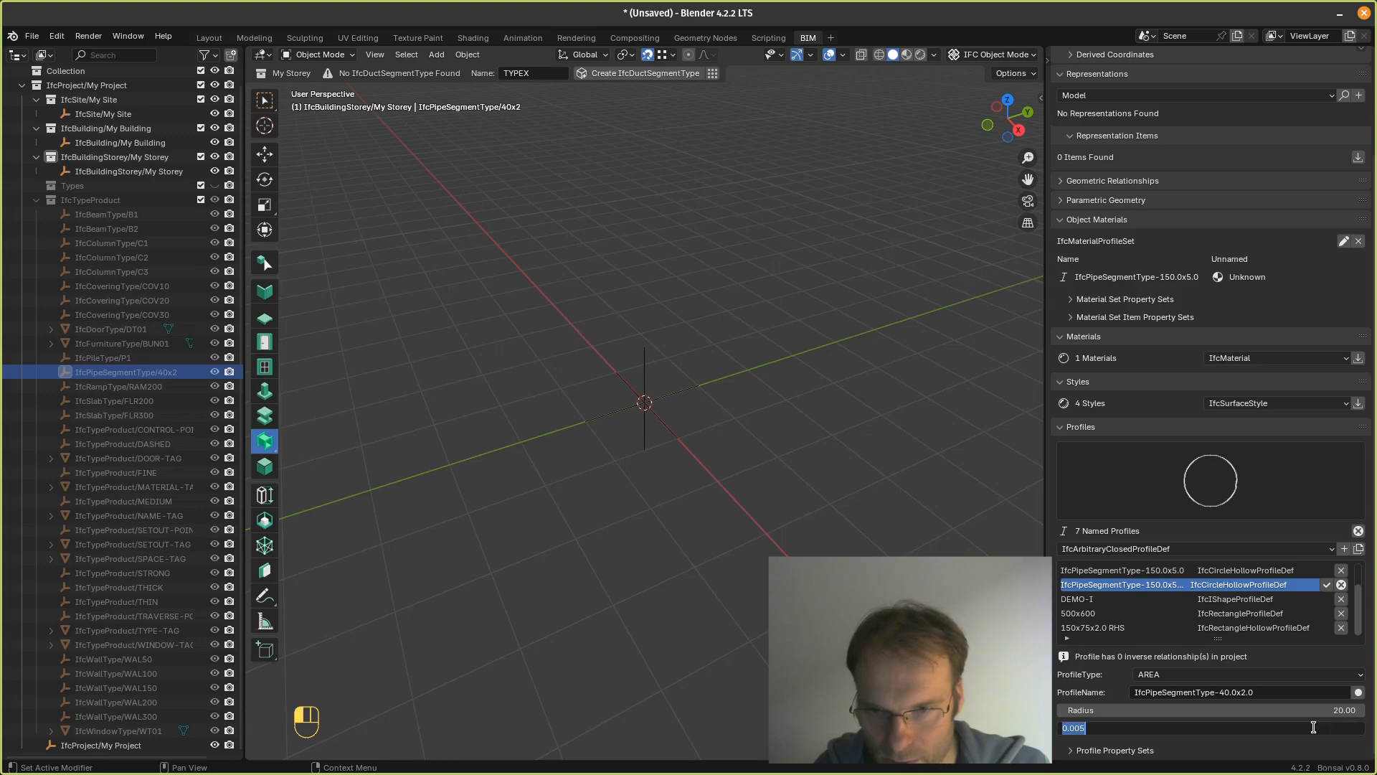
click(1087, 728)
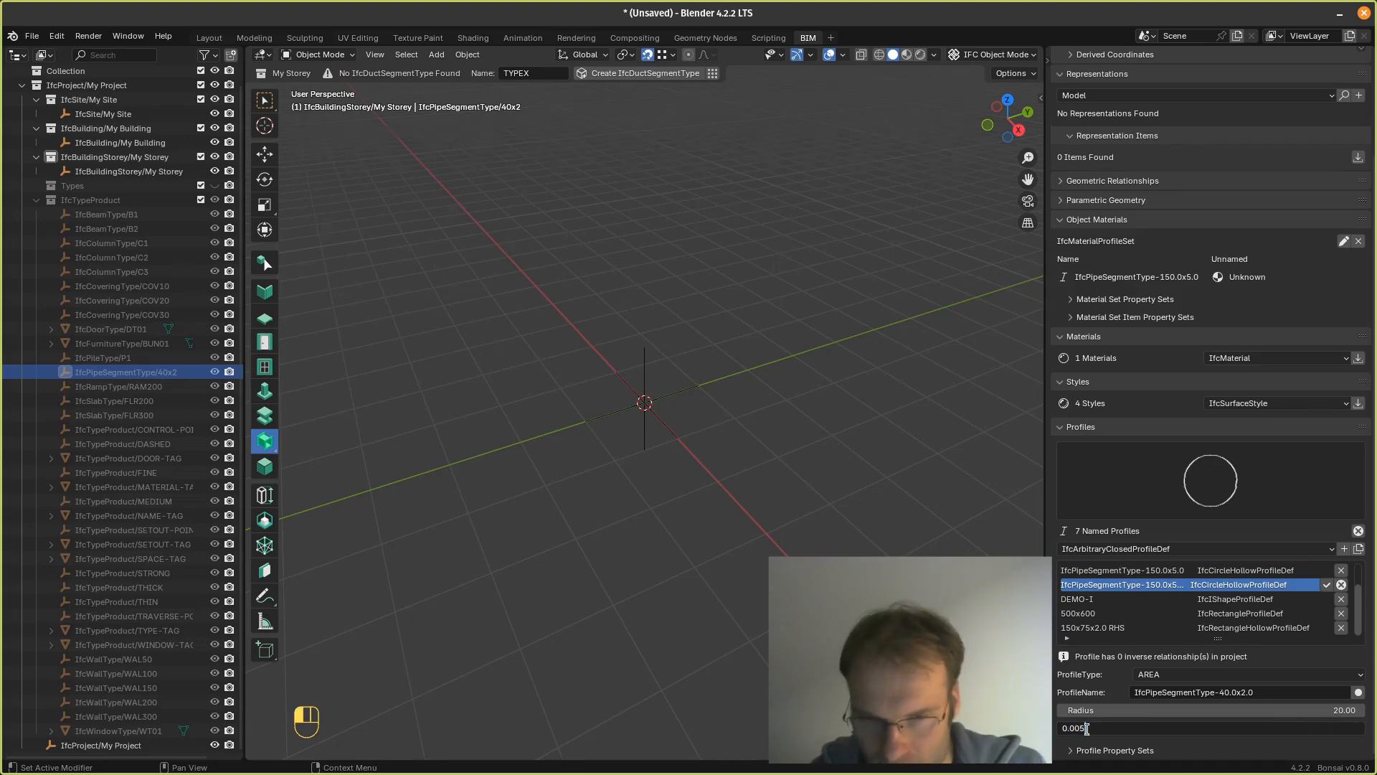
key(BackSpace)
key(BackSpace)
key(BackSpace)
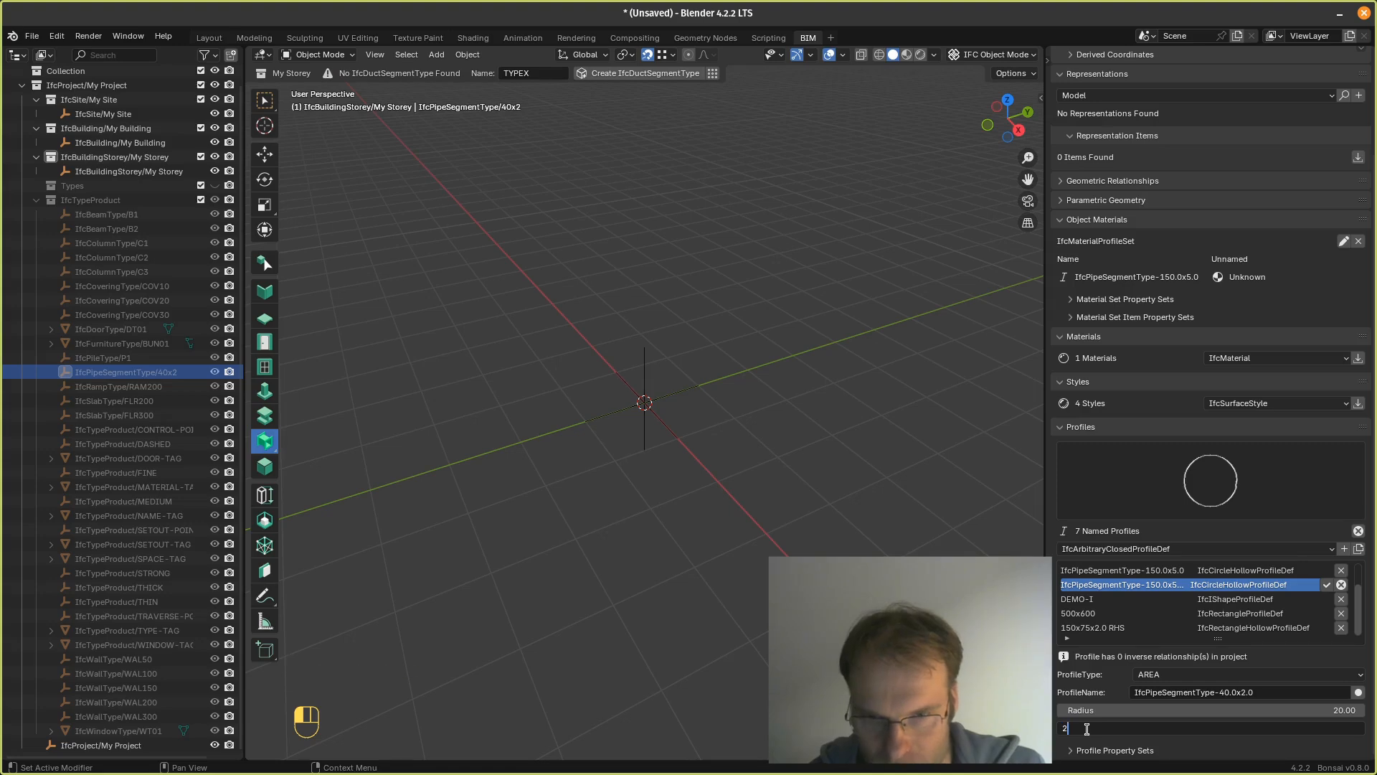
click(1109, 715)
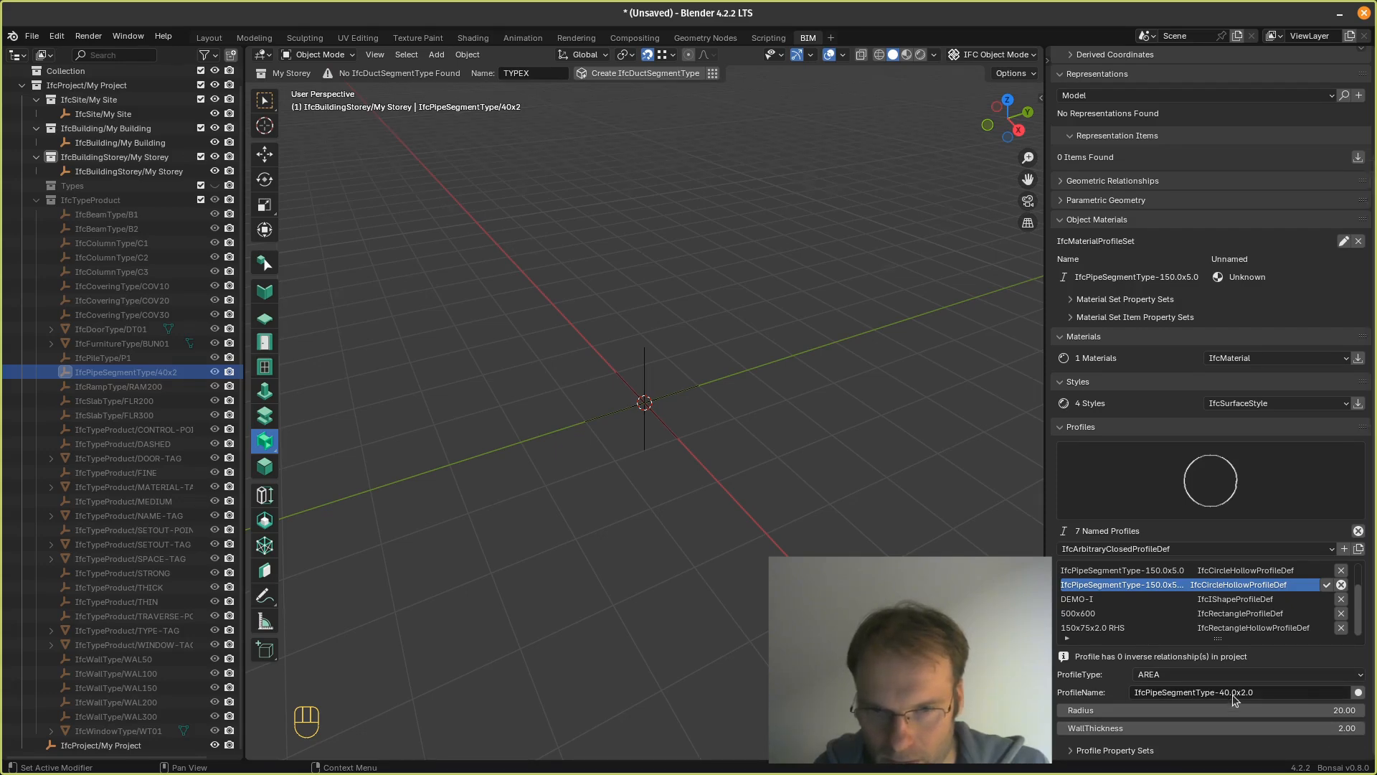
click(1327, 585)
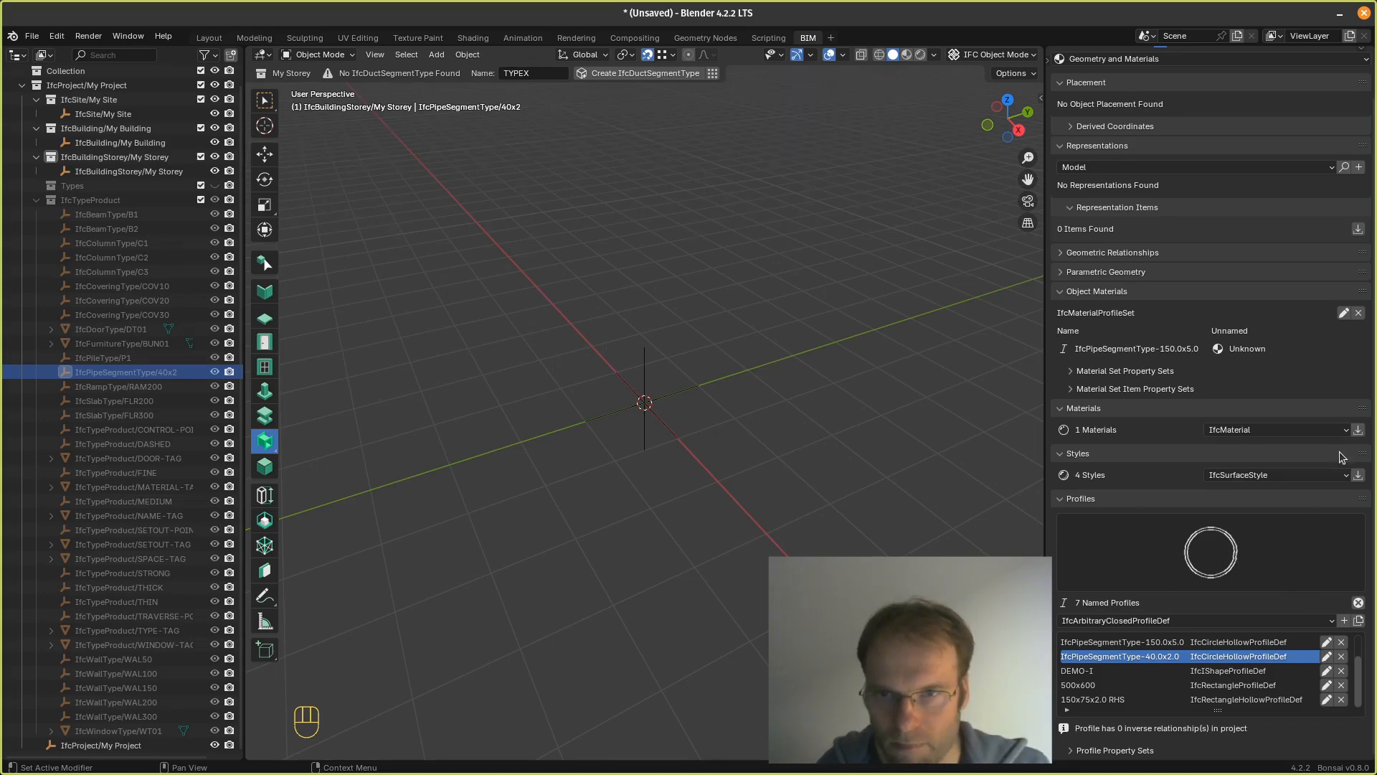
Step: Assign the IfcPipeSegmentType-40.0x2.0 profile to the item in the 40x2 type's material profile set and save the set
click(1344, 313)
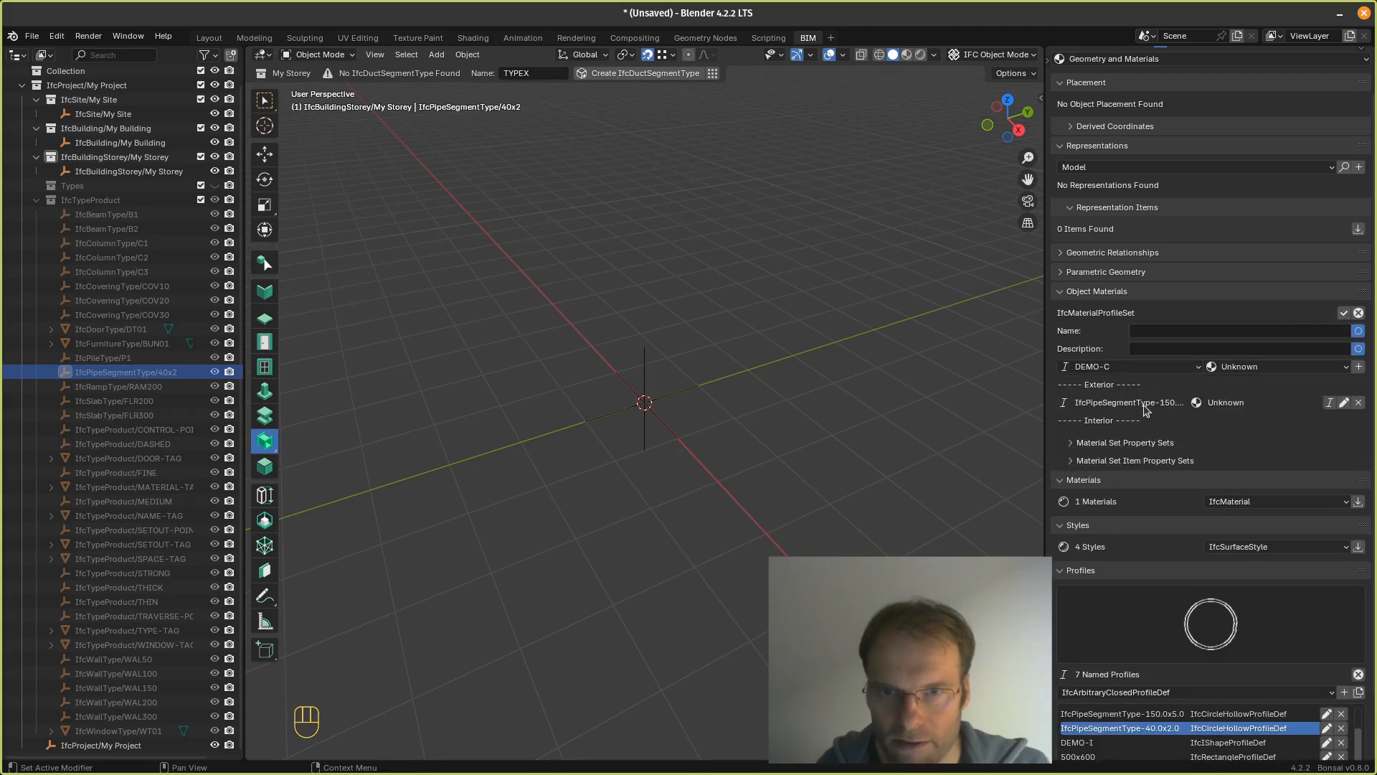
click(1343, 402)
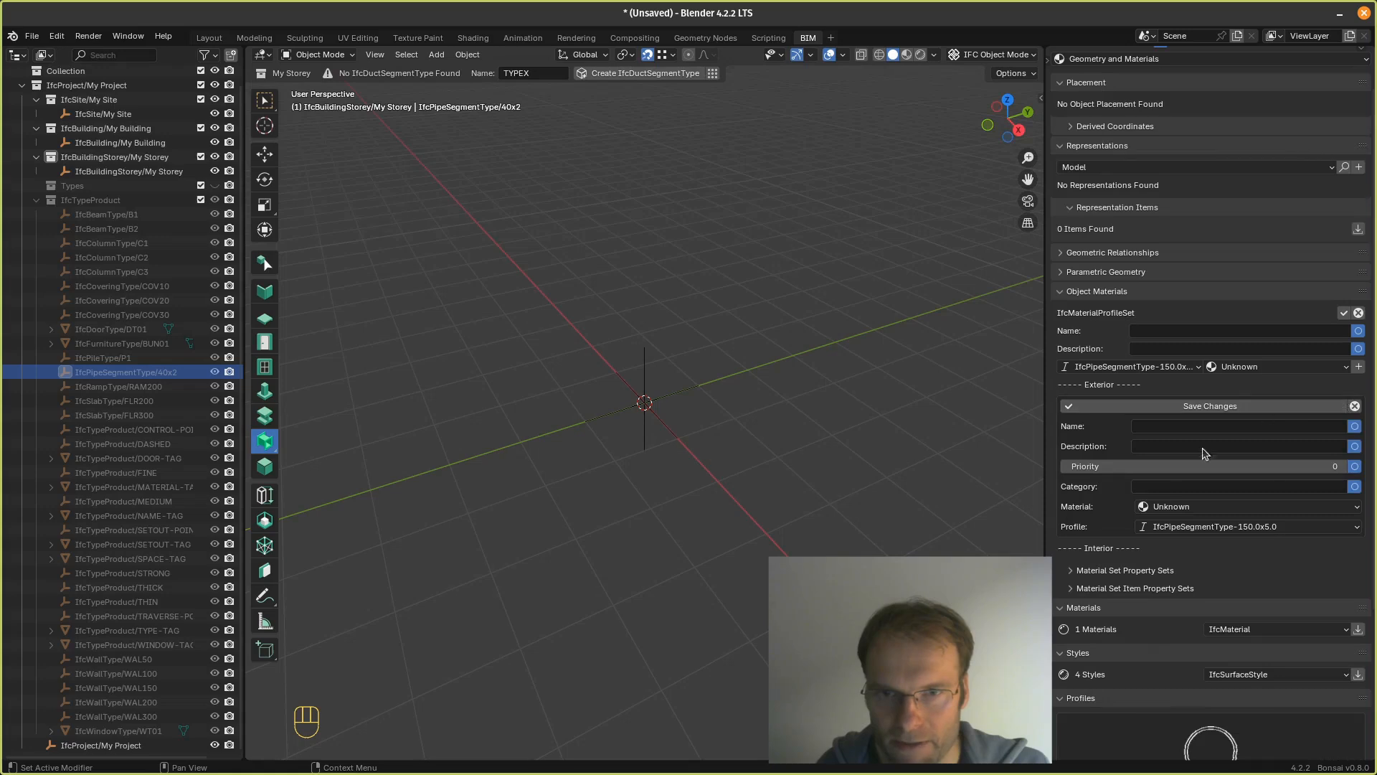
click(1212, 528)
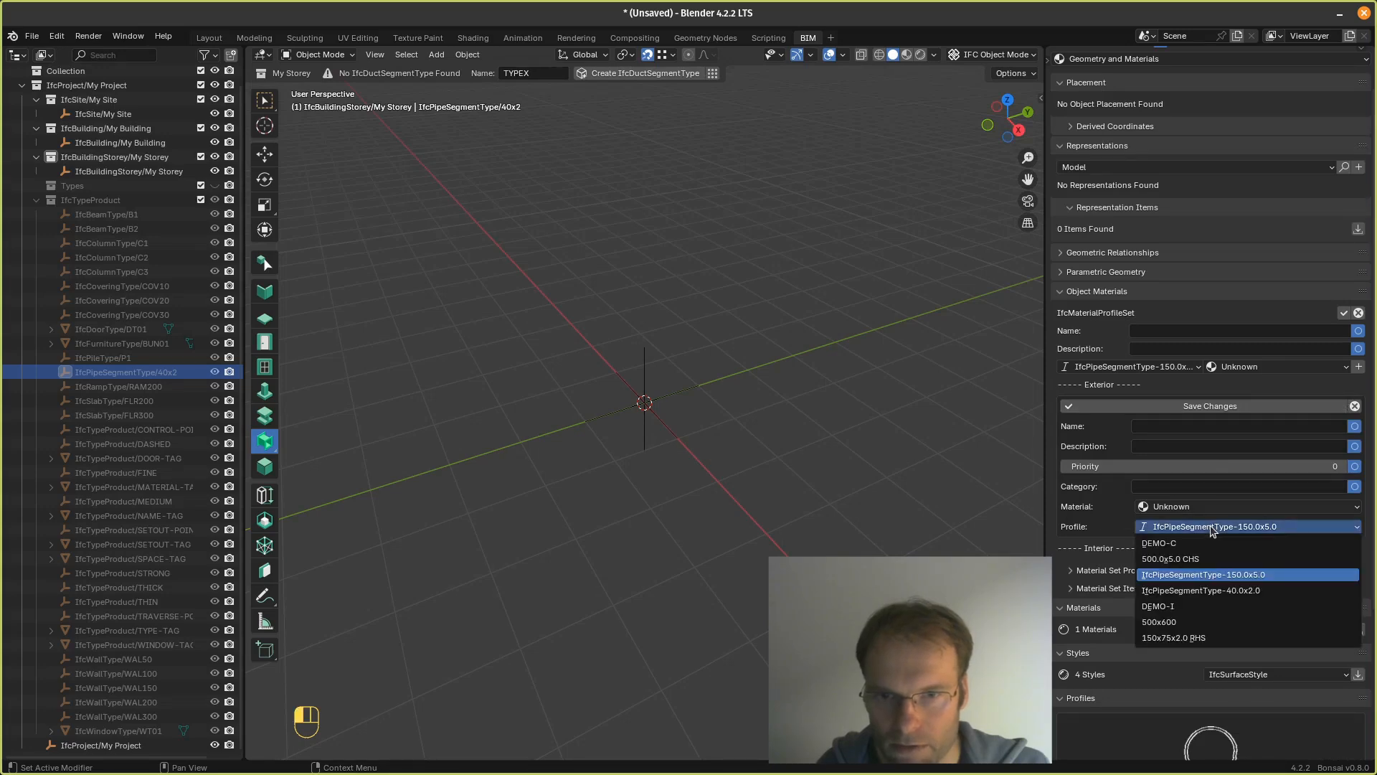
click(1193, 590)
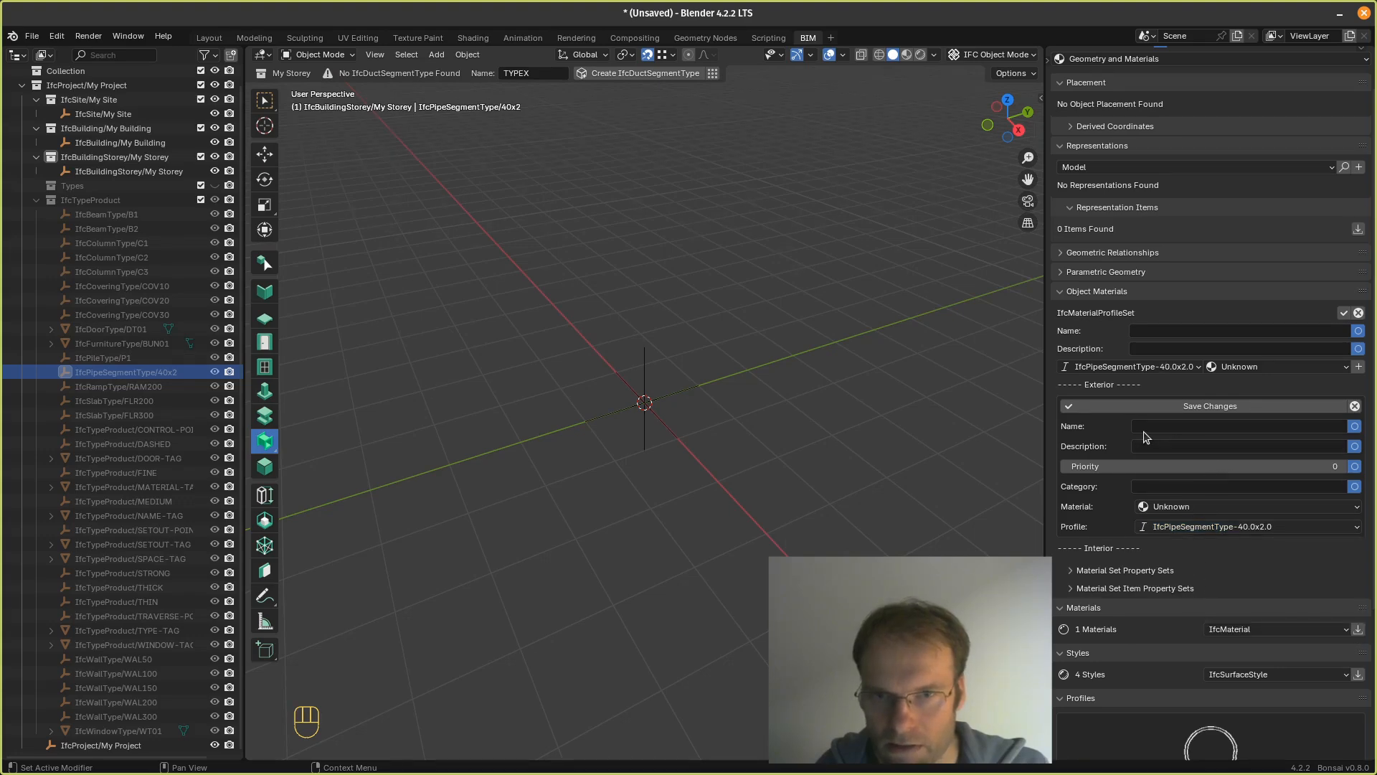
click(1112, 407)
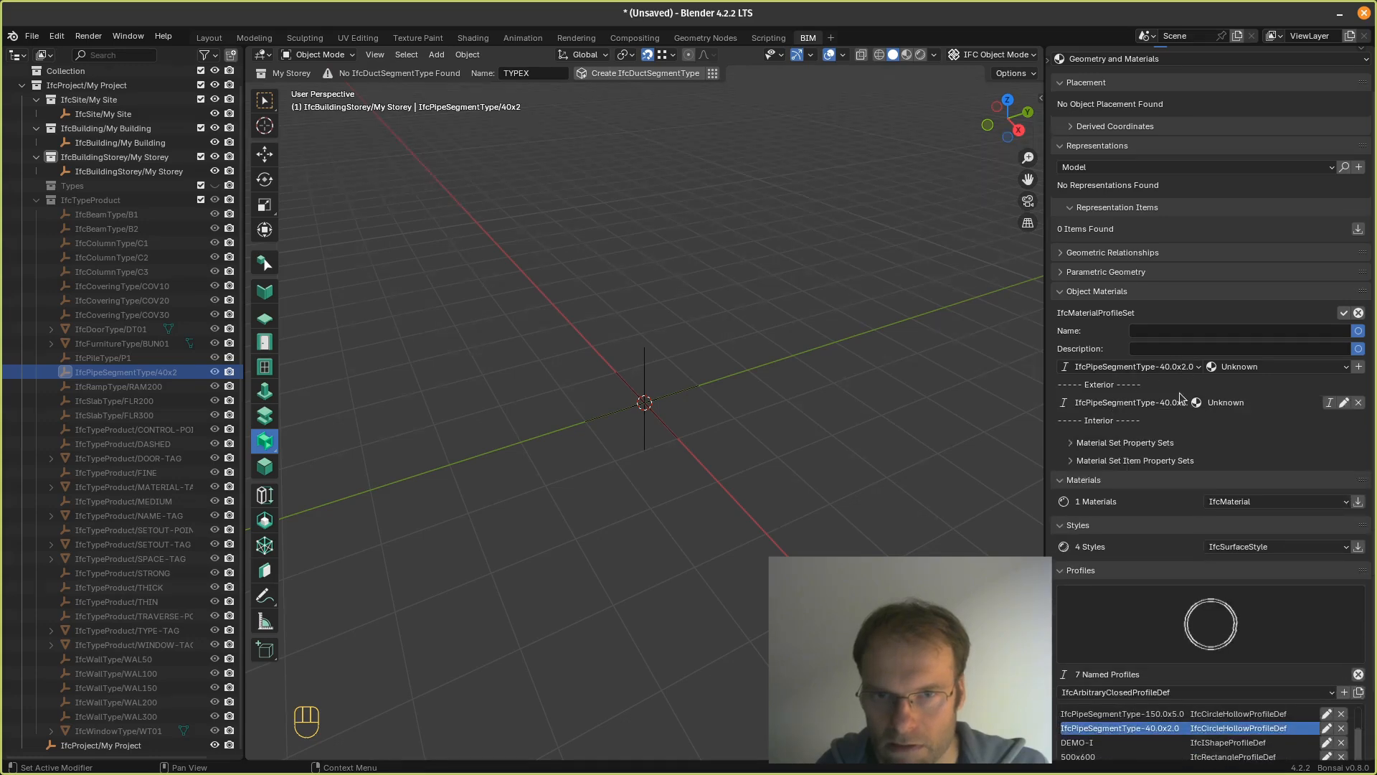
click(1343, 316)
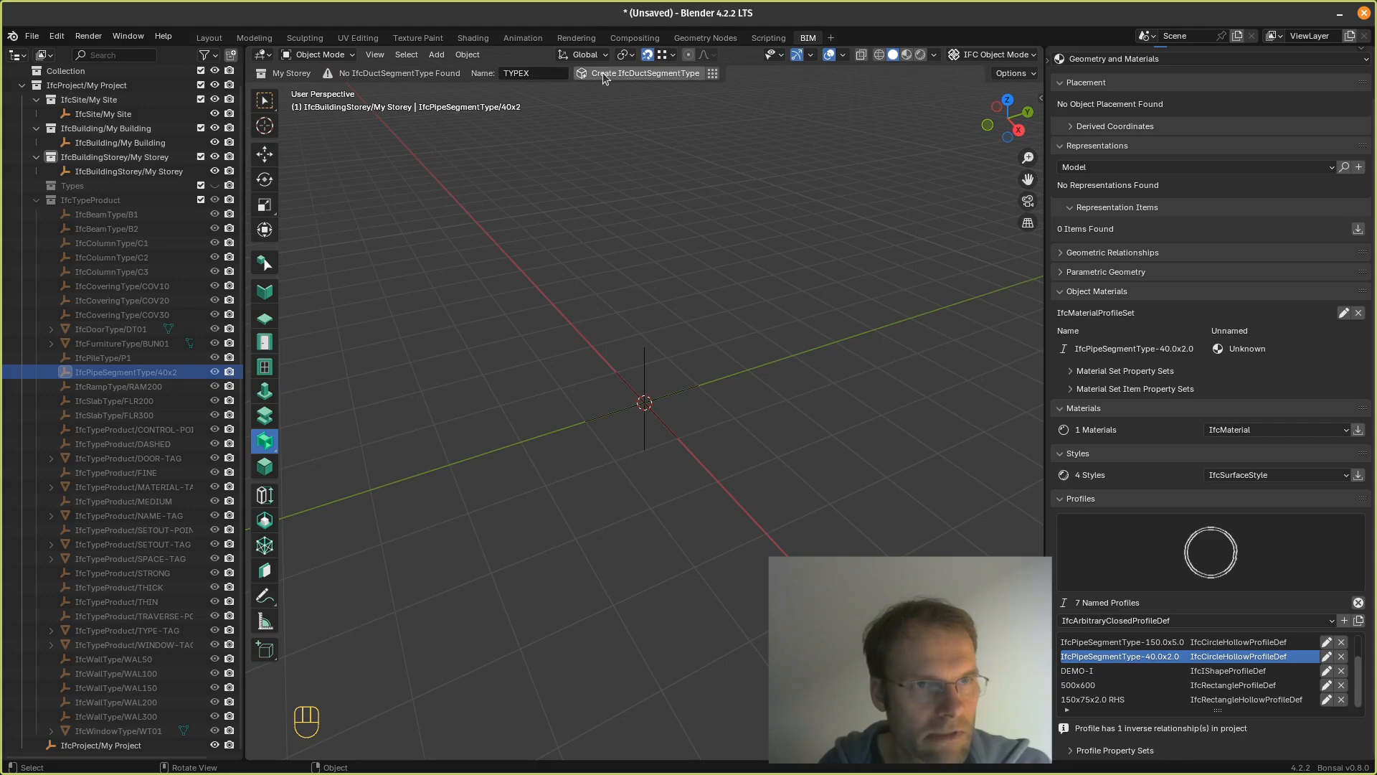
Step: Create a default IfcDuctSegmentType named TYPEX with the Duct Tool
click(713, 74)
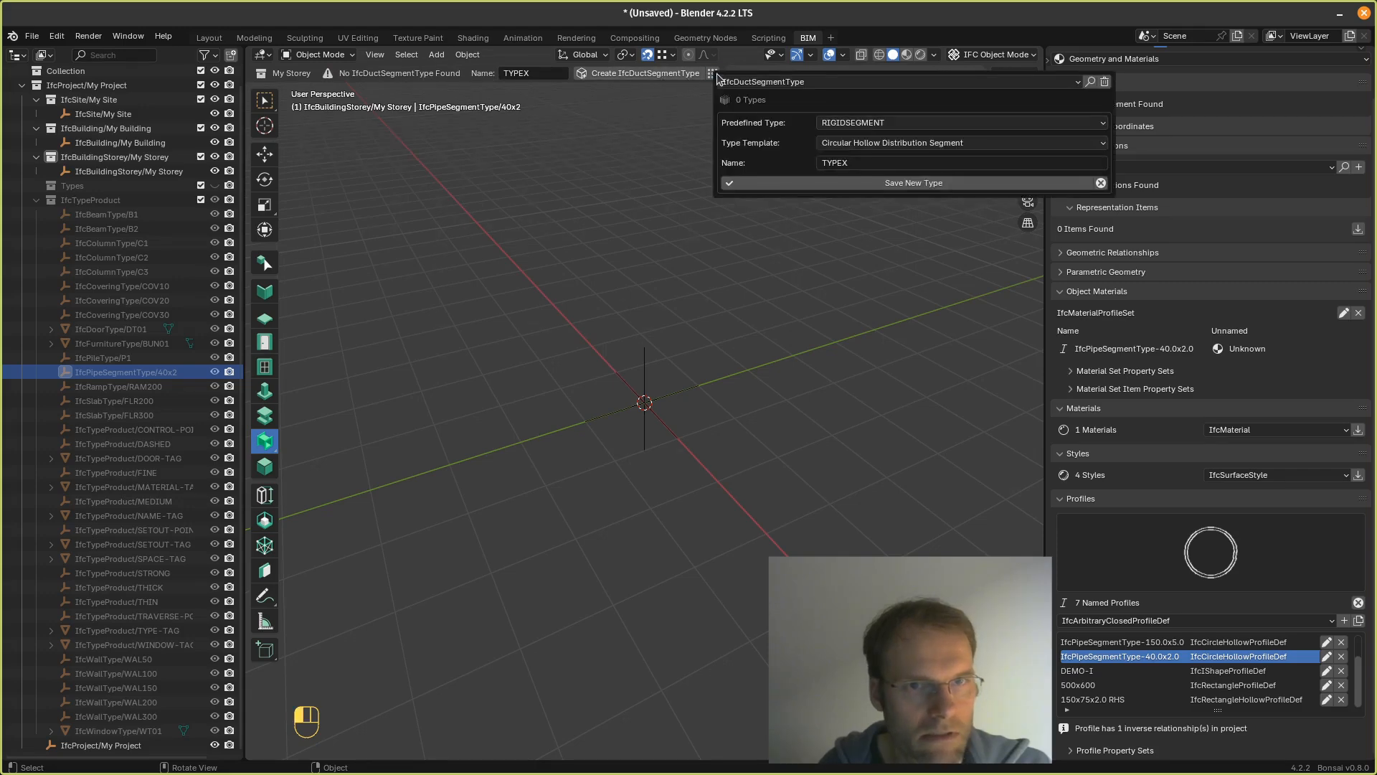
click(631, 74)
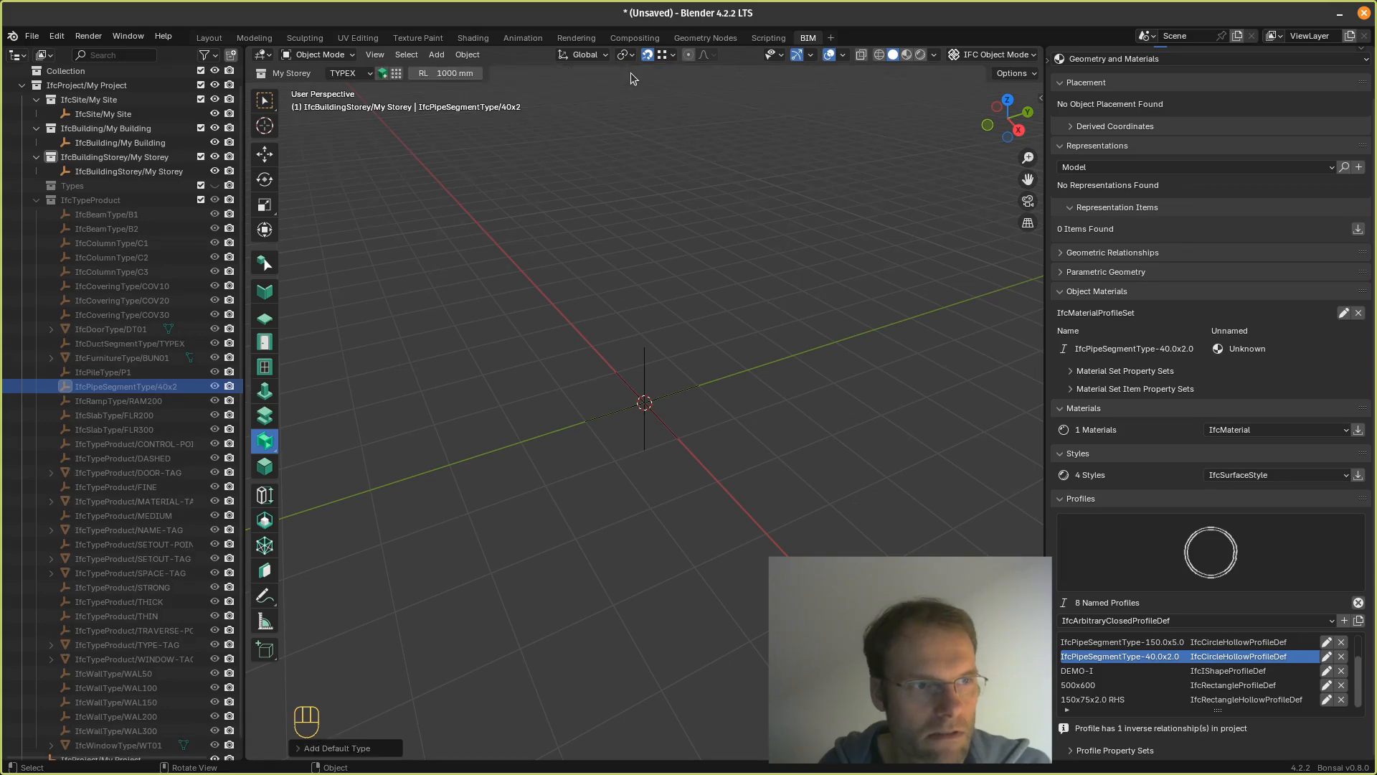
click(396, 75)
right_click(268, 449)
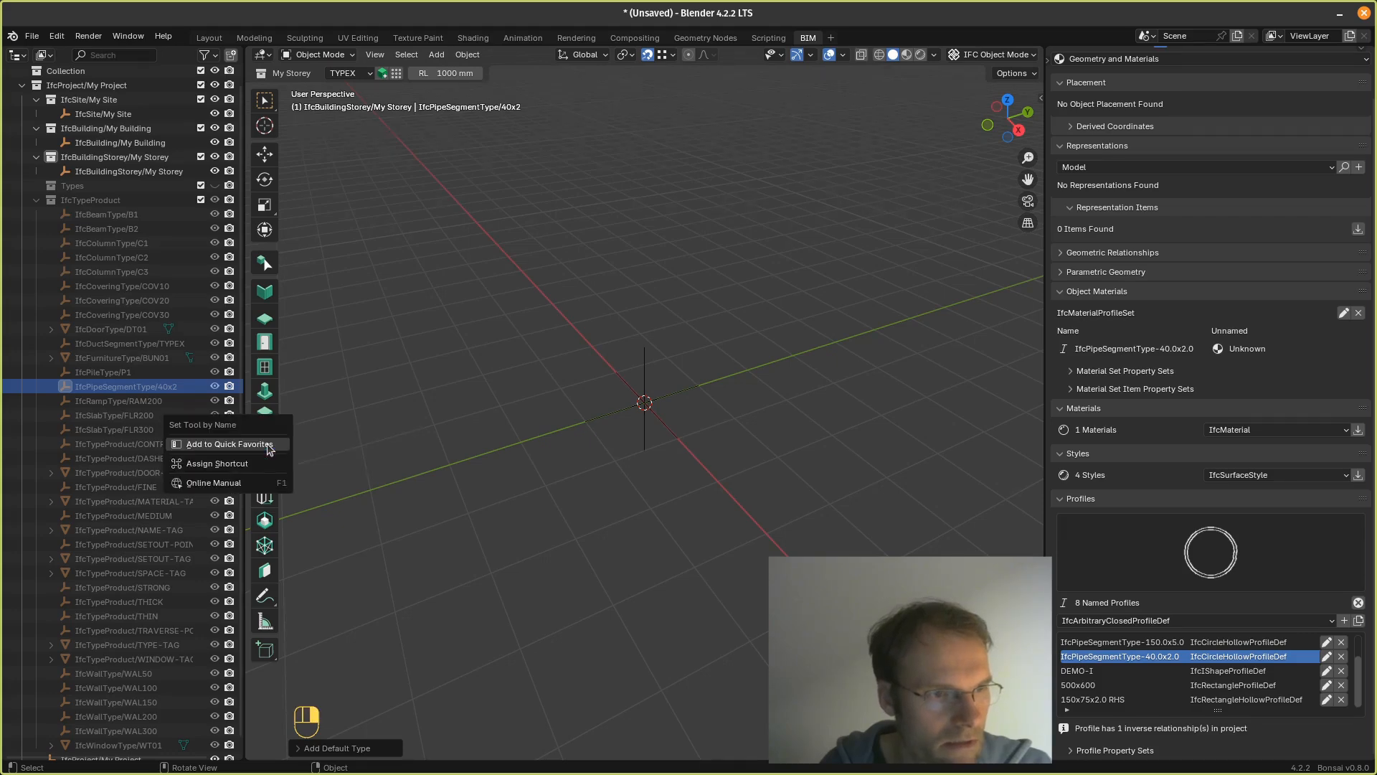
click(268, 445)
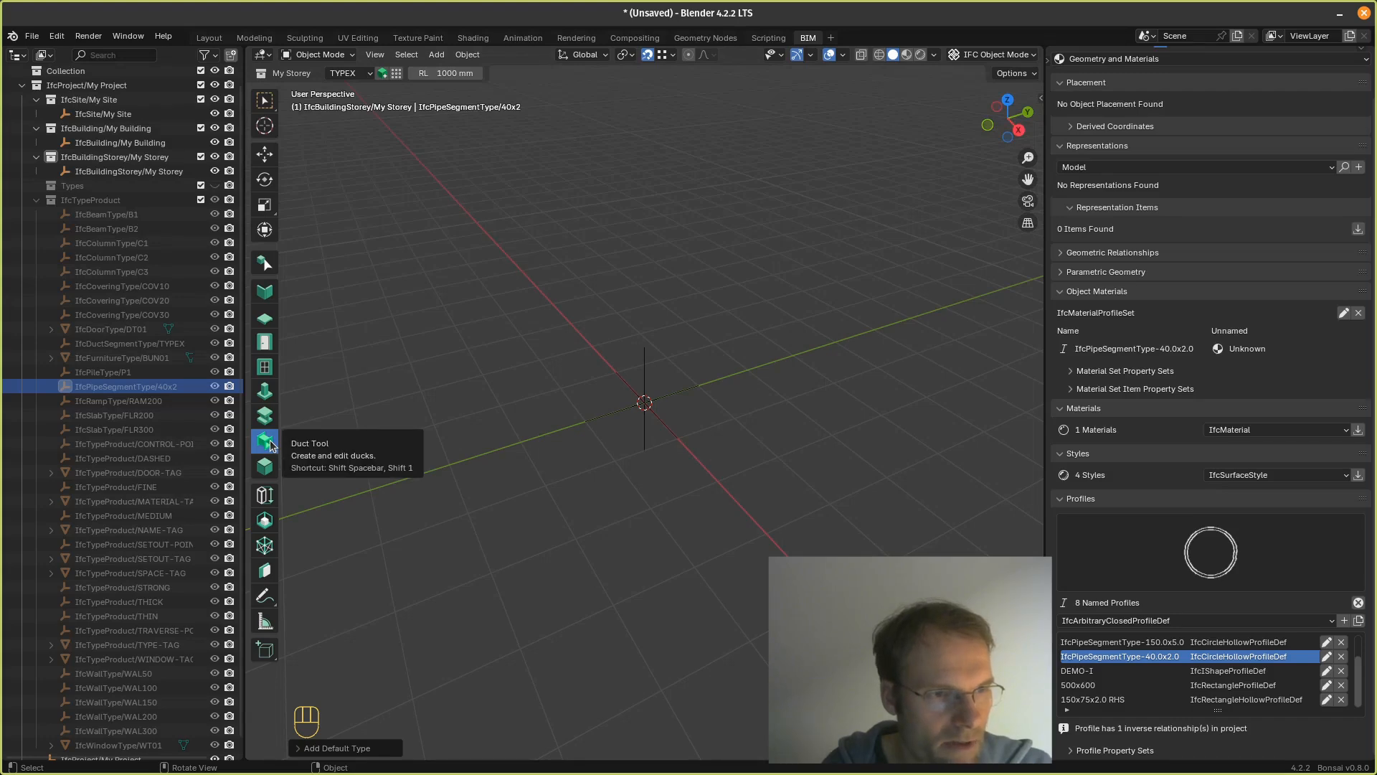
Step: Switch from the Duct Tool to the general tool for all construction classes and examine the existing beam types and their predefined type options
click(267, 470)
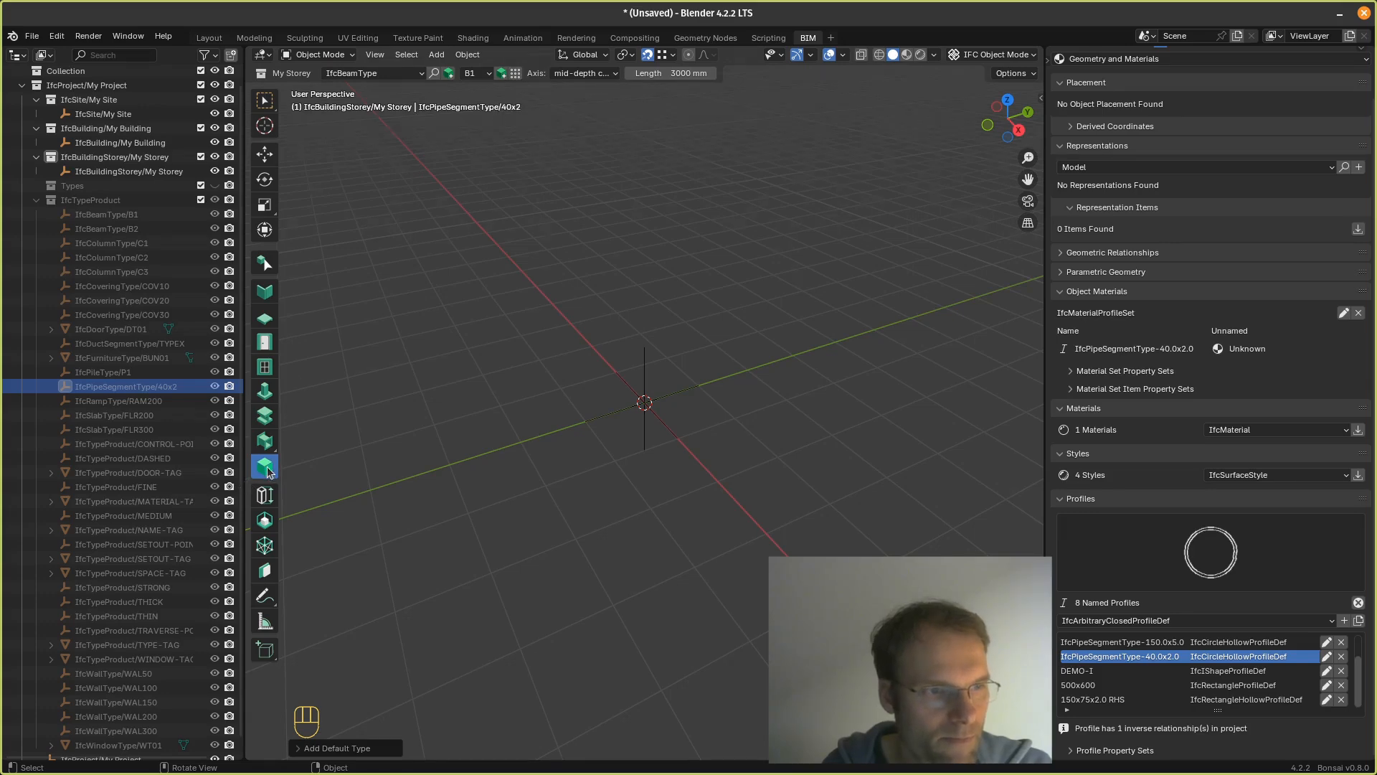
click(515, 73)
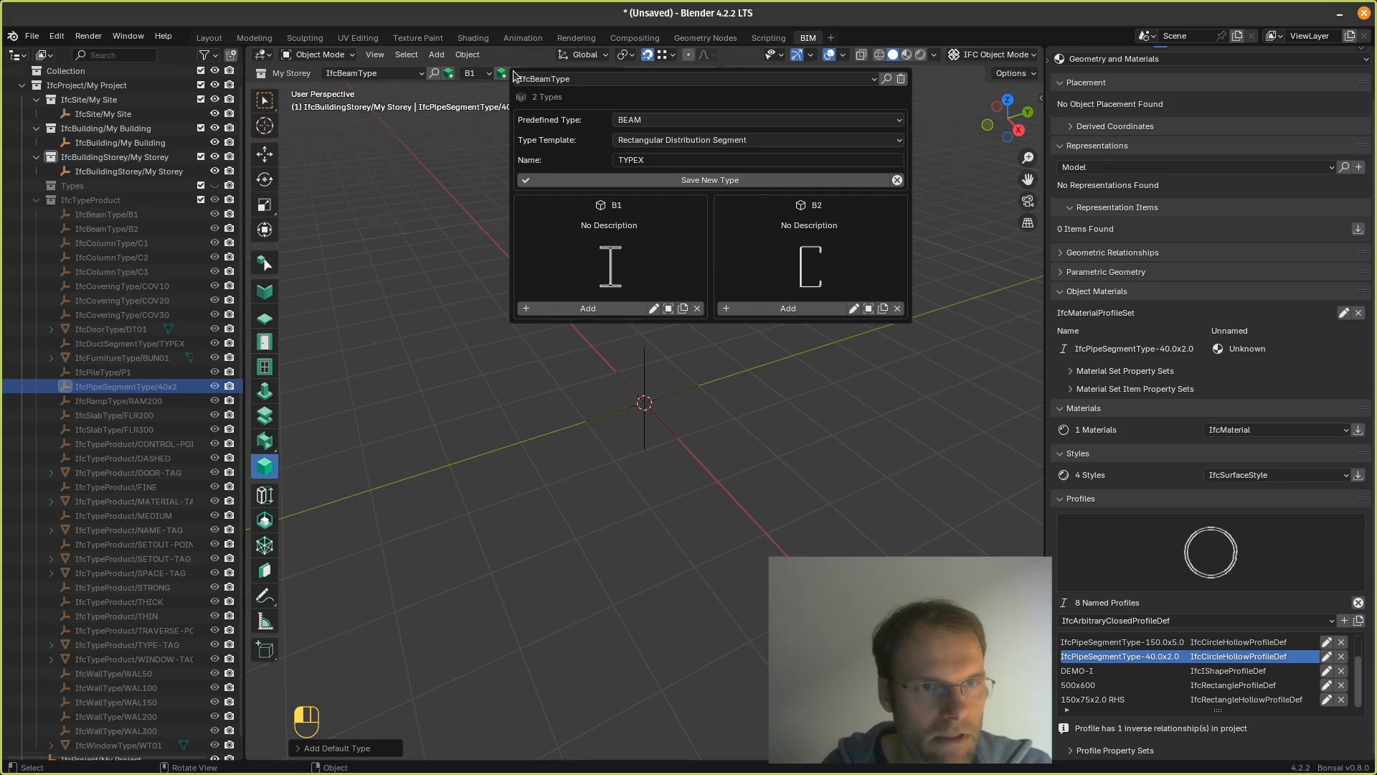
click(638, 121)
click(639, 121)
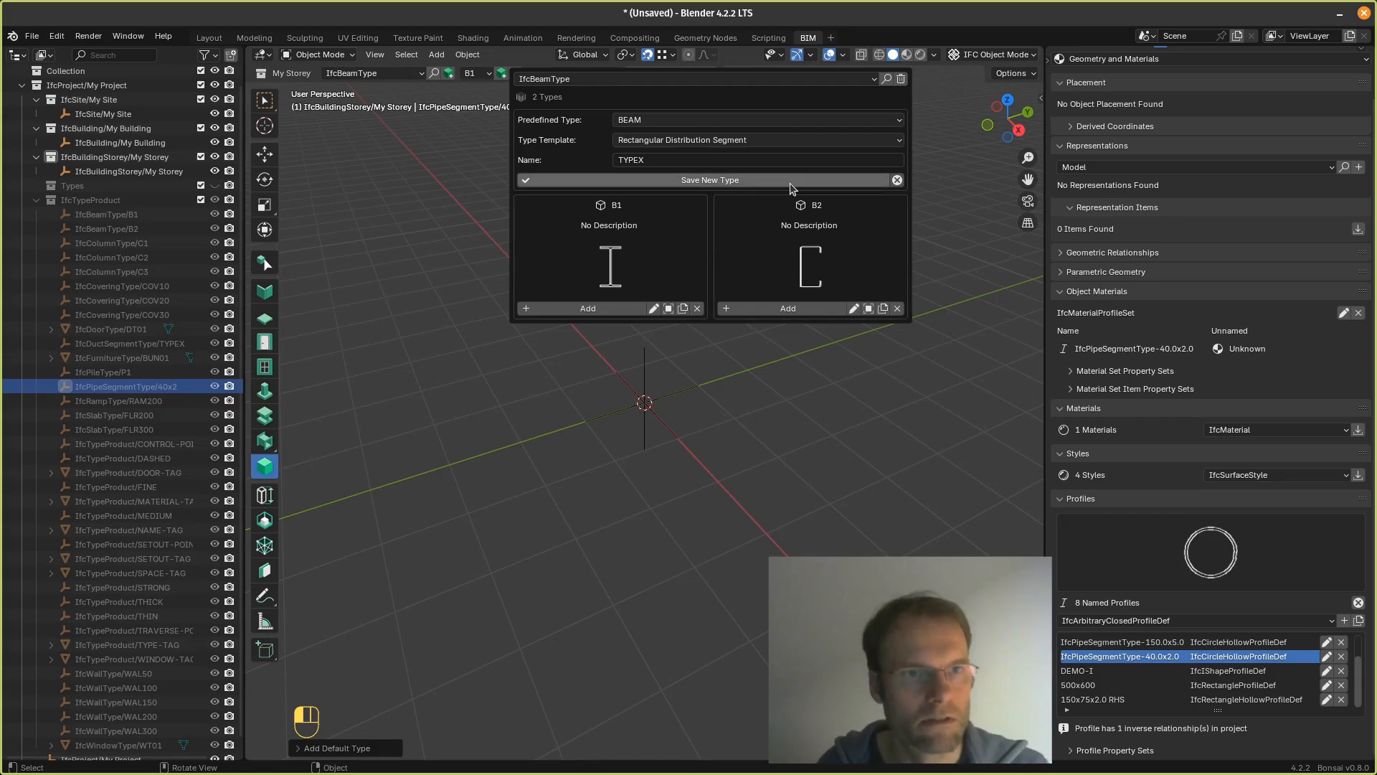
click(443, 265)
Step: Switch the construction class to IfcPileType and examine its existing types and predefined type options
click(368, 74)
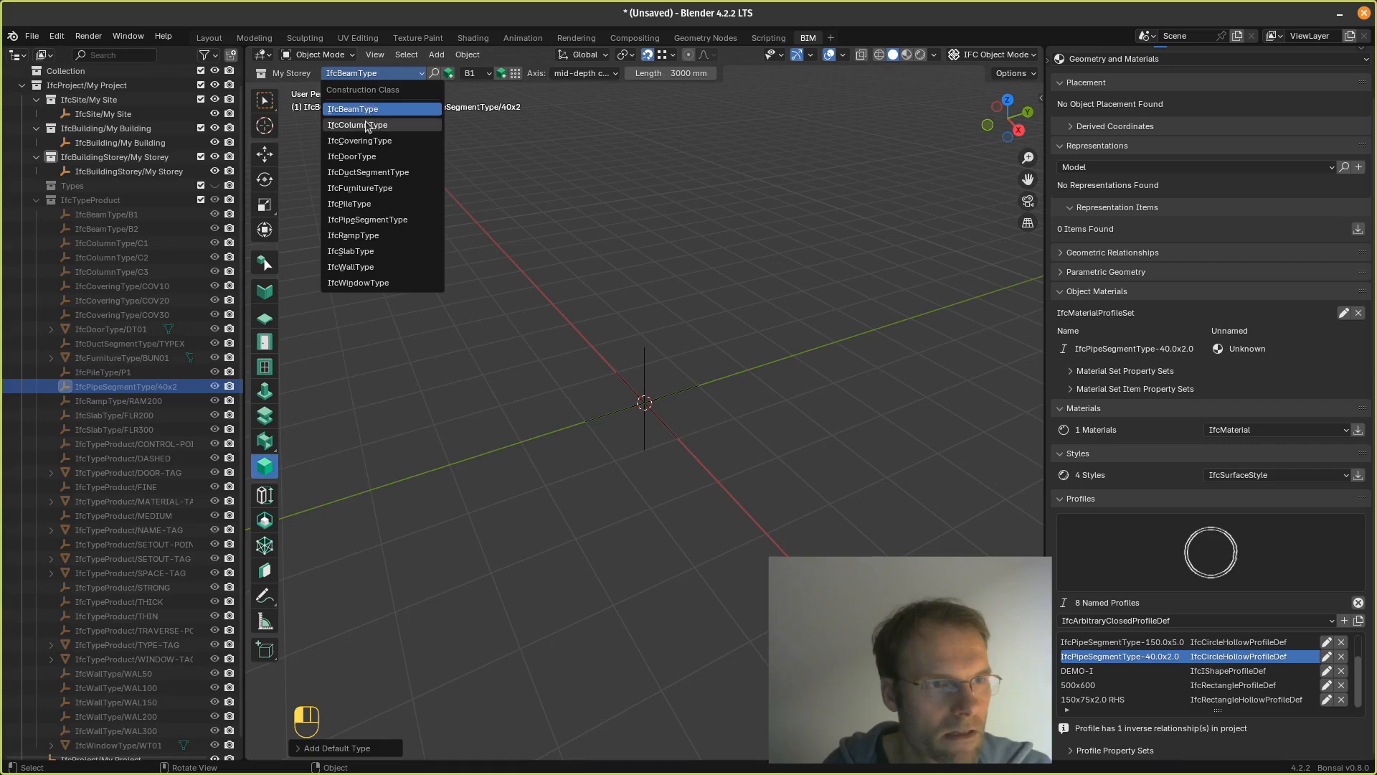
click(363, 205)
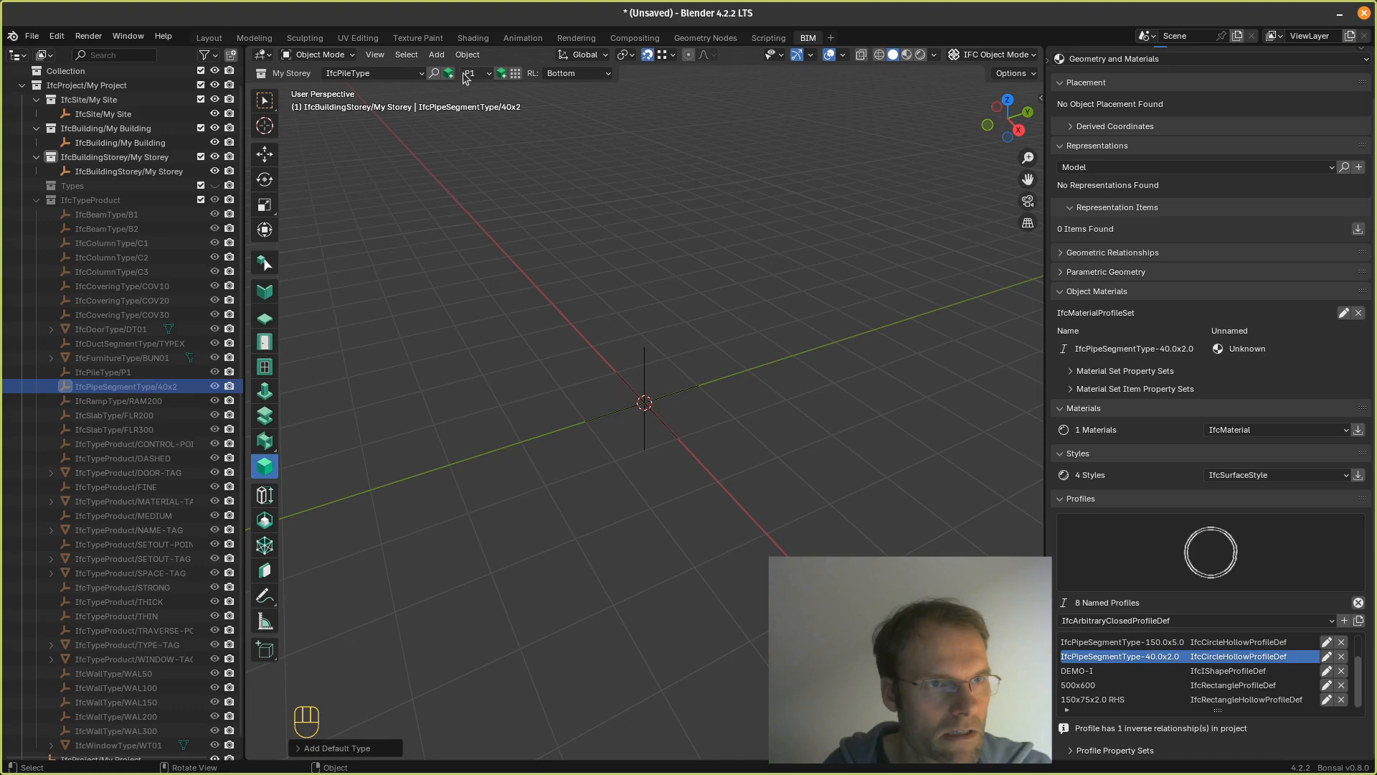
click(515, 74)
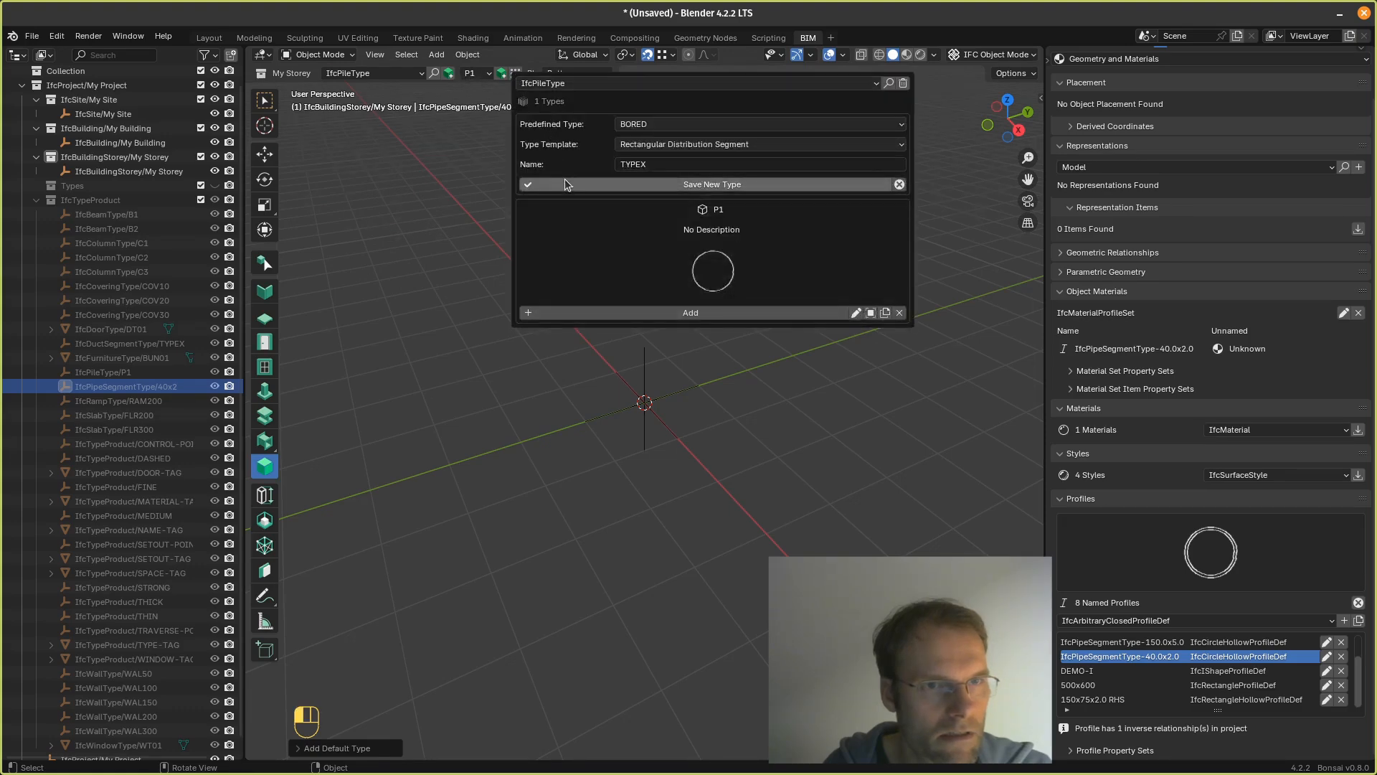
click(652, 126)
click(655, 130)
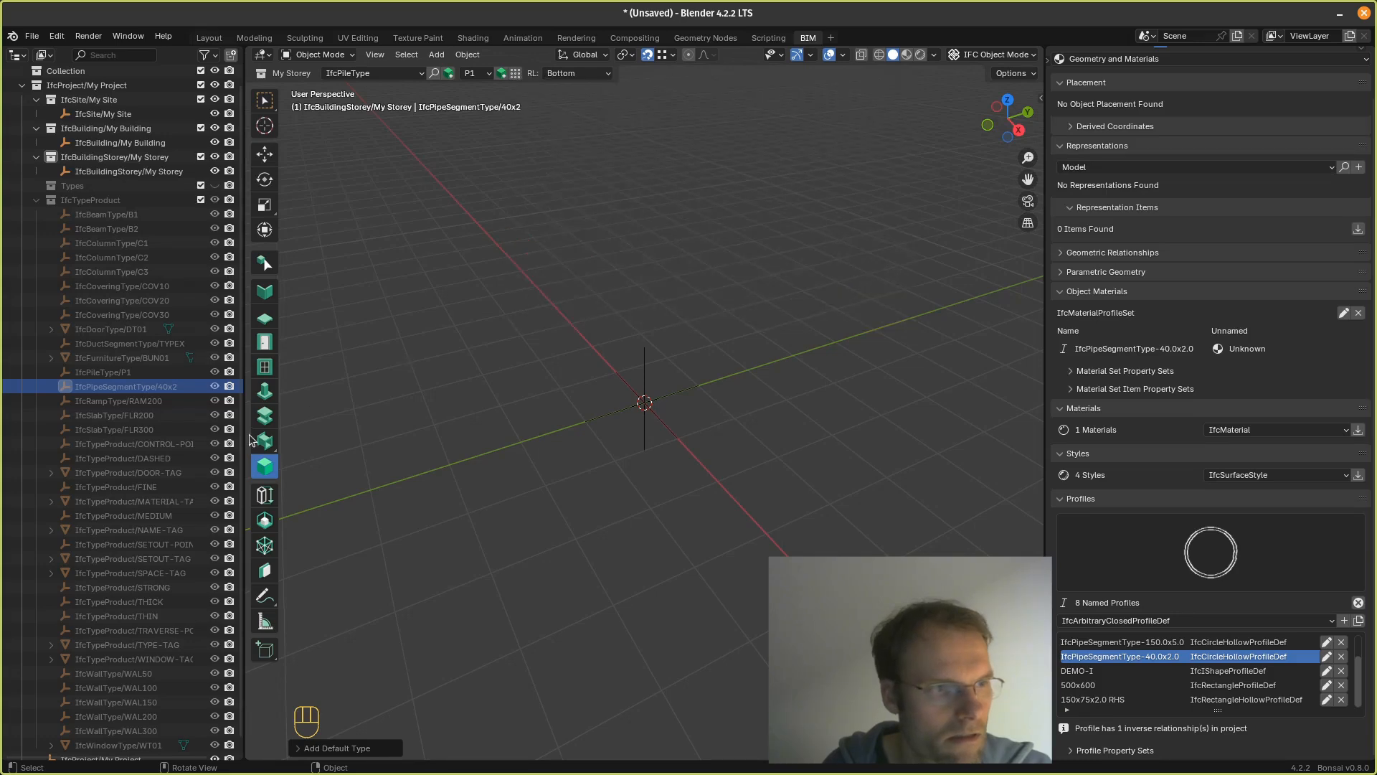
click(131, 406)
click(133, 389)
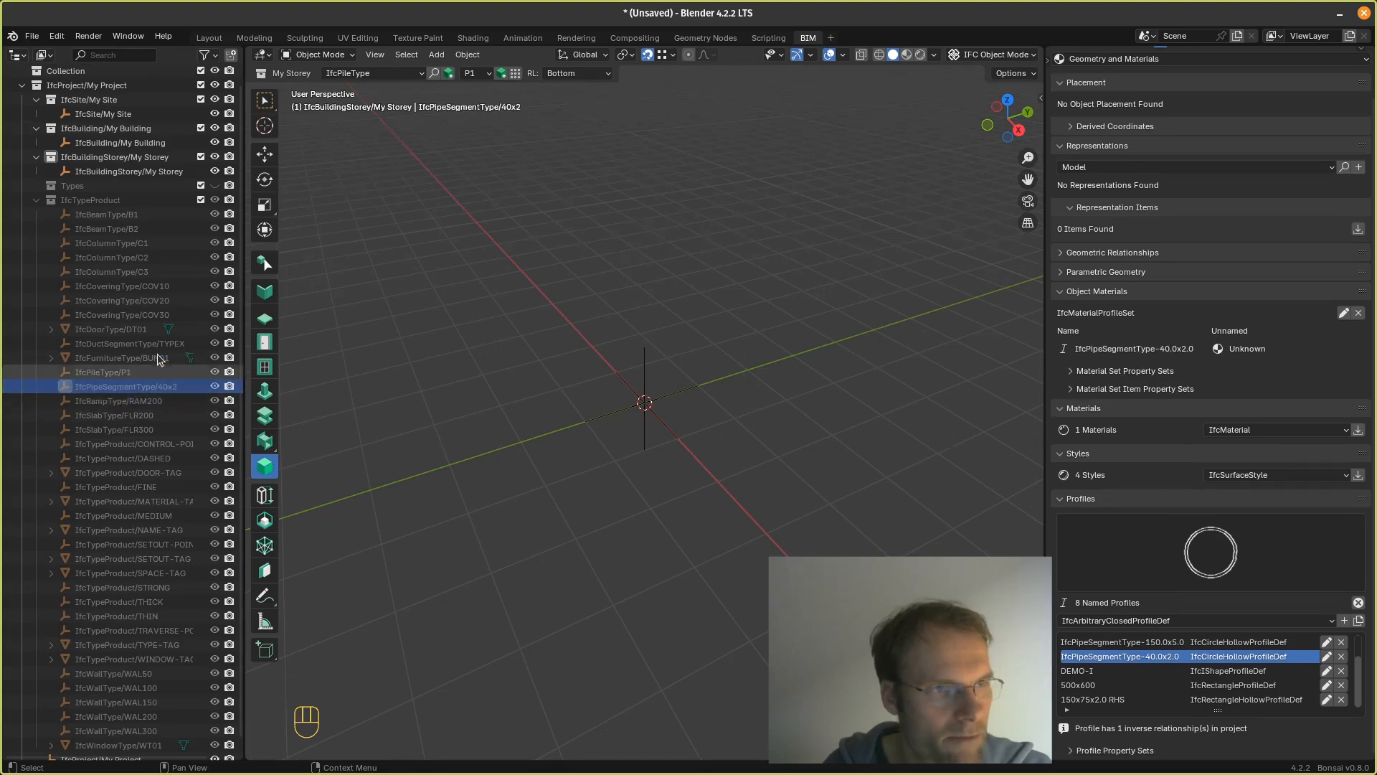
Step: Add a trial WAL150 wall at the 3D cursor and delete it
click(422, 74)
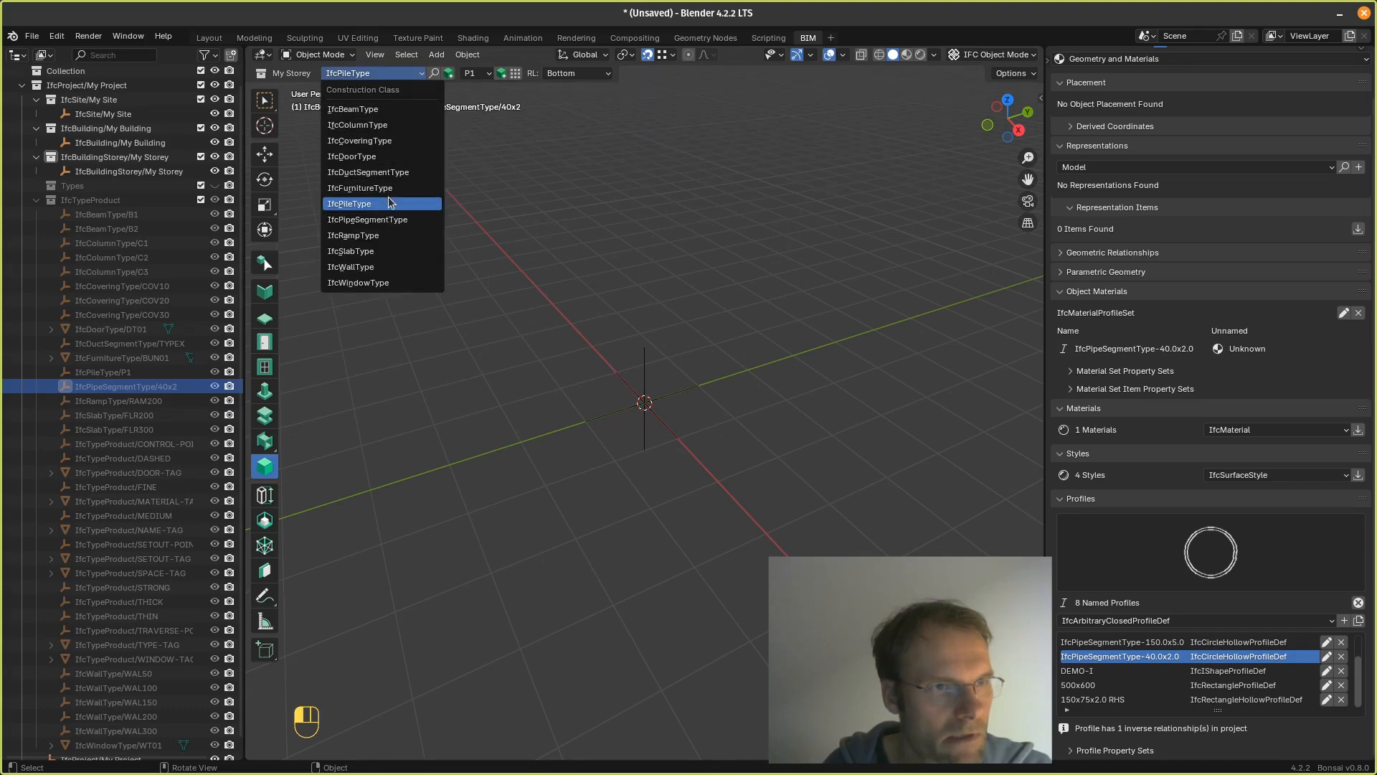
click(385, 225)
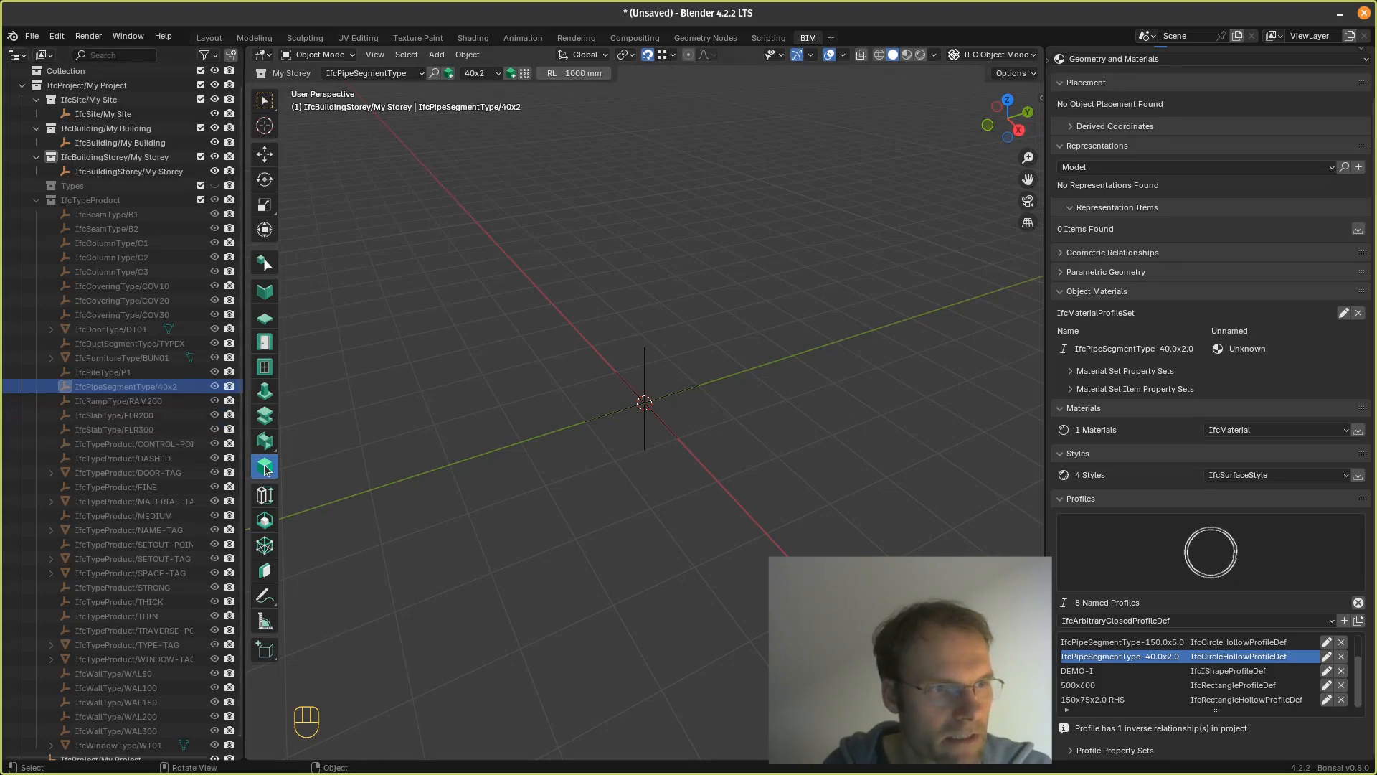
click(451, 73)
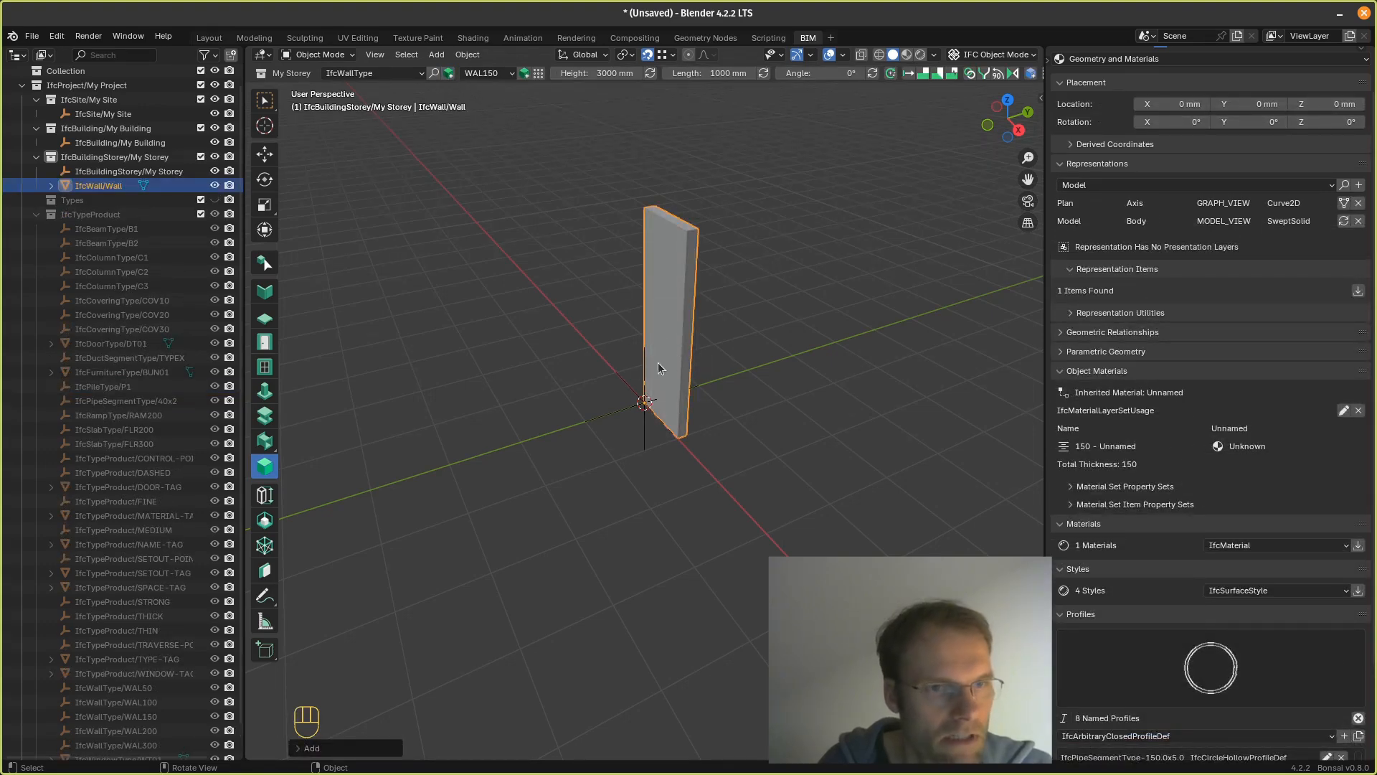
key(Delete)
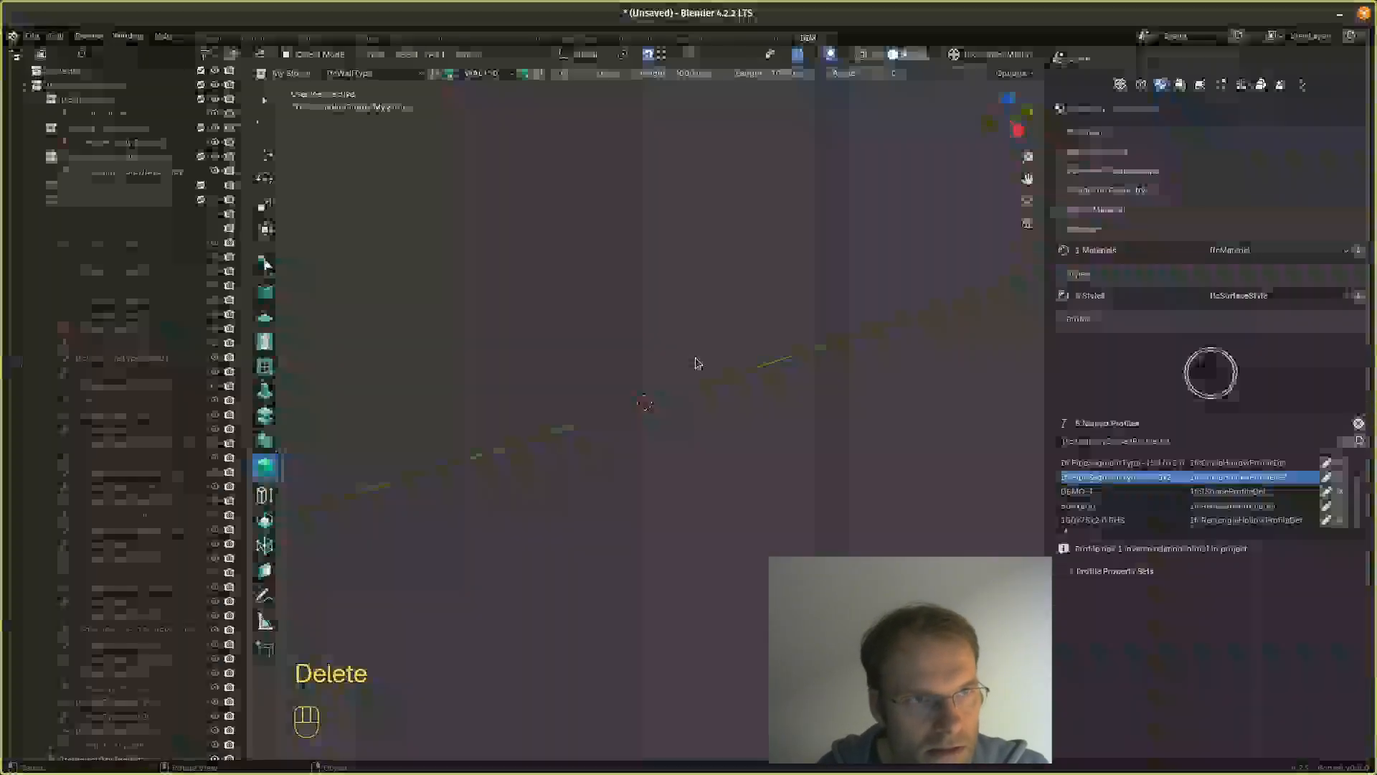
Step: Set the construction class to IfcPipeSegmentType and add a pipe segment of type 40x2 to My Storey
click(422, 74)
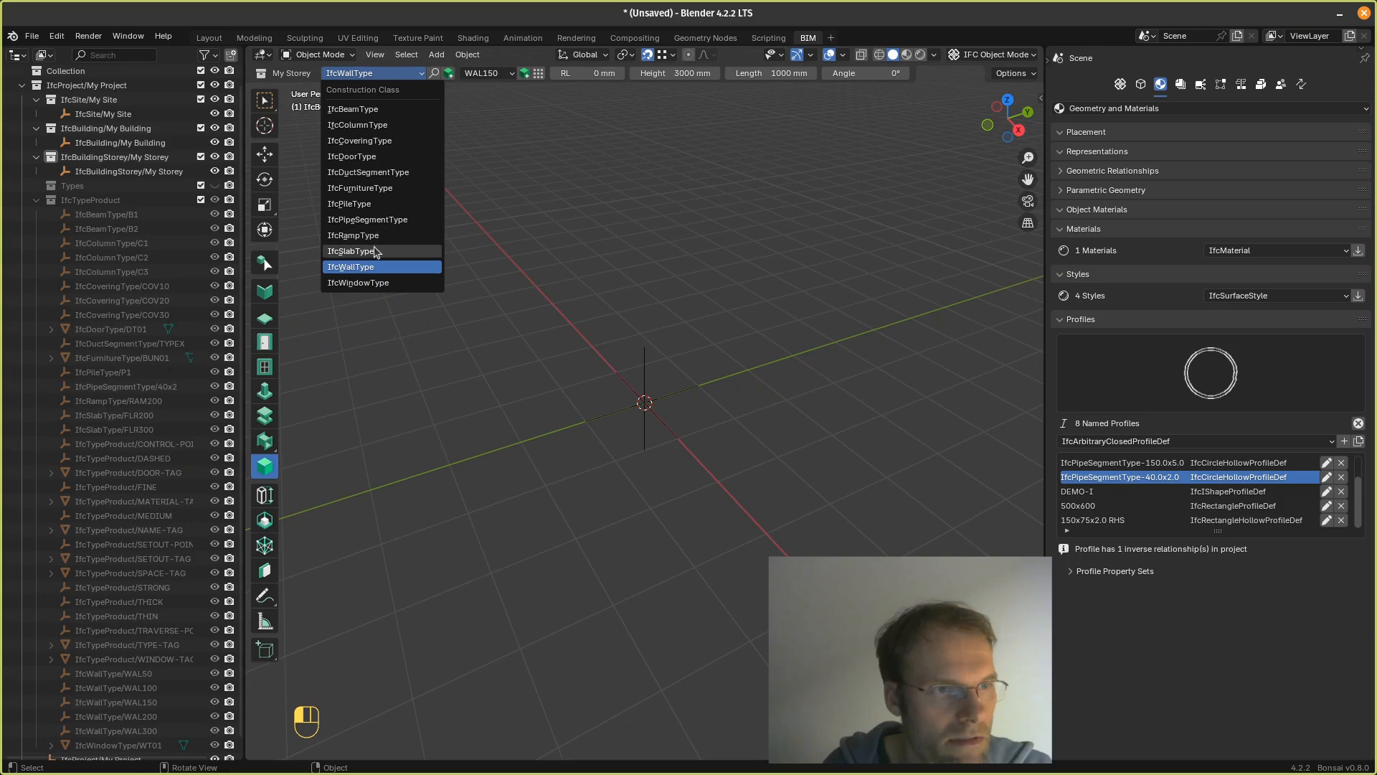
click(372, 216)
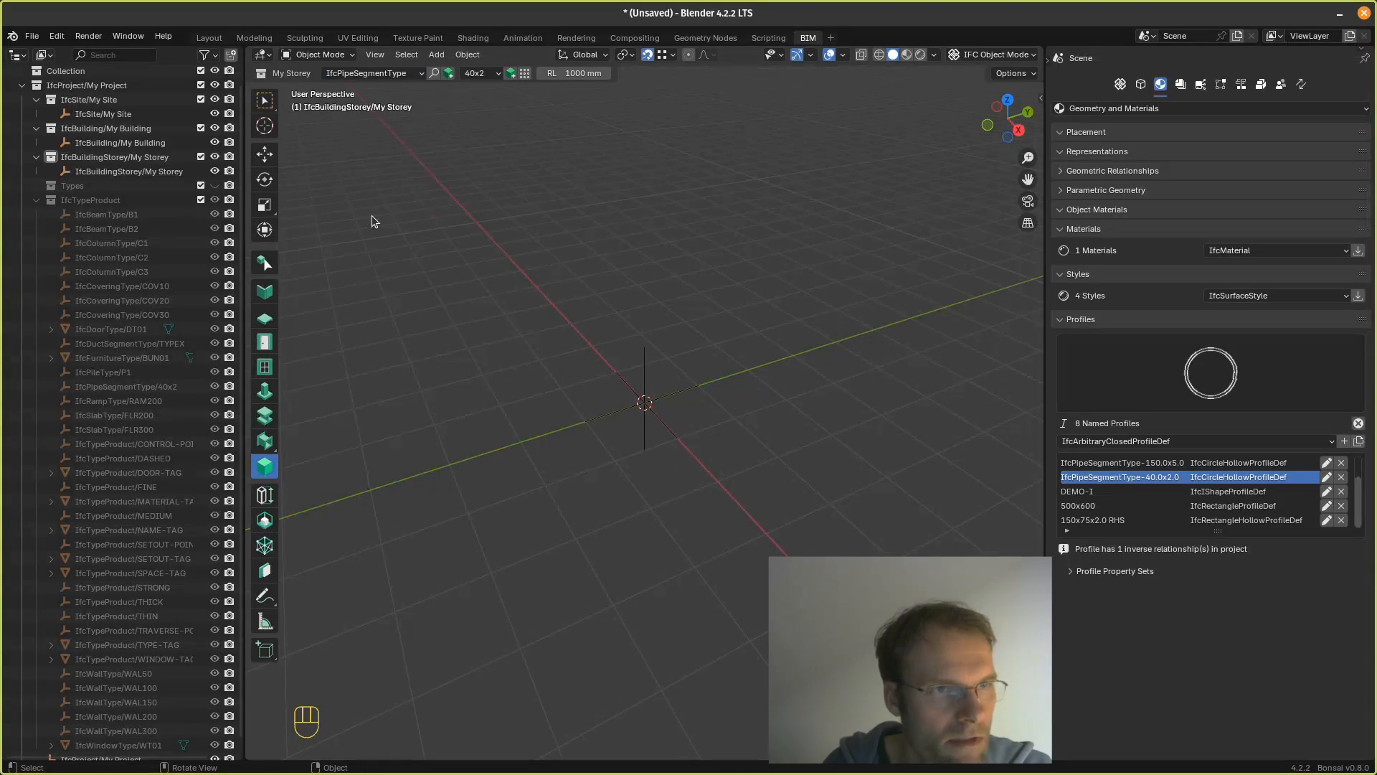
click(525, 73)
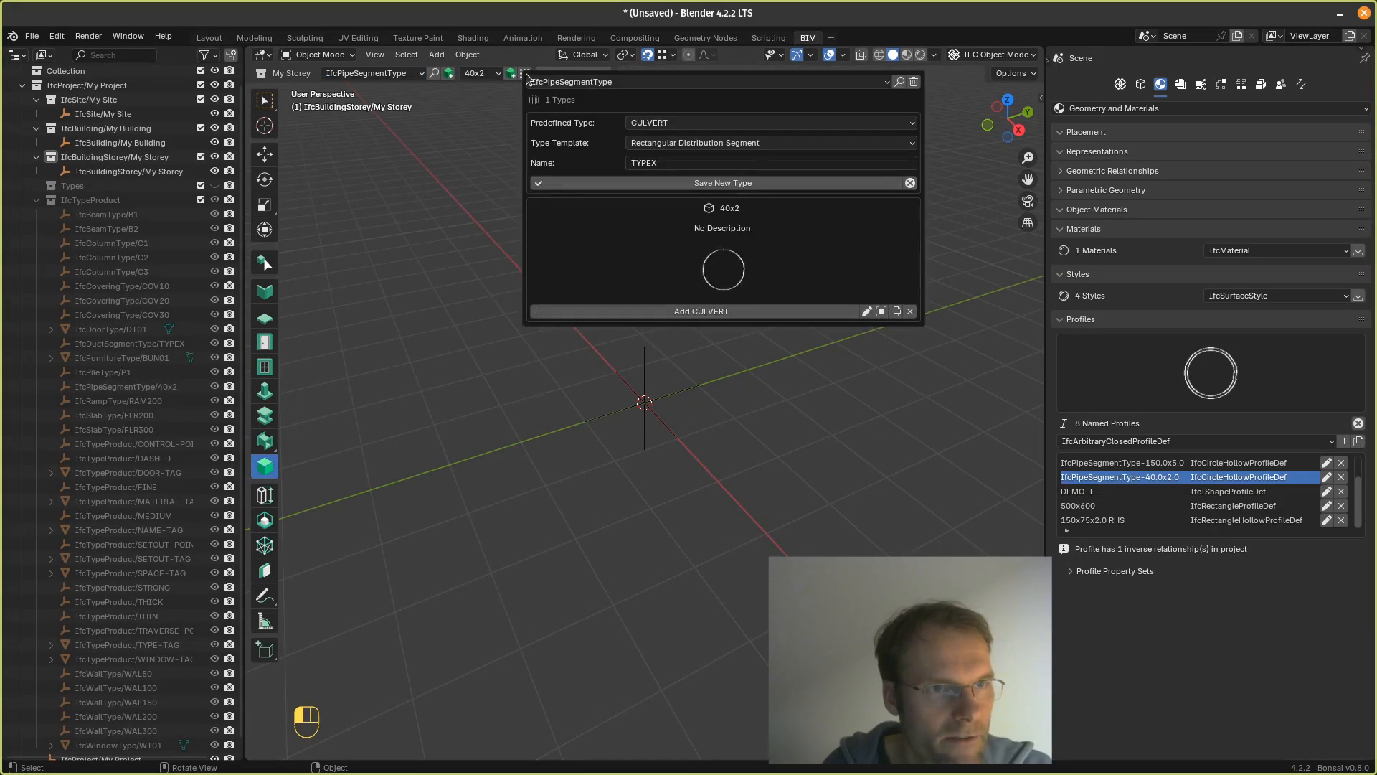
click(724, 311)
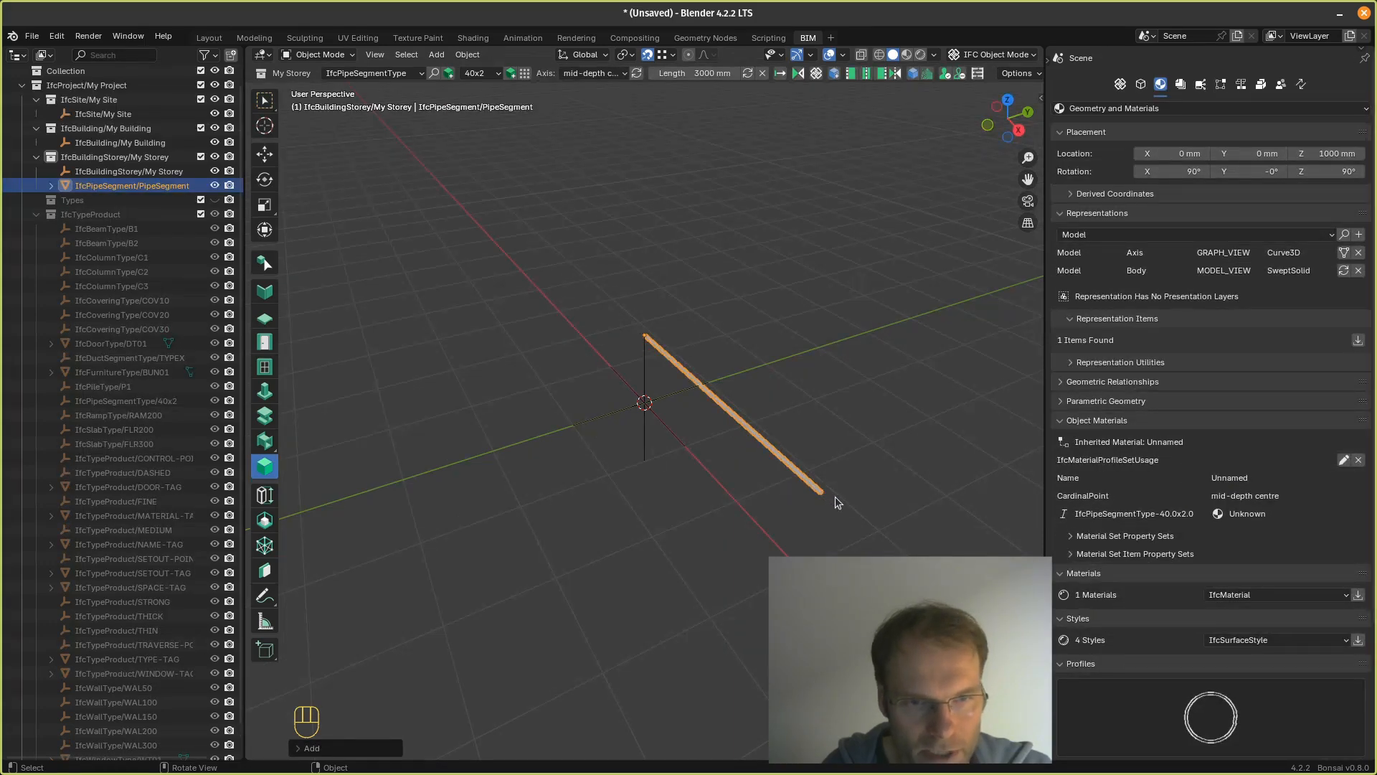
Step: Measure the outer diameter across the open end of the 40x2 pipe segment
middle_drag(832, 495, 798, 446)
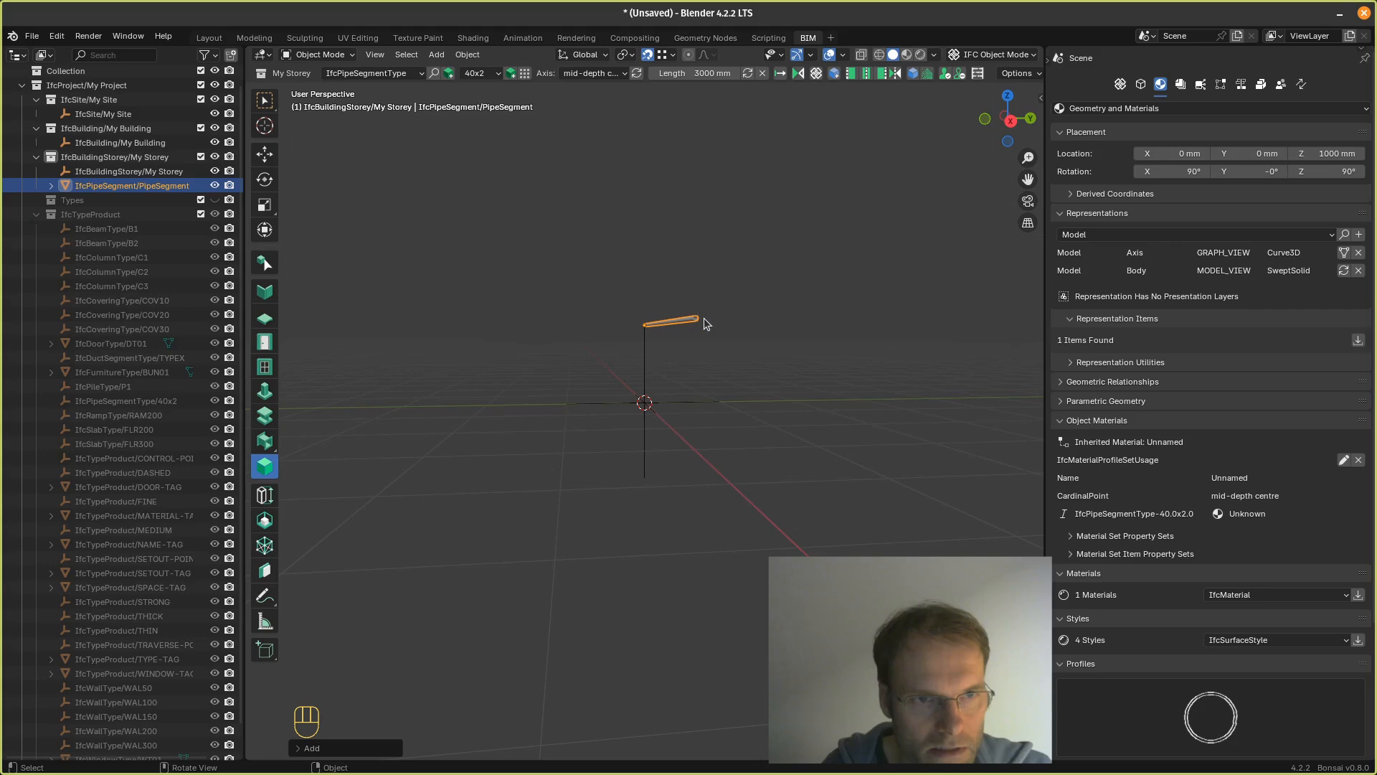
scroll(703, 318, up, 2)
middle_drag(754, 321, 732, 339)
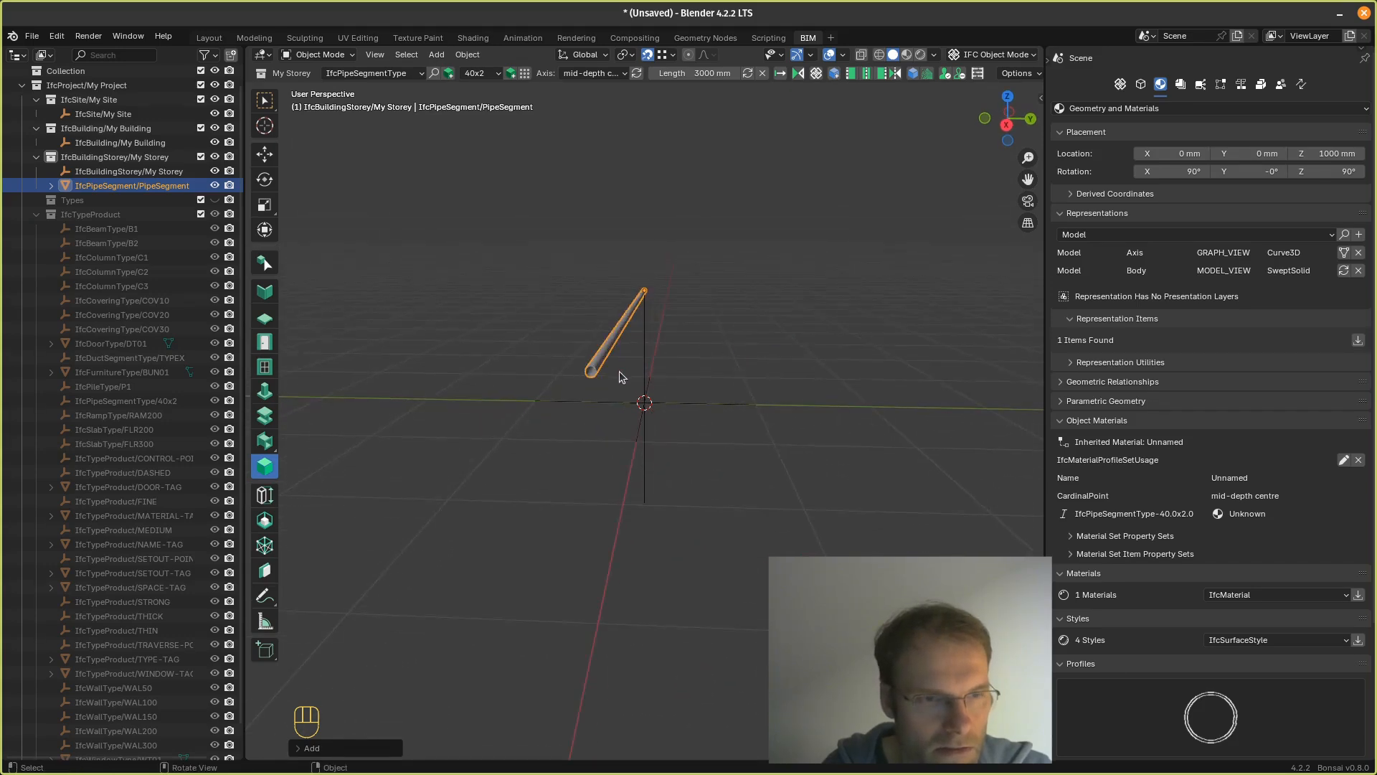
scroll(618, 371, up, 2)
mouse_move(496, 322)
middle_down()
mouse_move(510, 334)
mouse_move(492, 311)
mouse_move(497, 324)
middle_up()
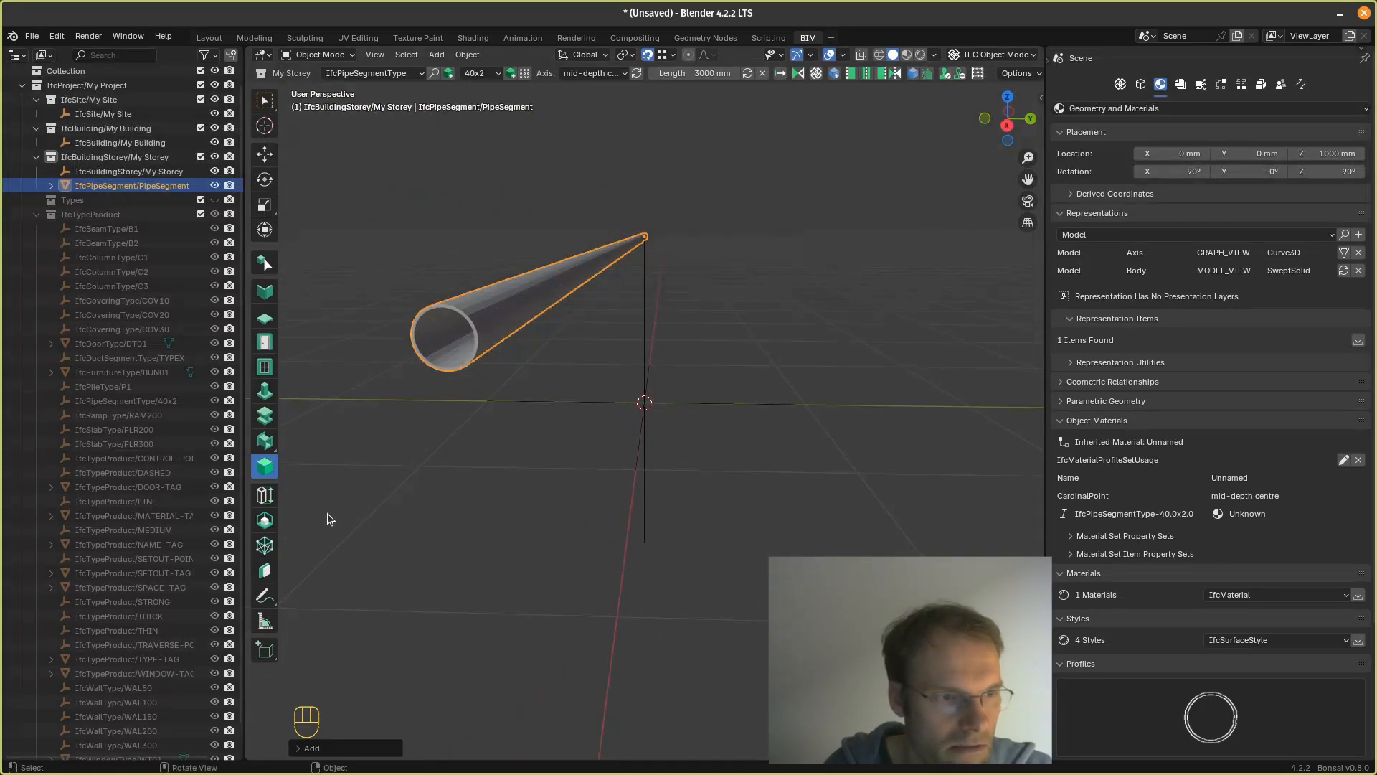
click(265, 621)
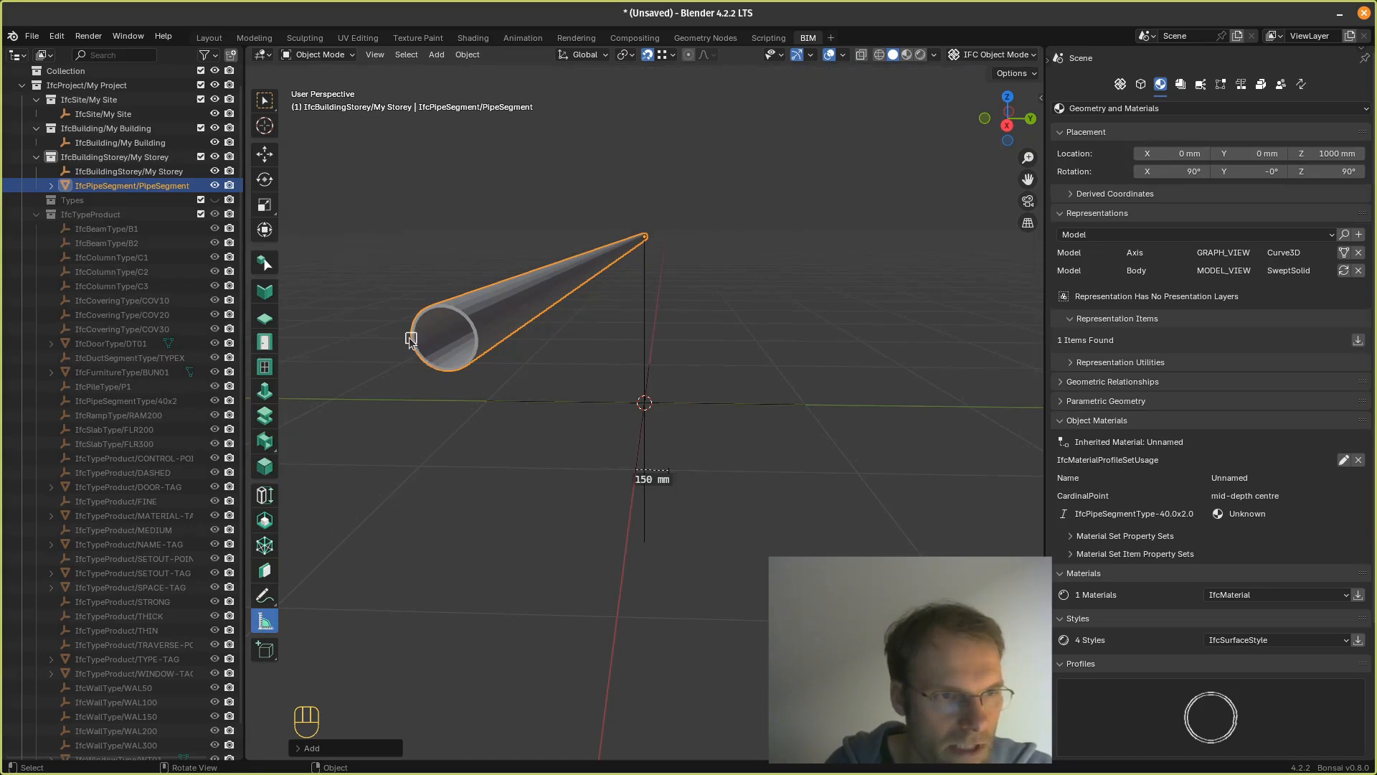
drag(410, 339, 476, 315)
scroll(465, 311, up, 2)
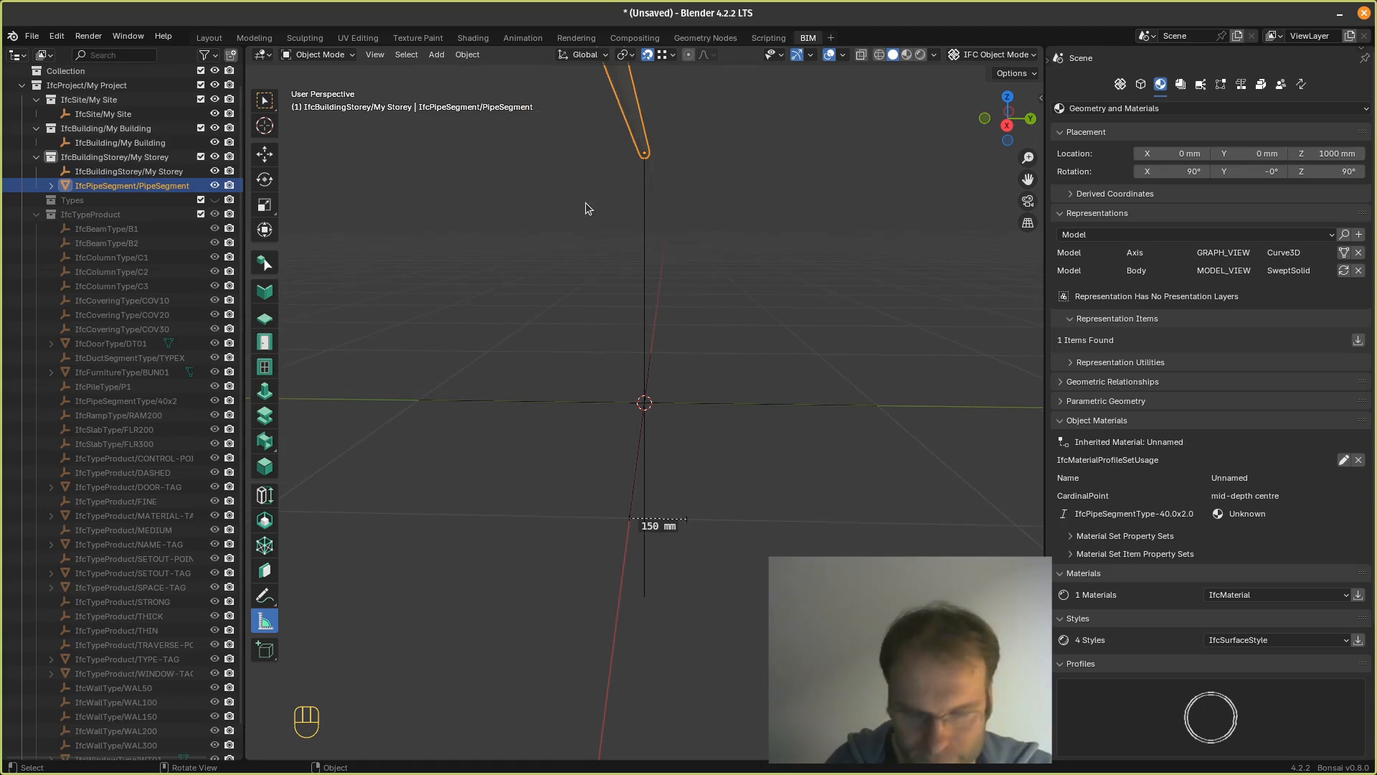
Step: Inspect the pipe segment and its open end from several viewing angles and distances
middle_drag(586, 208, 591, 230)
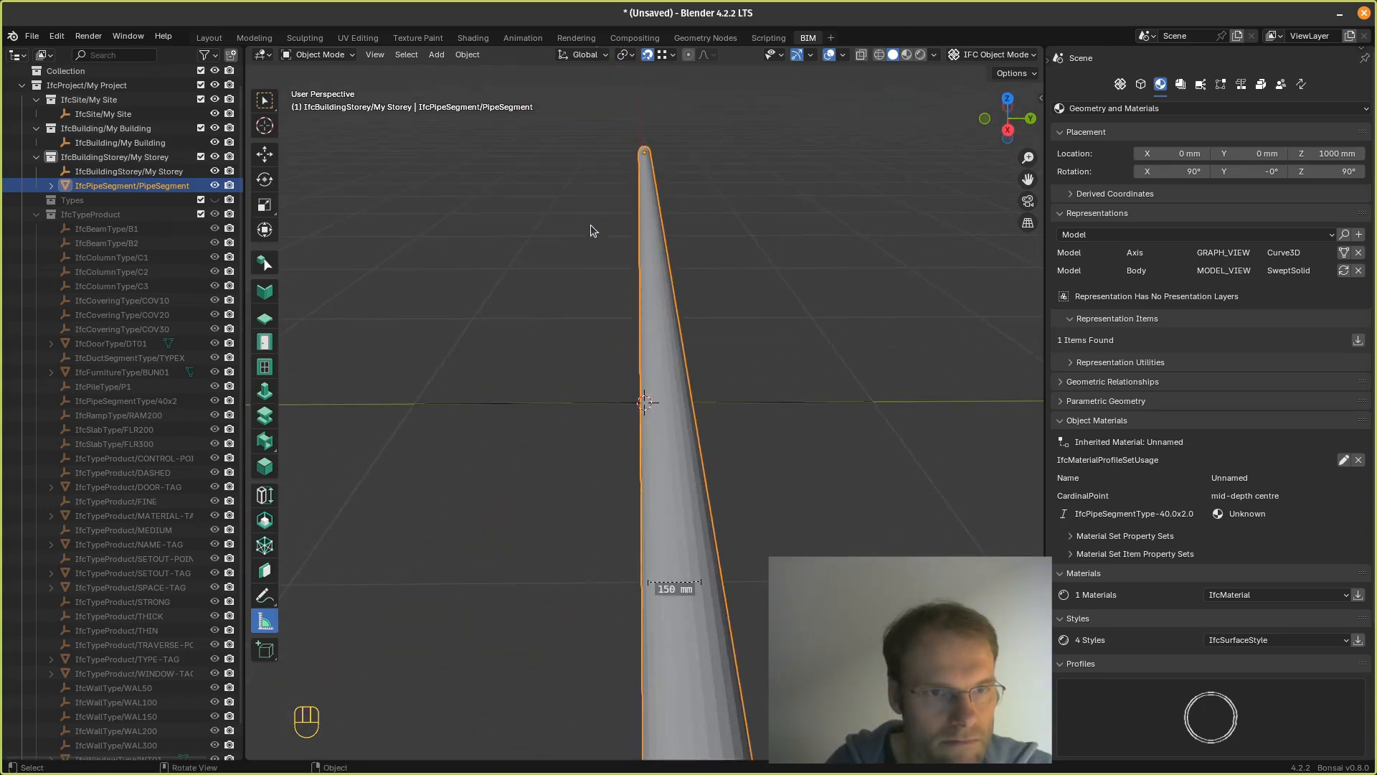
scroll(591, 231, down, 5)
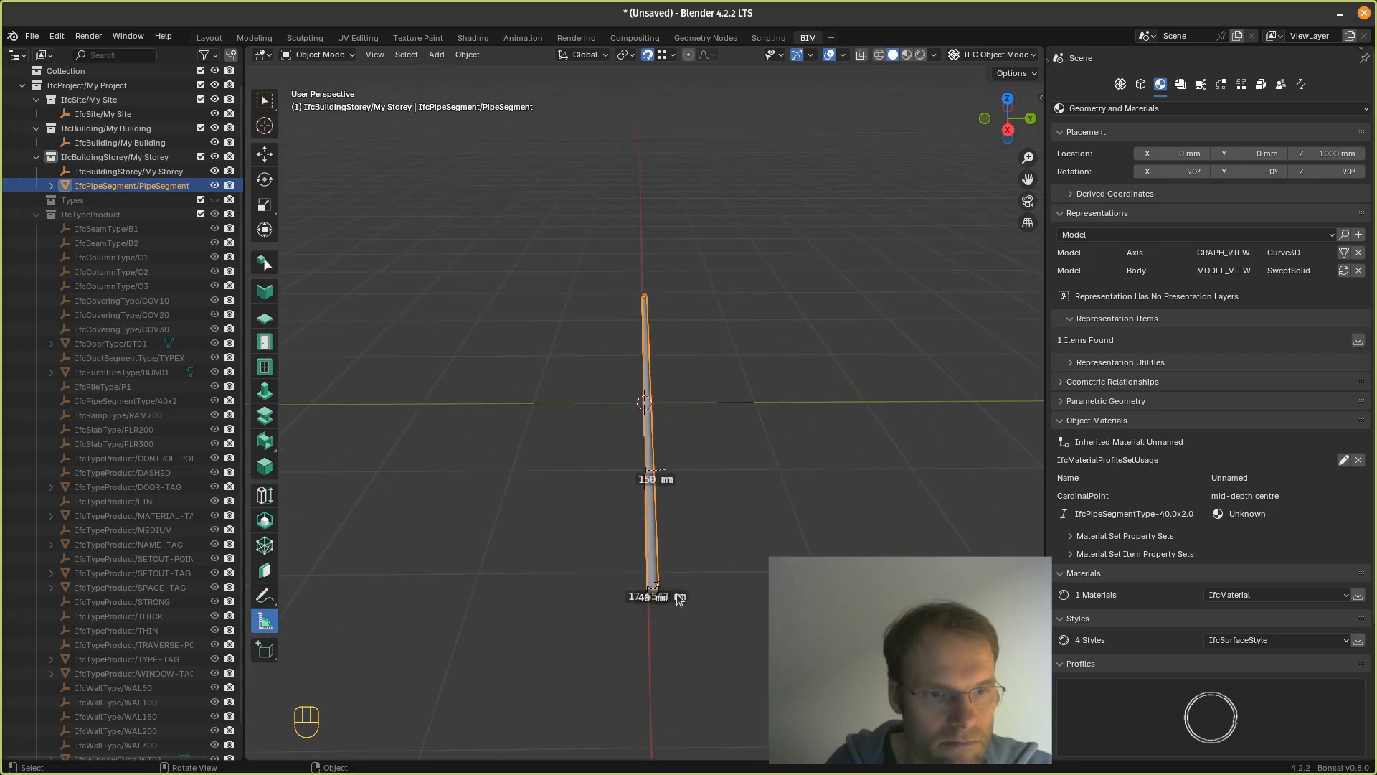
key(alt+Tab)
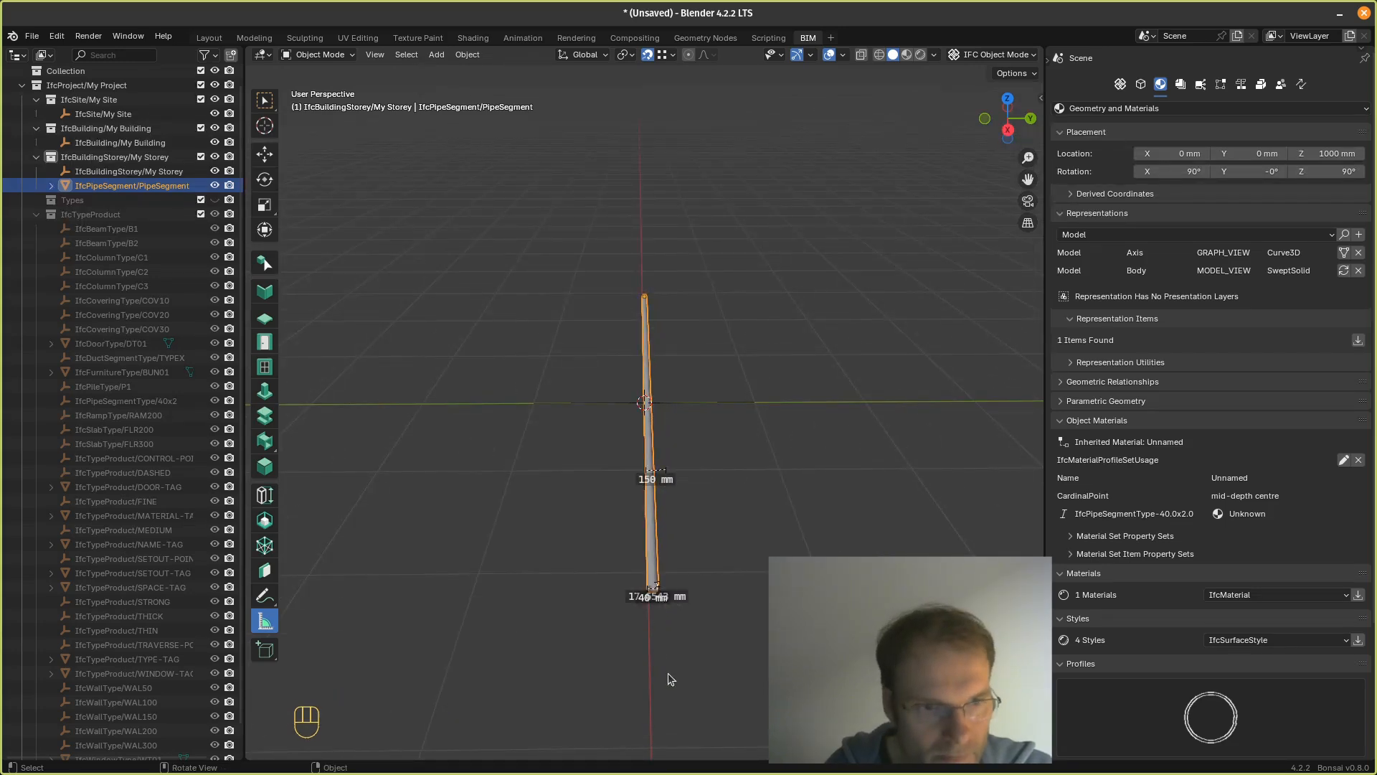
alt+middle_click(666, 594)
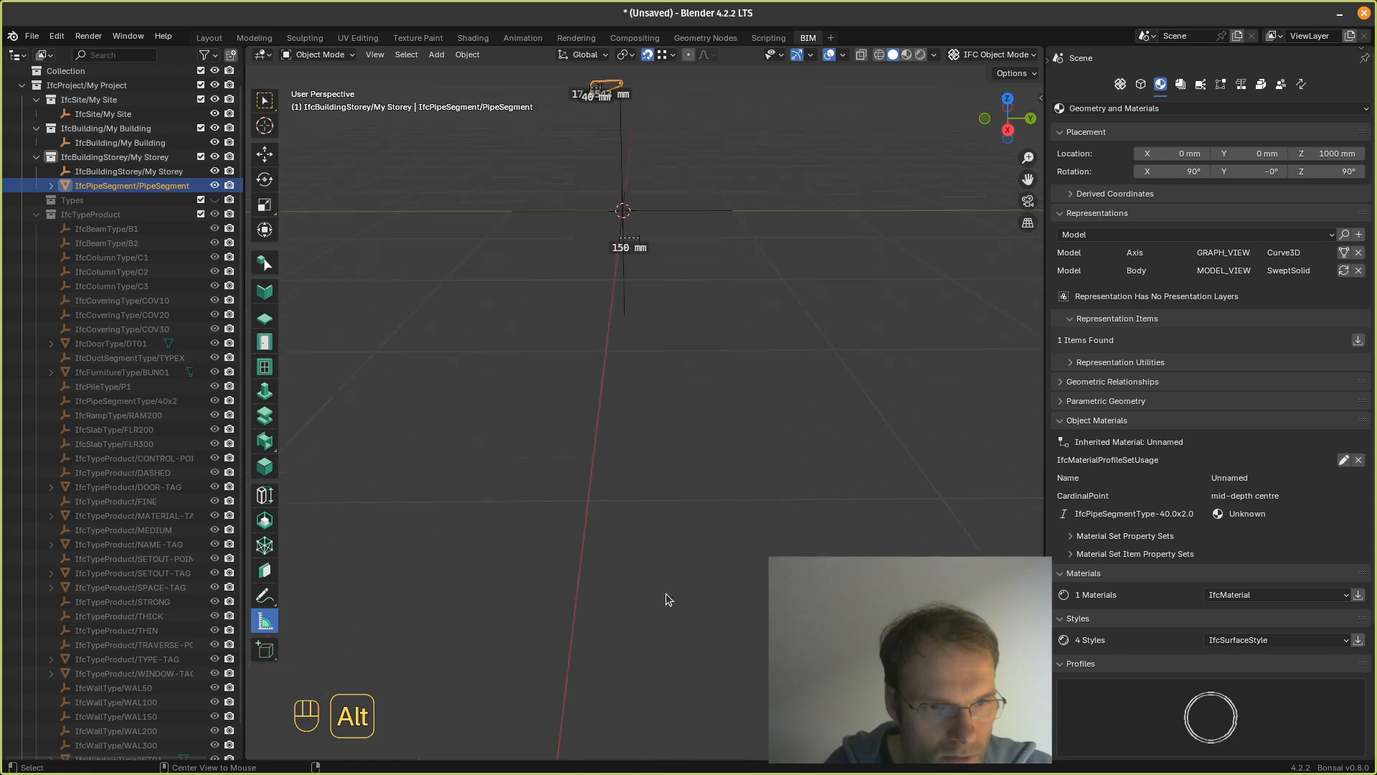
alt+middle_click(595, 210)
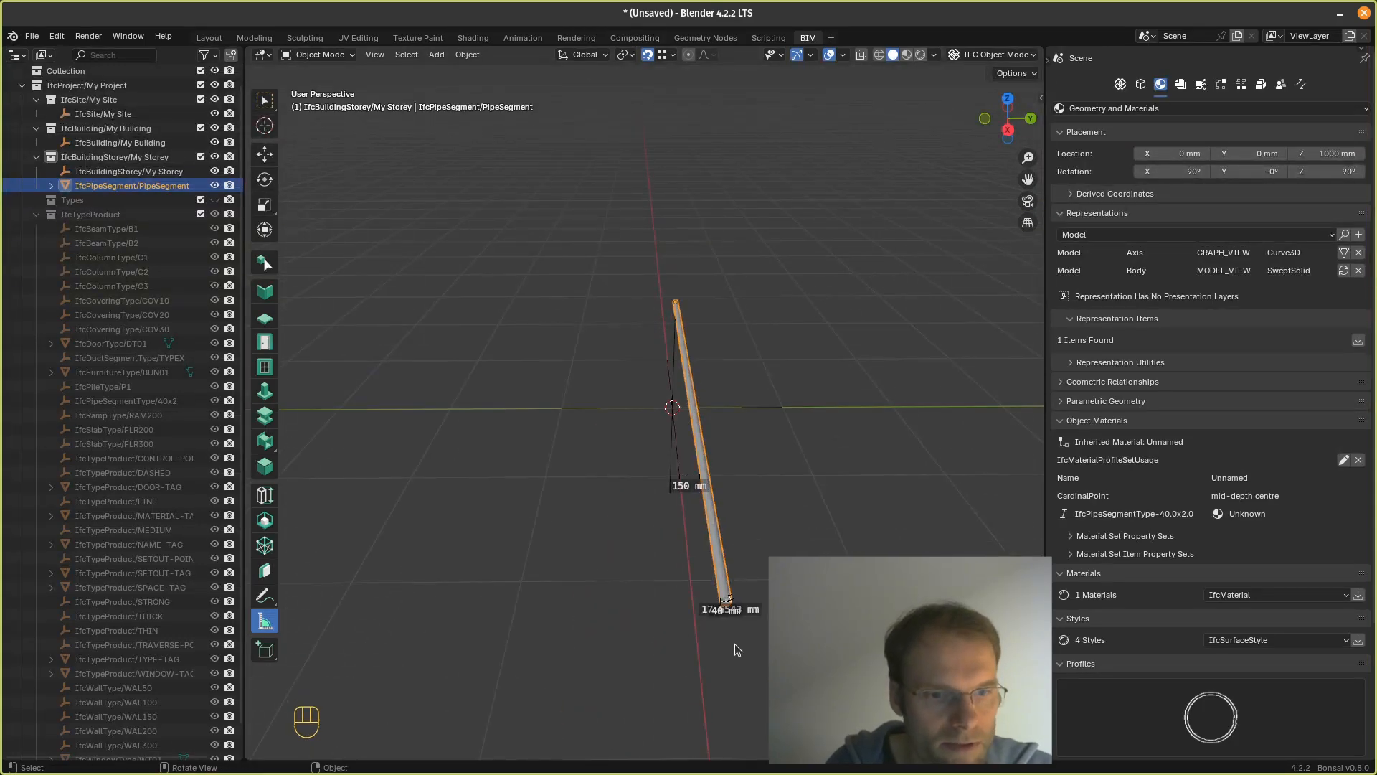
scroll(734, 645, up, 2)
alt+middle_click(744, 690)
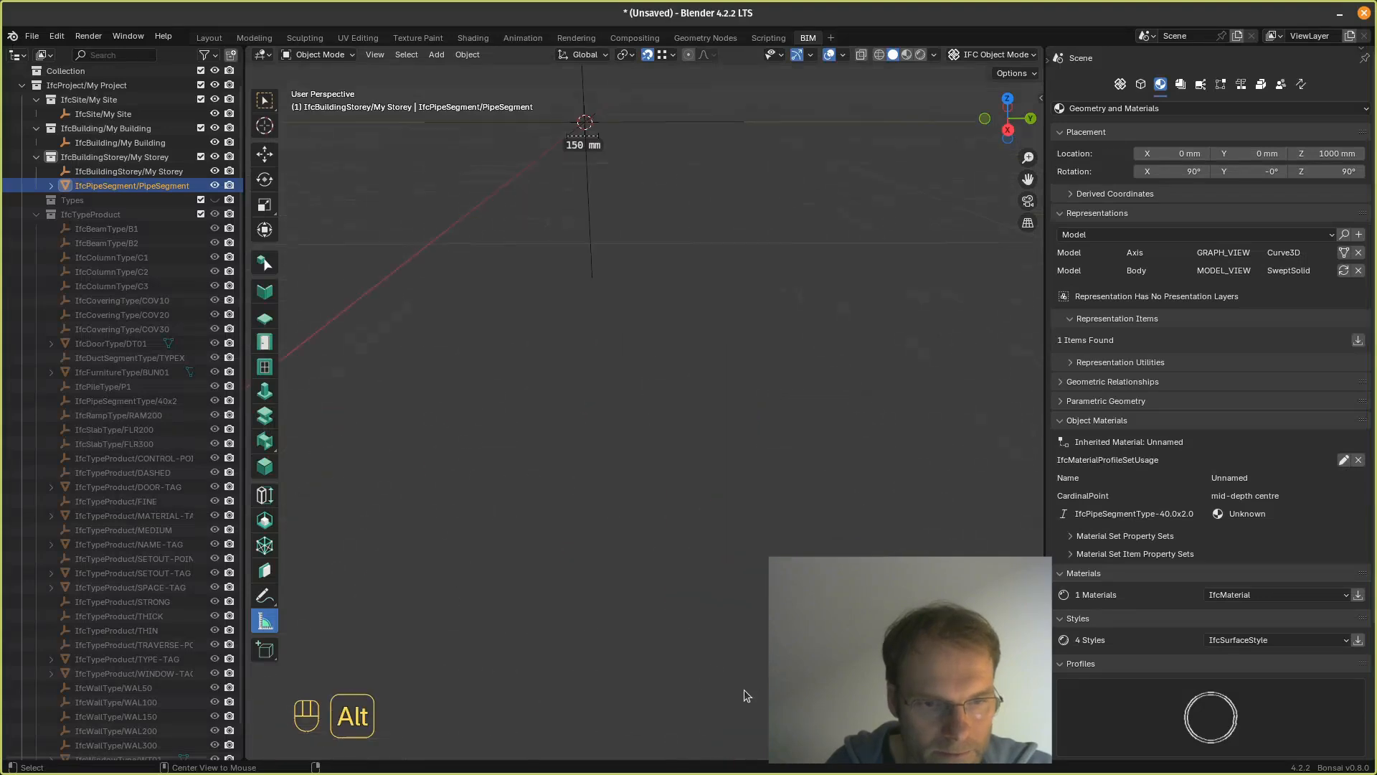
scroll(617, 237, down, 3)
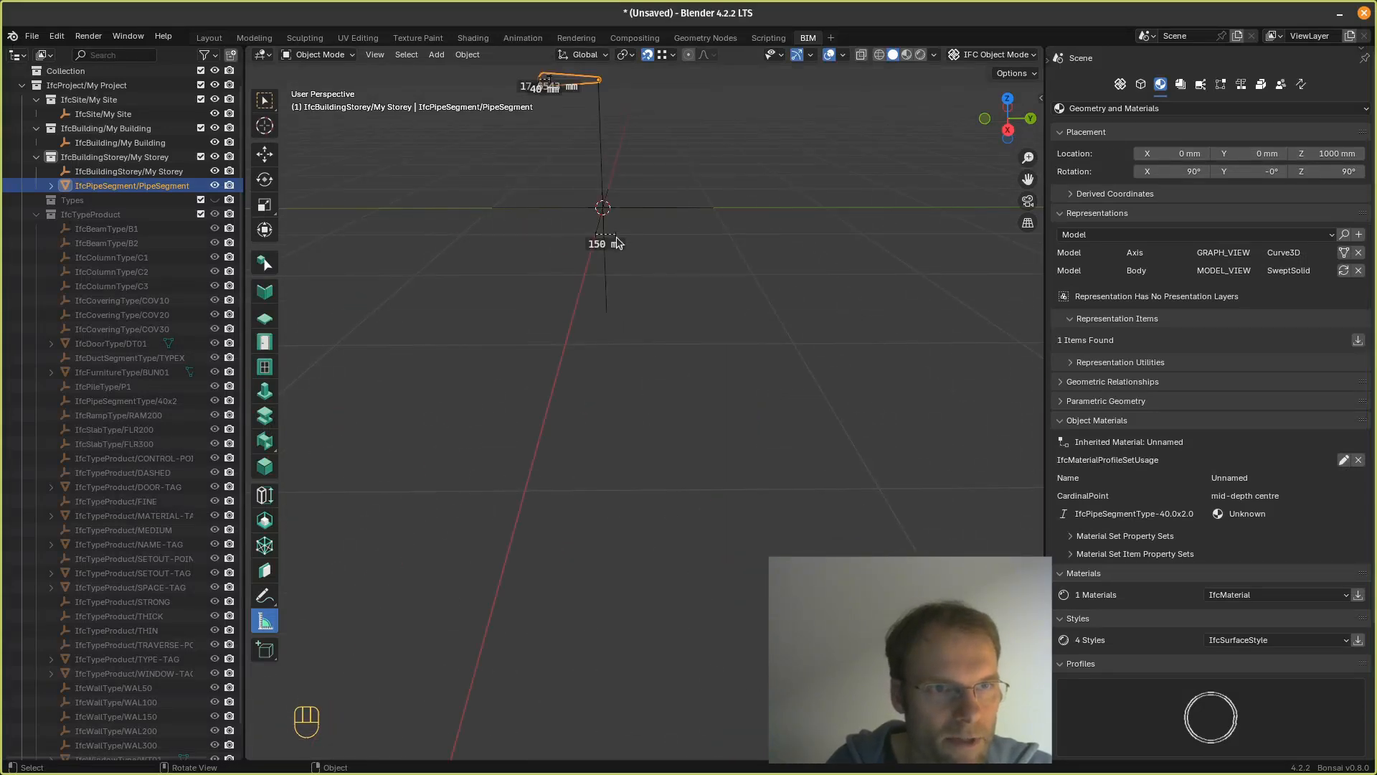
middle_drag(556, 236, 766, 221)
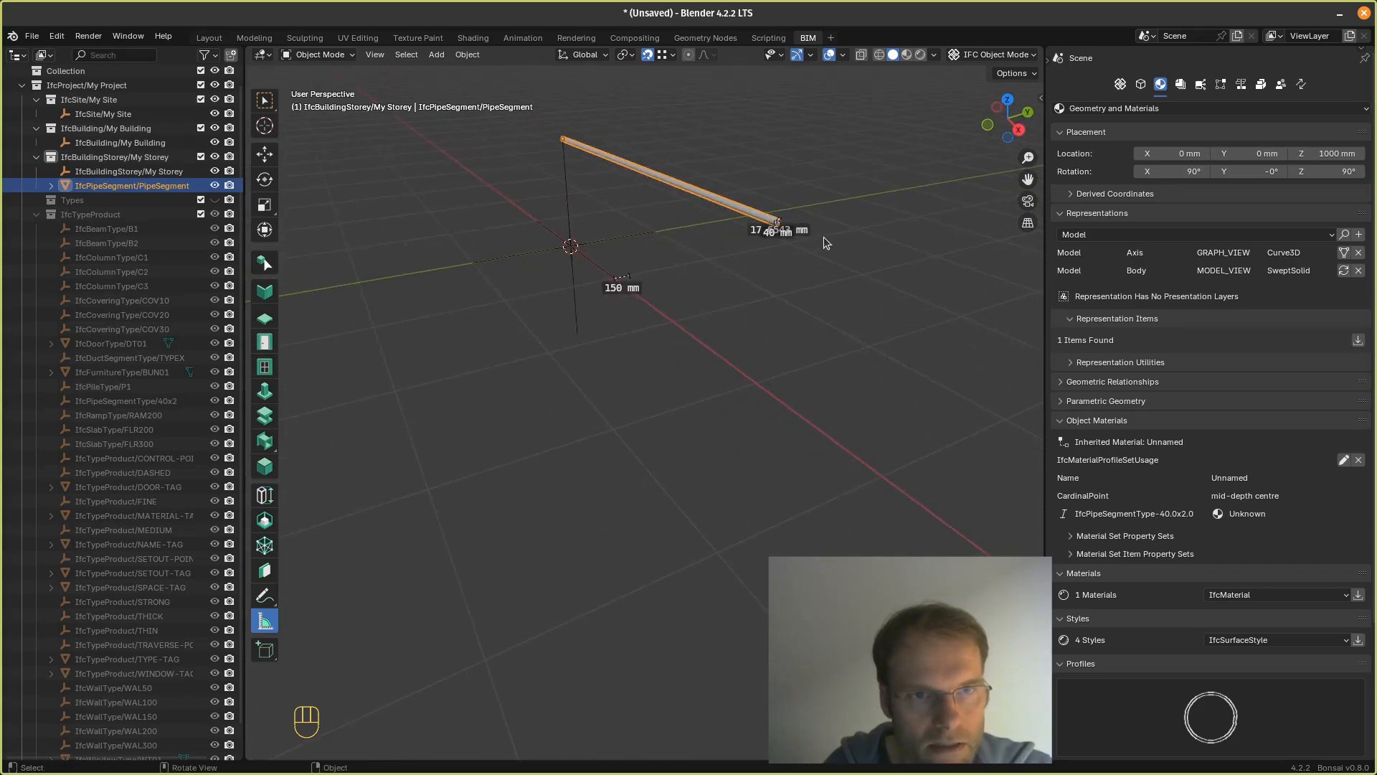
scroll(823, 241, up, 2)
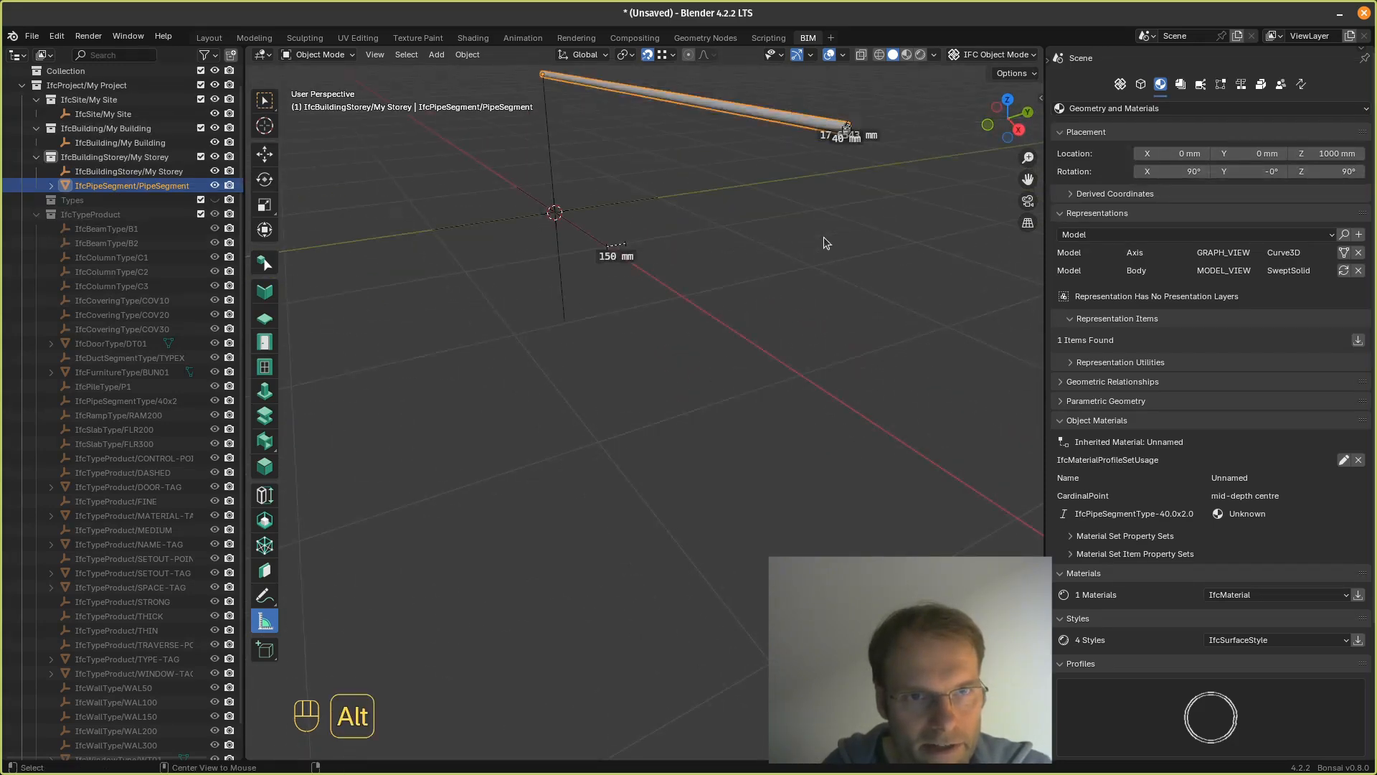
alt+middle_click(824, 238)
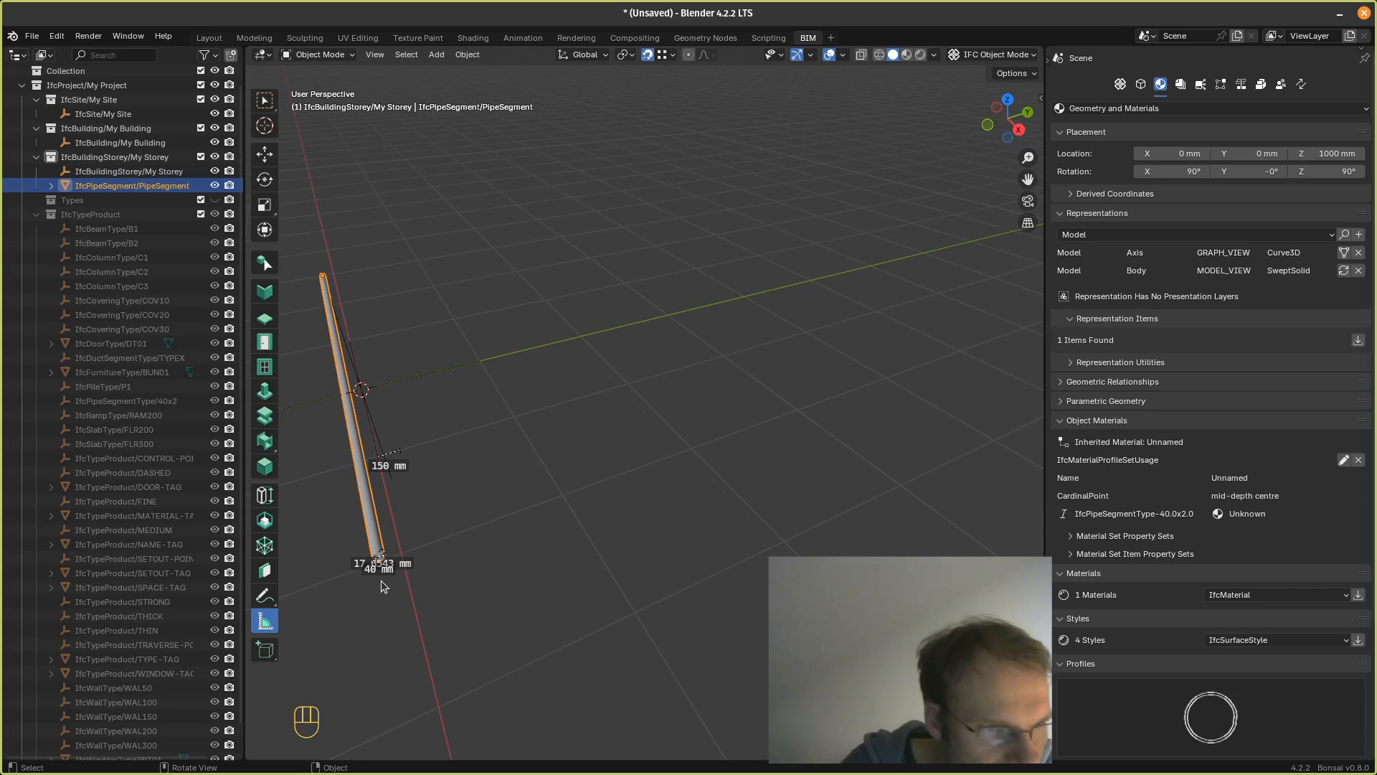
Step: Deselect the pipe segment and measure its wall thickness at the open end
click(414, 595)
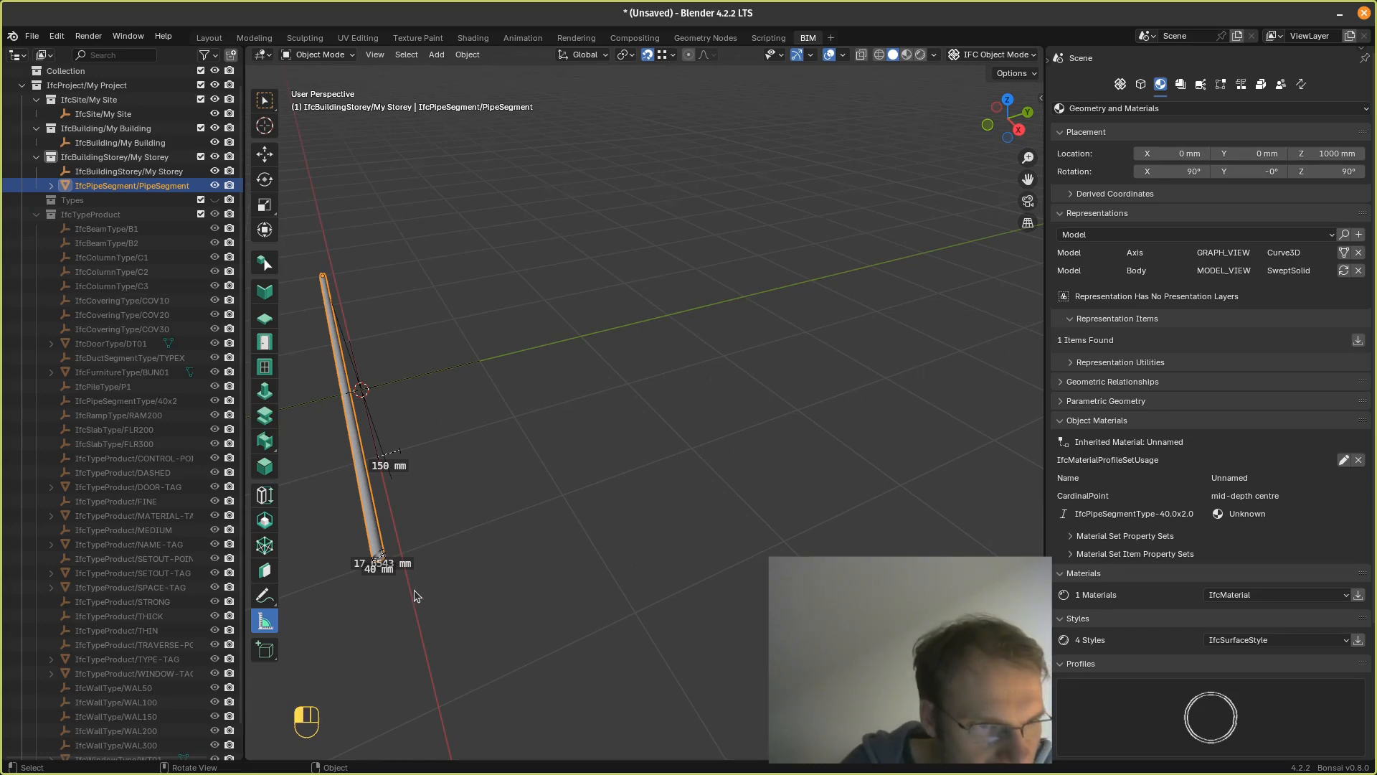
middle_drag(432, 577, 441, 554)
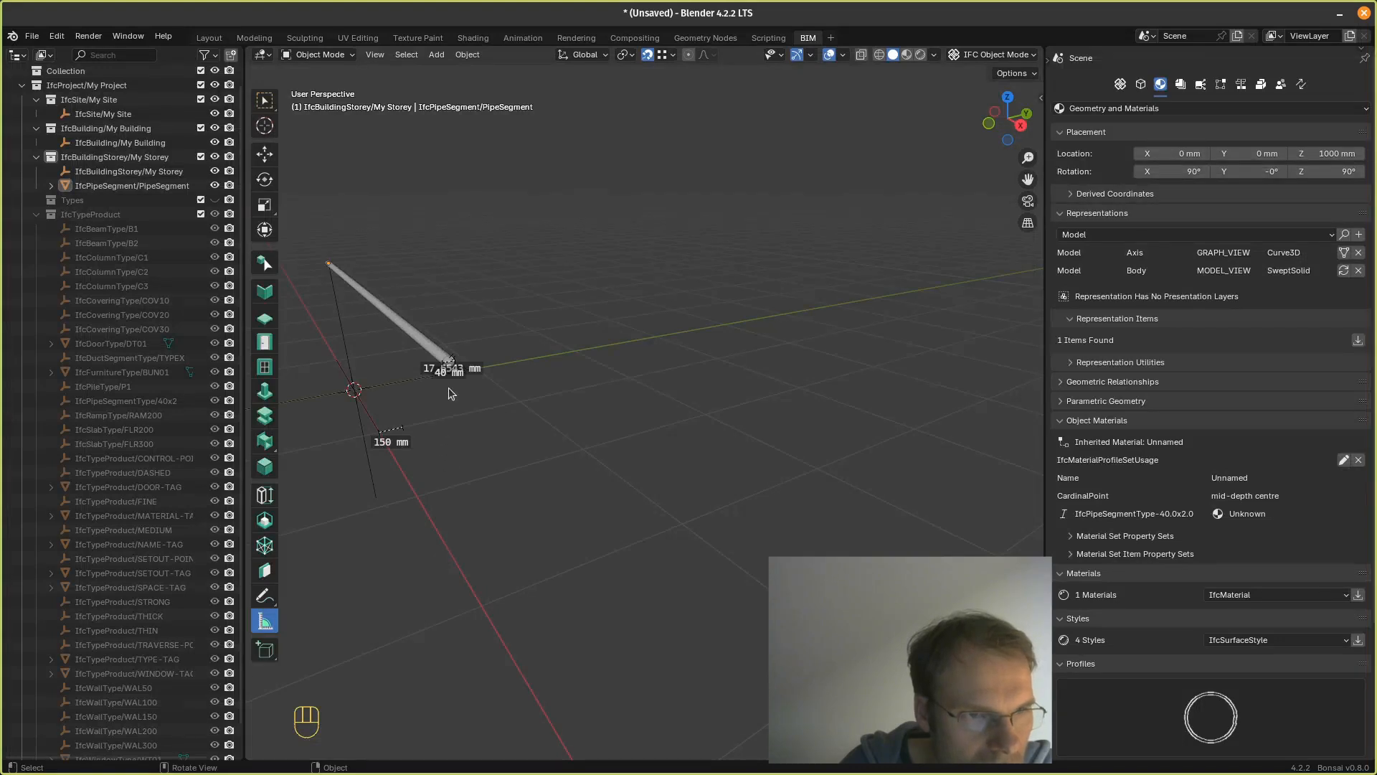
scroll(449, 387, up, 1)
scroll(449, 387, down, 1)
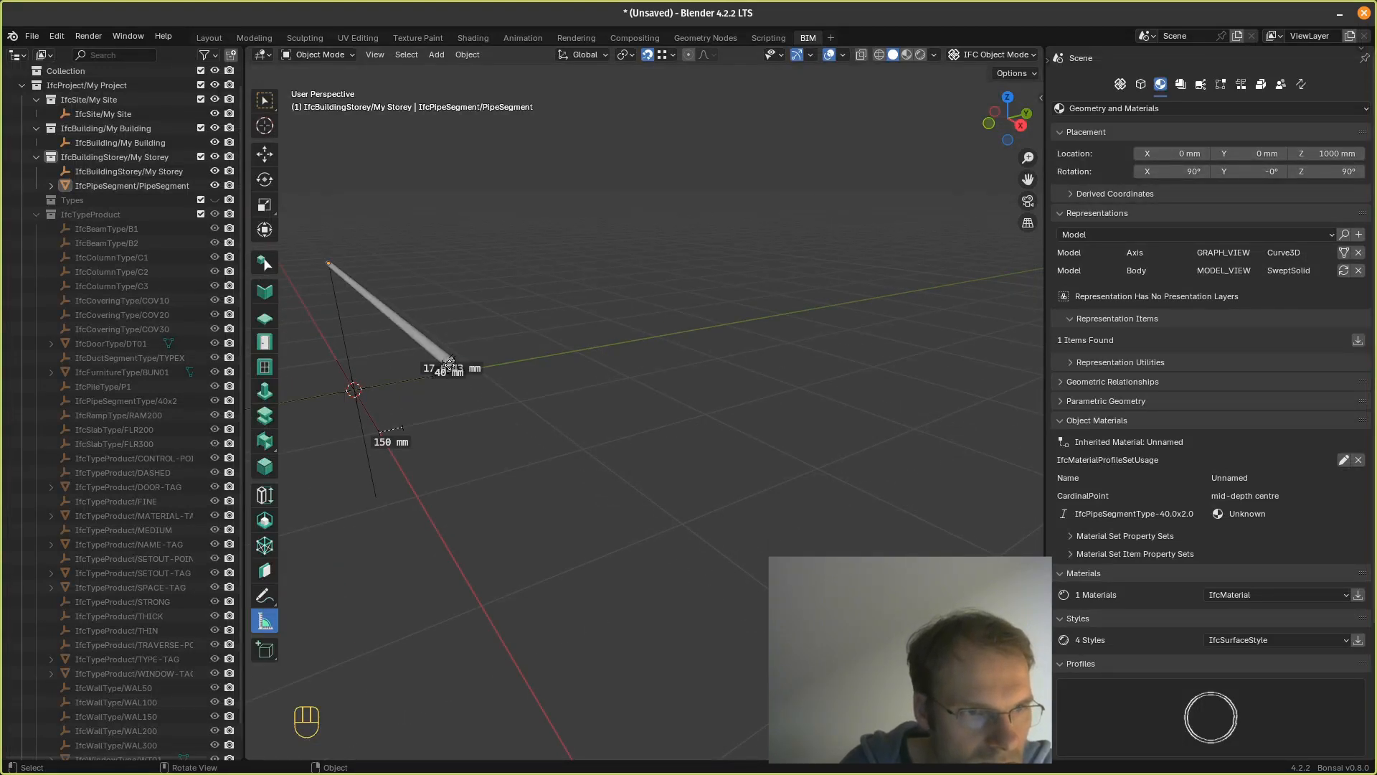
scroll(448, 365, up, 1)
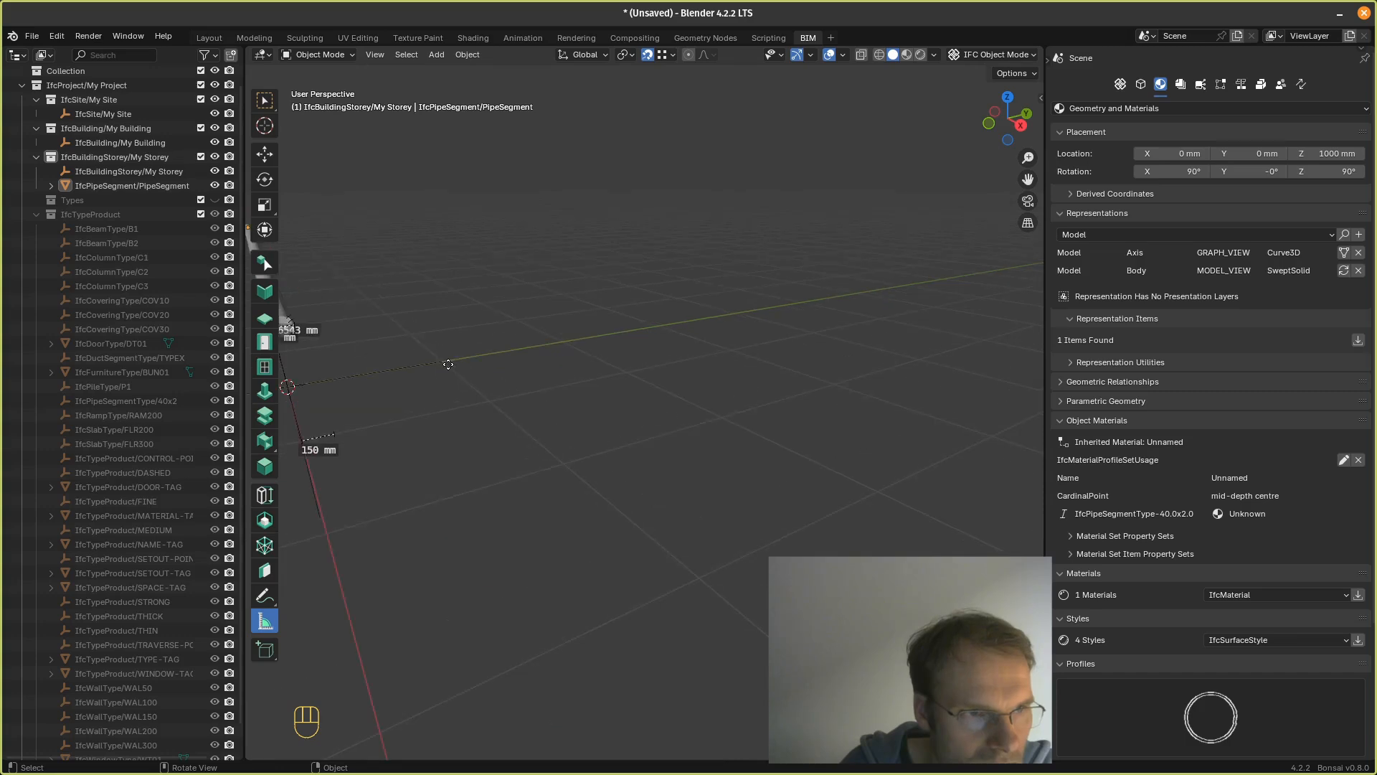
scroll(449, 365, down, 1)
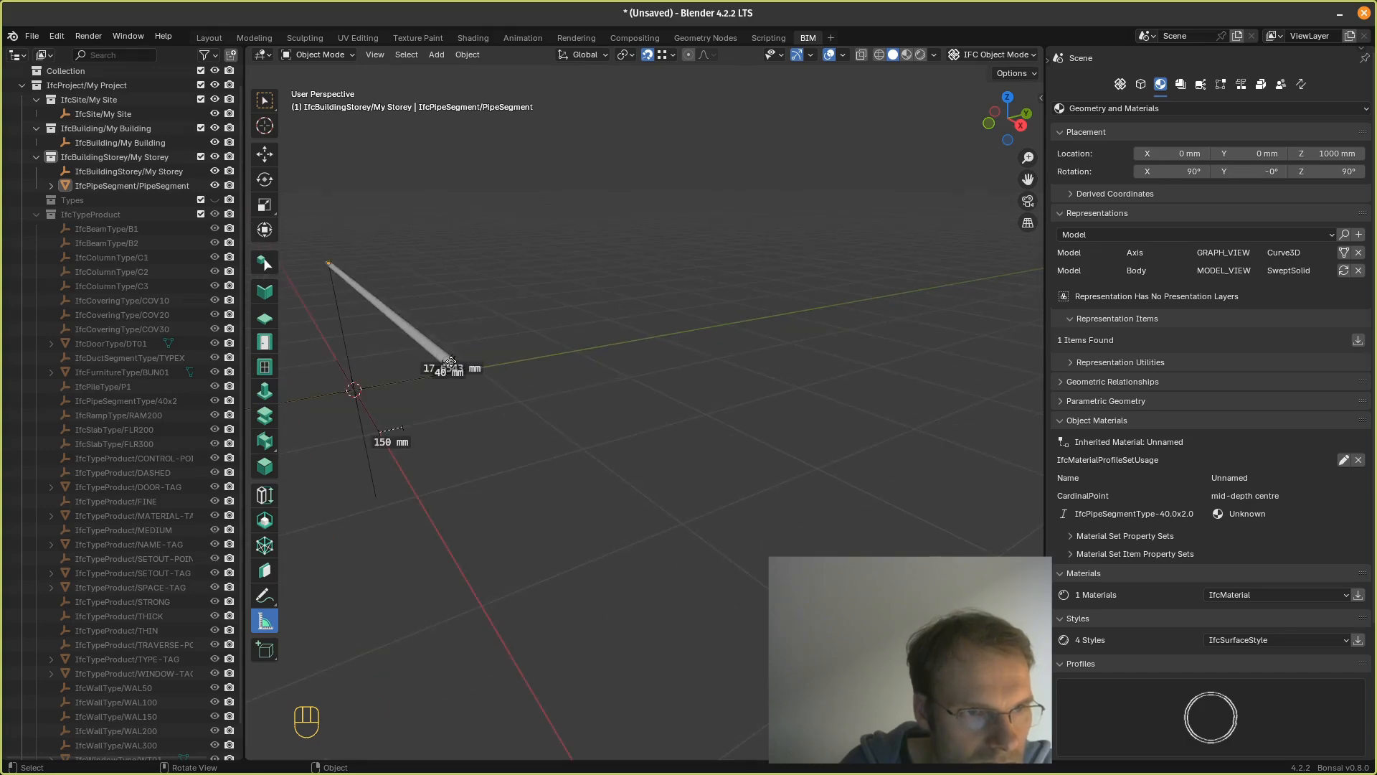
scroll(449, 362, up, 2)
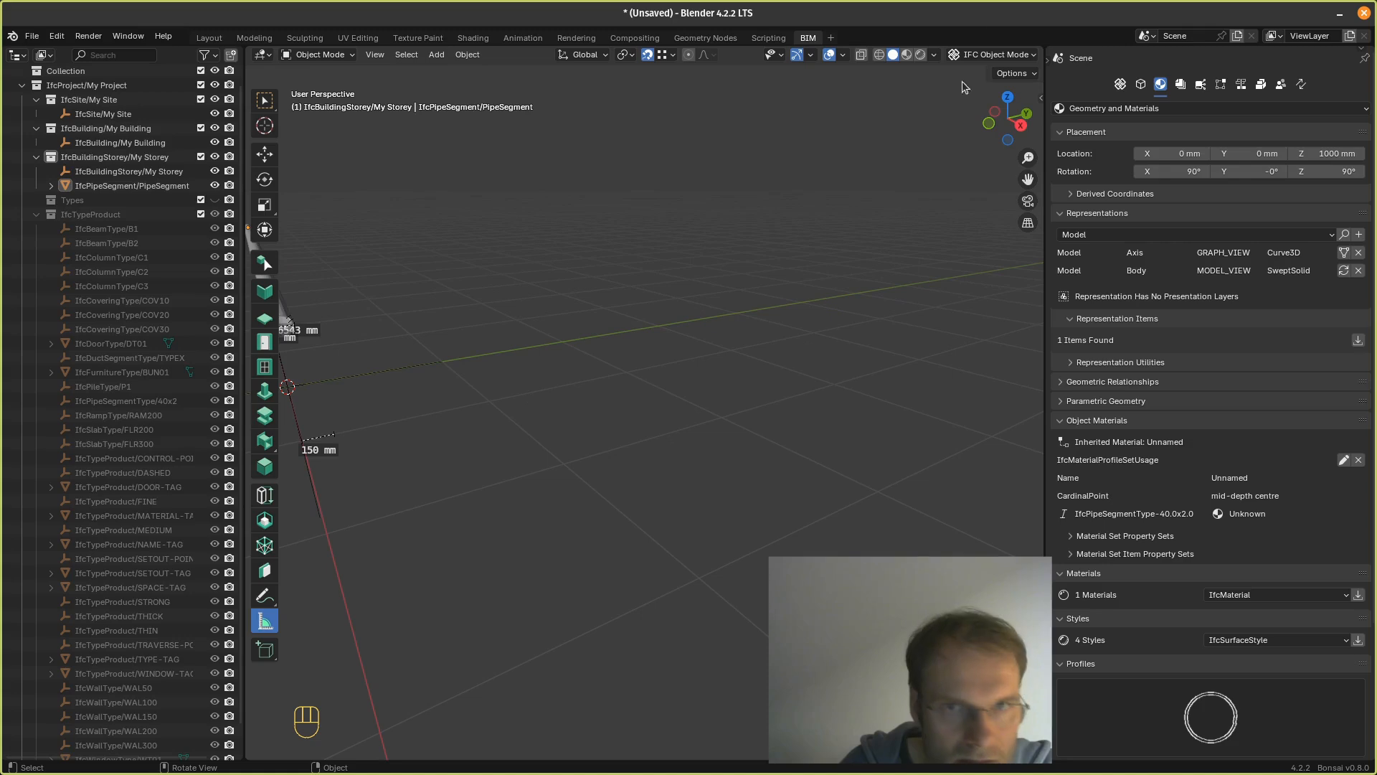
drag(1028, 180, 1129, 185)
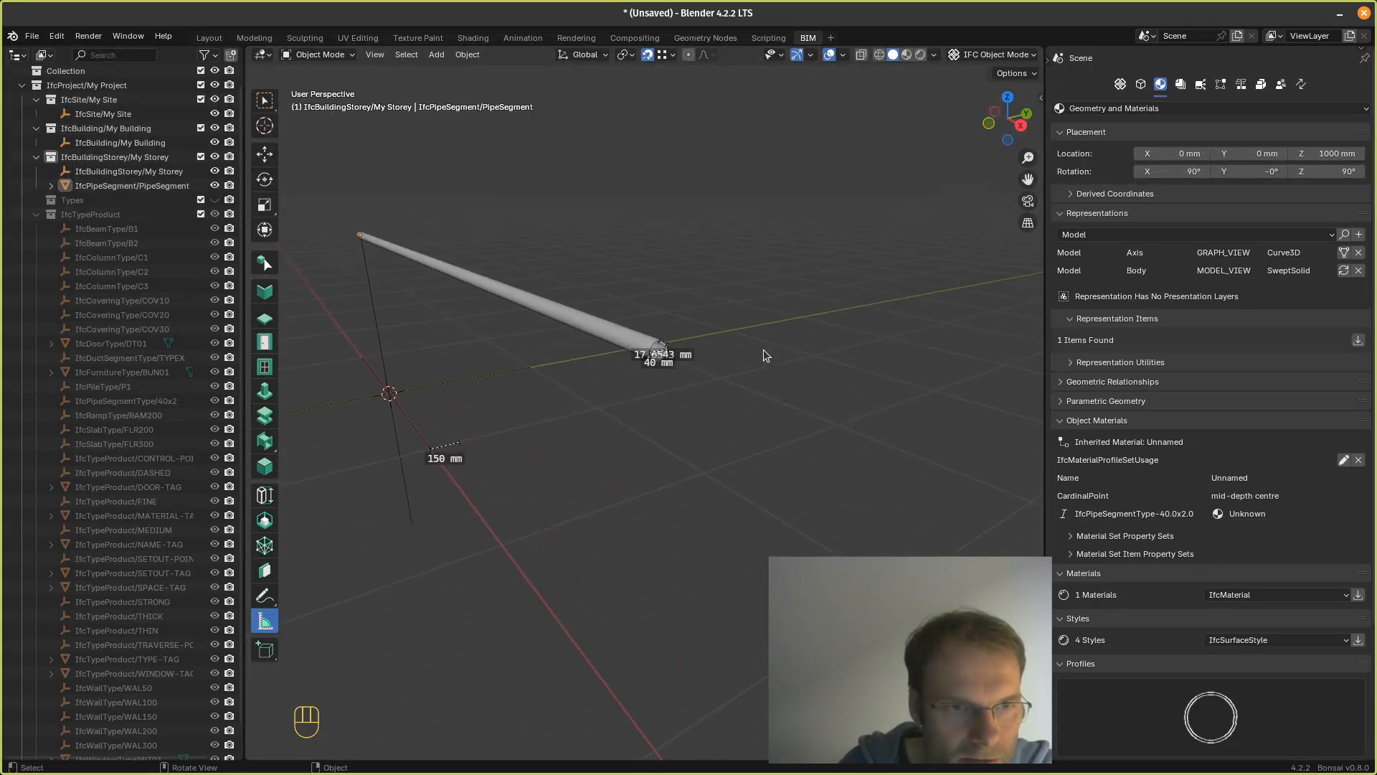
scroll(755, 354, up, 2)
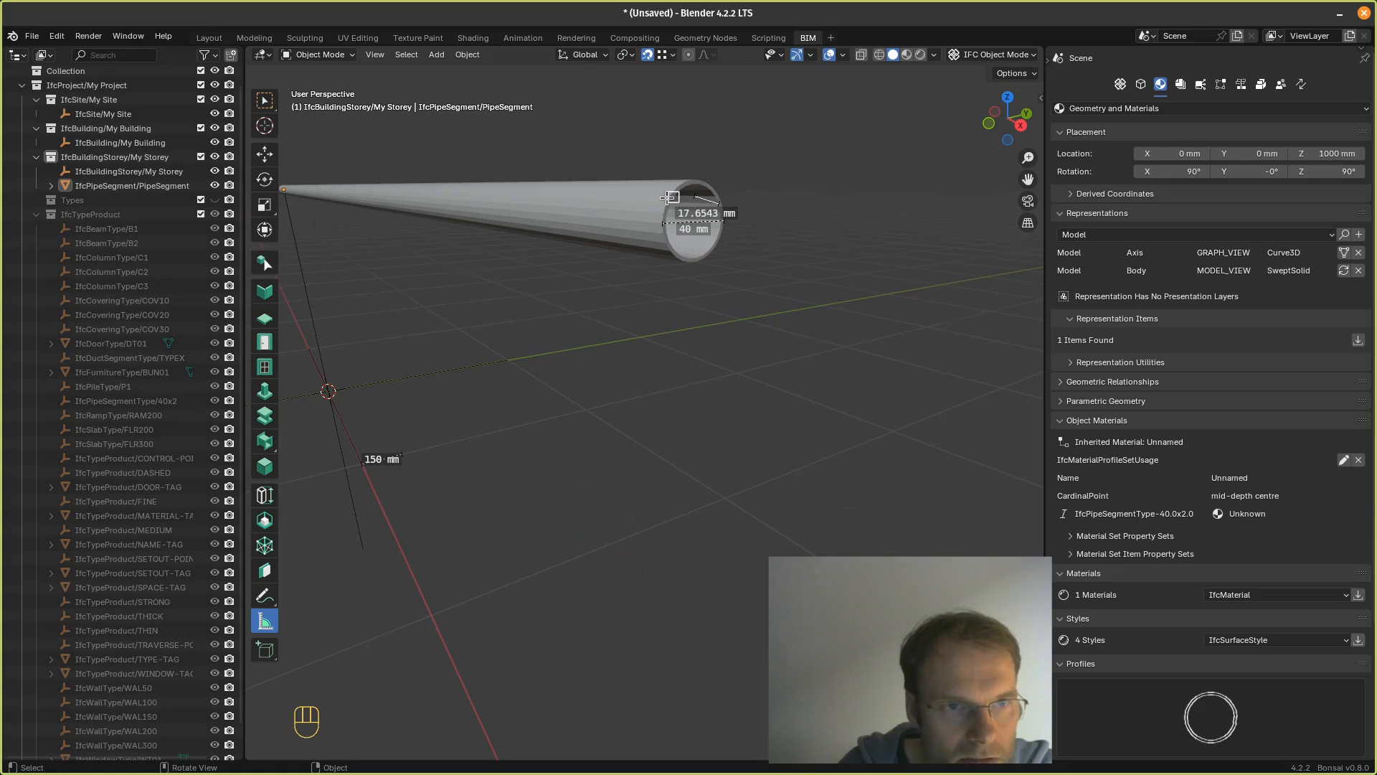
mouse_move(689, 207)
mouse_down()
mouse_move(671, 201)
mouse_move(684, 187)
mouse_move(685, 199)
mouse_up()
drag(673, 196, 671, 195)
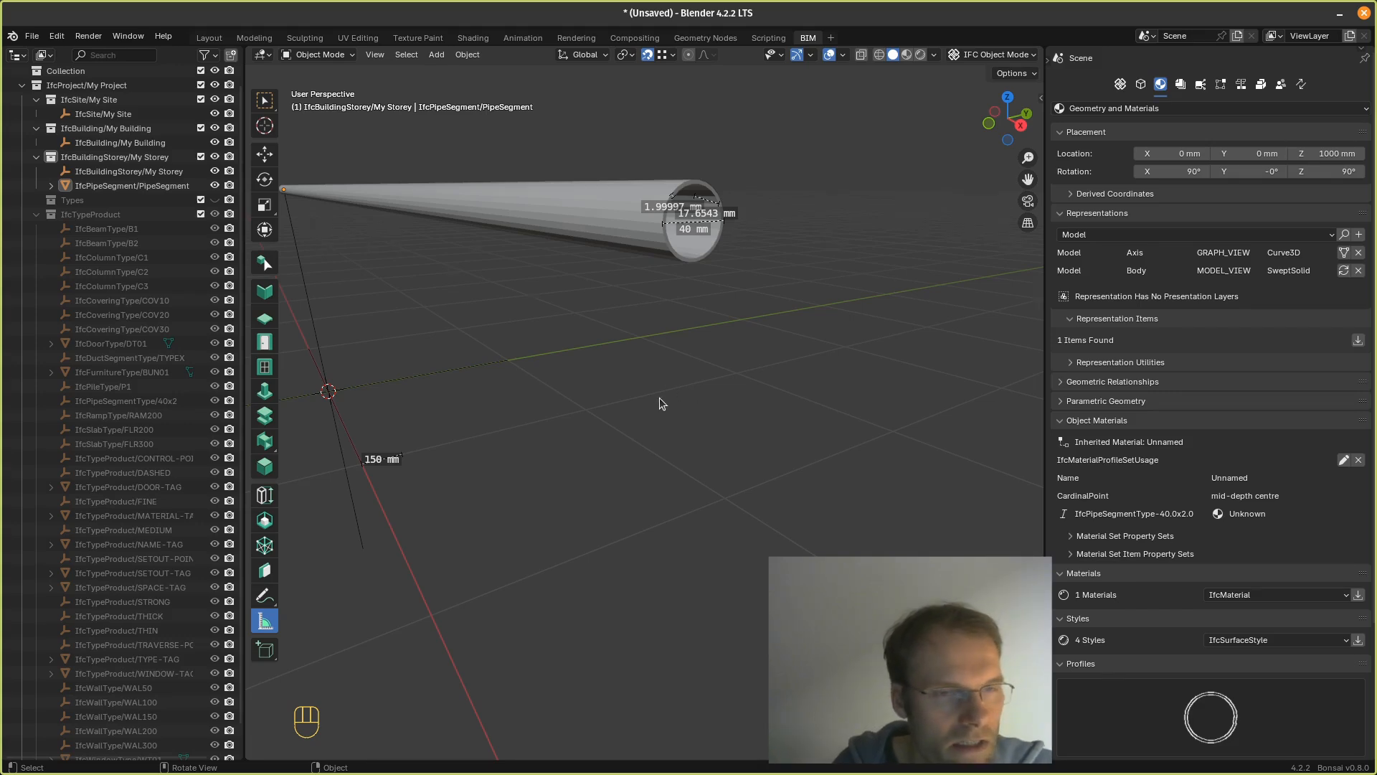
Step: Leave the Measure tool and delete the 40x2 pipe segment from My Storey
scroll(663, 361, down, 3)
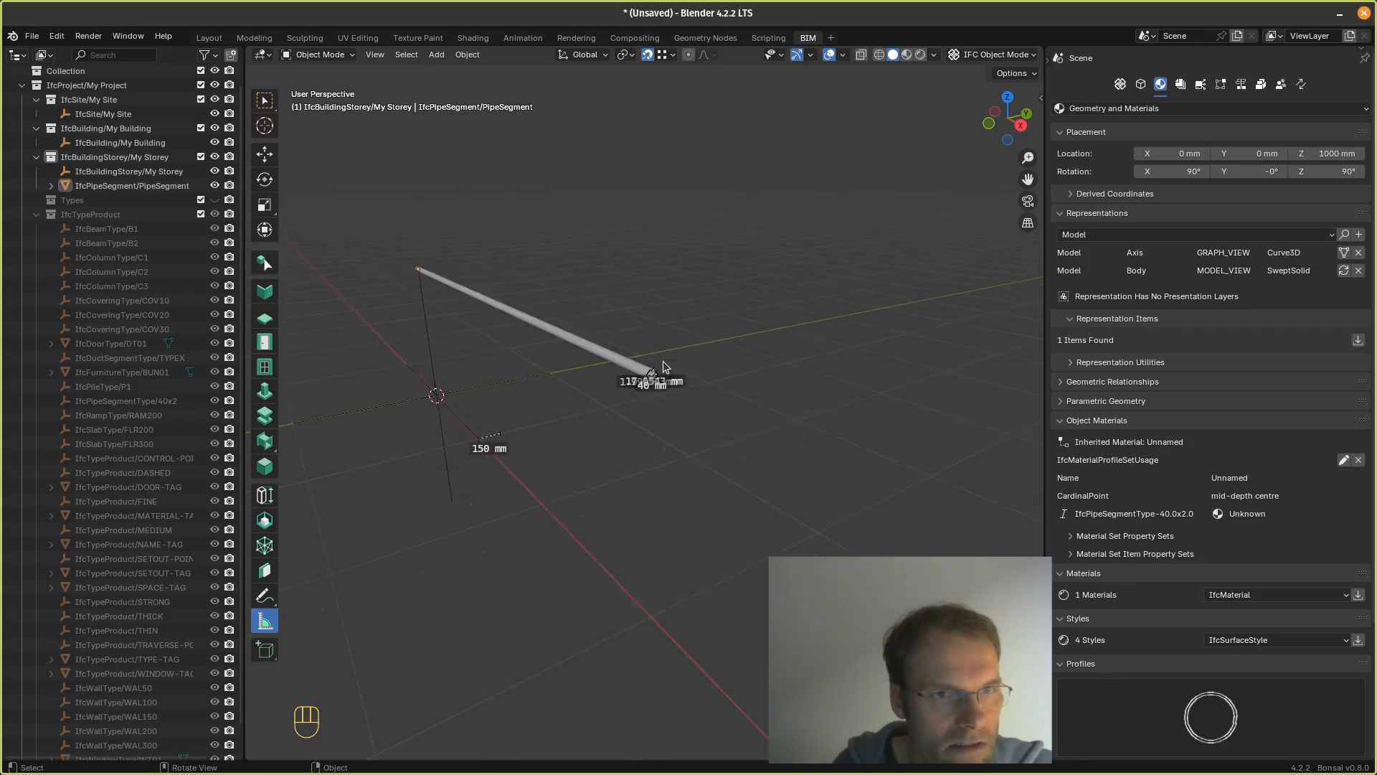
click(265, 104)
click(553, 333)
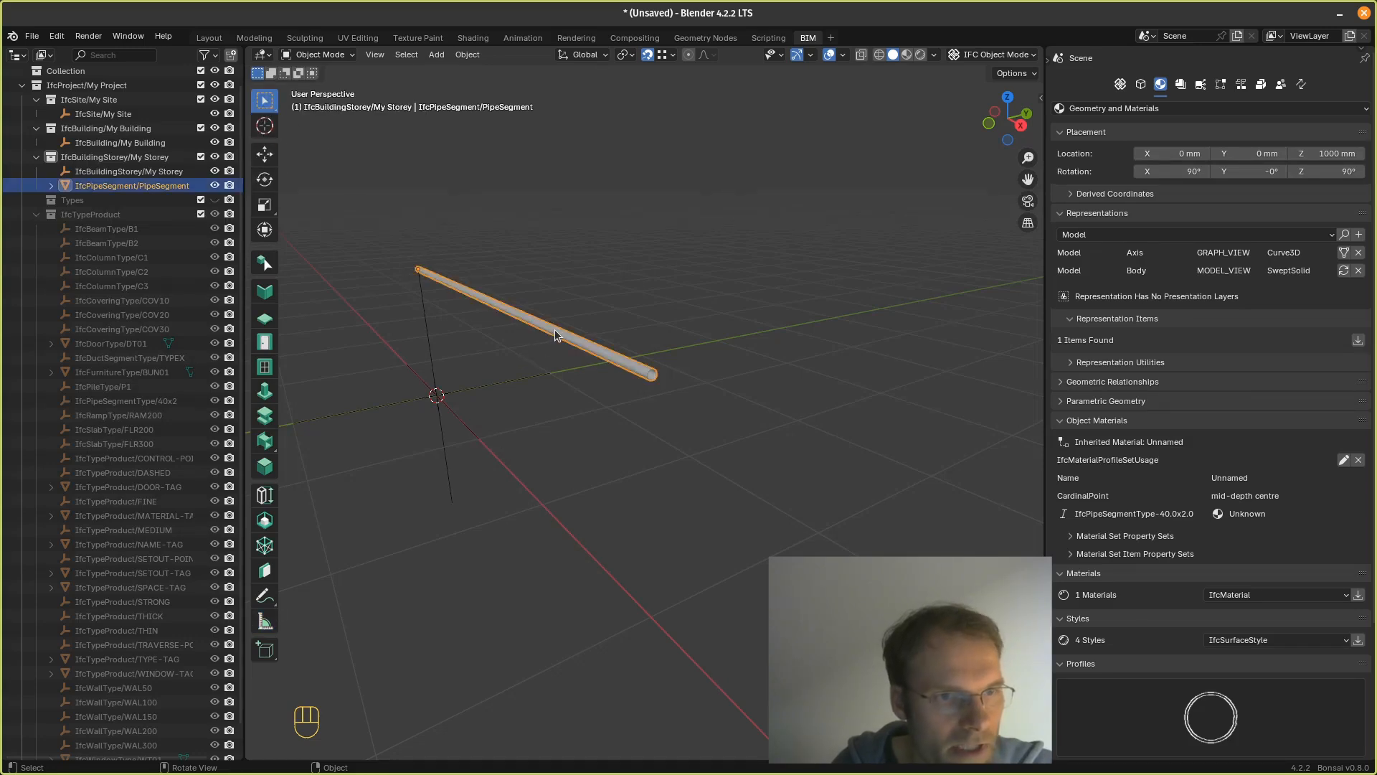
key(Delete)
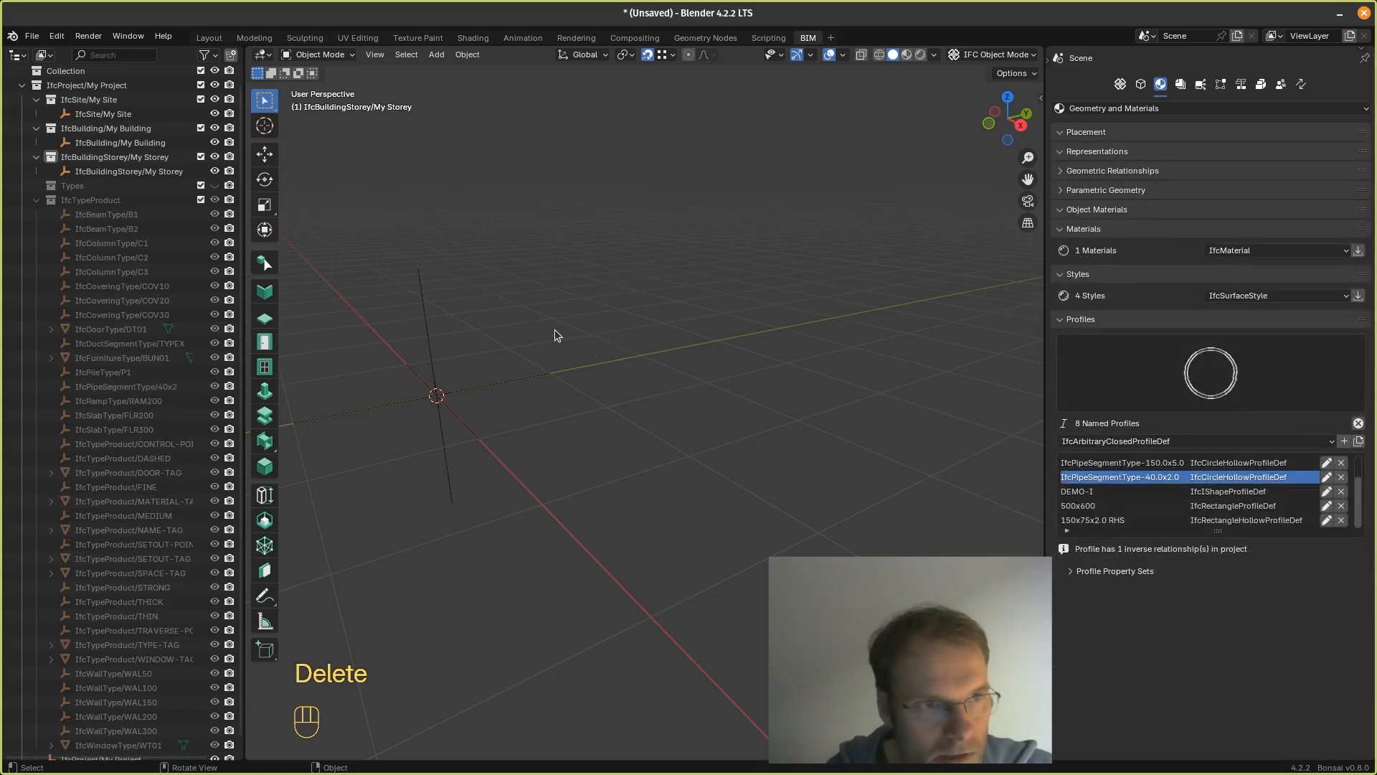
Step: Return to the general tool for all construction classes and add a mesh cylinder at the 3D cursor
scroll(496, 391, down, 2)
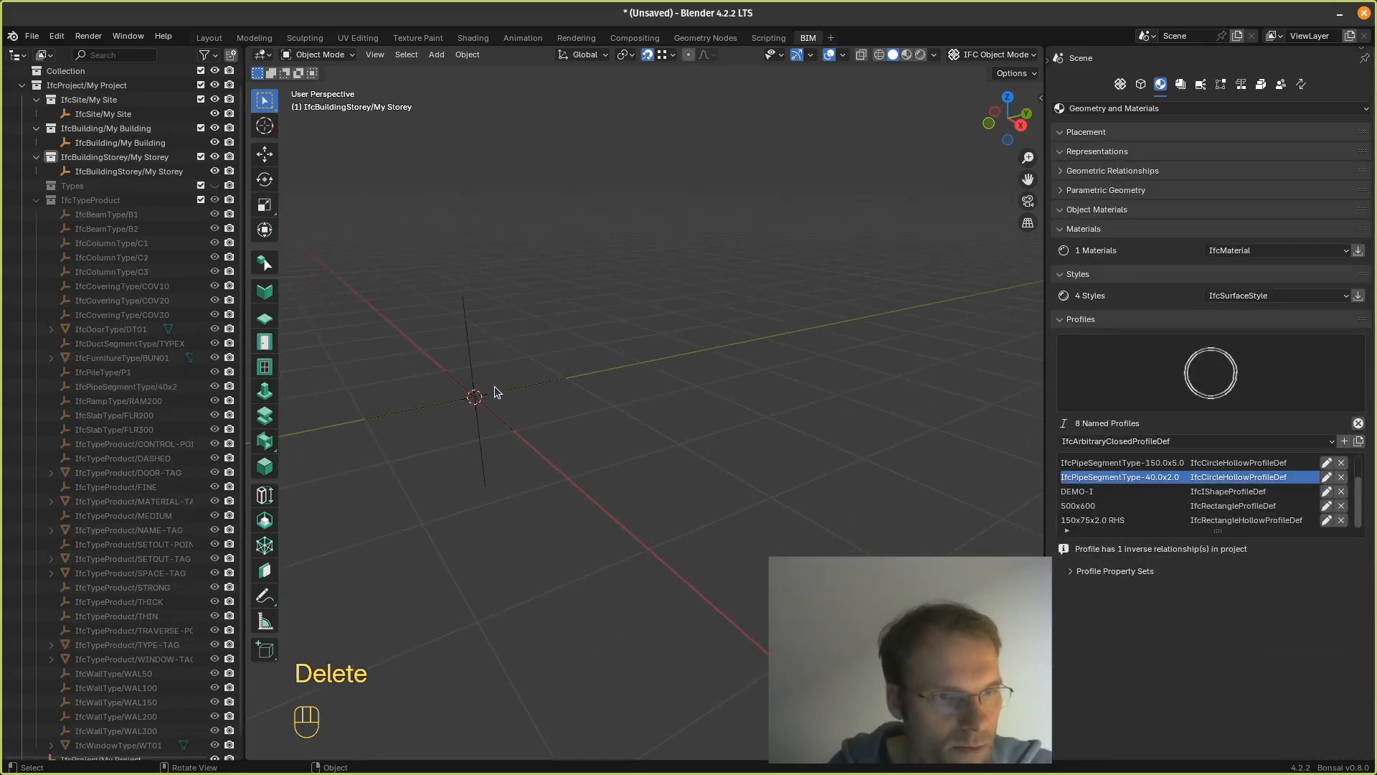
click(264, 467)
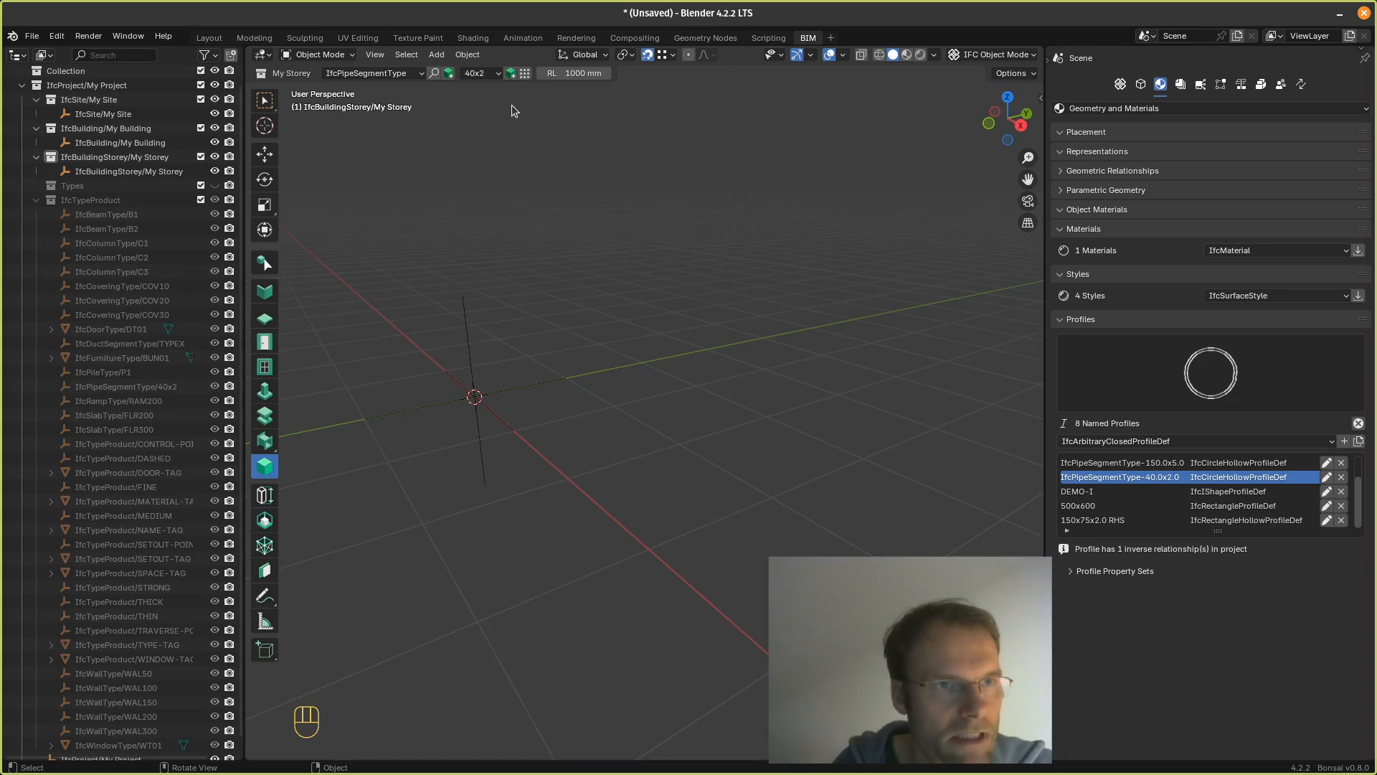
click(436, 54)
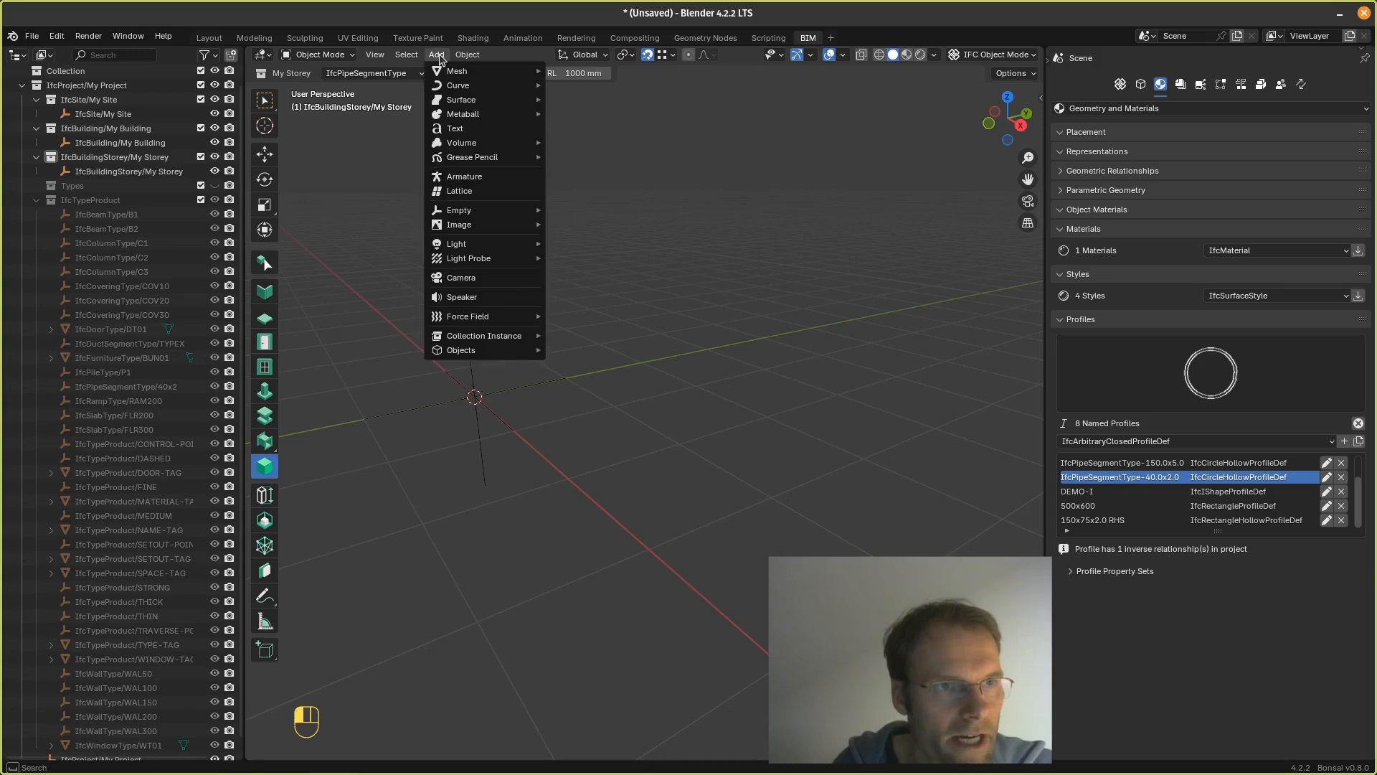
mouse_move(457, 71)
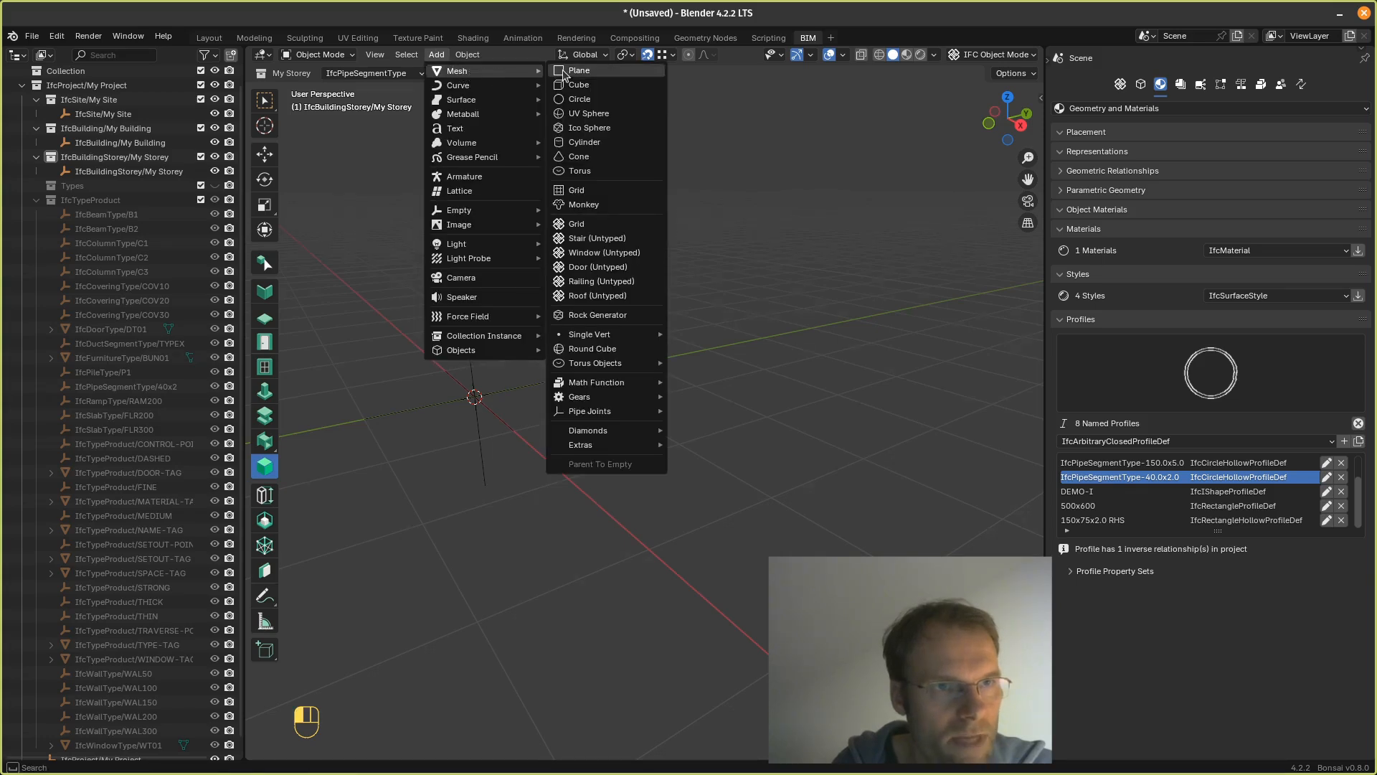
click(581, 143)
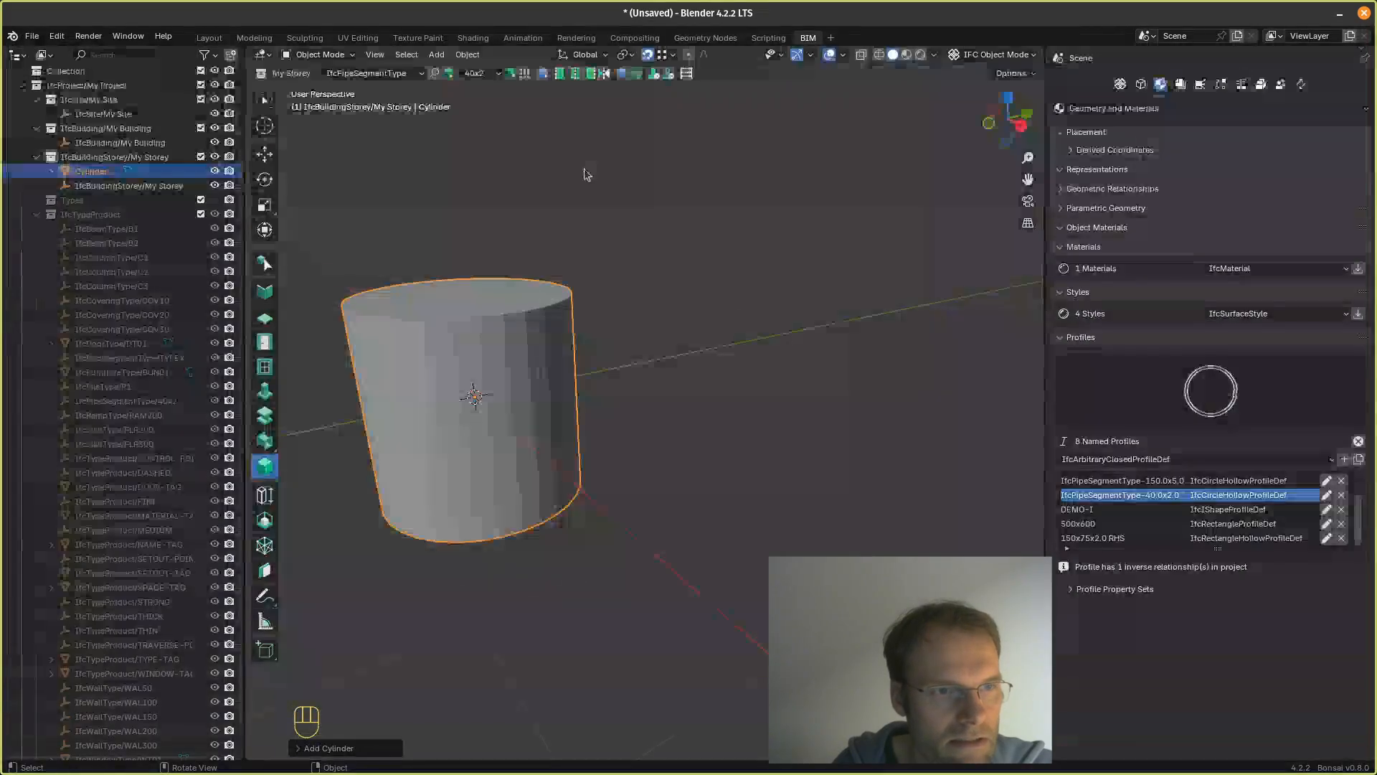
Step: Set the new cylinder's radius to 300 mm and its depth to 1000 mm
click(320, 748)
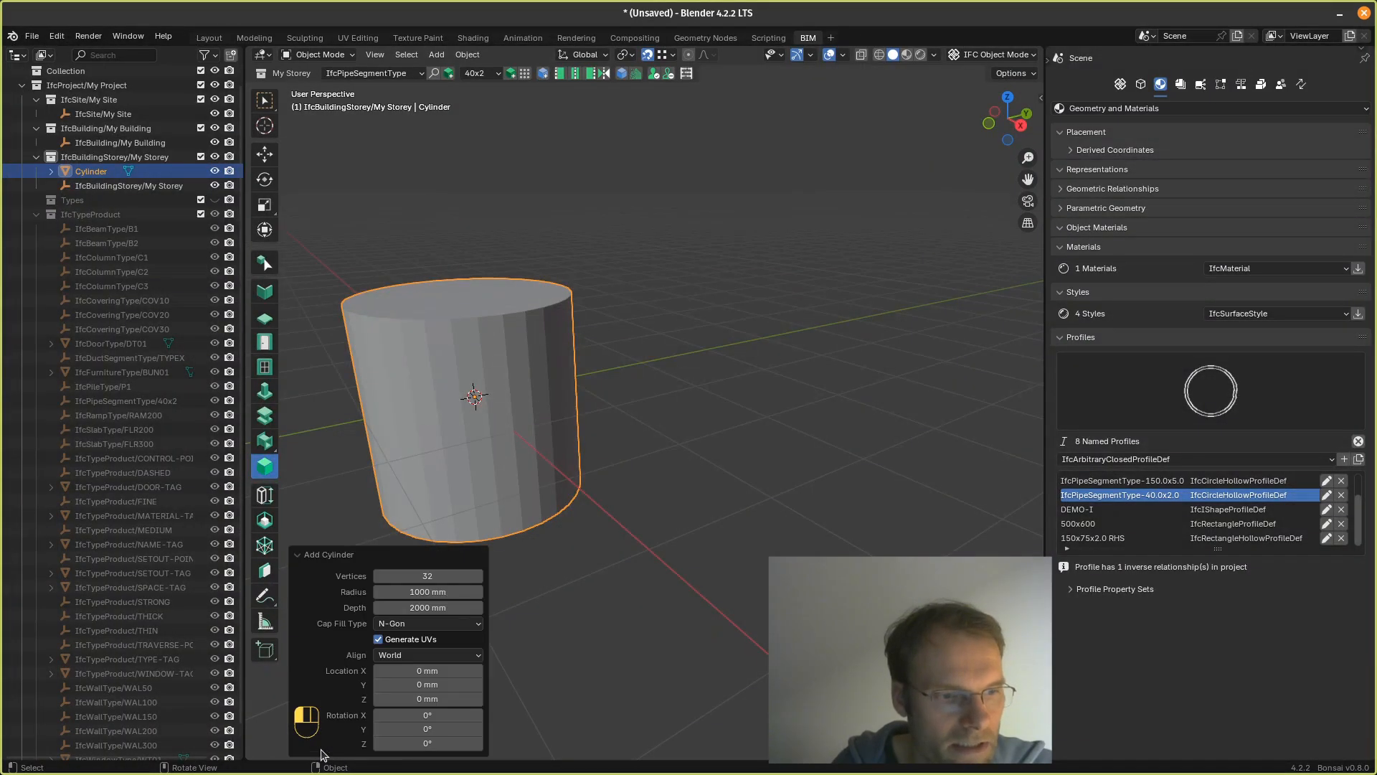
click(434, 593)
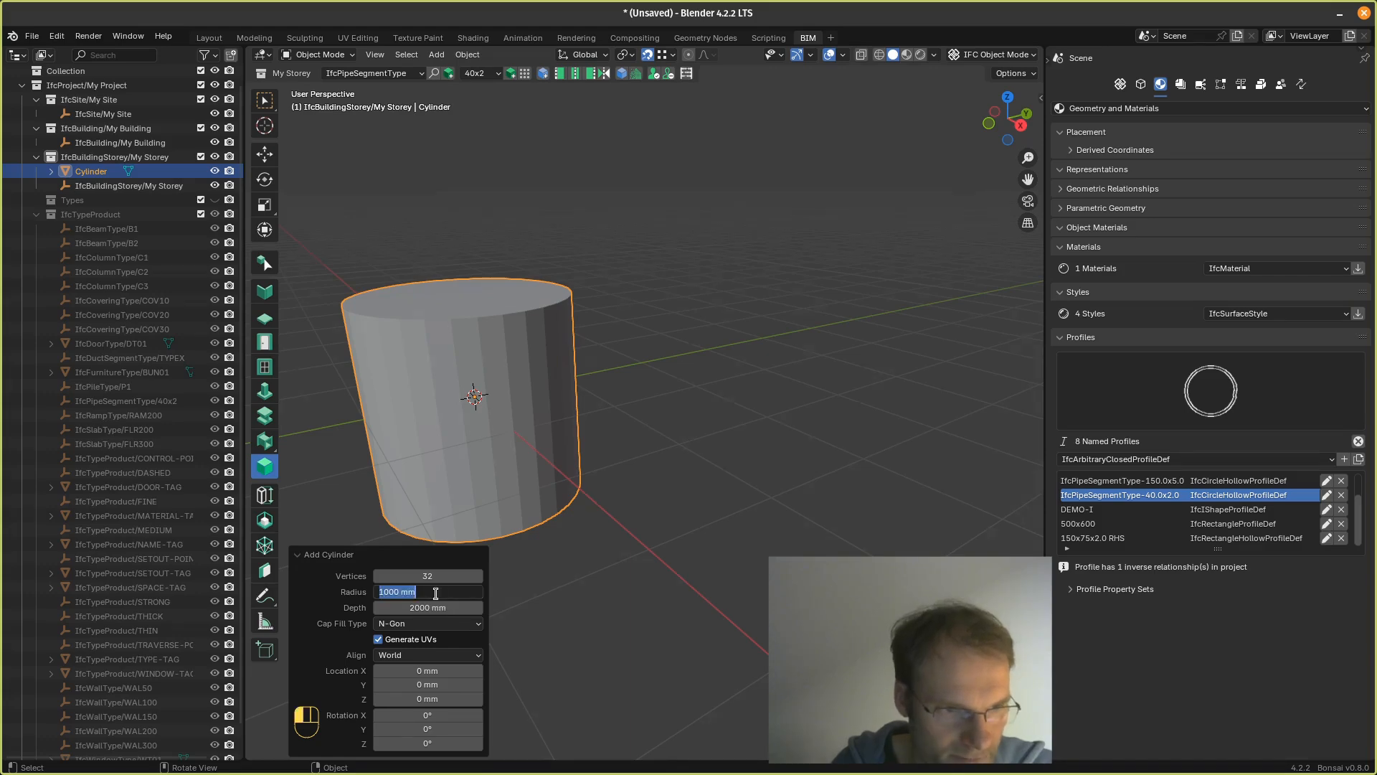
click(386, 592)
key(BackSpace)
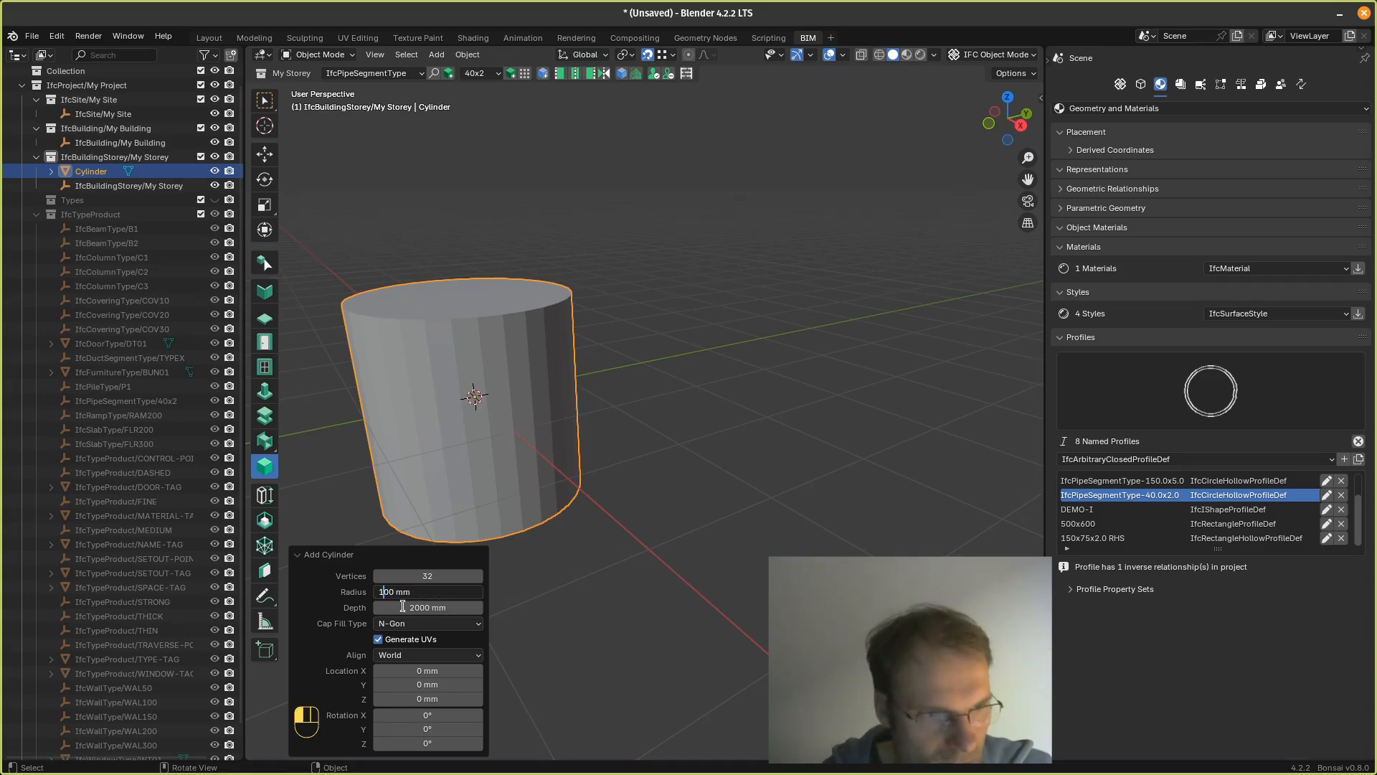
key(BackSpace)
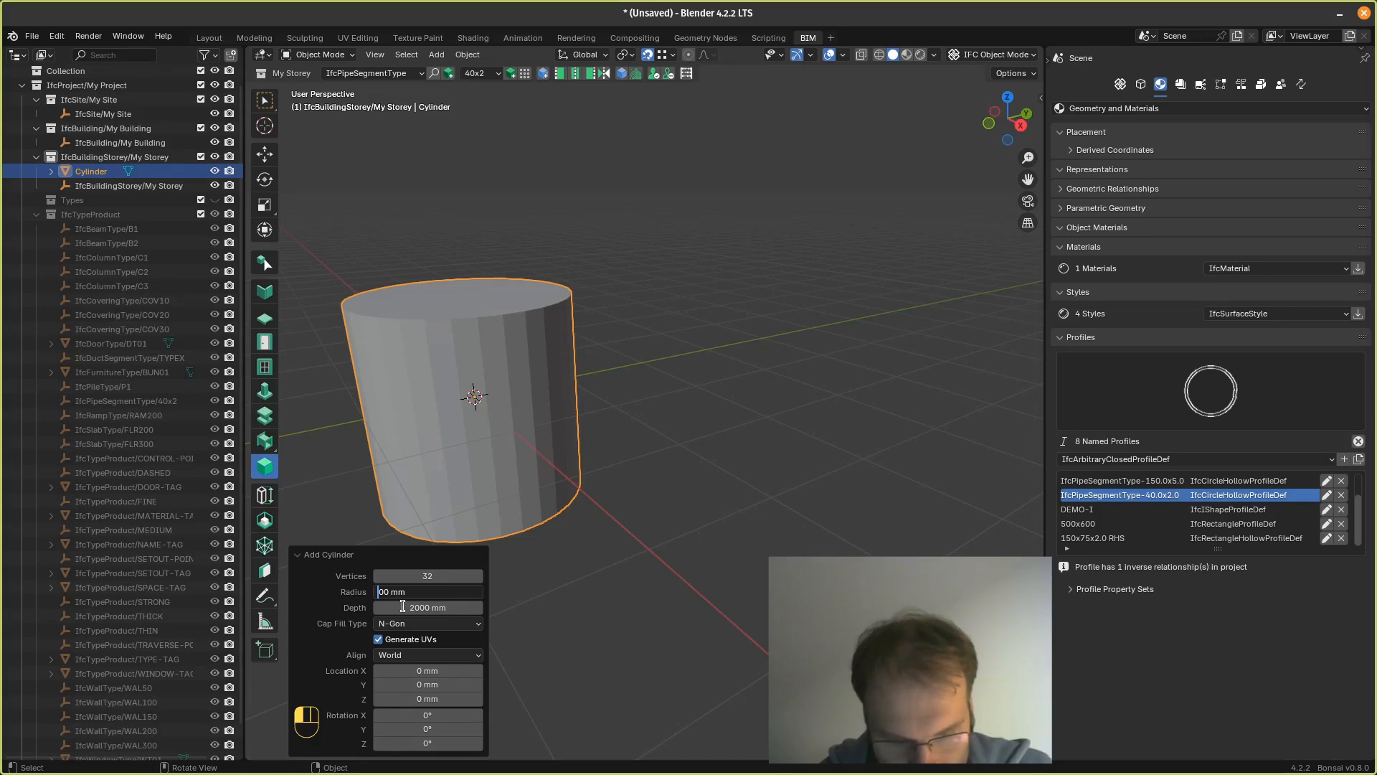
text(3)
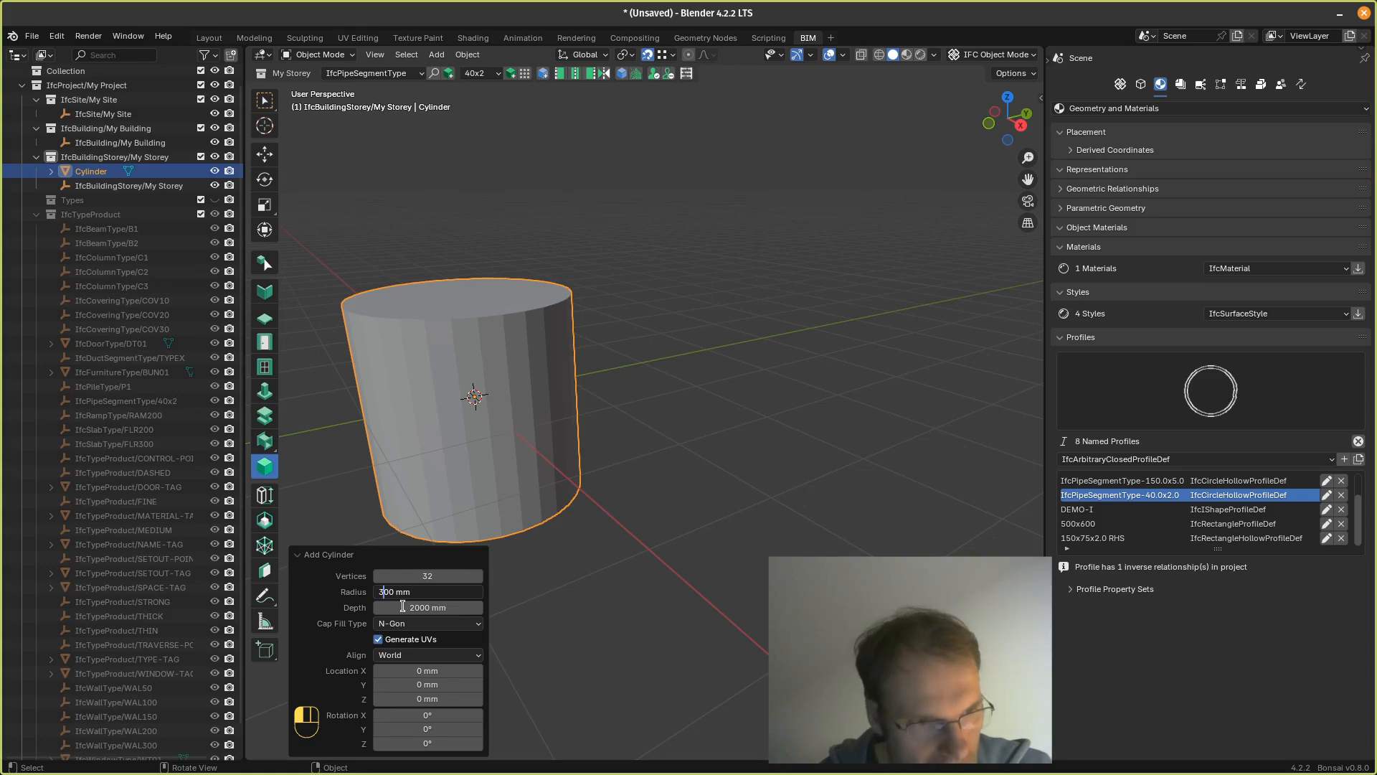
click(402, 607)
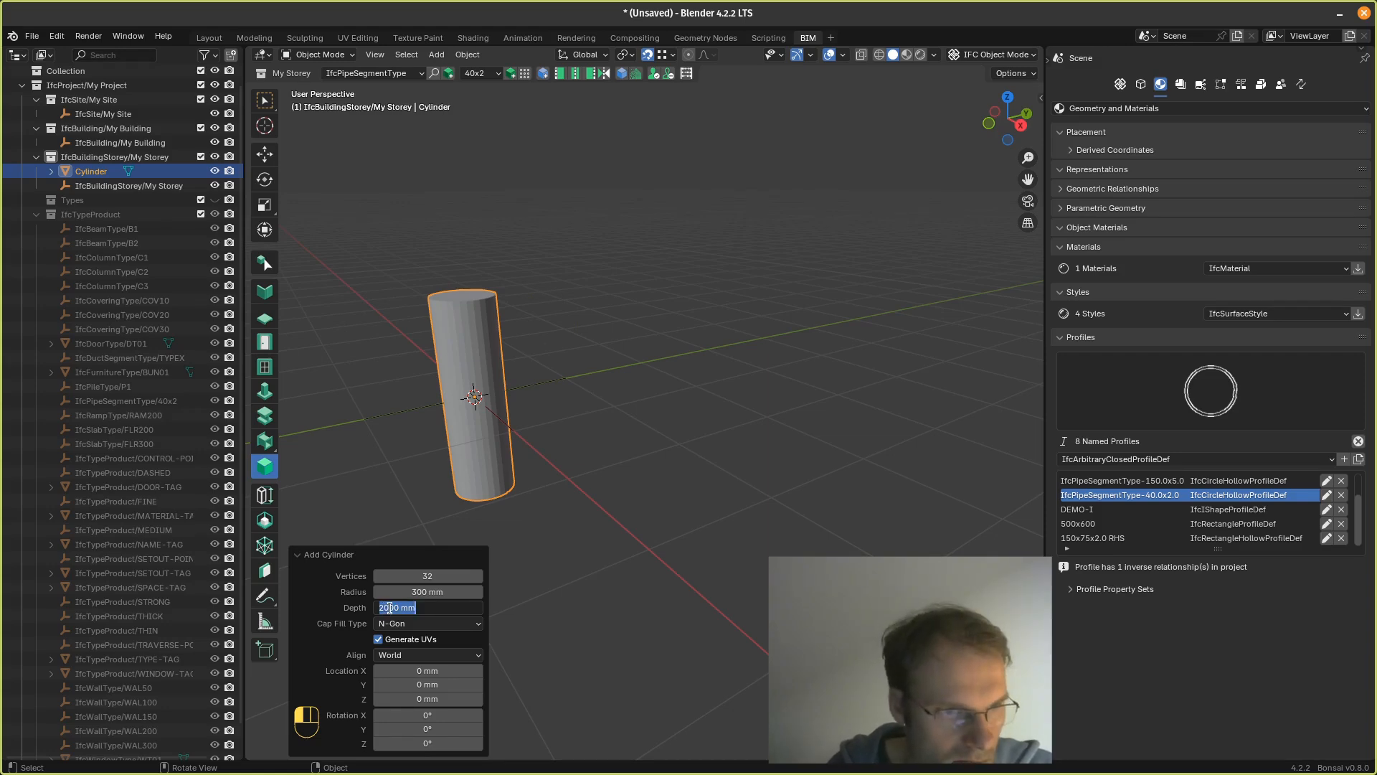
click(389, 607)
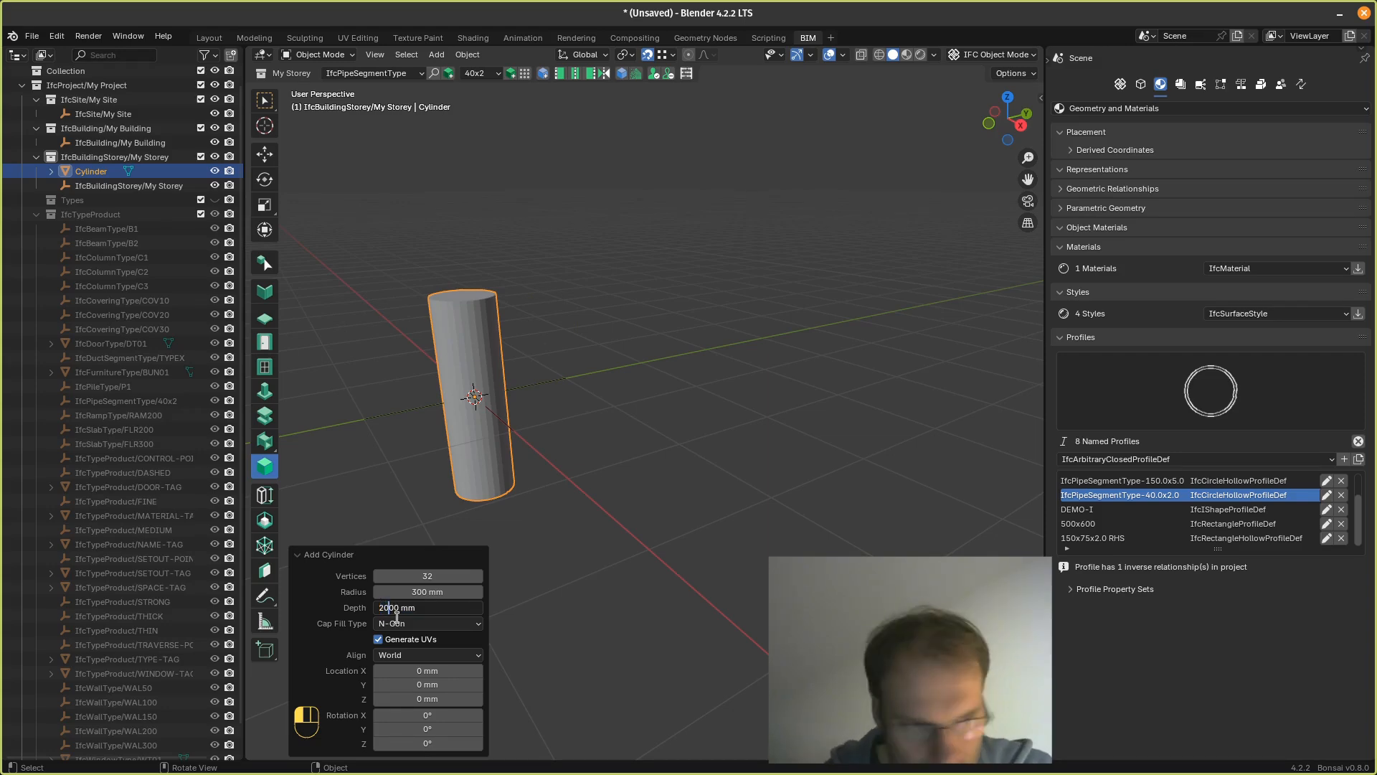
text(1)
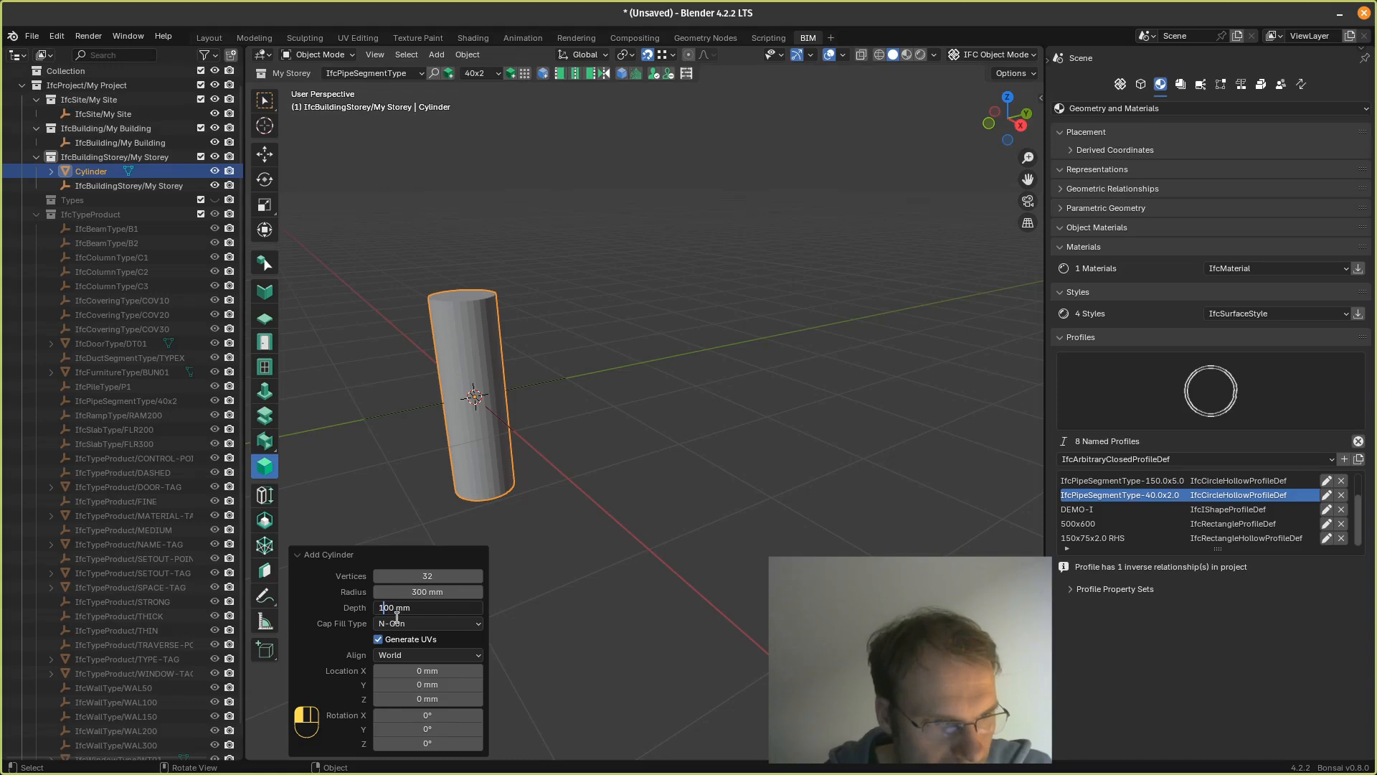
key(Return)
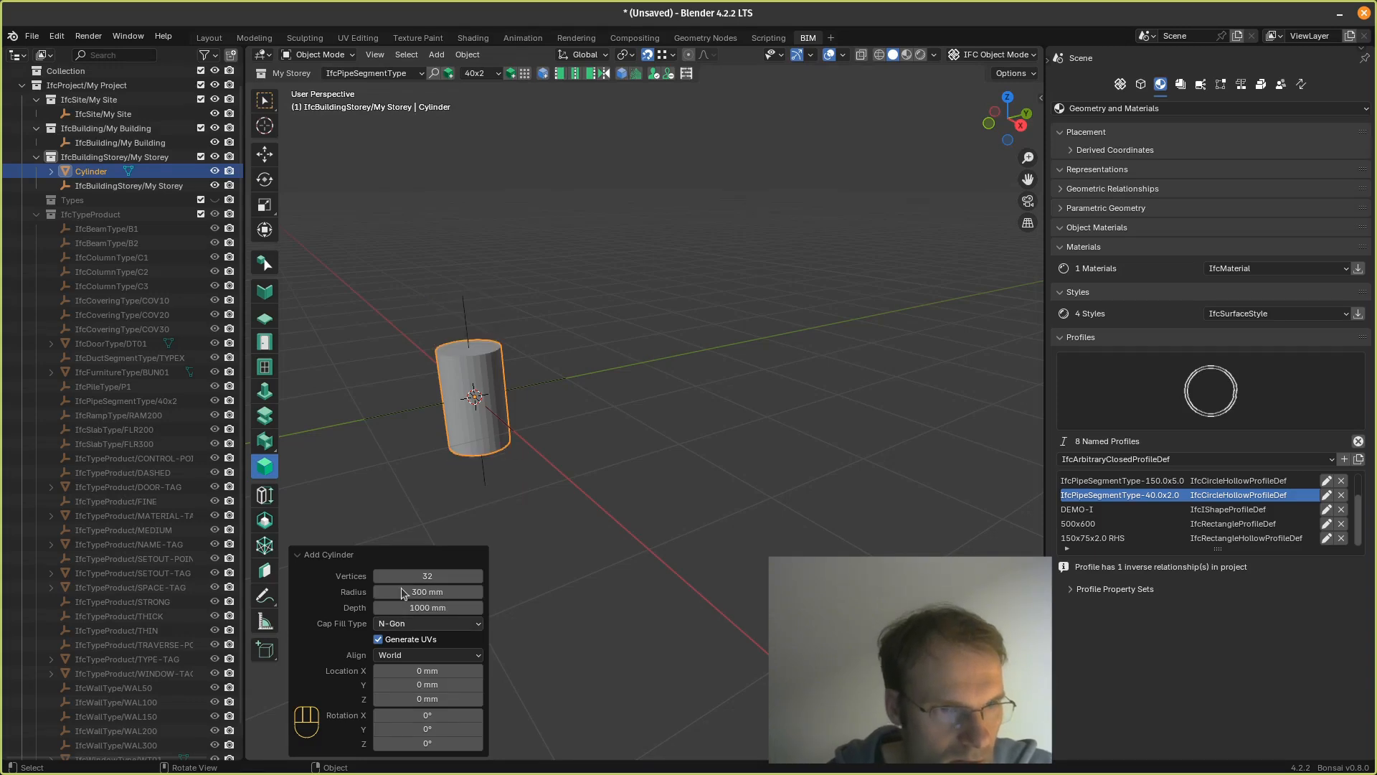
Step: Try an X location of 500 mm for the cylinder and set it back to 0 mm
click(419, 670)
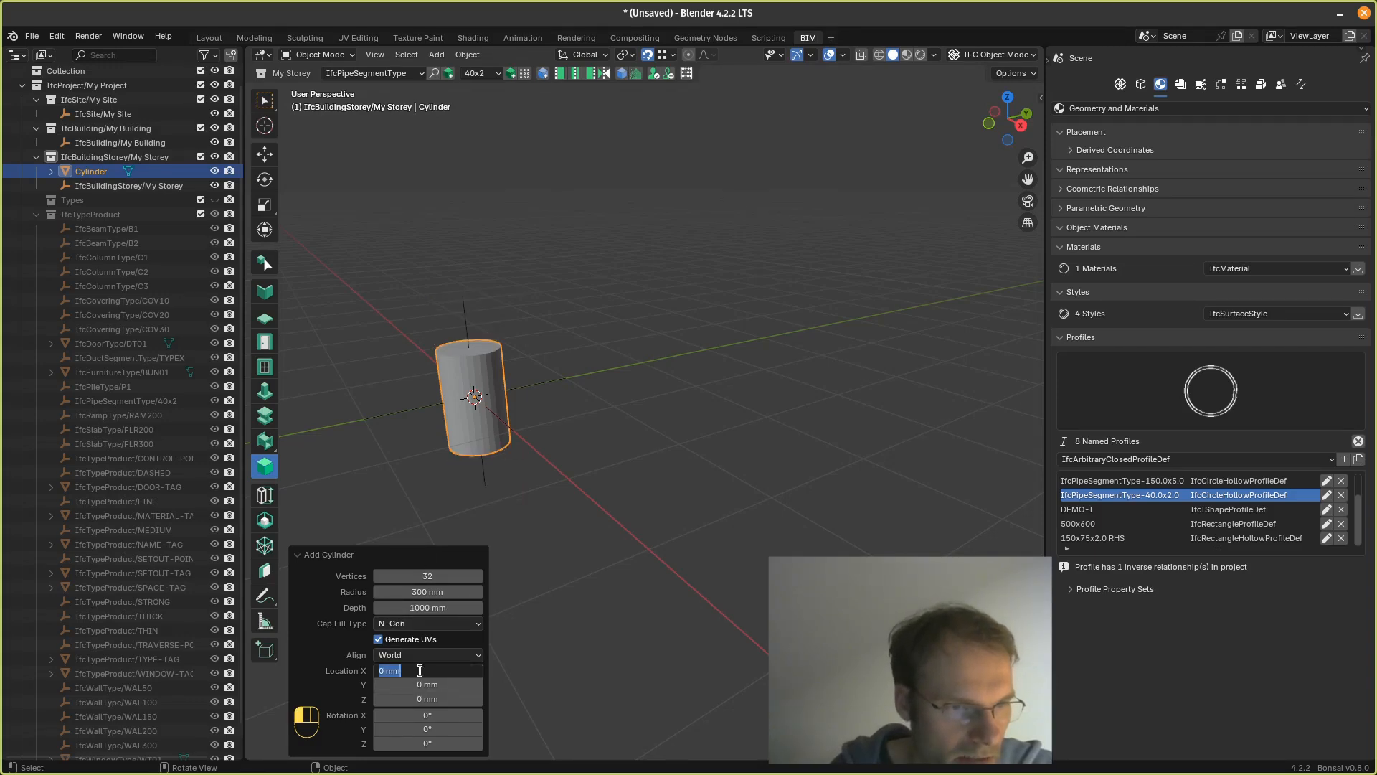
click(380, 670)
text(50)
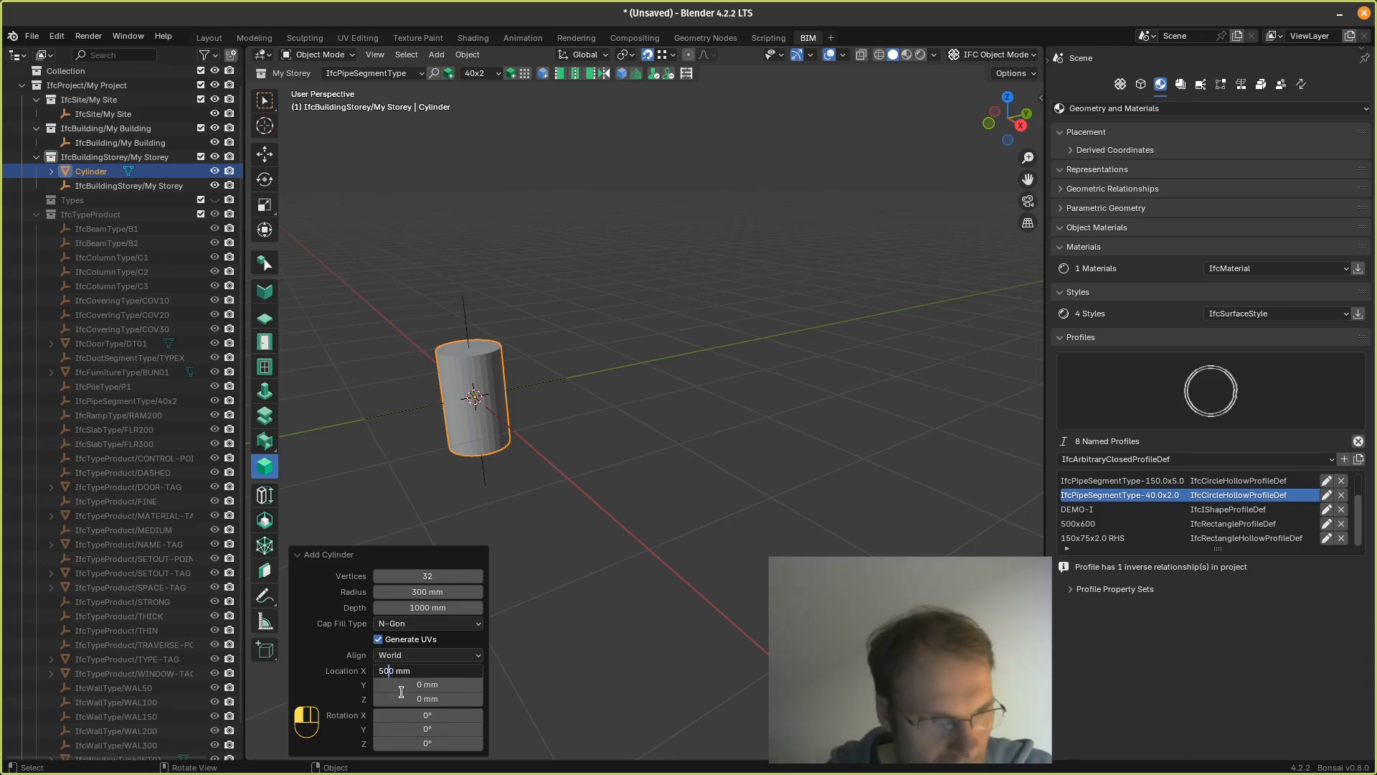
key(Return)
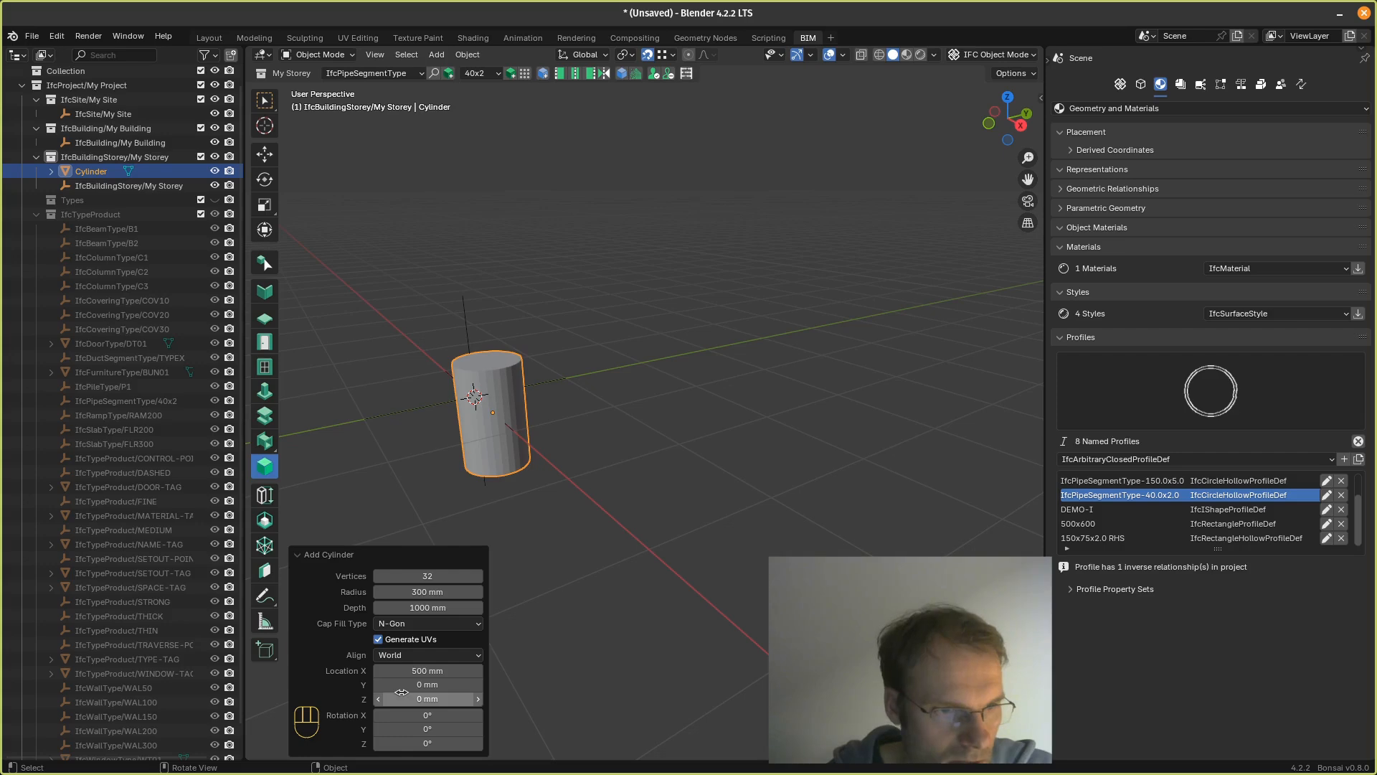
click(406, 670)
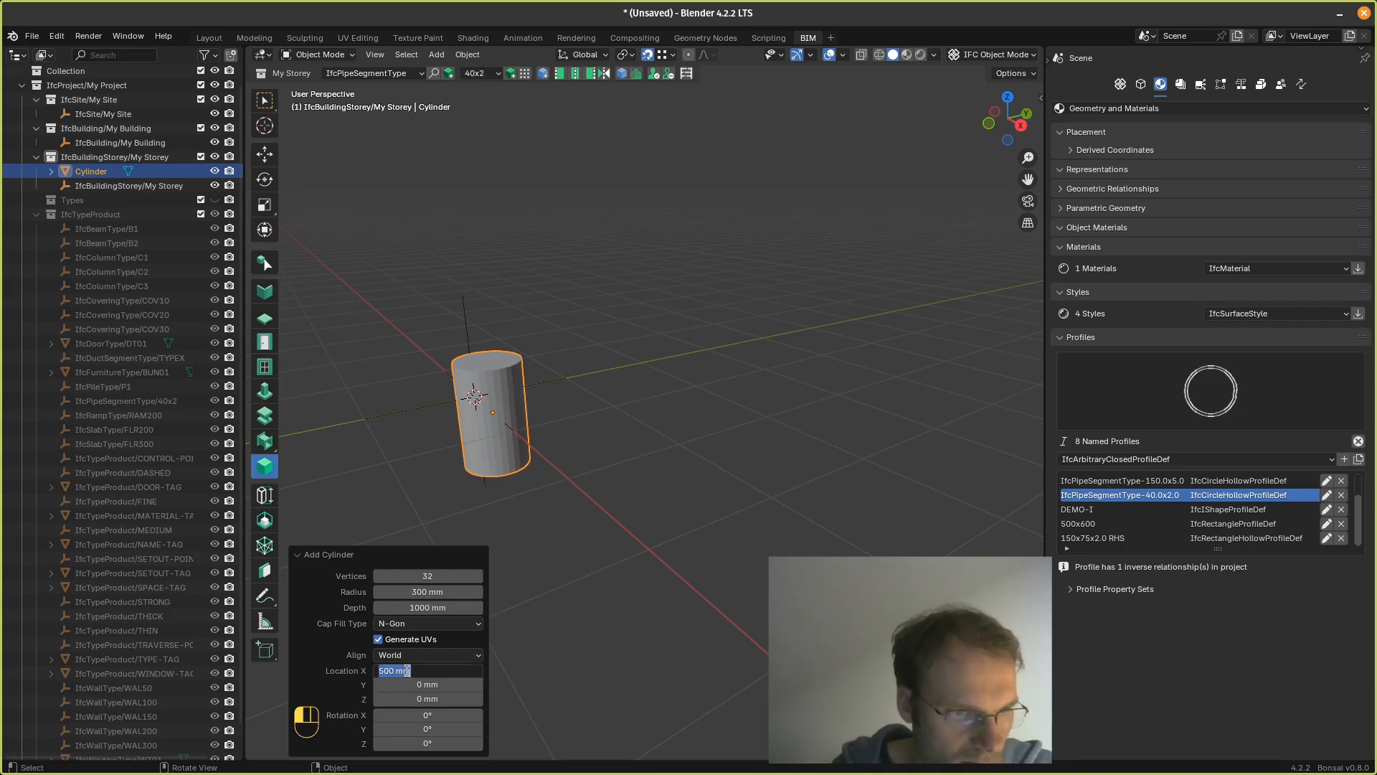
text(0)
key(Return)
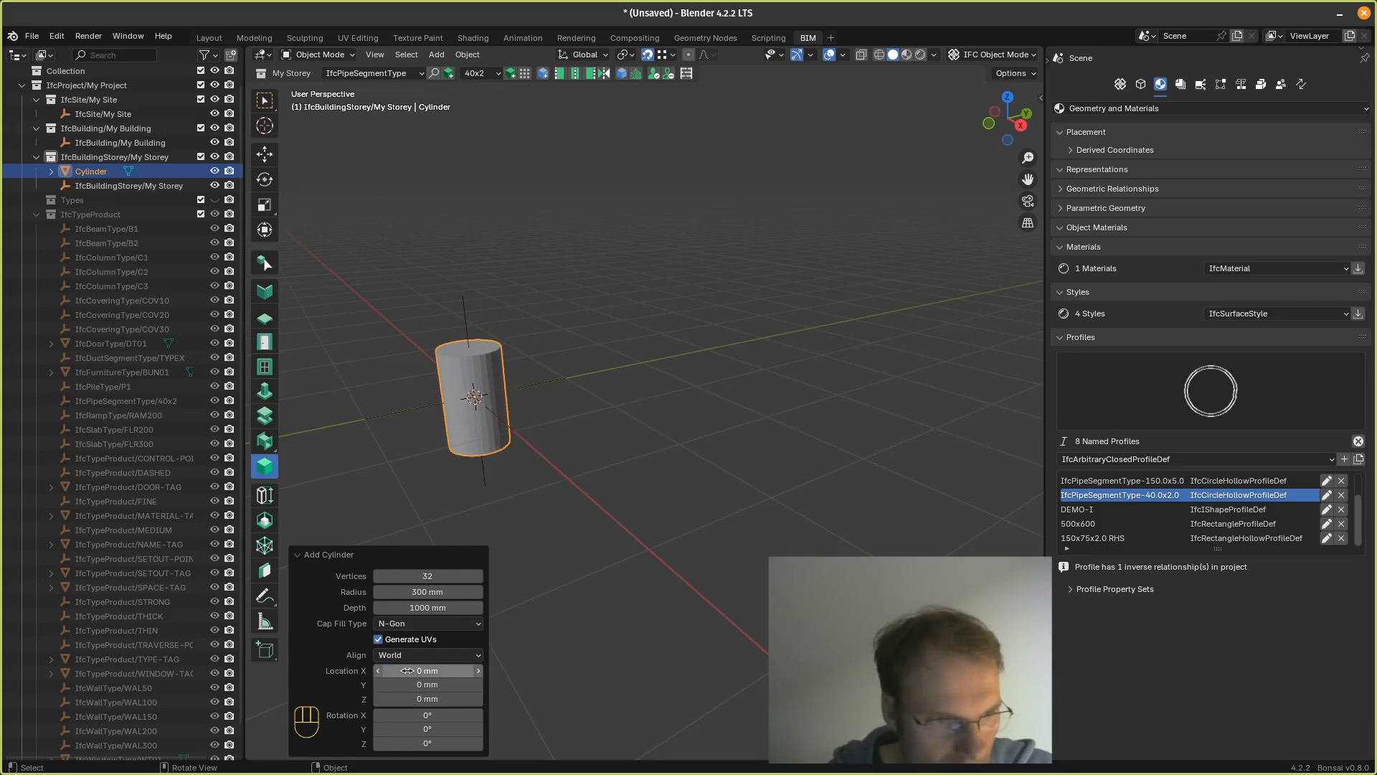
Step: Set the cylinder's Z location to 500 mm, deselect it and select it again
click(421, 698)
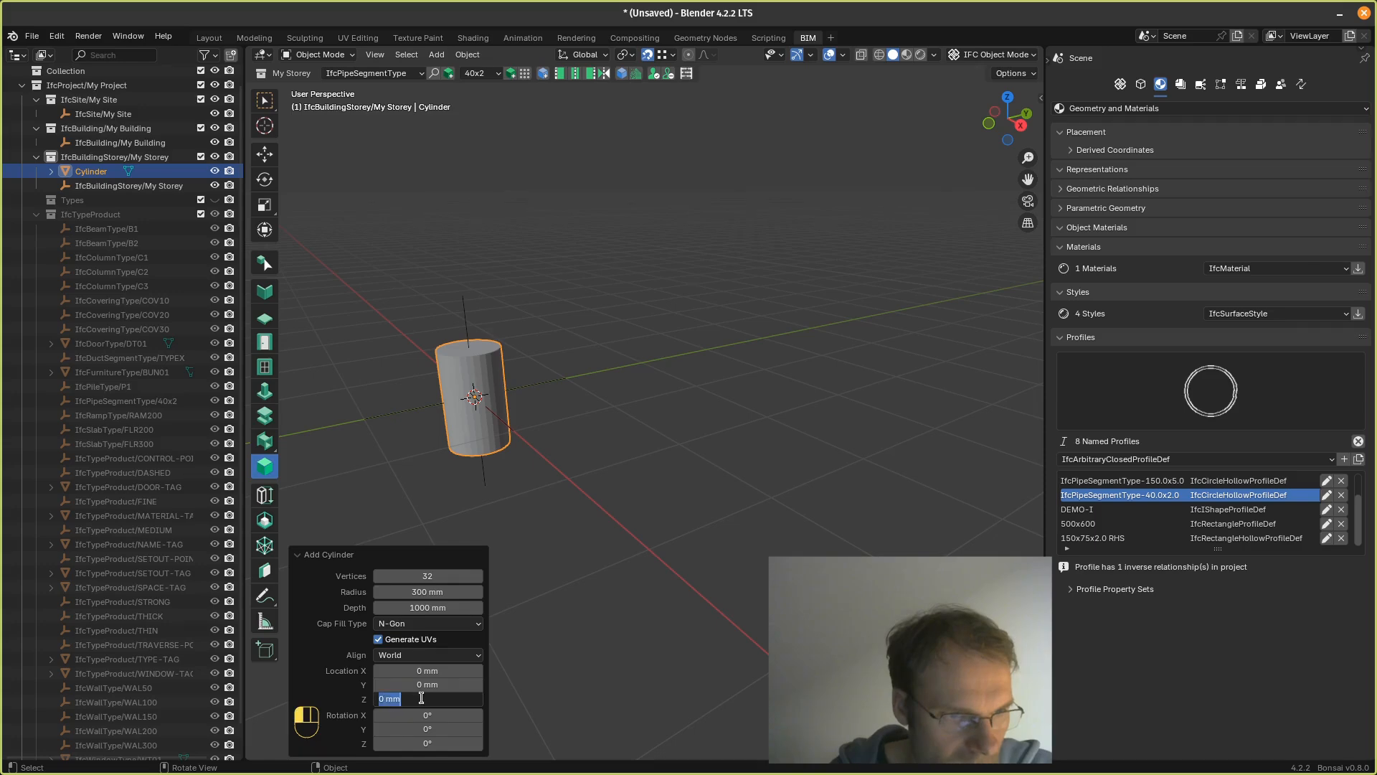
text(500)
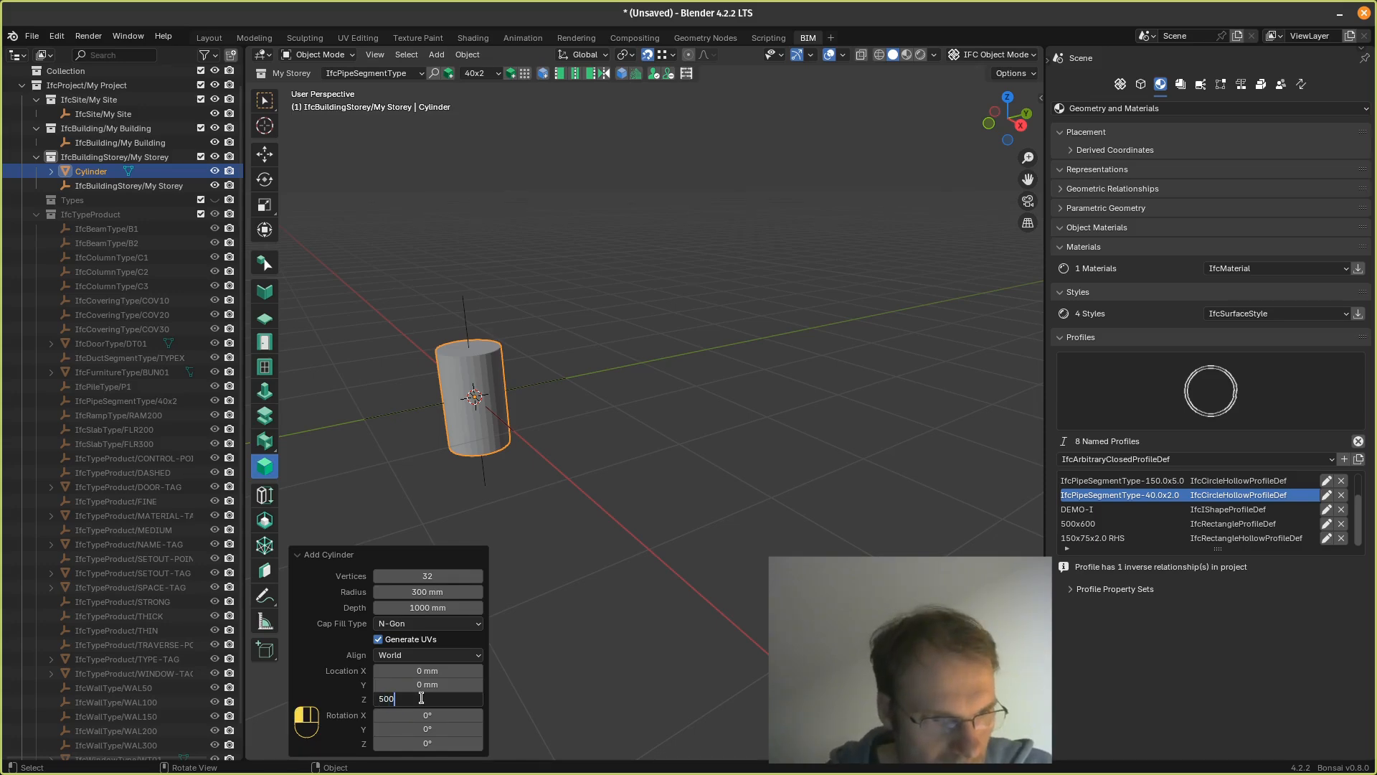
key(Return)
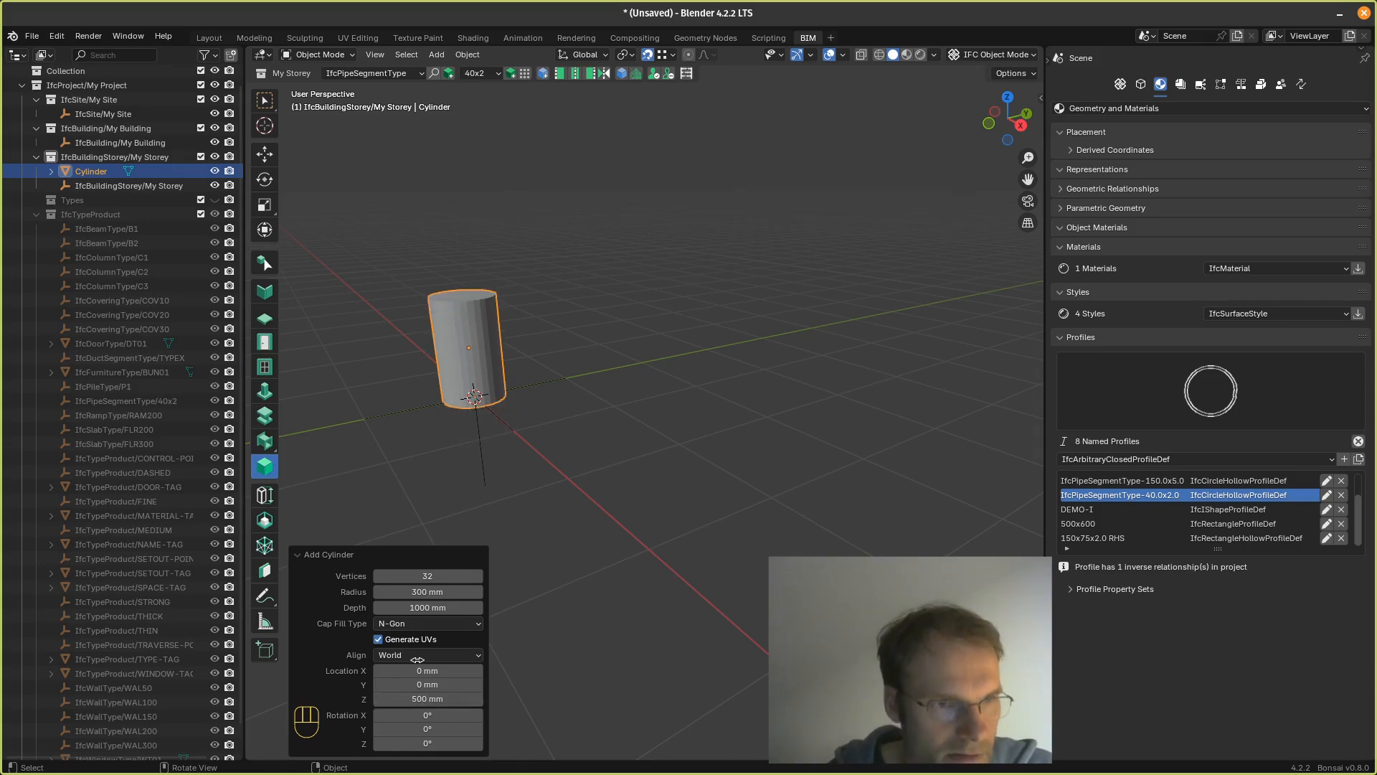
click(591, 427)
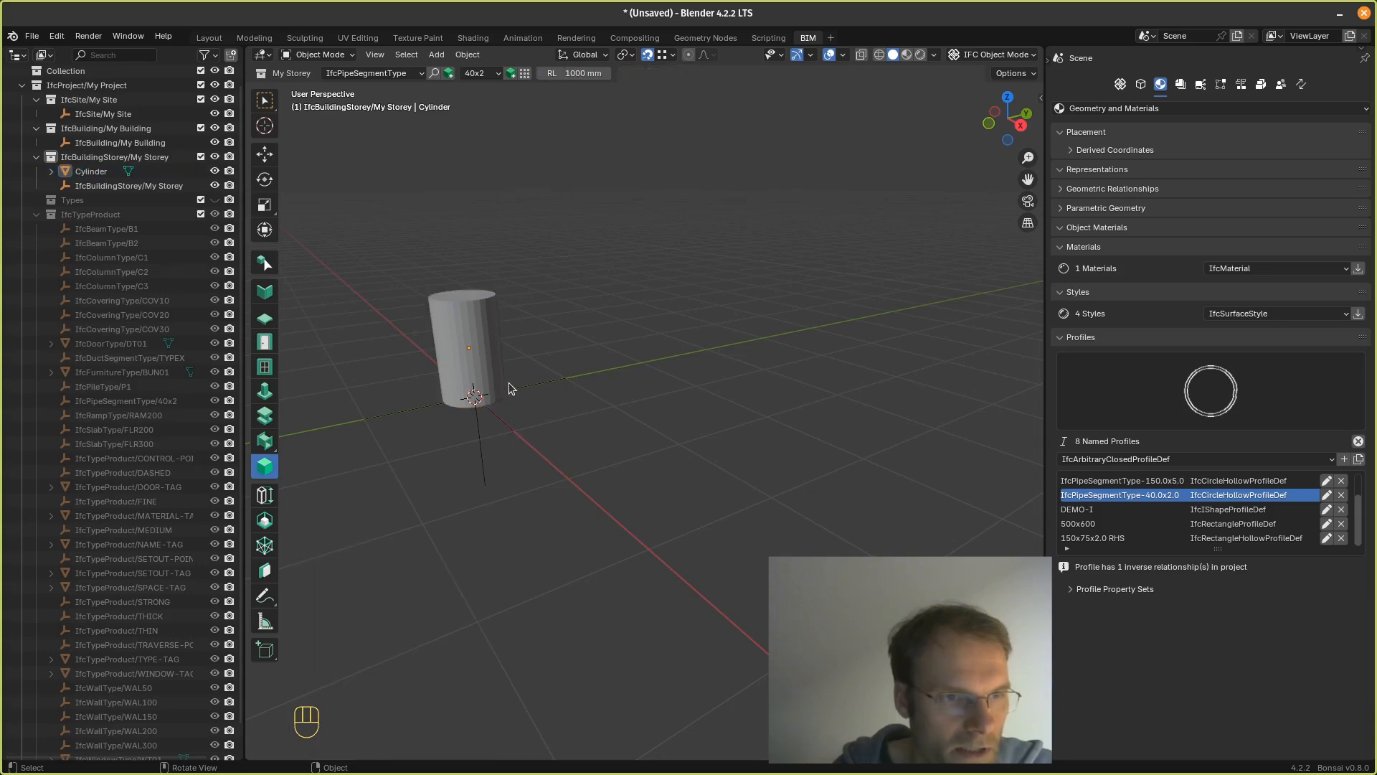
click(484, 354)
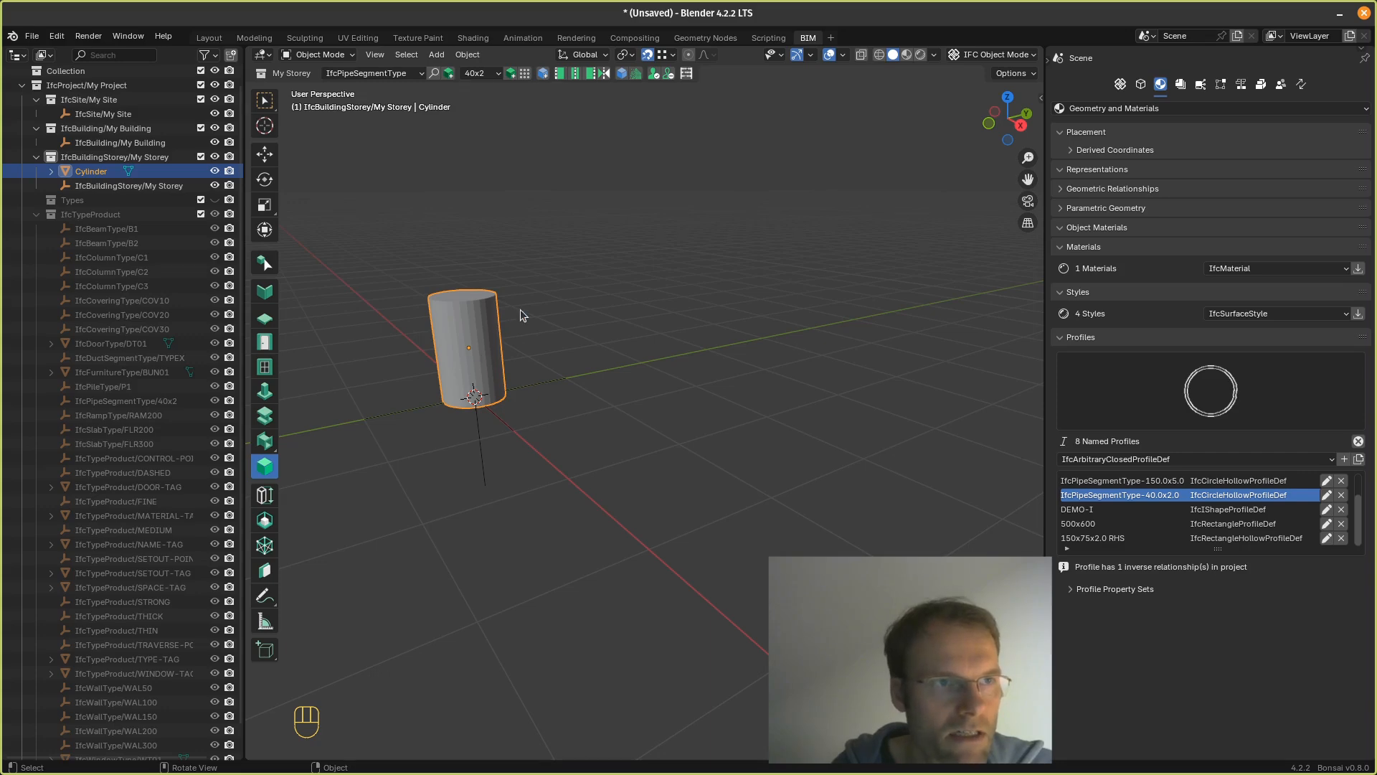
Step: Open the type manager for IfcPipeSegmentType and review its predefined types and the selectable IFC classes
click(525, 75)
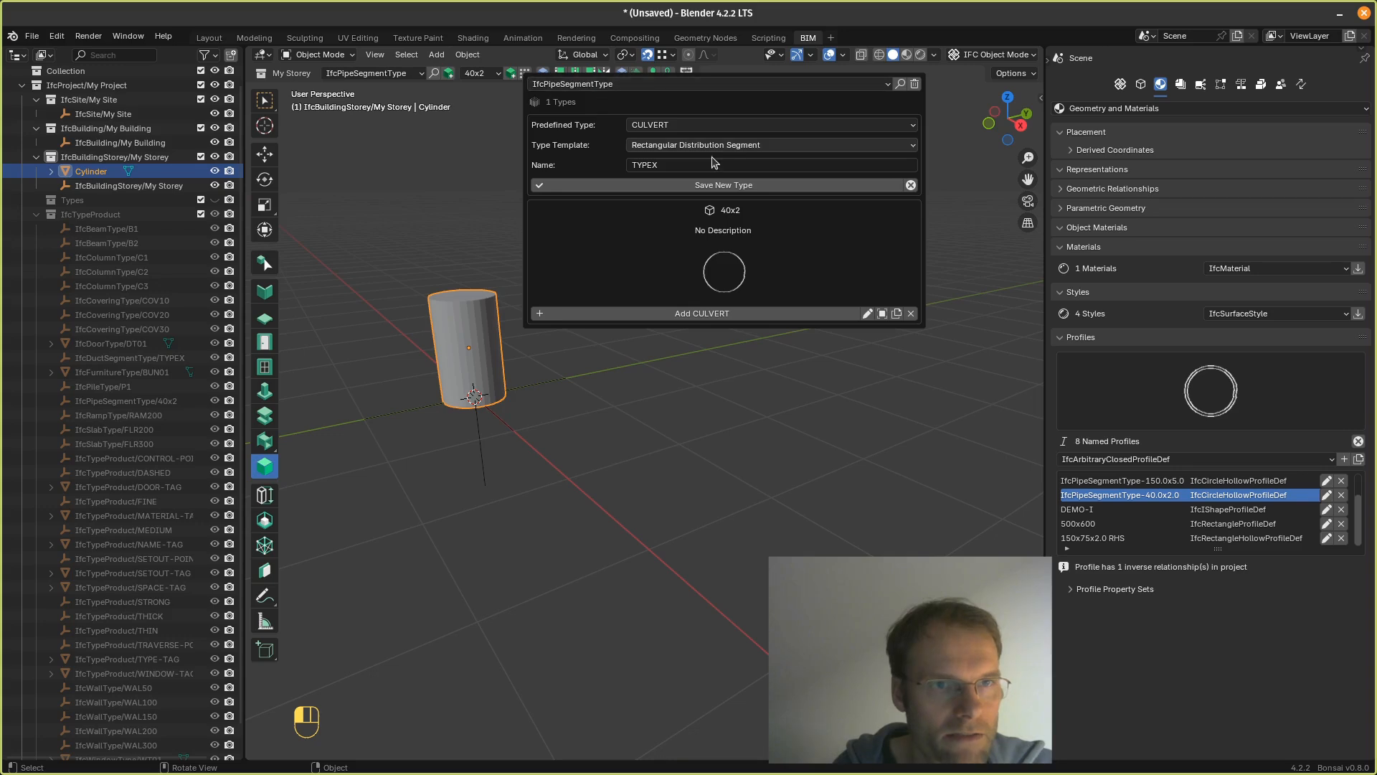
click(911, 126)
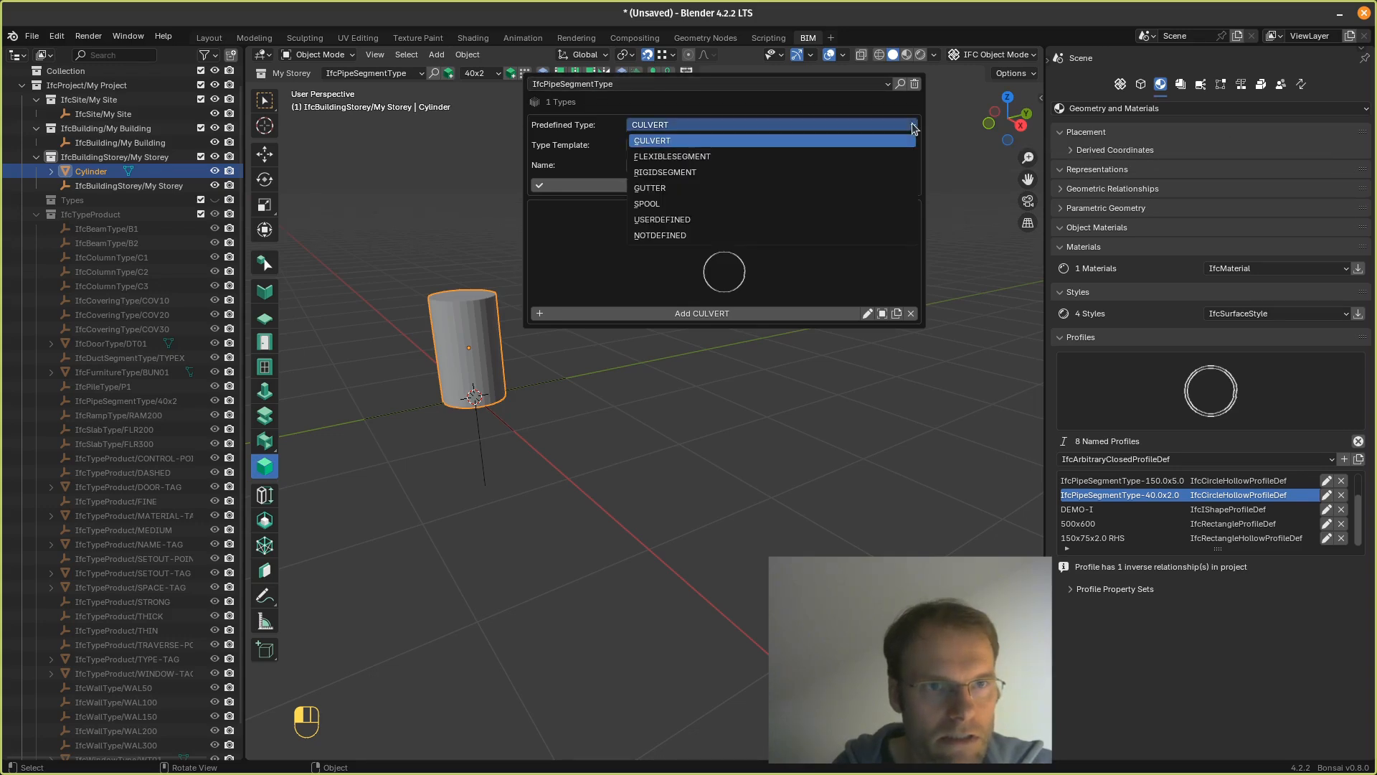
click(888, 82)
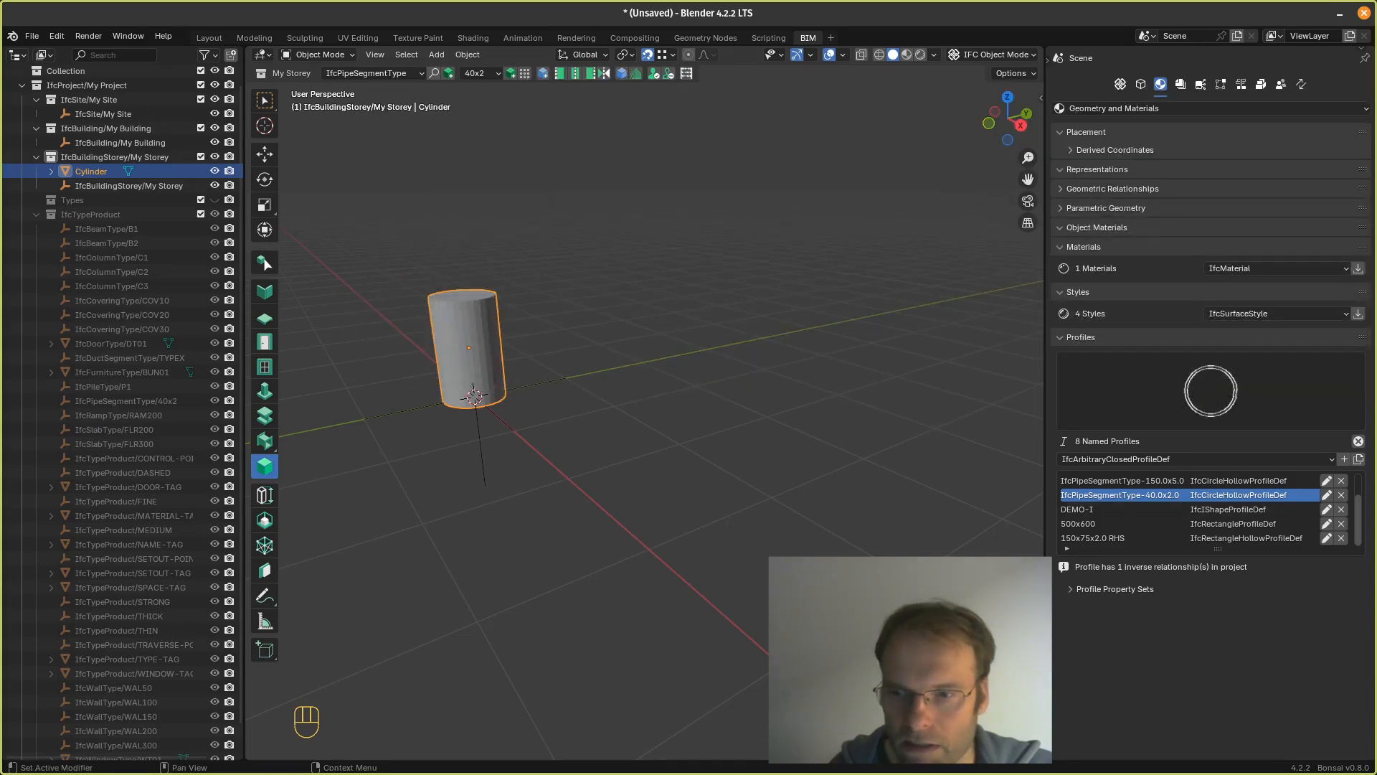
Step: Switch to the browser's bonsaibim.org IFC class search page and search IFC4 classes for "tank storage"
key(alt+Tab)
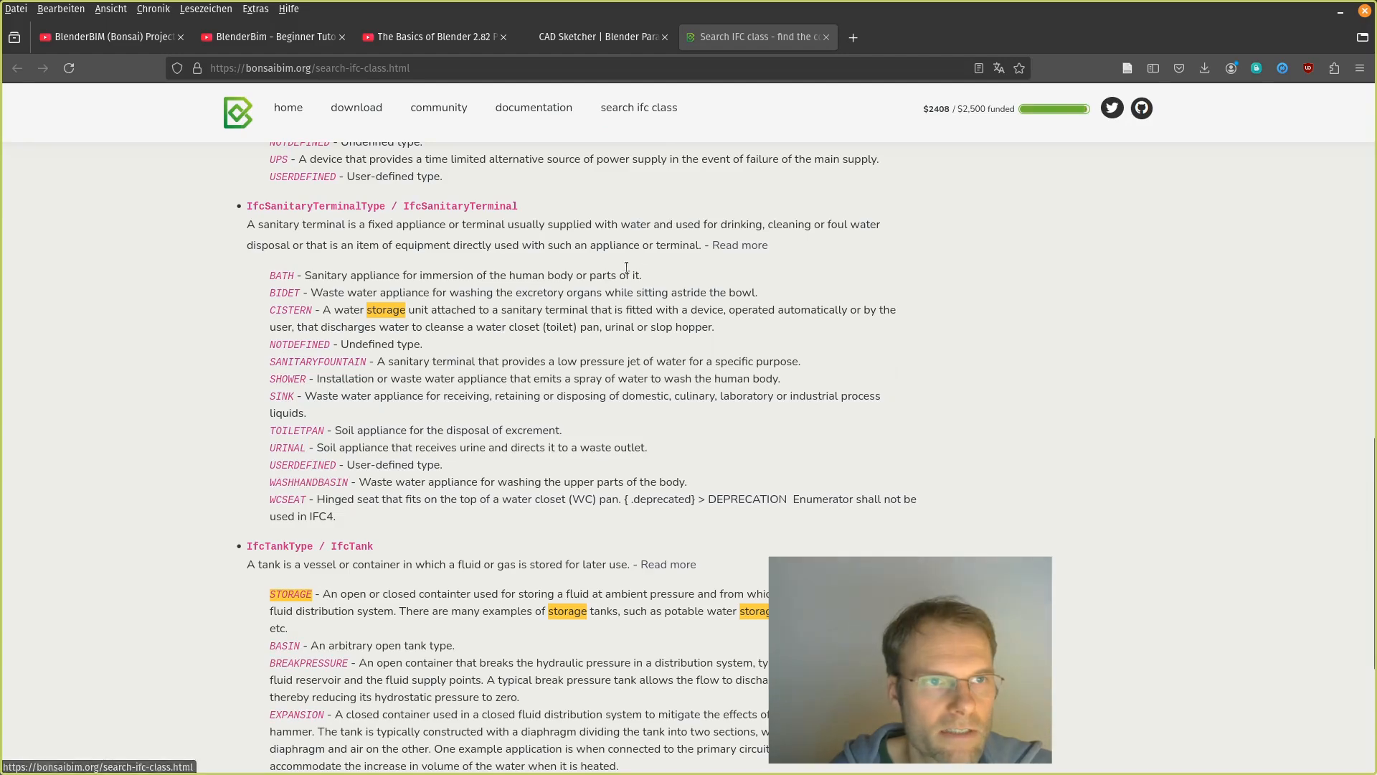
scroll(613, 351, up, 5)
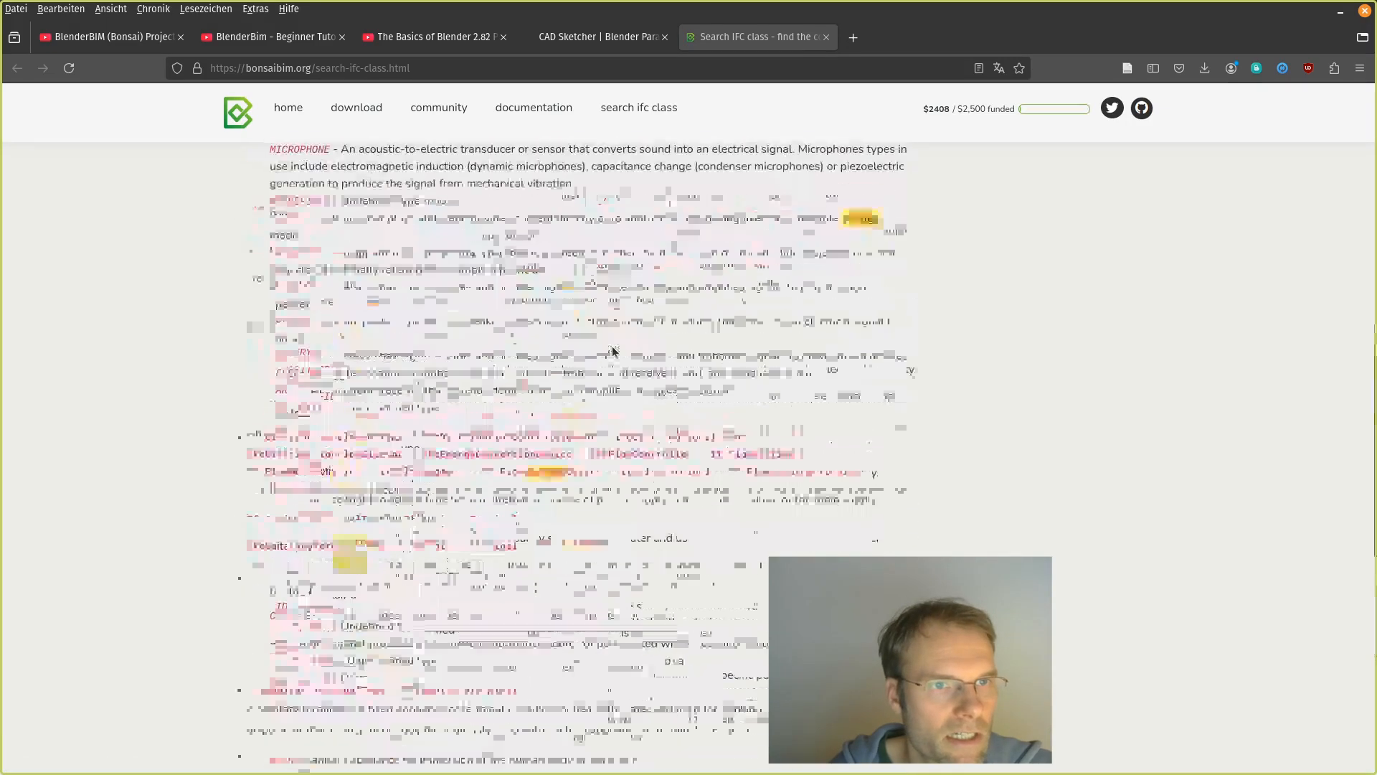
scroll(613, 351, up, 6)
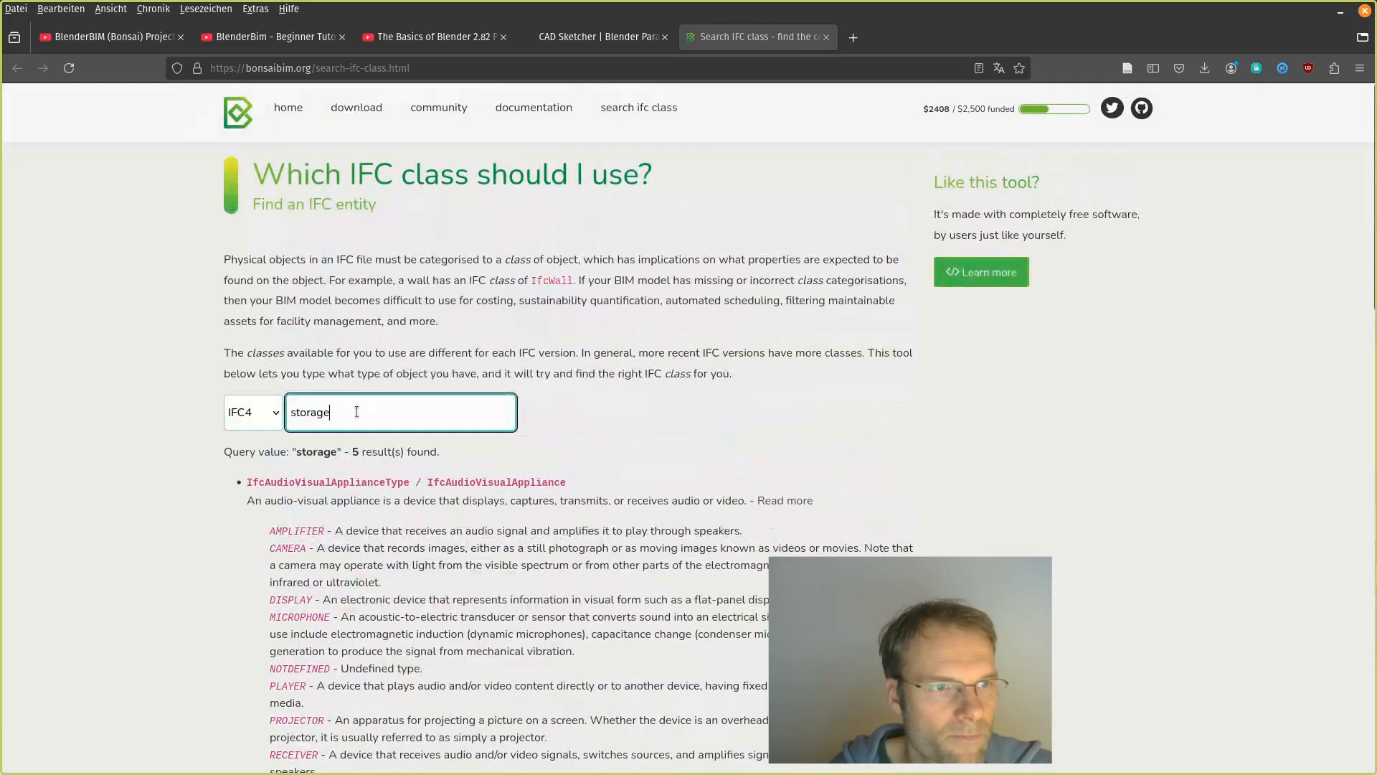
double_click(357, 412)
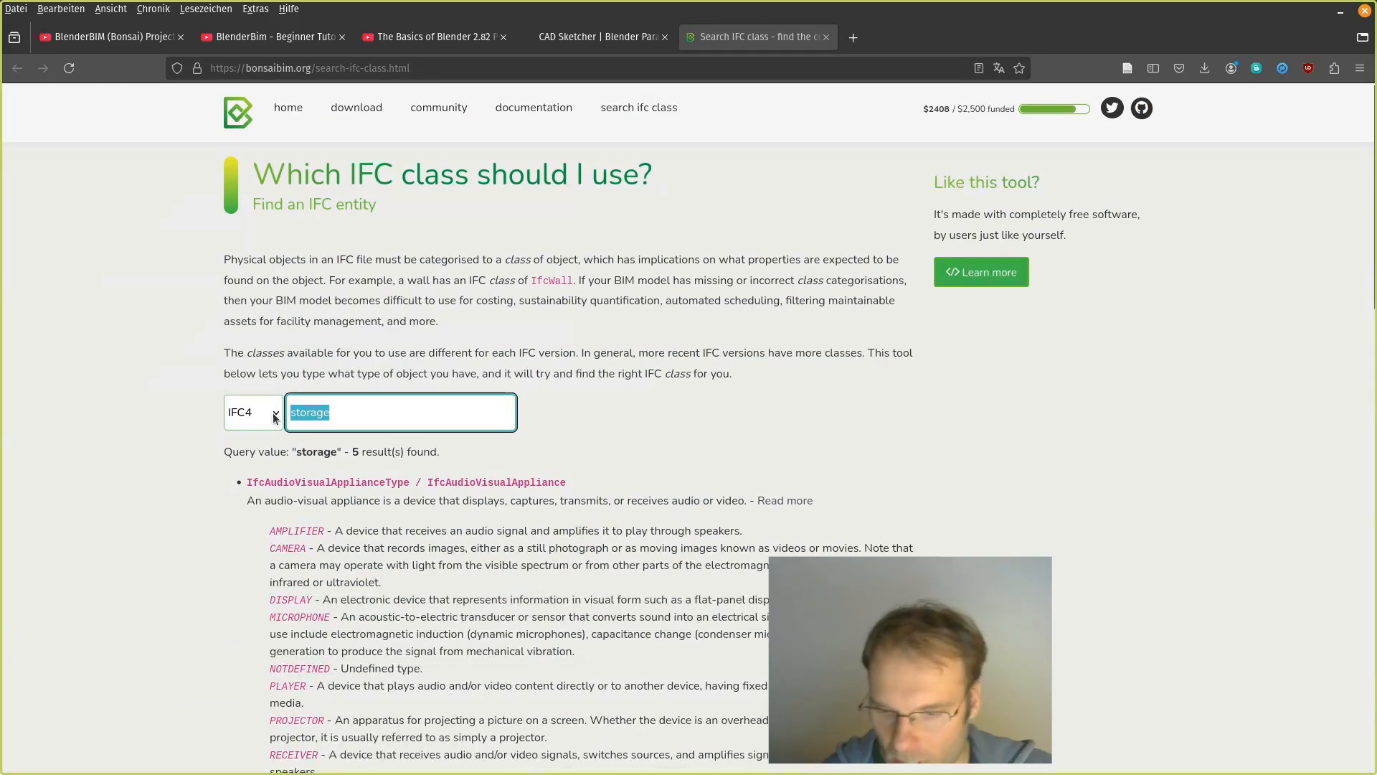
key(BackSpace)
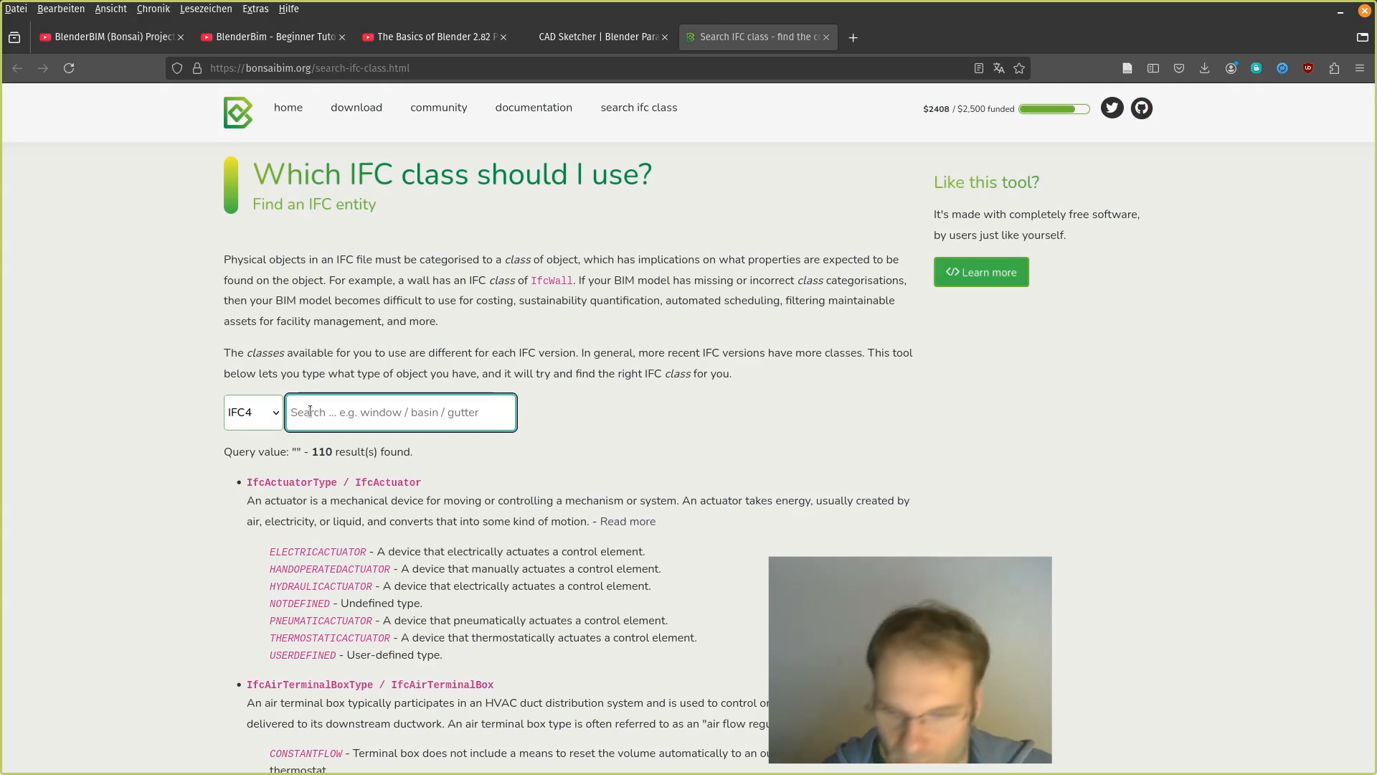
text(tank)
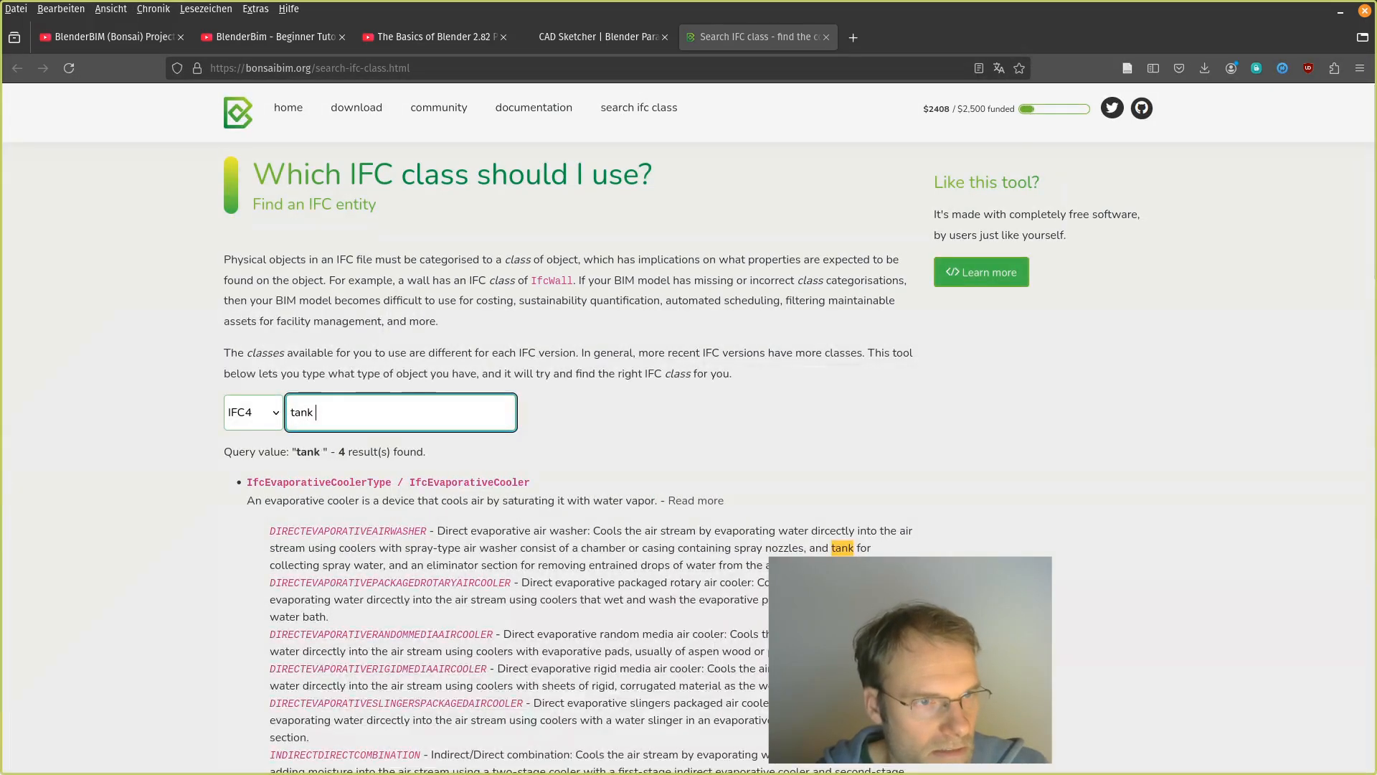
text( storage)
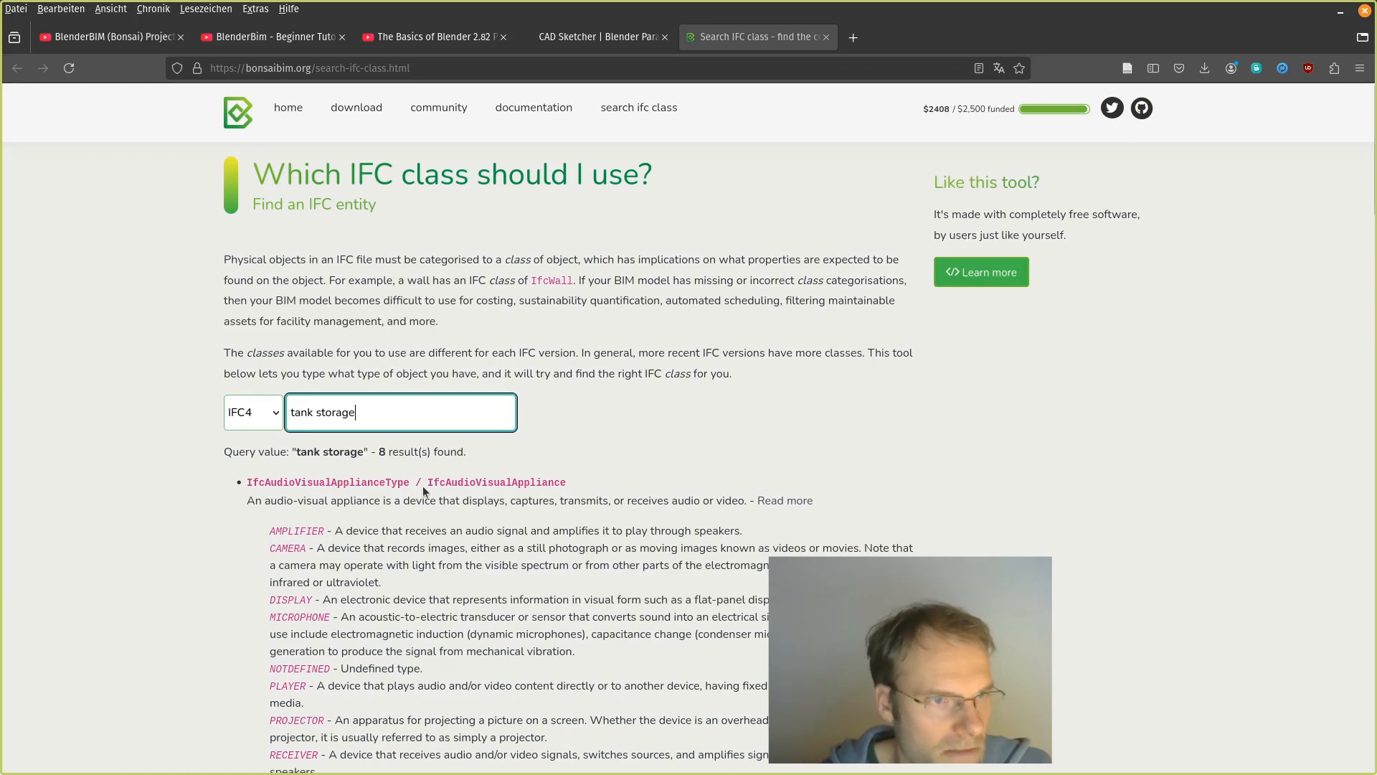
Step: Read through the matching IFC classes down to the IfcTankType / IfcTank entry and its predefined types
scroll(441, 482, down, 5)
scroll(440, 483, down, 5)
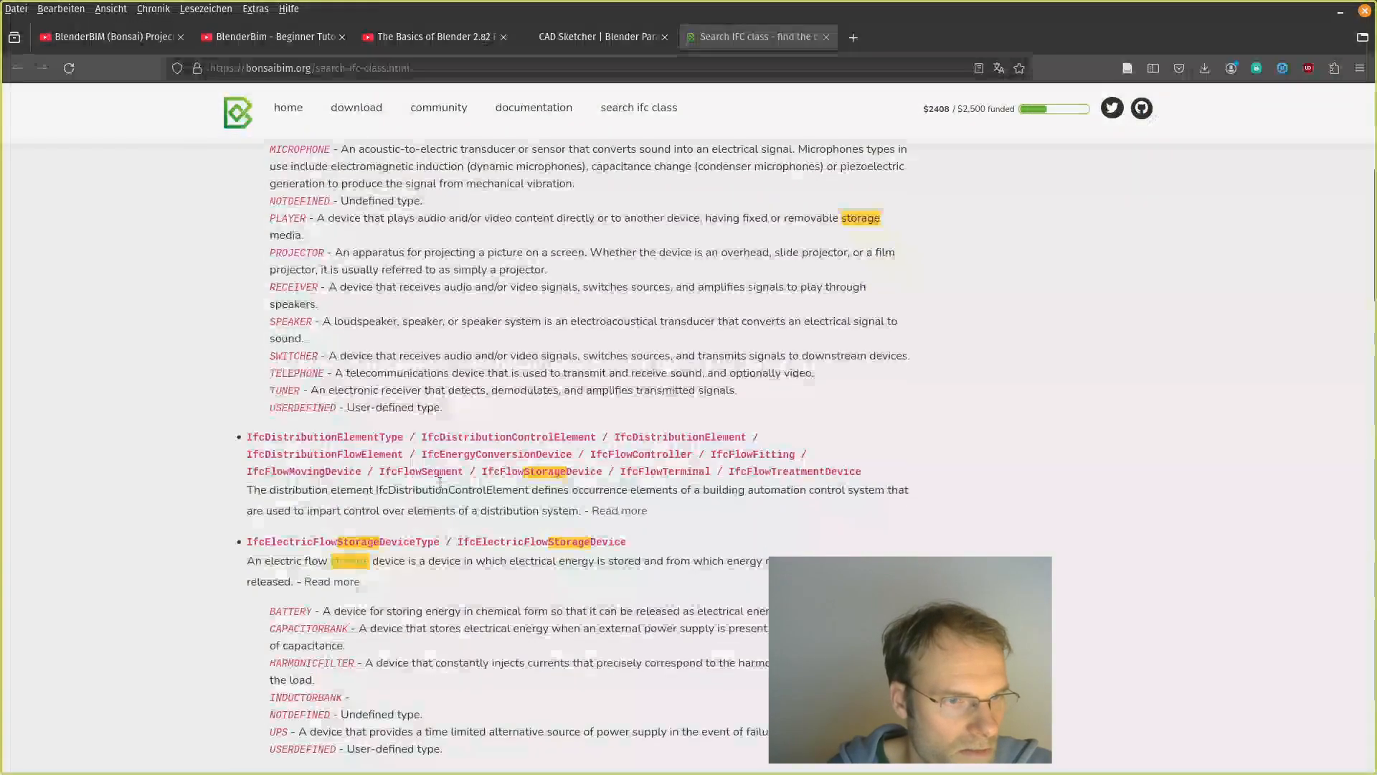
scroll(383, 524, down, 7)
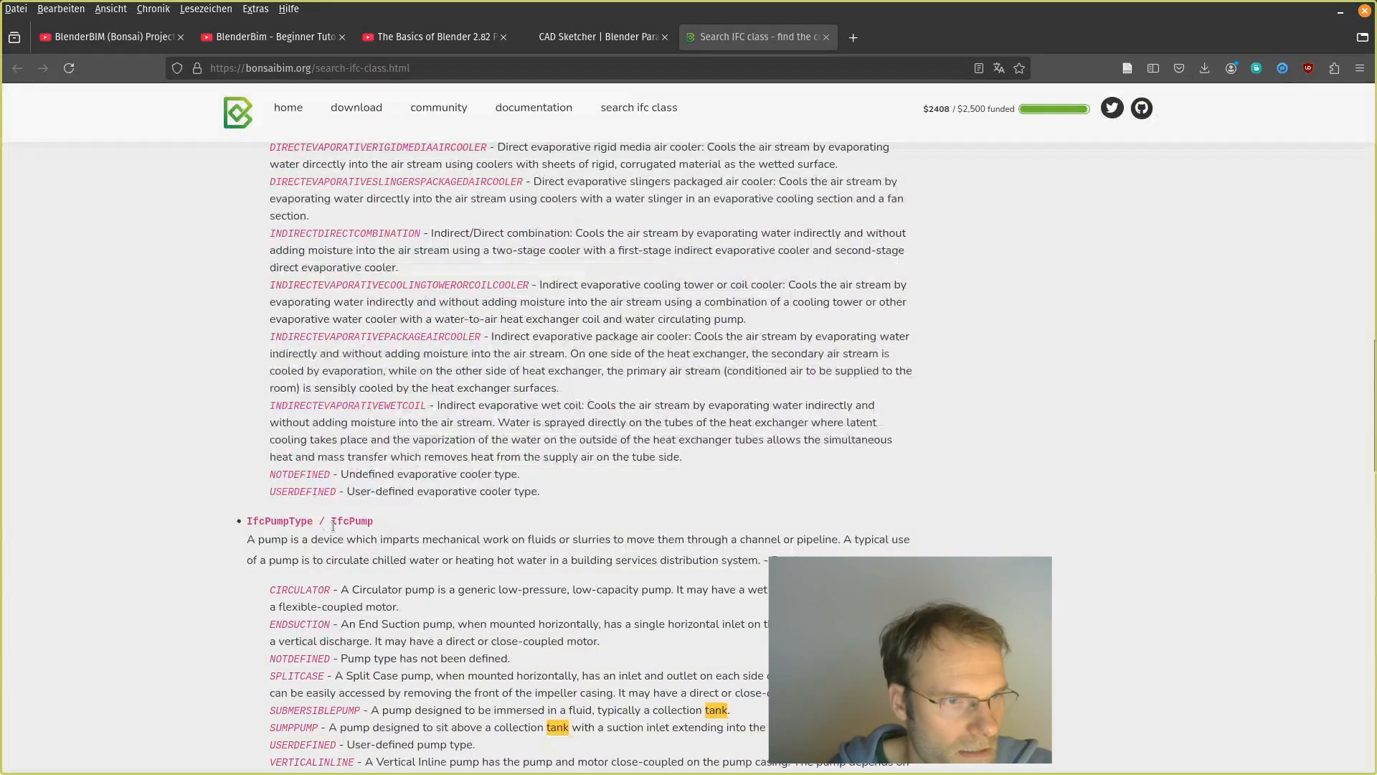
scroll(381, 523, down, 6)
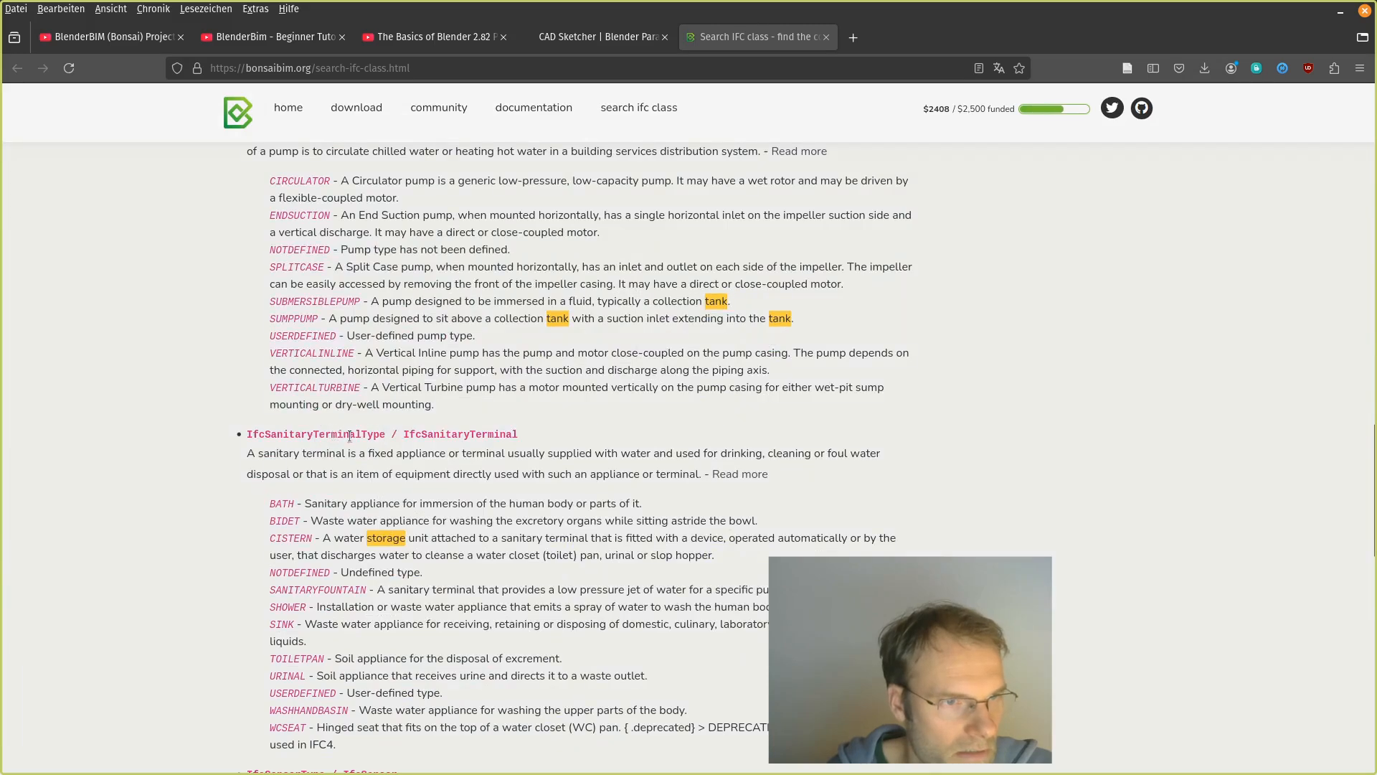
scroll(406, 438, down, 2)
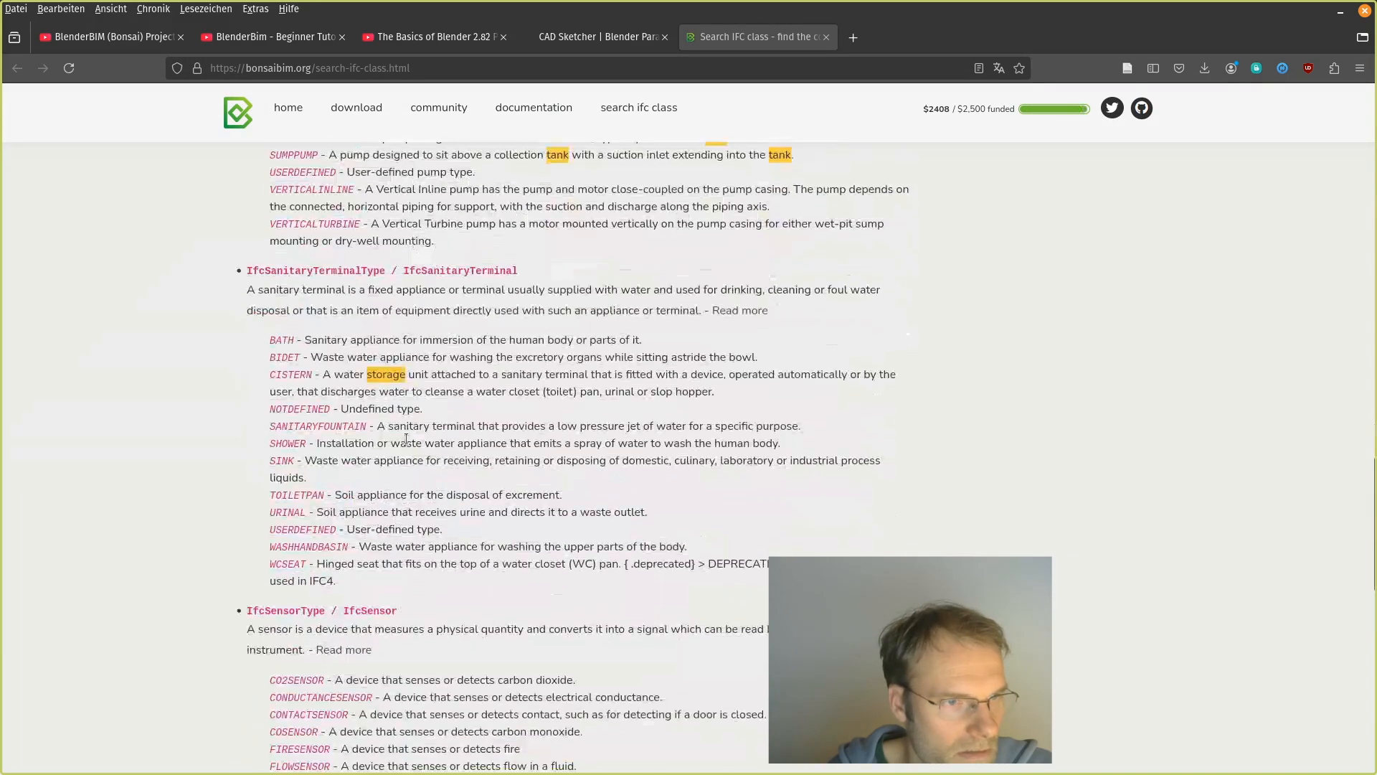
scroll(406, 438, down, 2)
scroll(406, 438, down, 4)
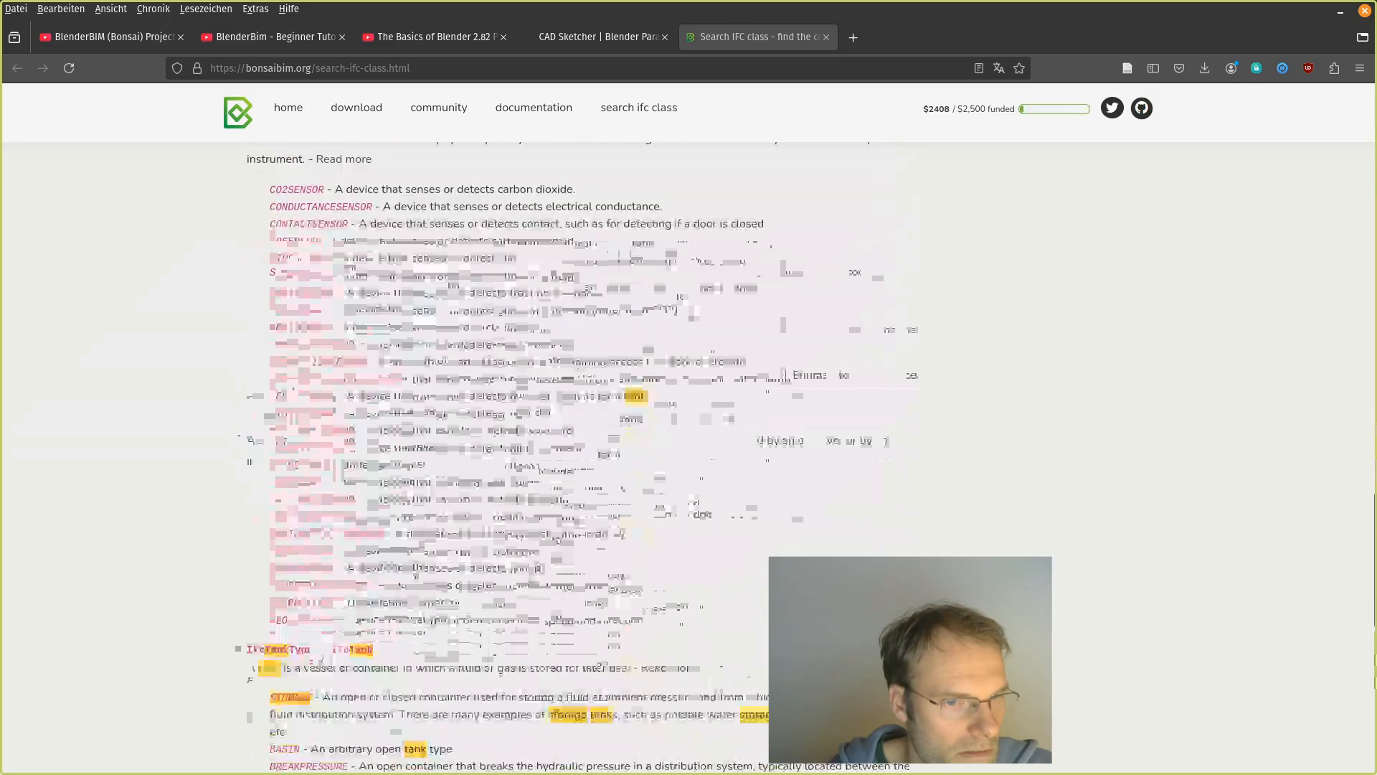
scroll(406, 444, down, 3)
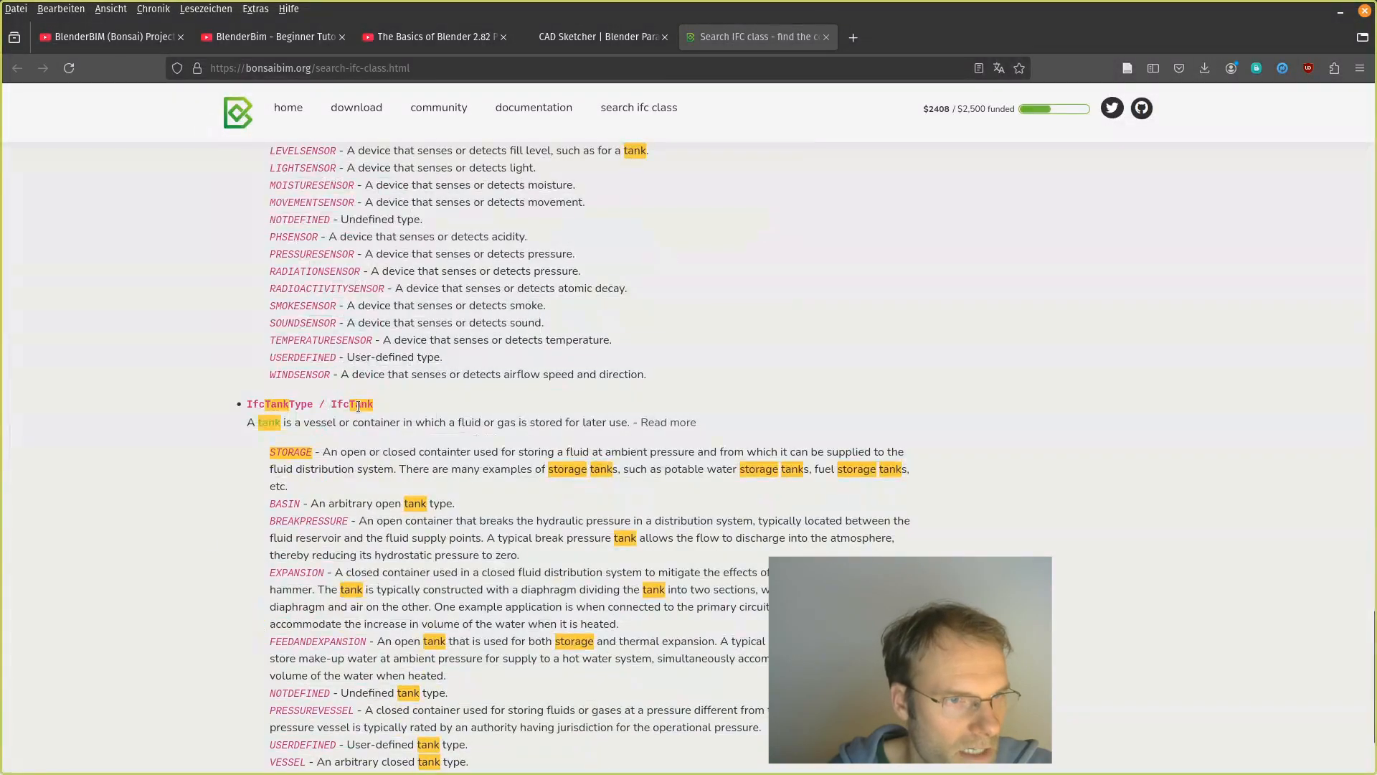
Step: Switch back to Blender and set the new type's class to IfcTankType with predefined type STORAGE
scroll(361, 407, down, 2)
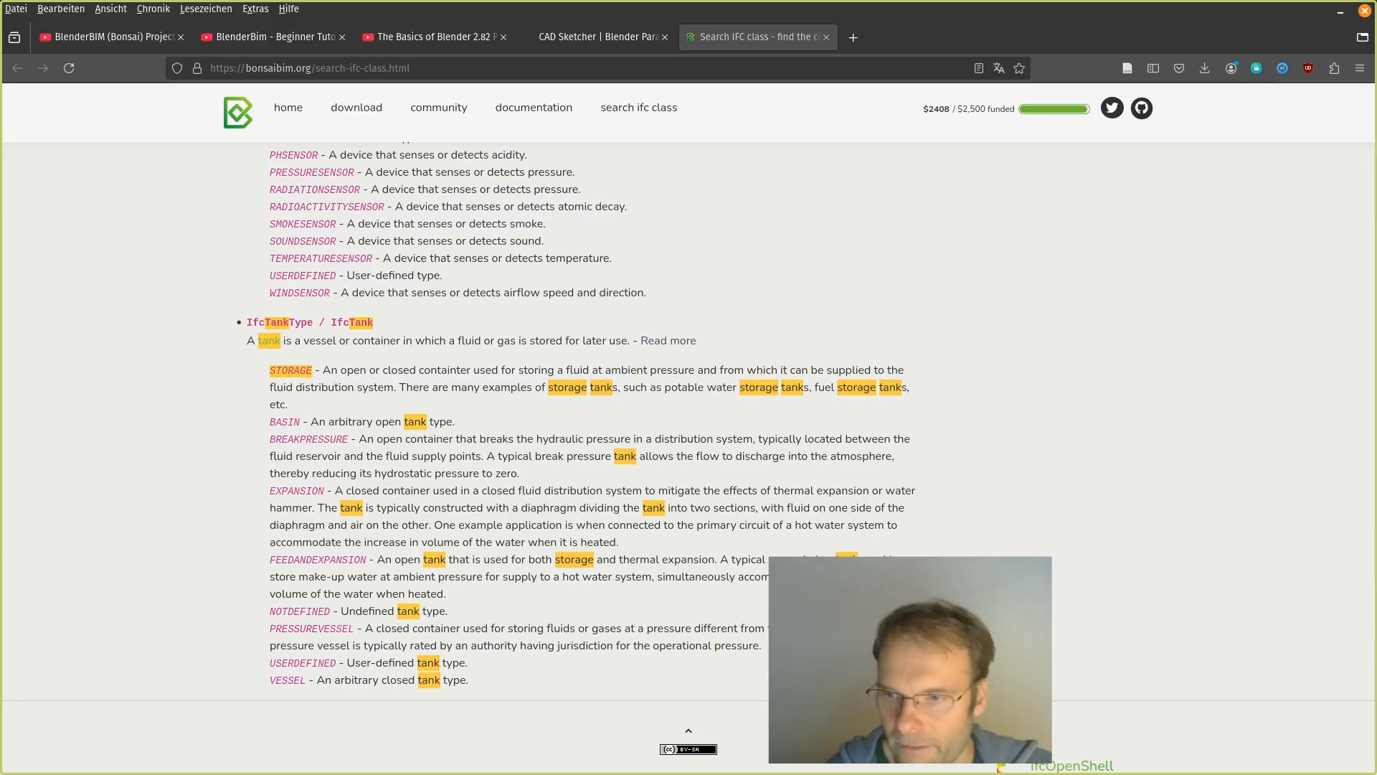
key(alt+Tab)
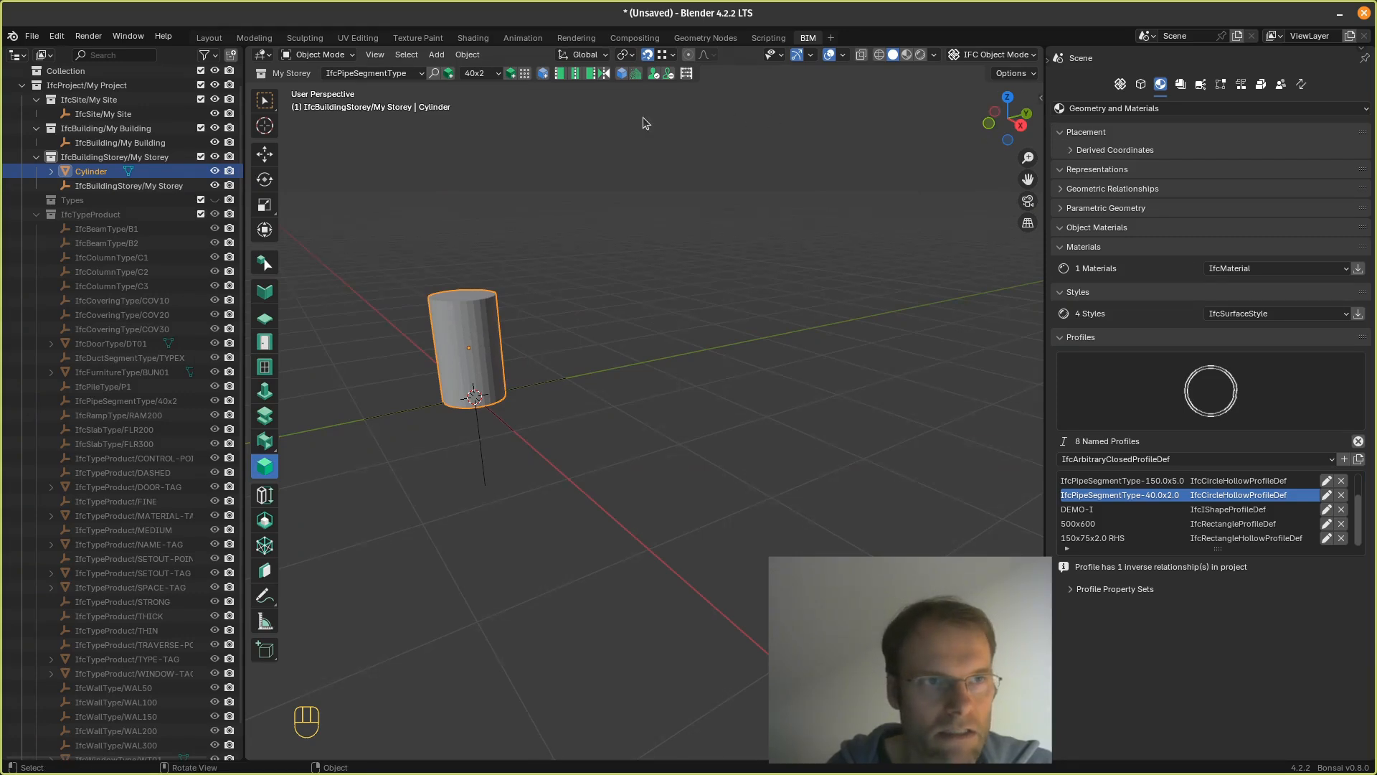
click(524, 74)
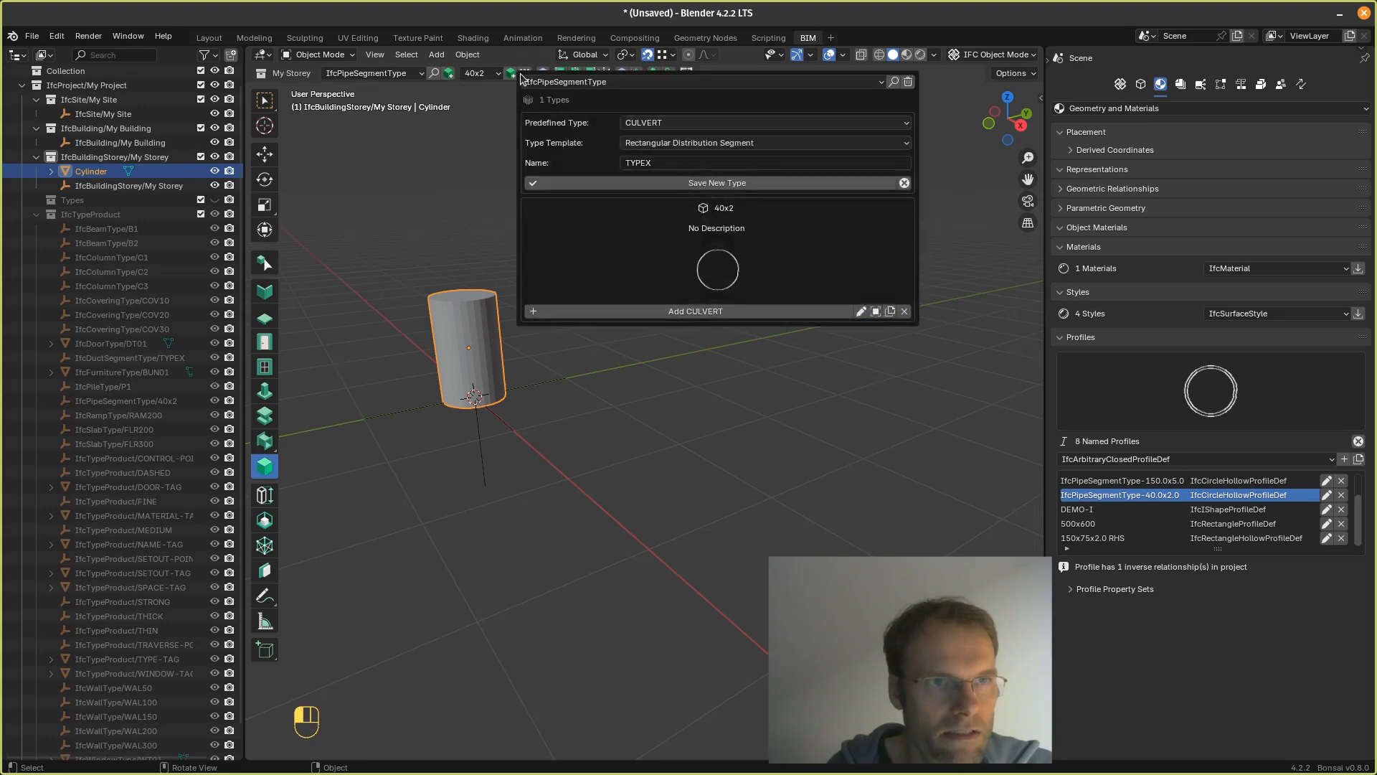
click(881, 84)
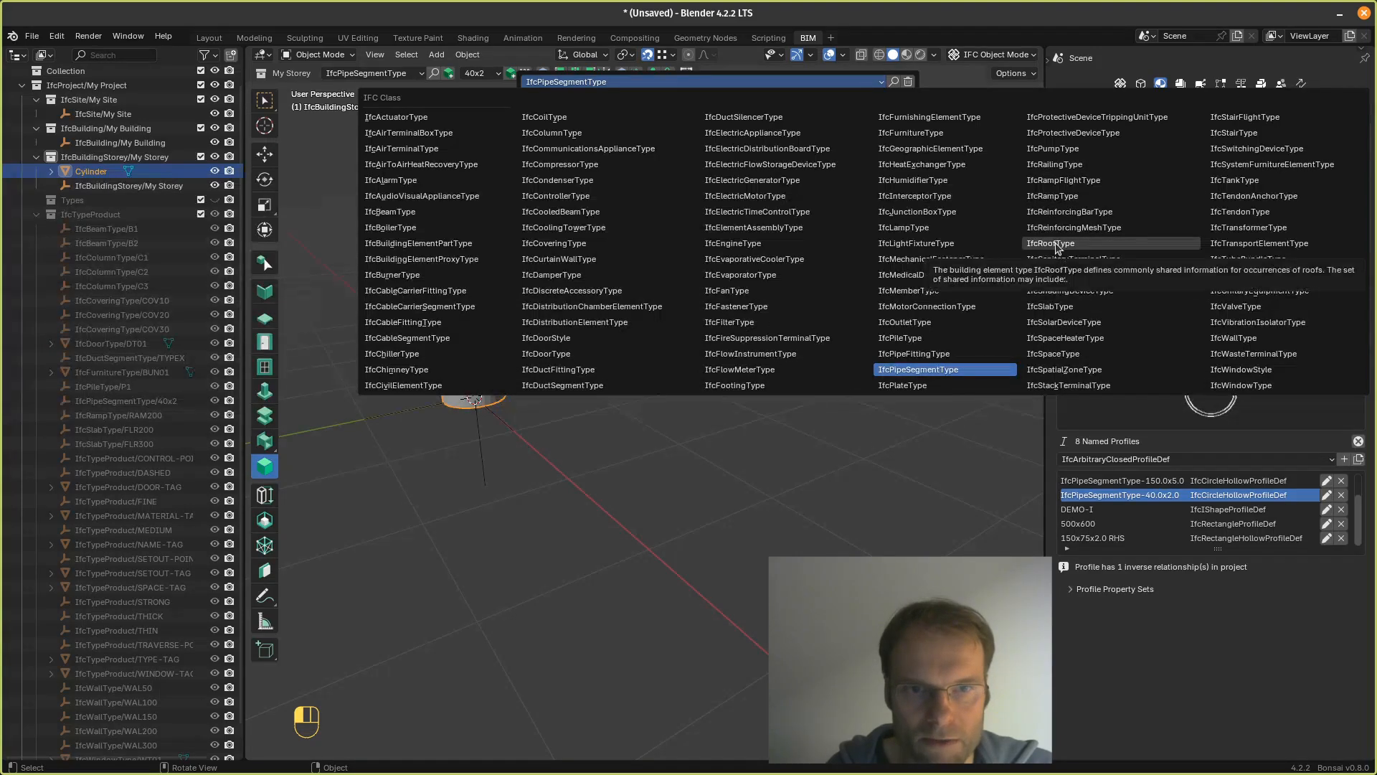
click(1244, 180)
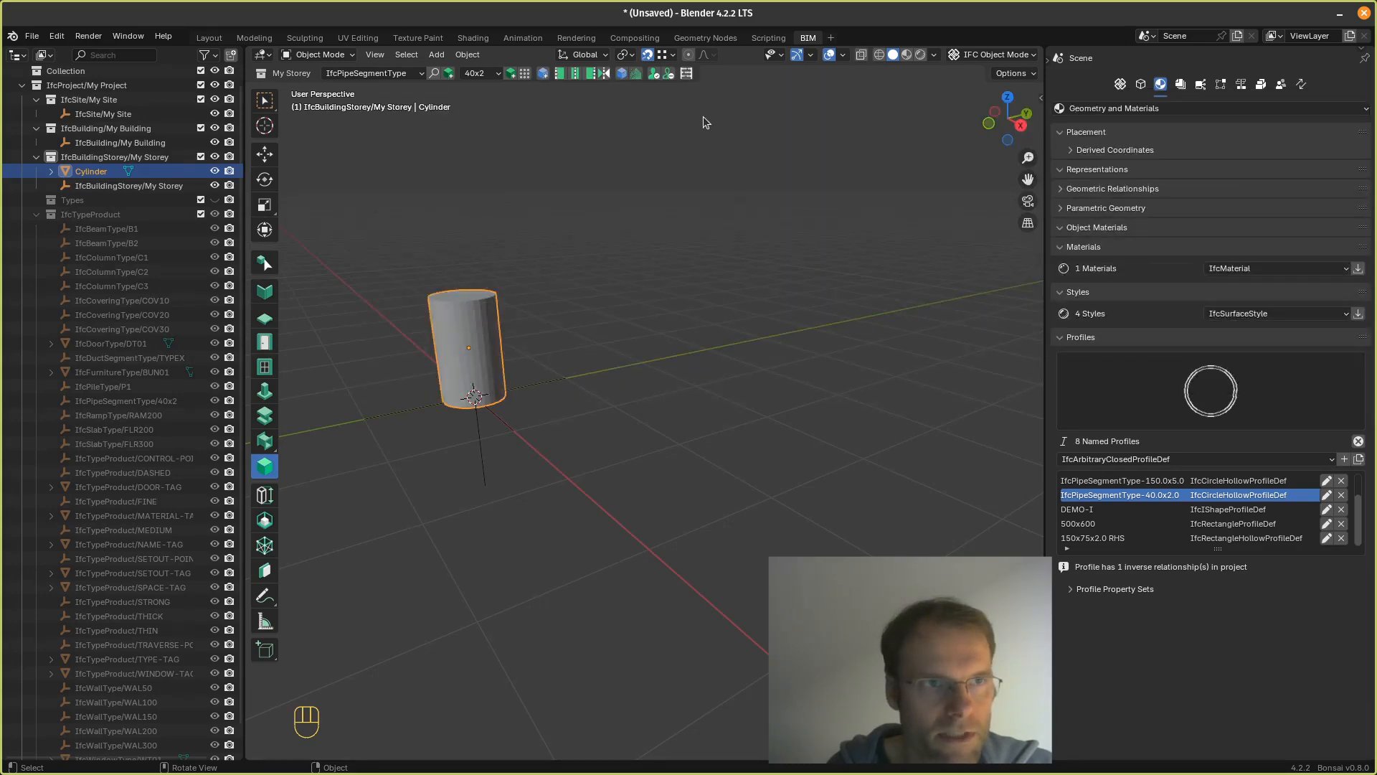
click(526, 72)
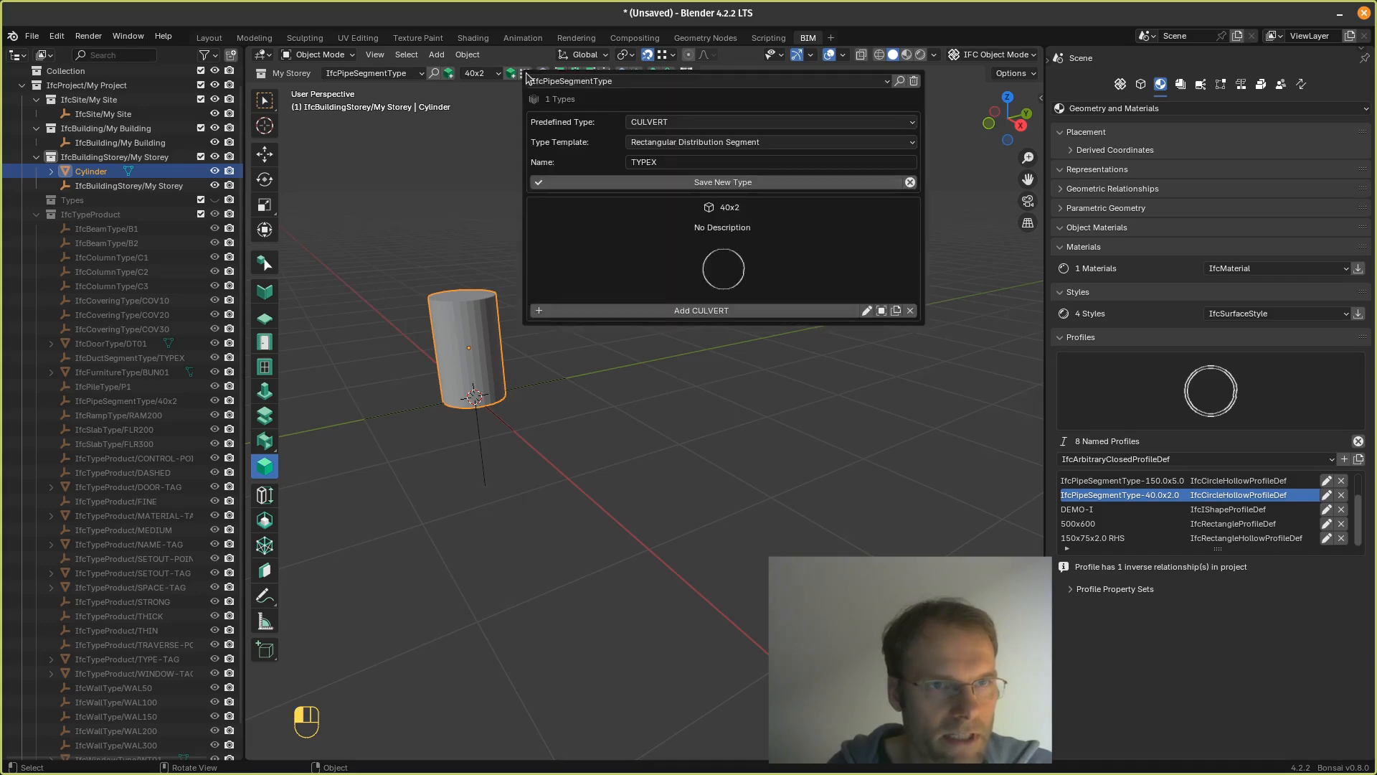
click(888, 83)
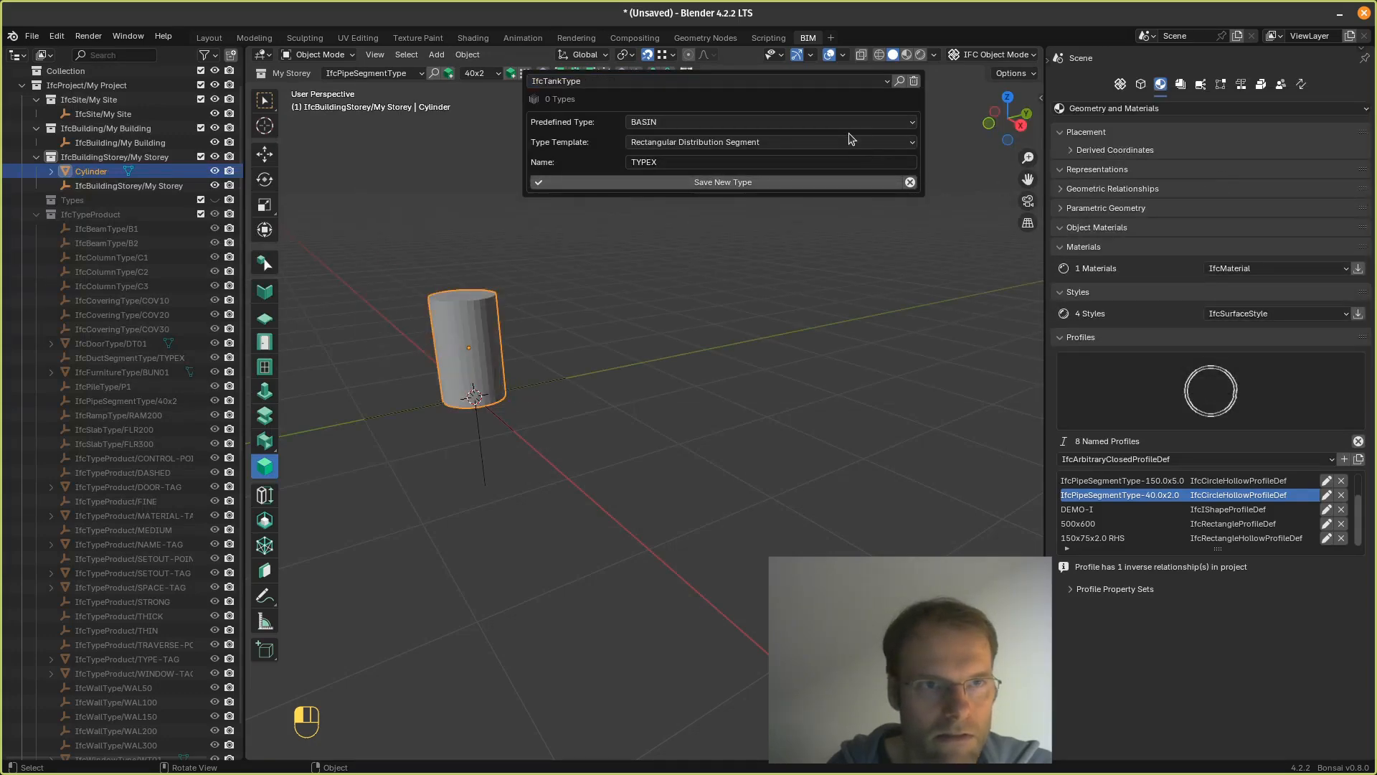
click(815, 121)
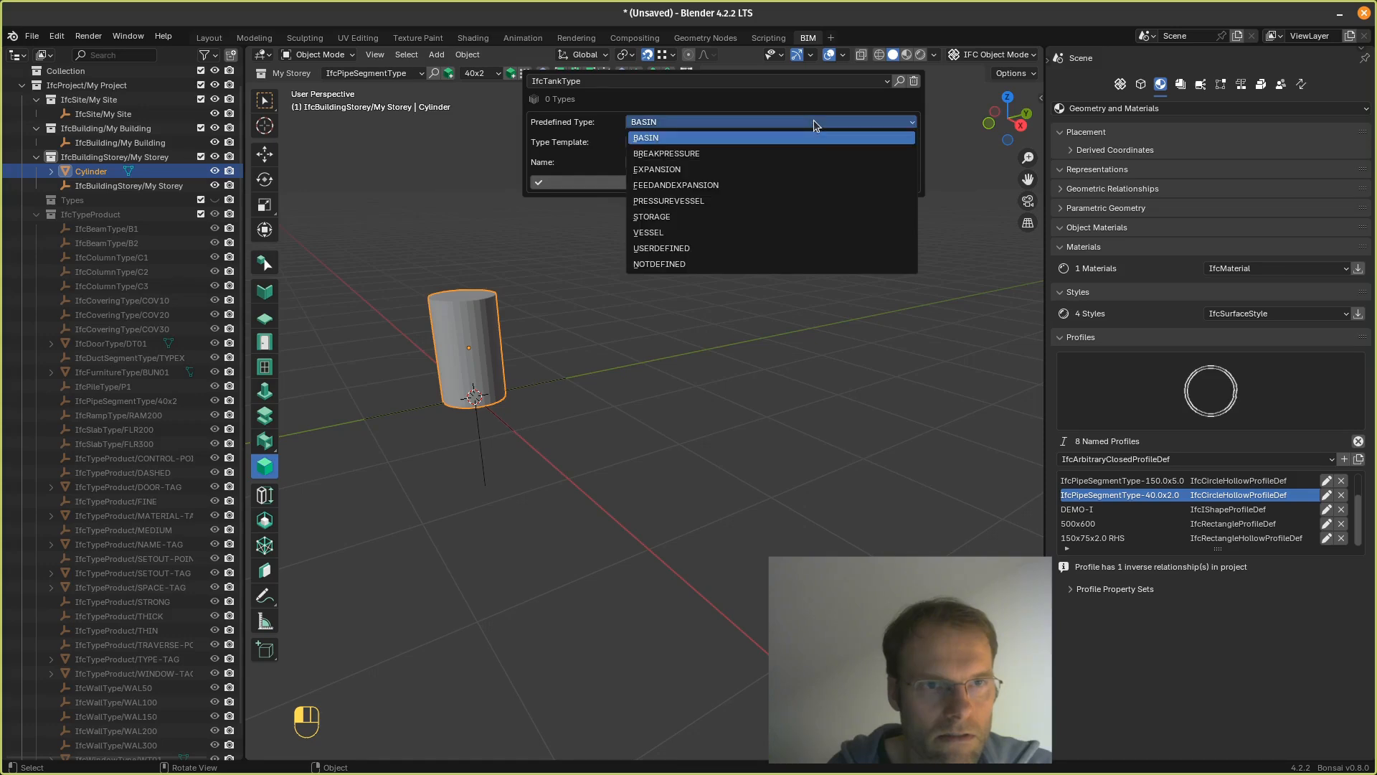
click(794, 217)
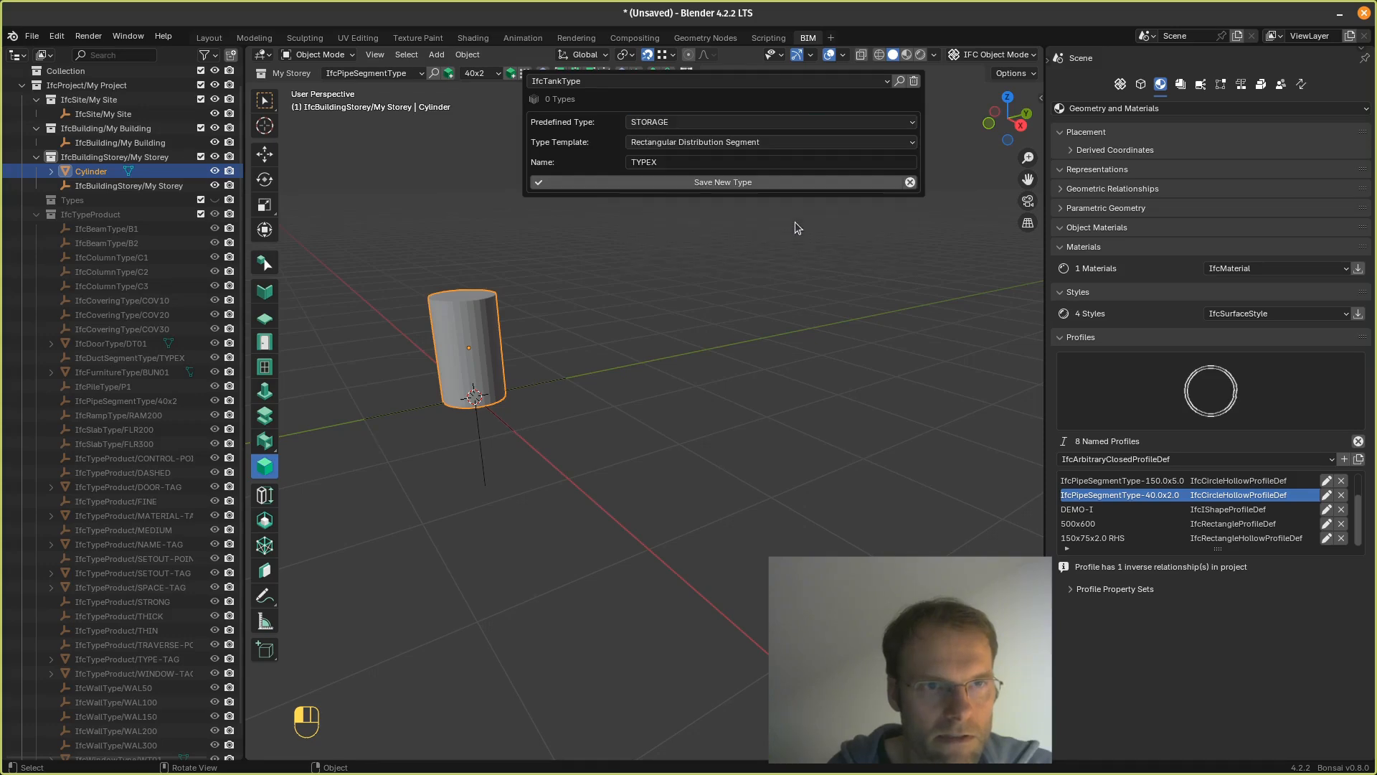
Step: Save the storage tank type using the Rectangular Distribution Segment template, and remove that TYPEX type again
click(727, 184)
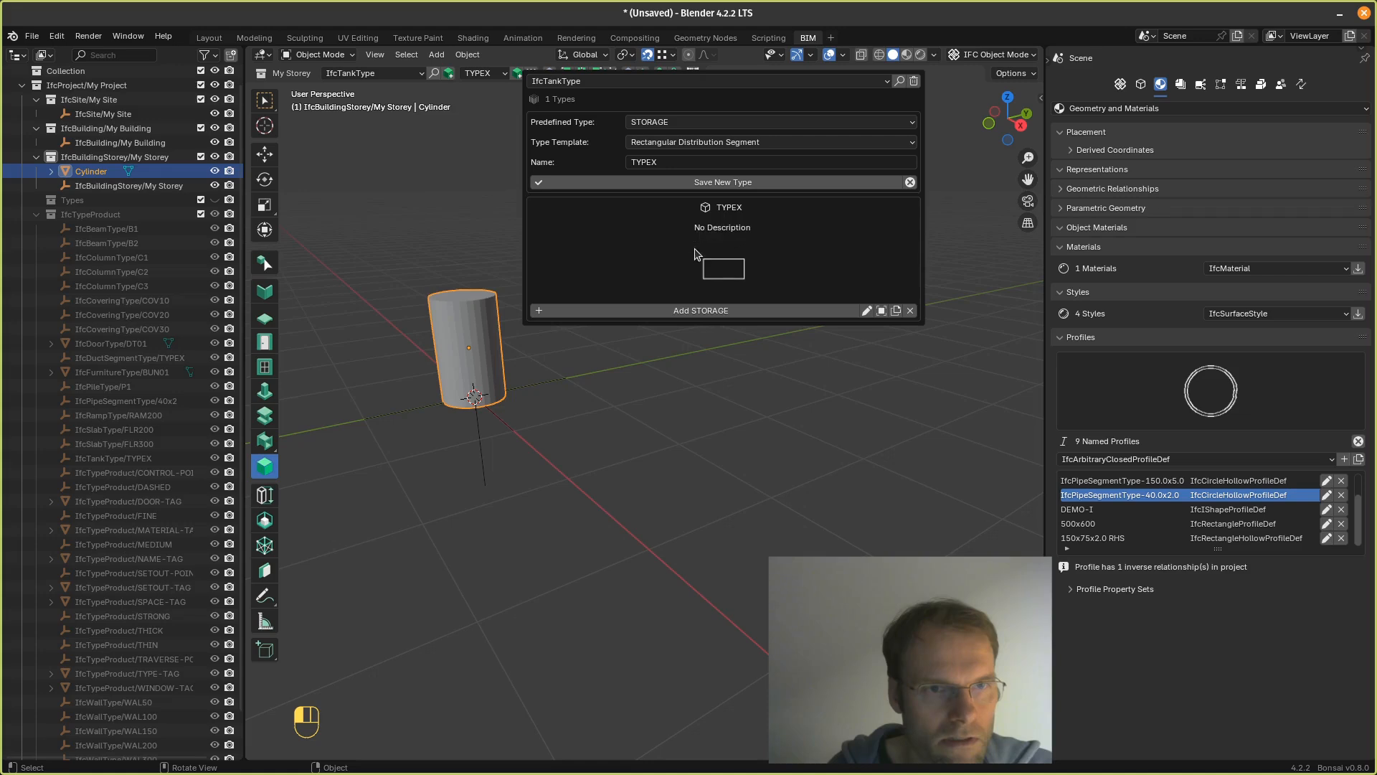
click(562, 406)
click(476, 380)
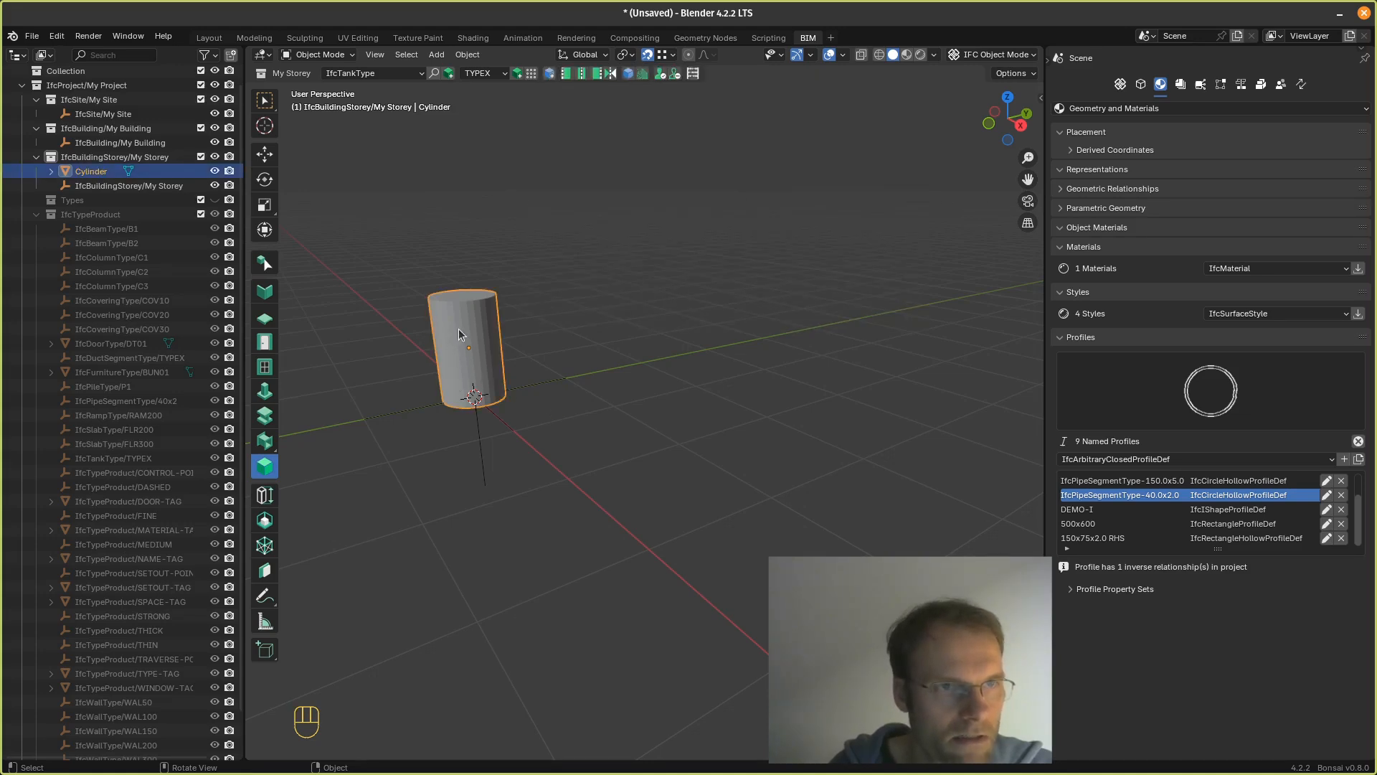
click(530, 73)
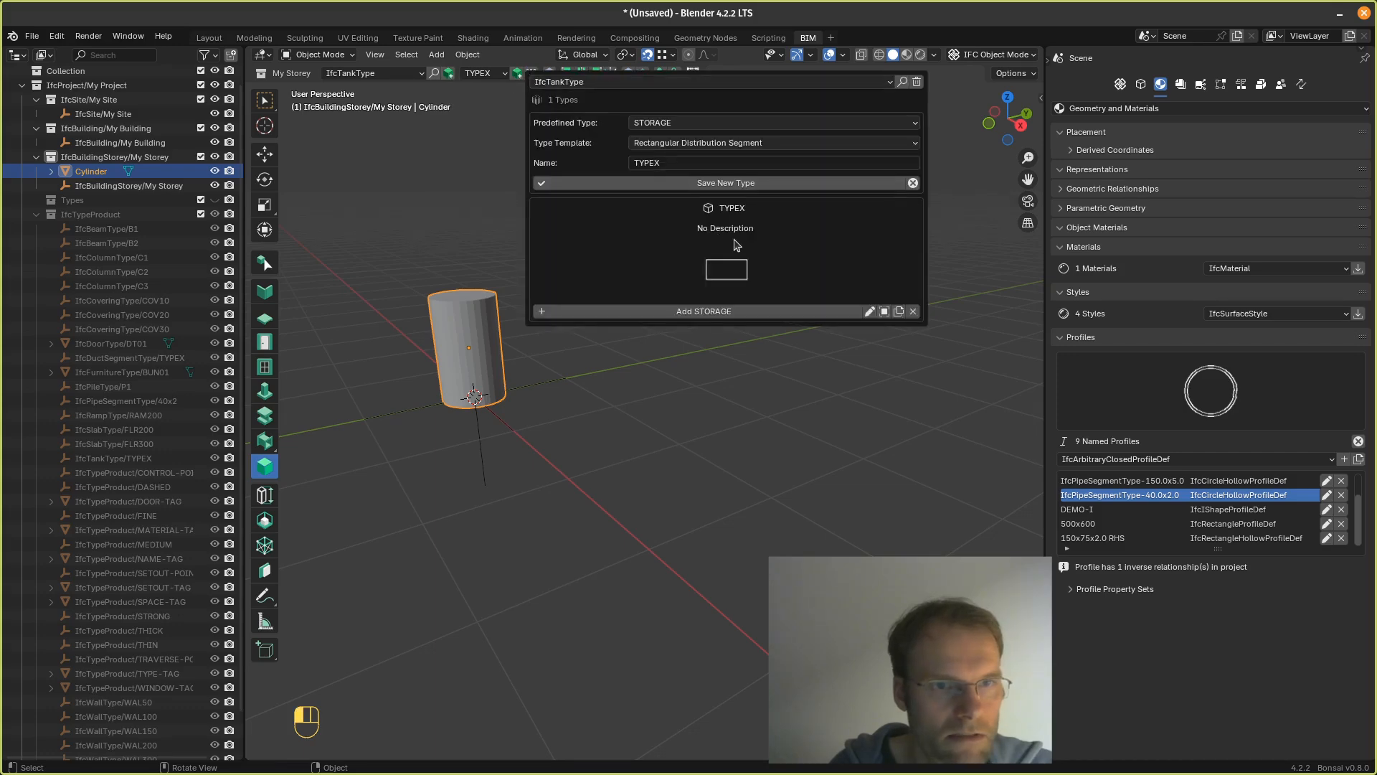
click(912, 312)
Step: Save a new STORAGE tank type from the selected cylinder using the Custom Mesh template
click(711, 144)
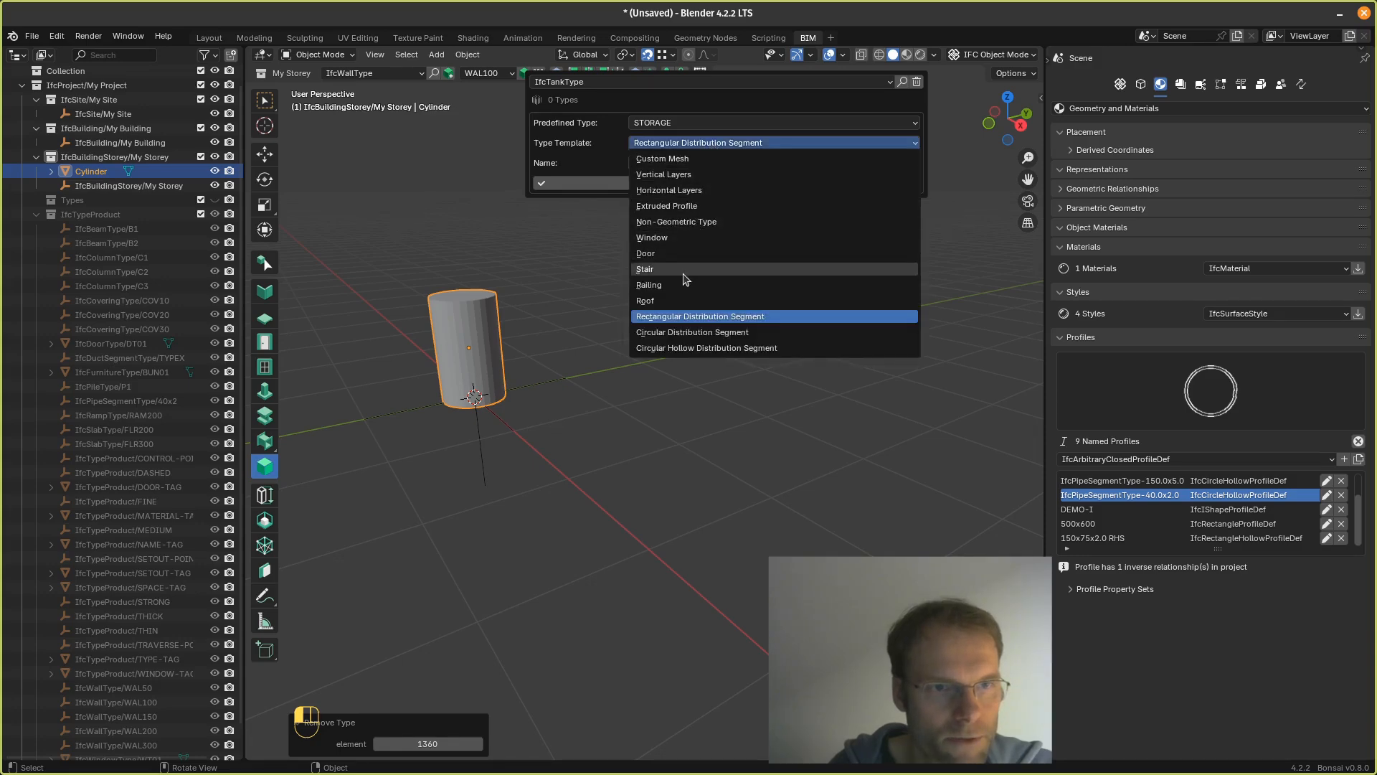
click(685, 160)
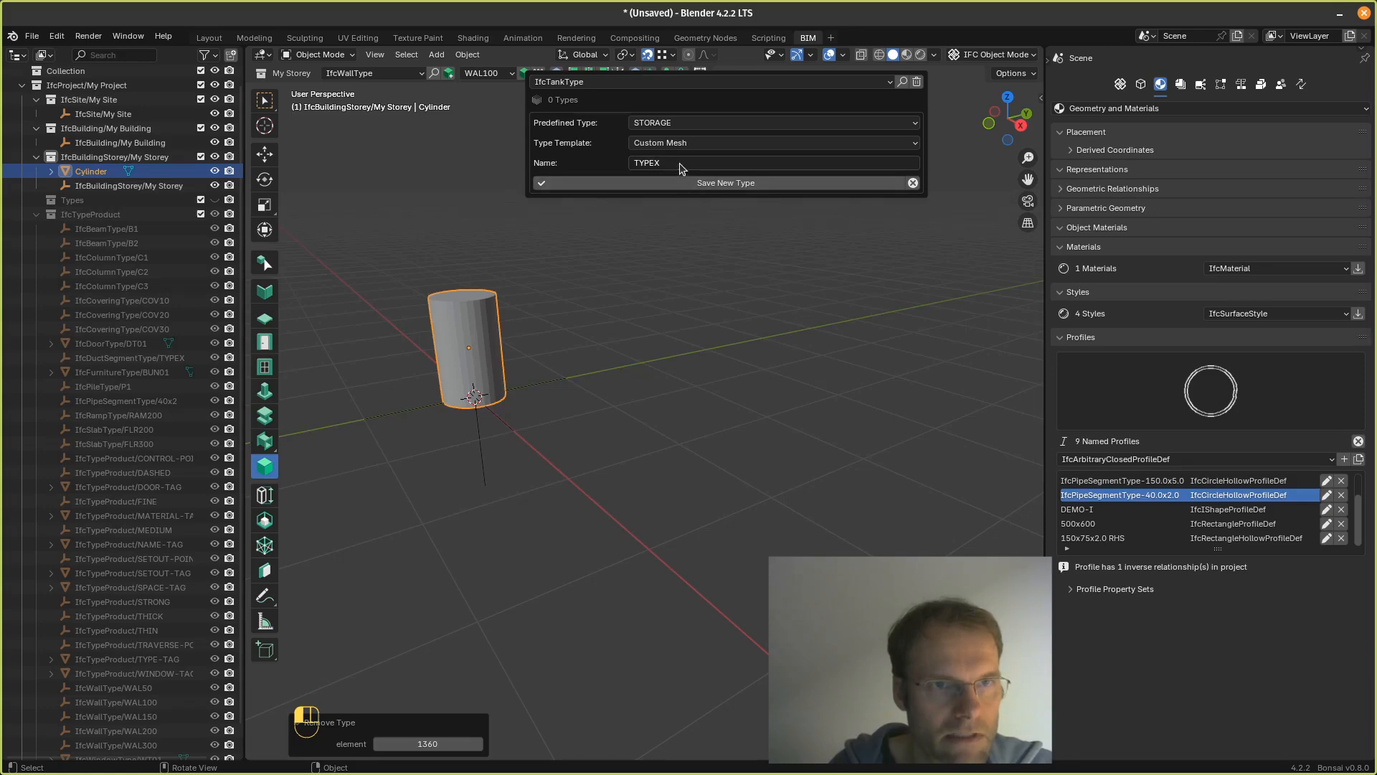
click(707, 184)
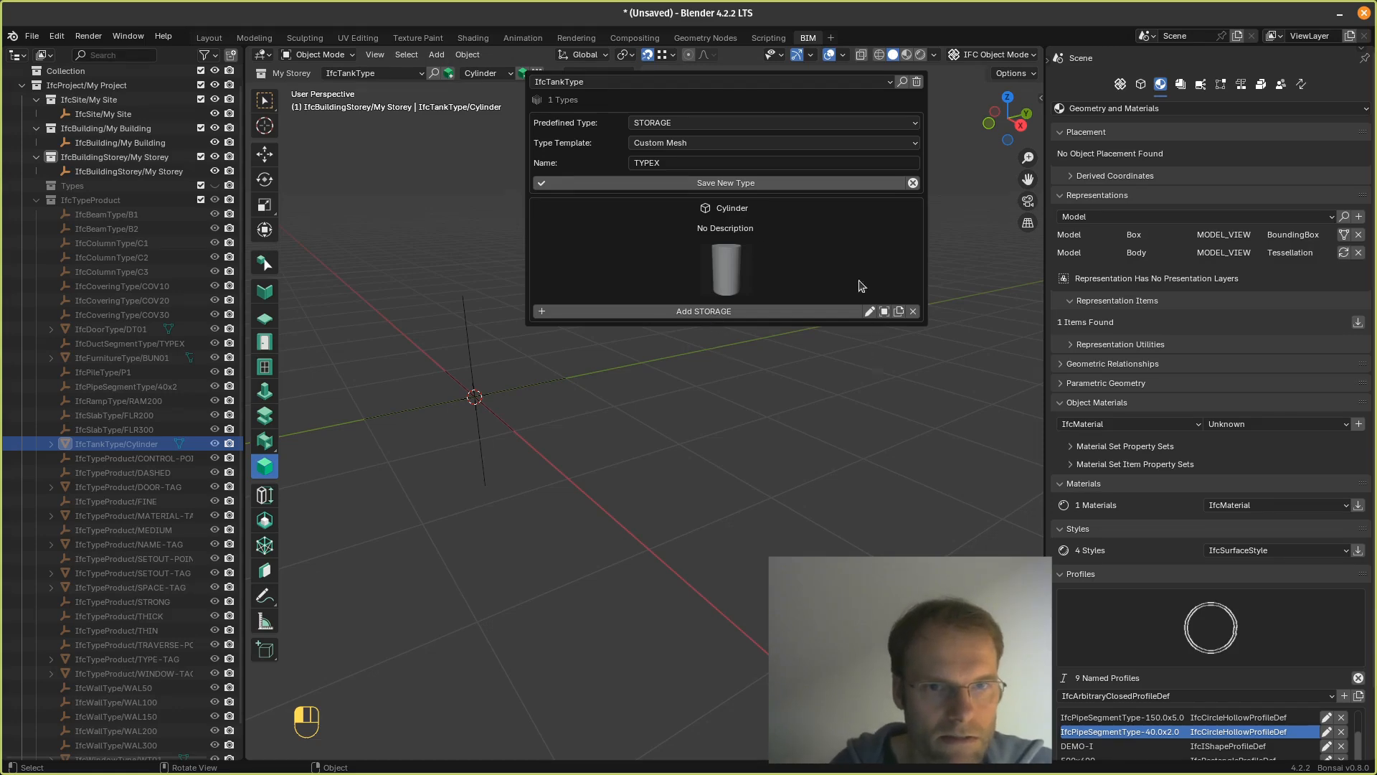
Step: Rename the new tank type to Storage
click(870, 311)
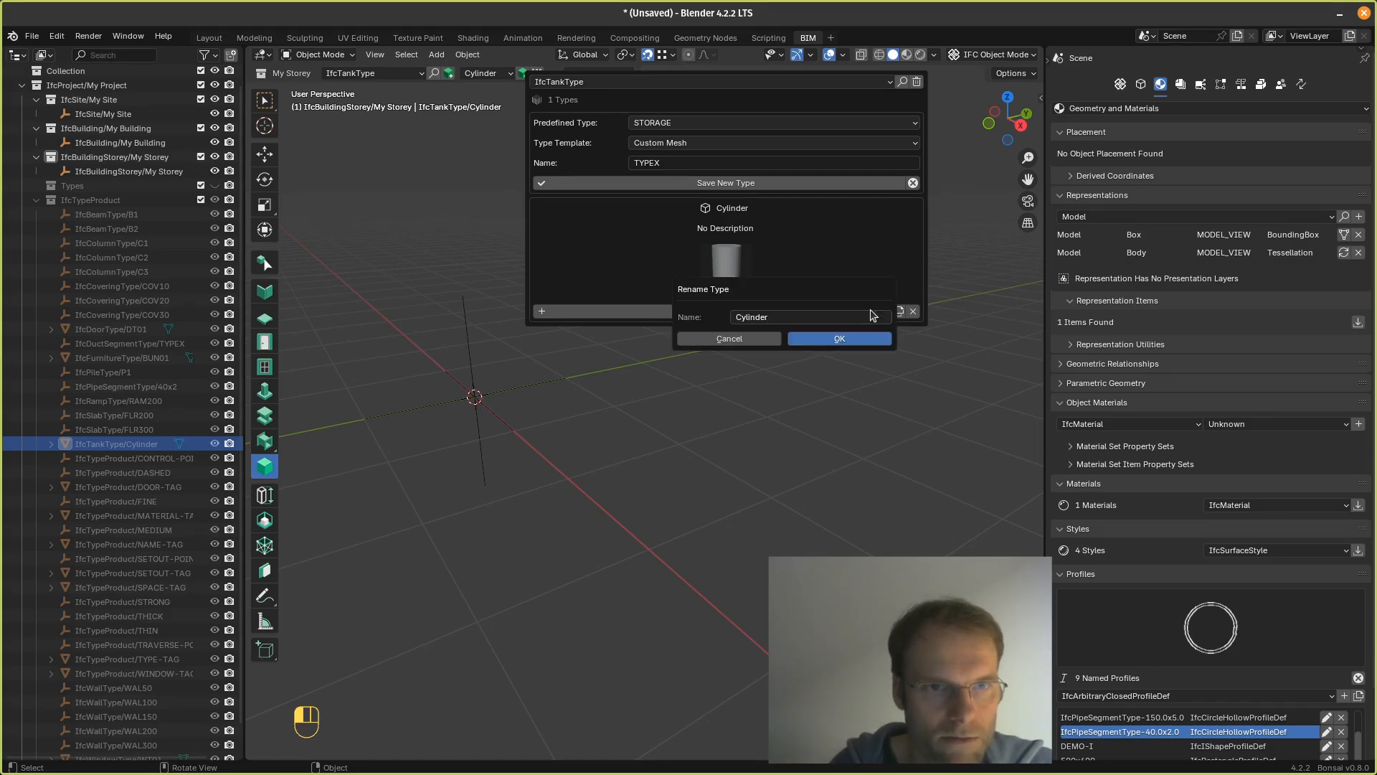
click(792, 317)
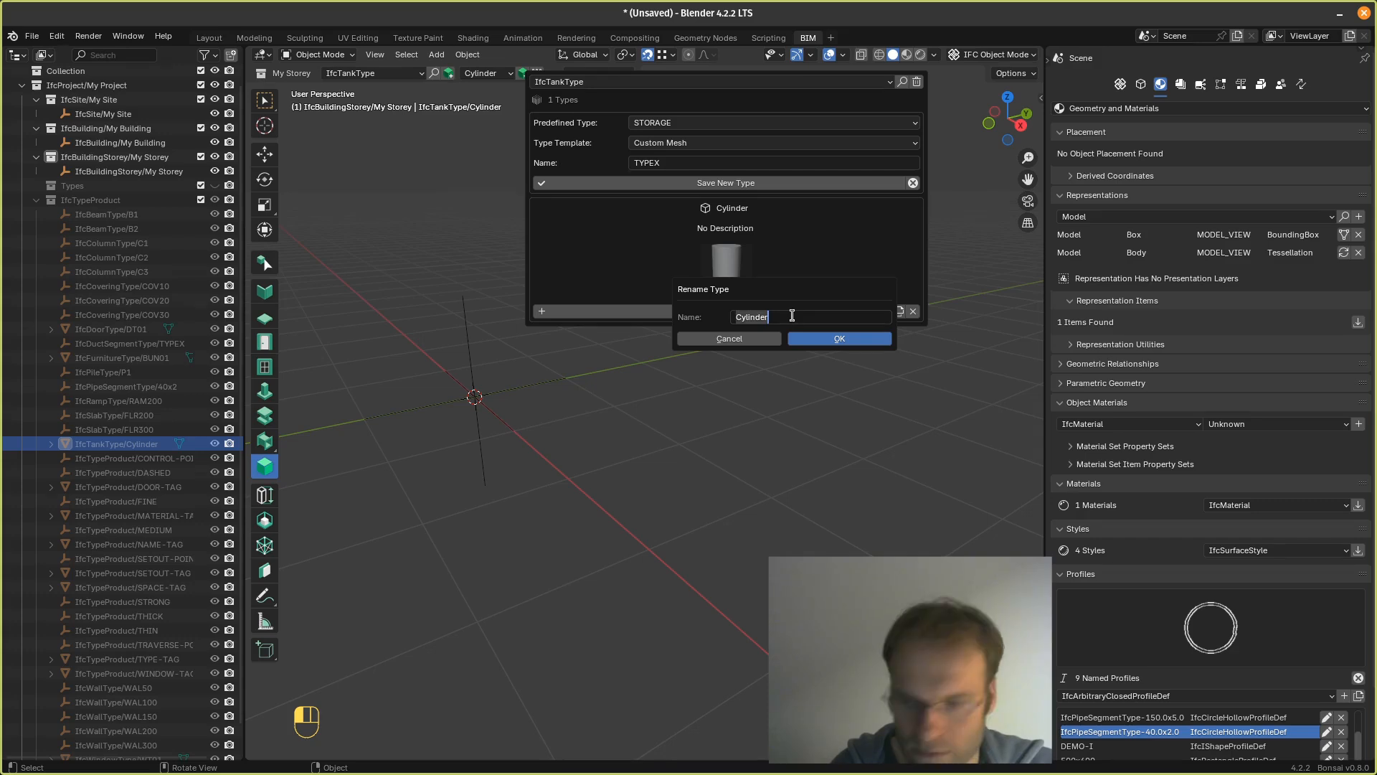
key(BackSpace)
text(Storage)
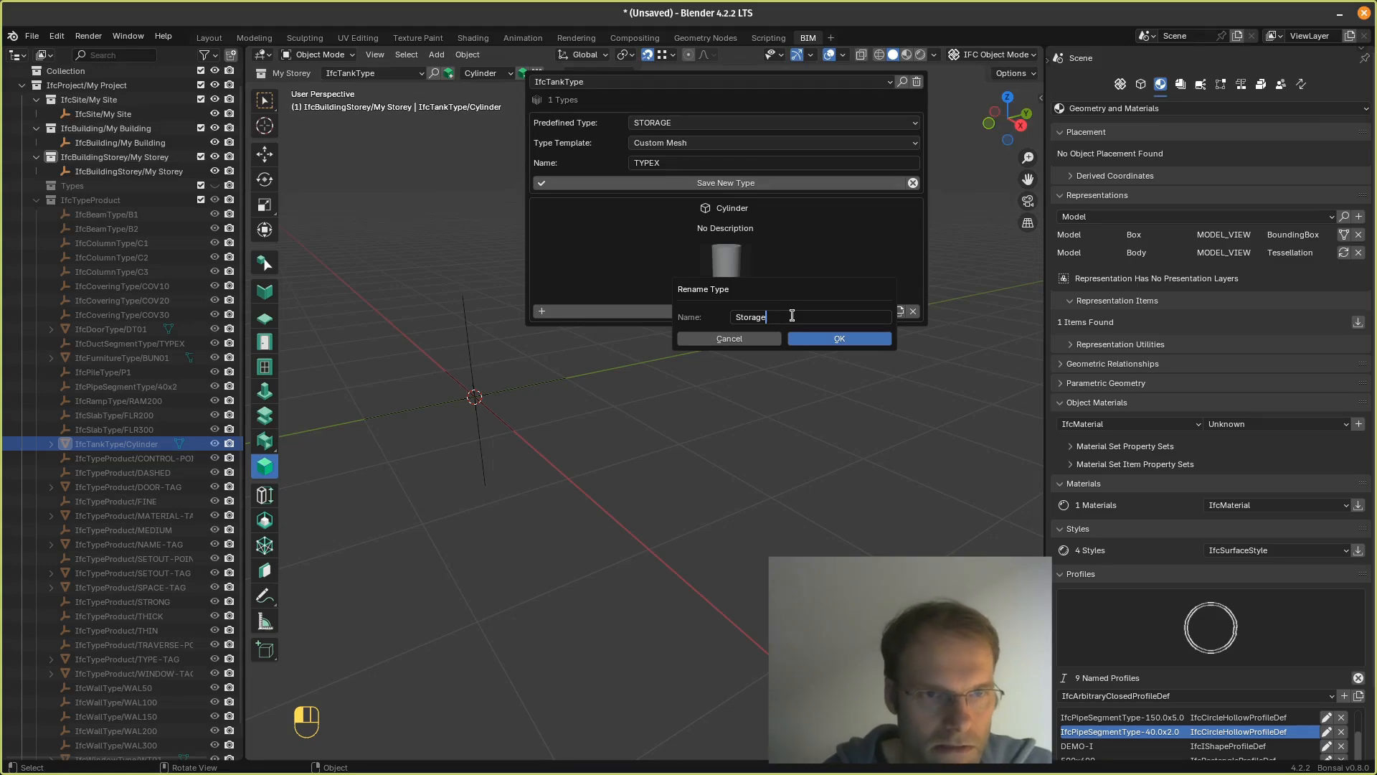
click(827, 339)
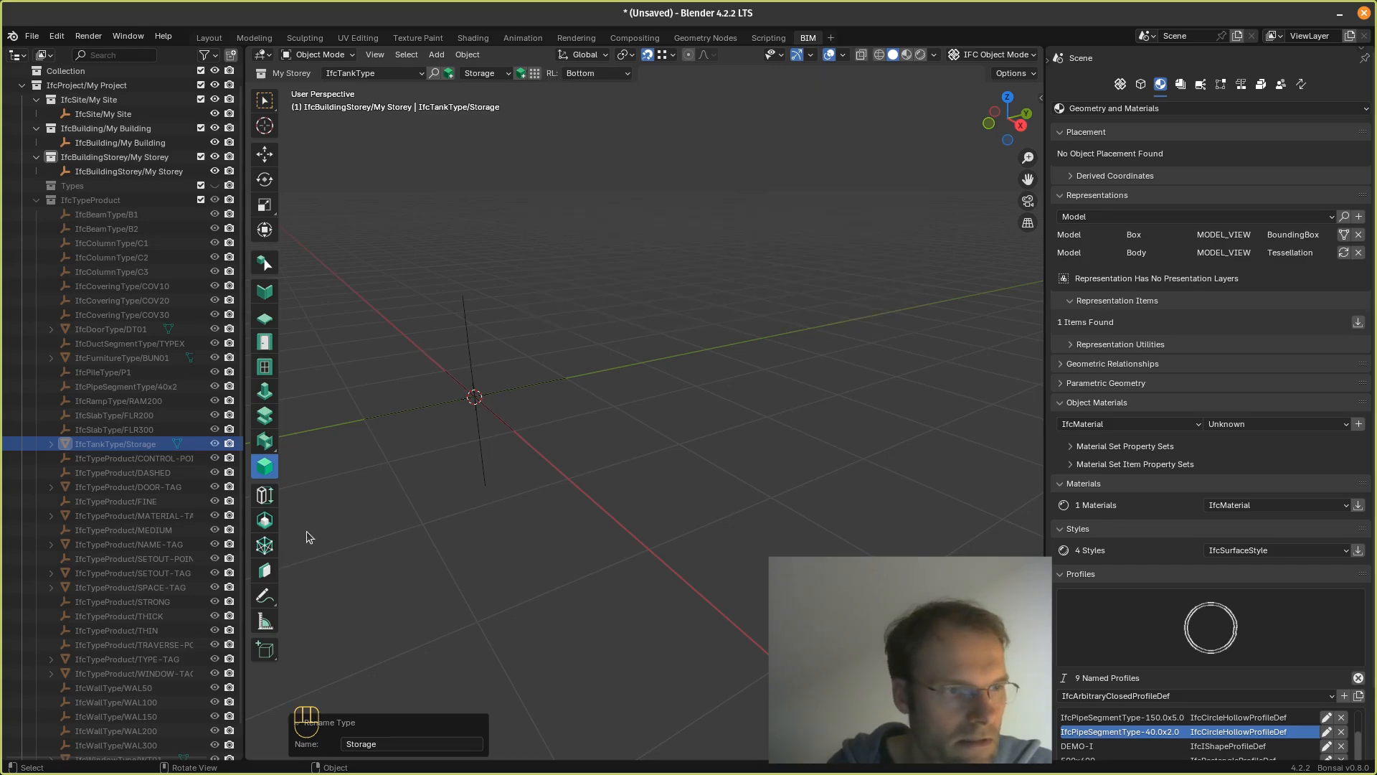
Step: Place a test occurrence of the 40x2 pipe segment and one of the Storage tank type, deleting each one again
click(521, 74)
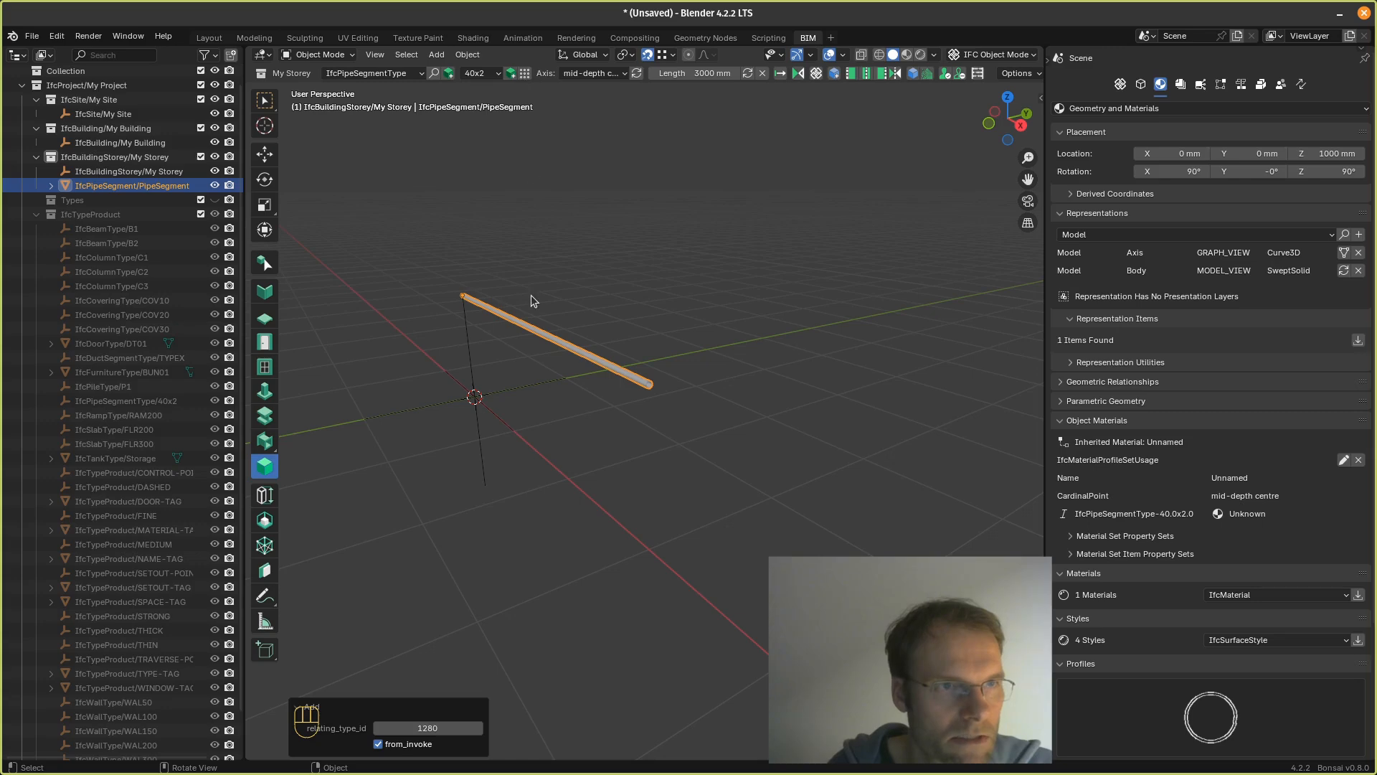
key(Delete)
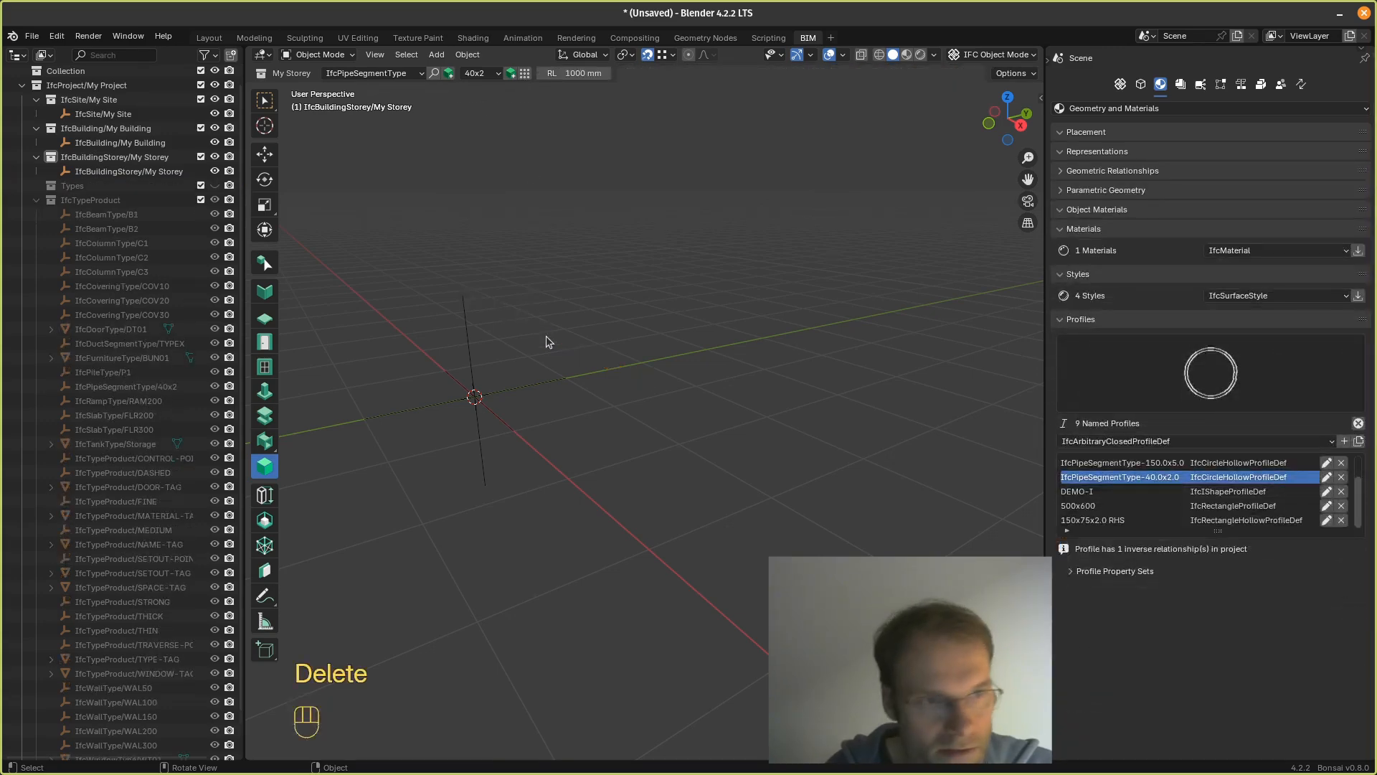
click(423, 76)
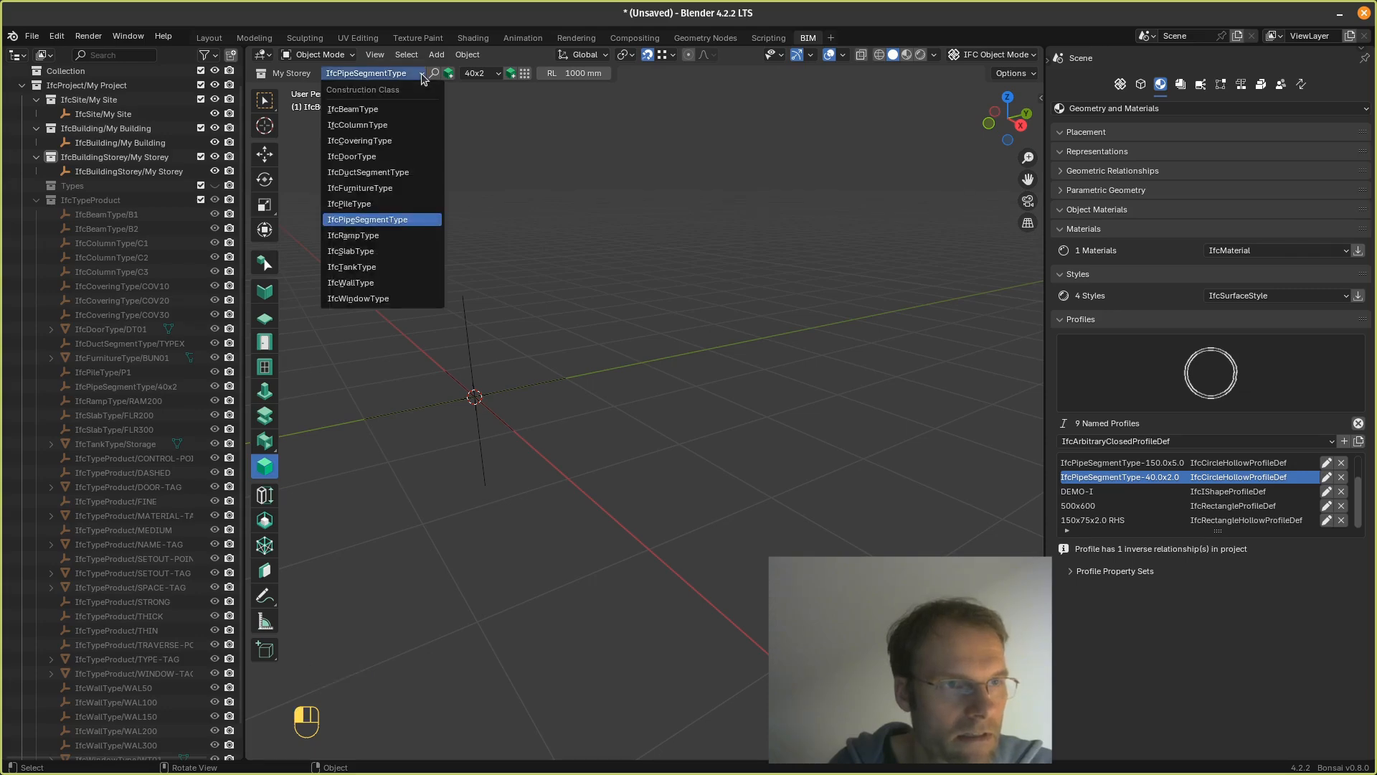
click(372, 268)
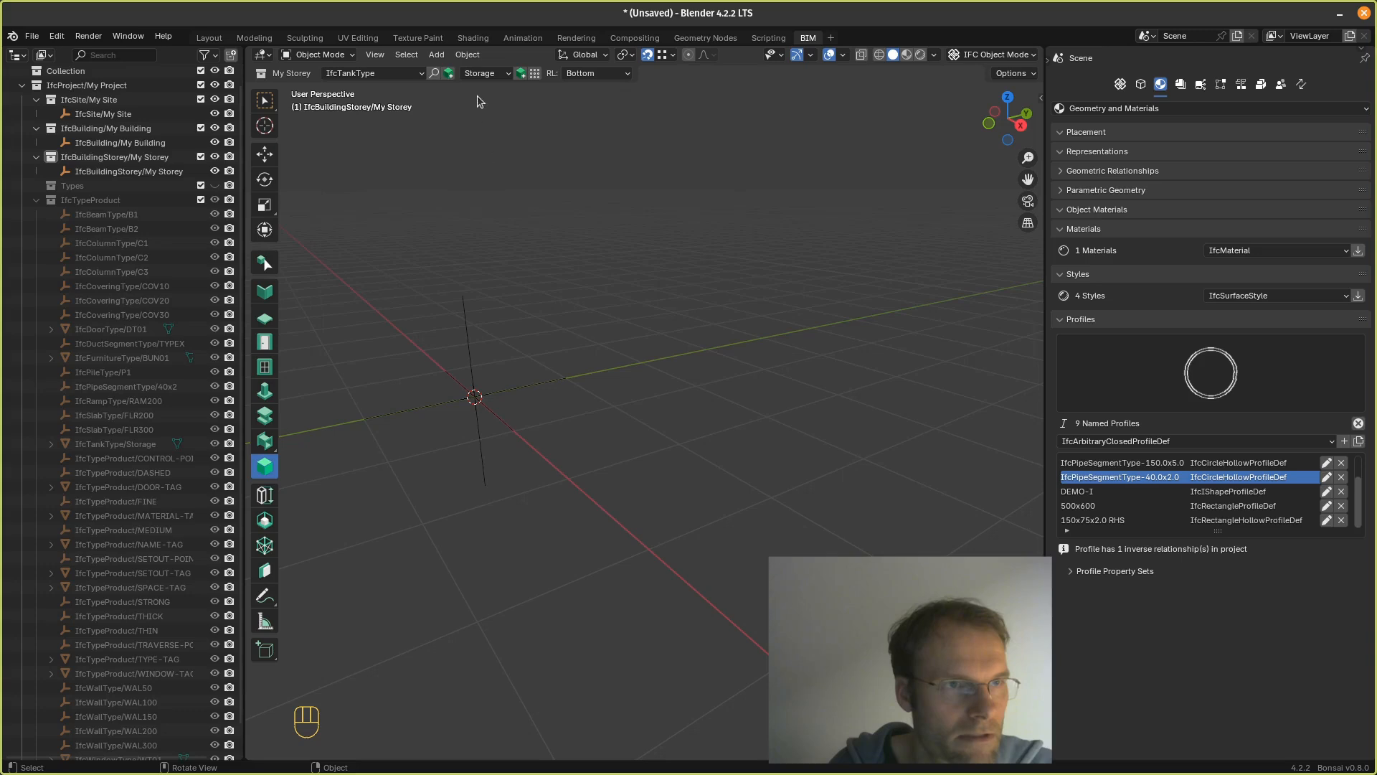
click(520, 73)
click(696, 312)
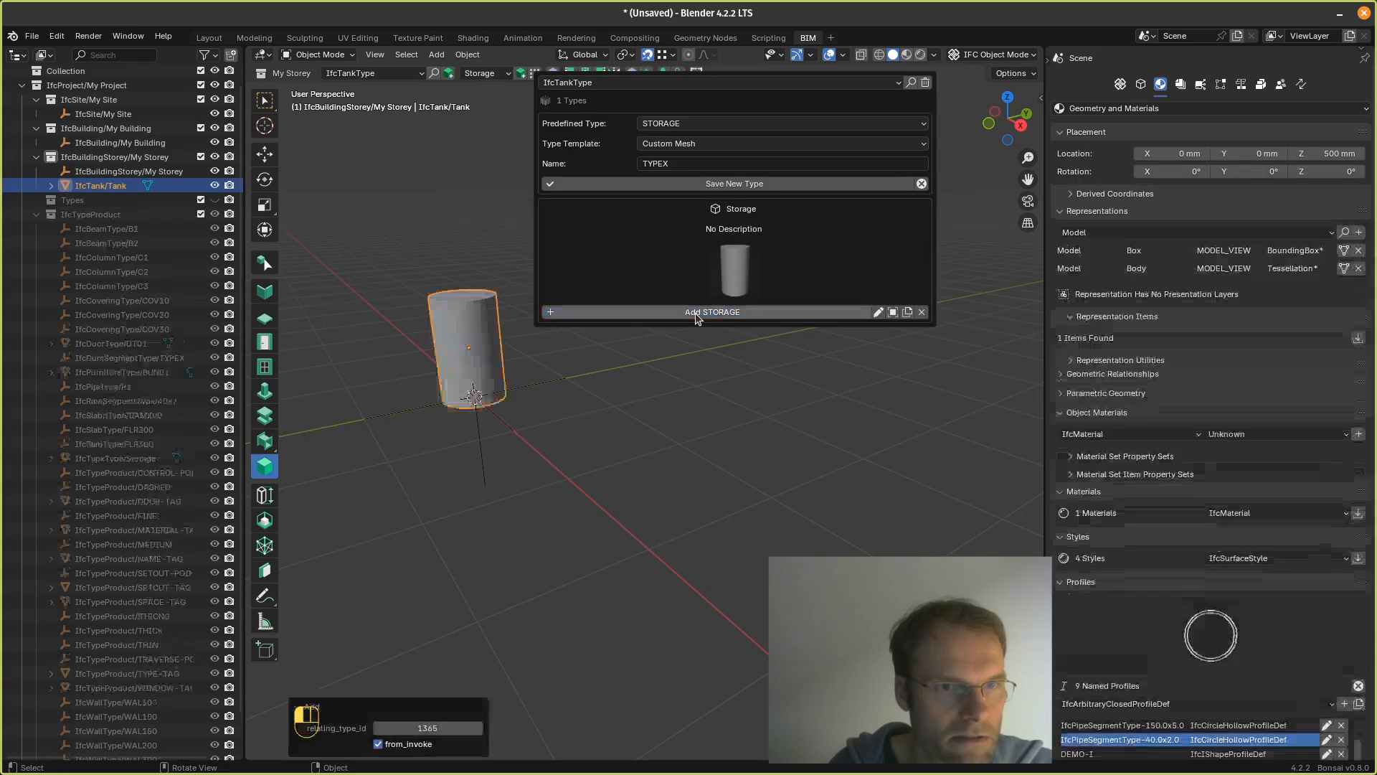
click(485, 365)
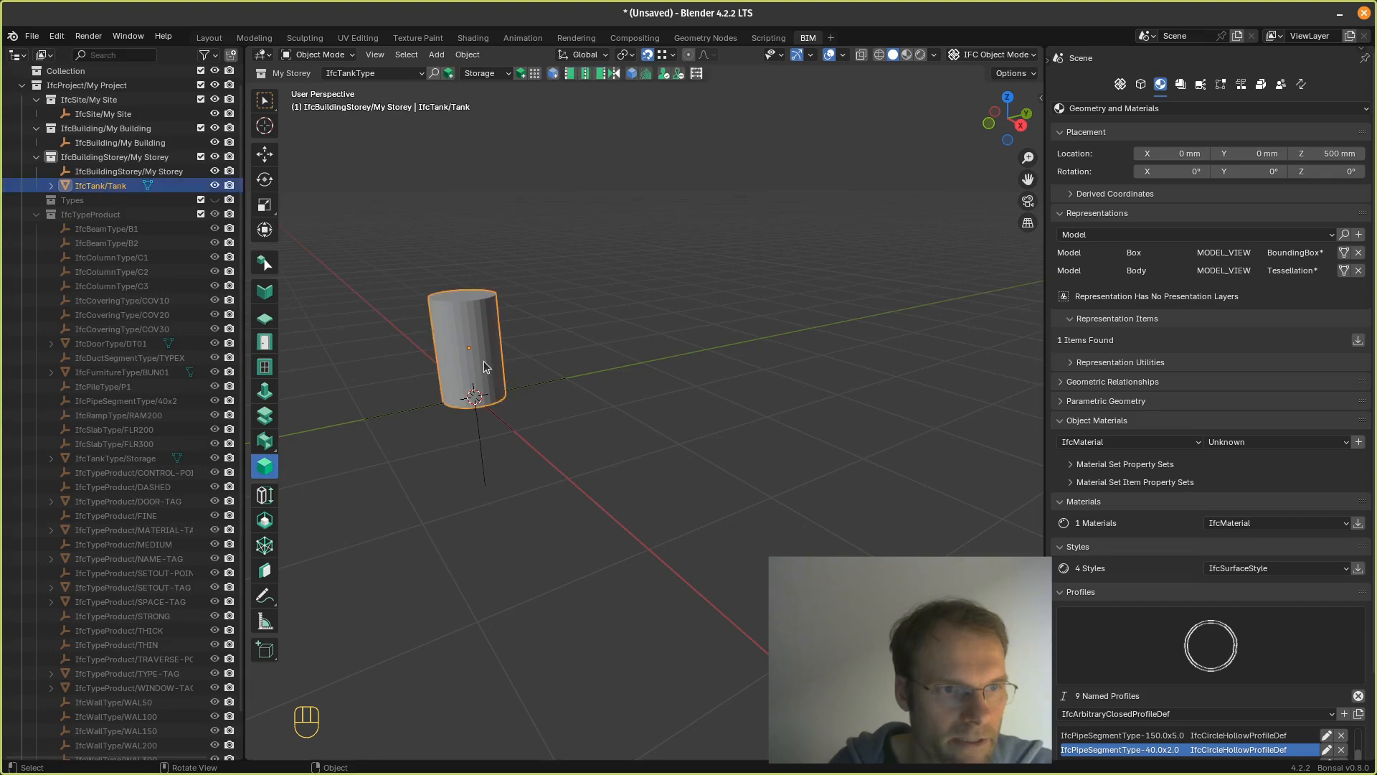
key(Delete)
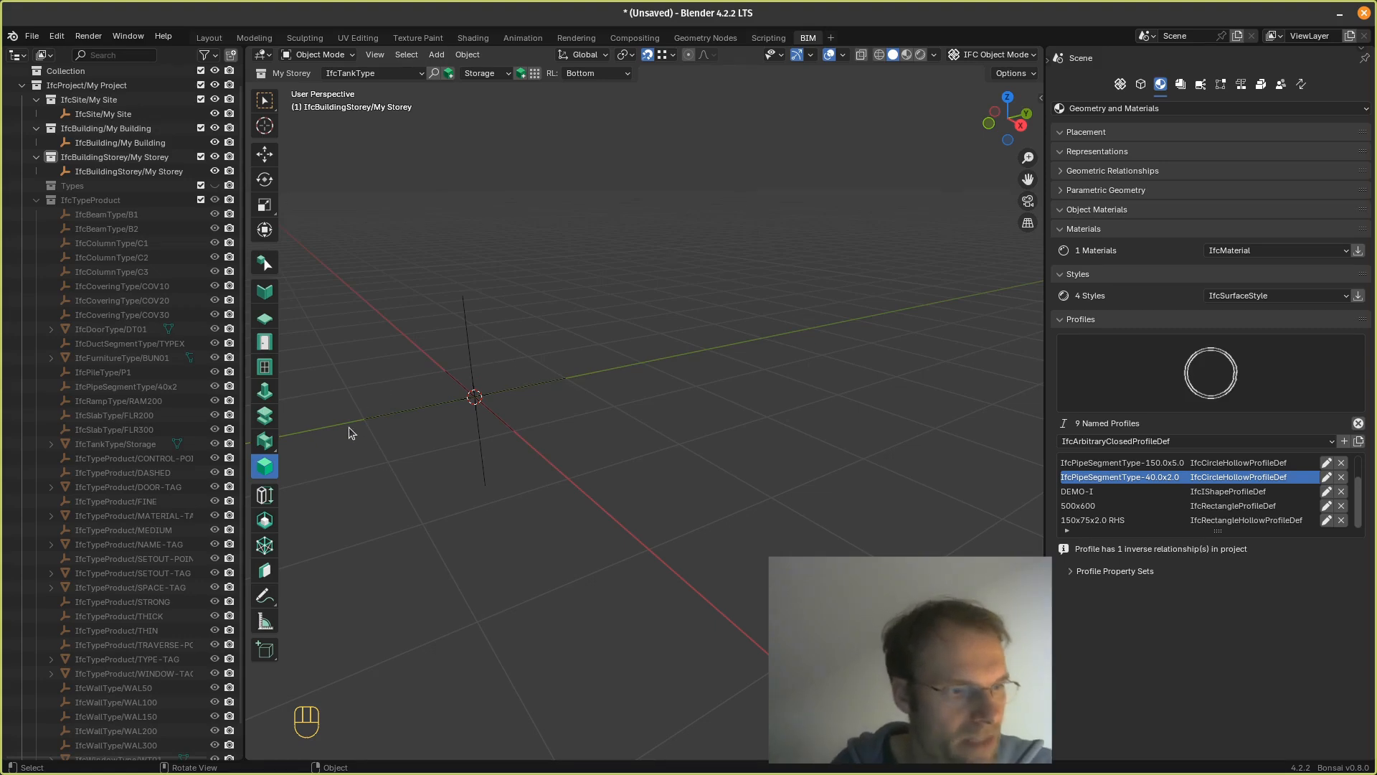
Step: Delete the ramp type RAM200 and the slab types FLR200 and FLR300 from the IfcTypeProduct collection
middle_drag(390, 431, 390, 431)
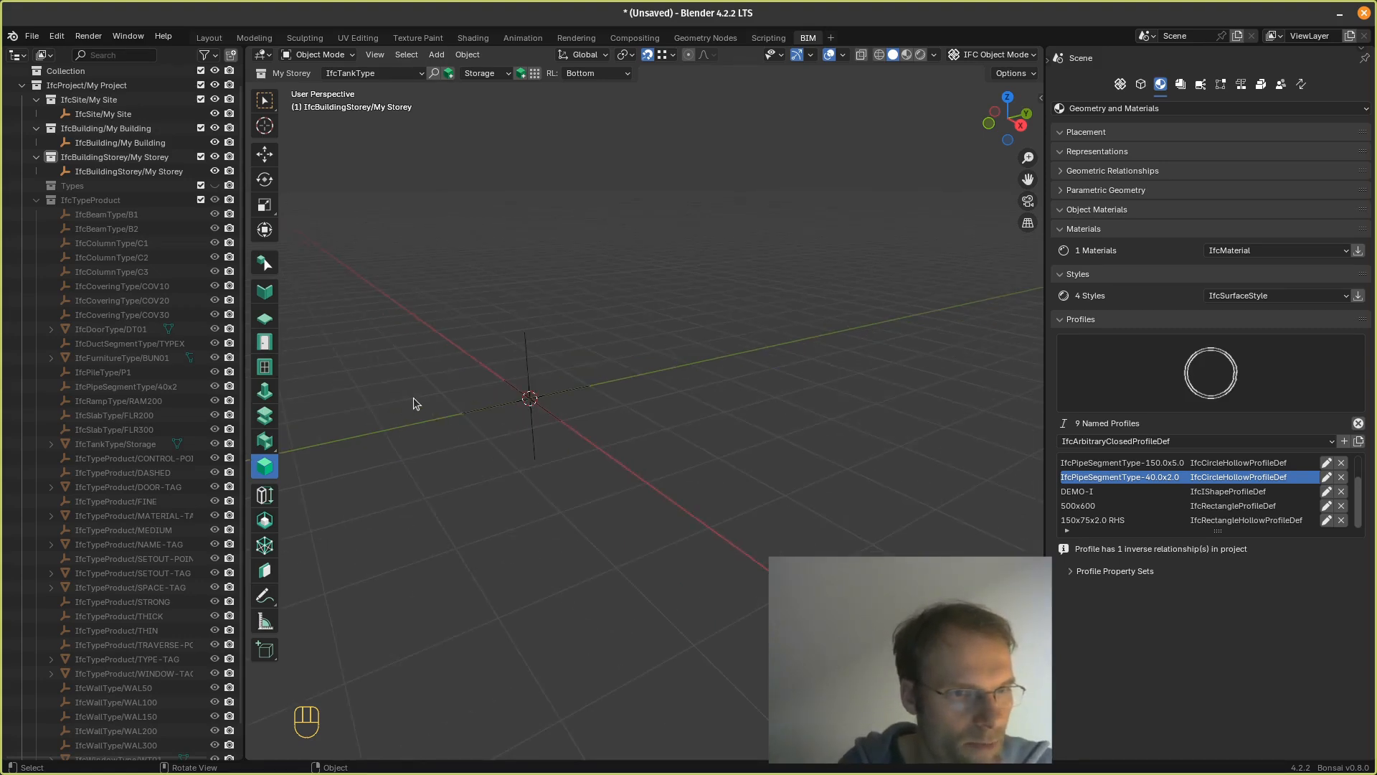
click(115, 214)
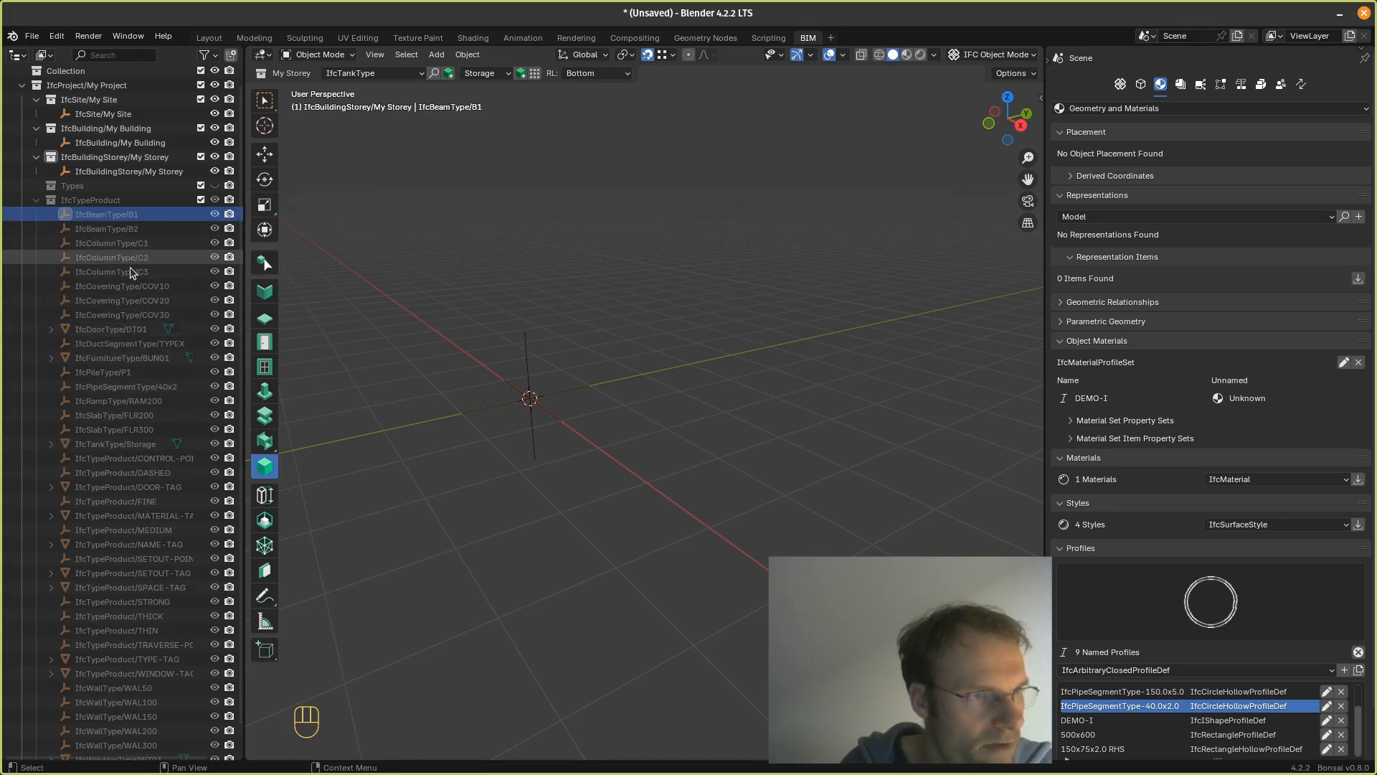
click(120, 442)
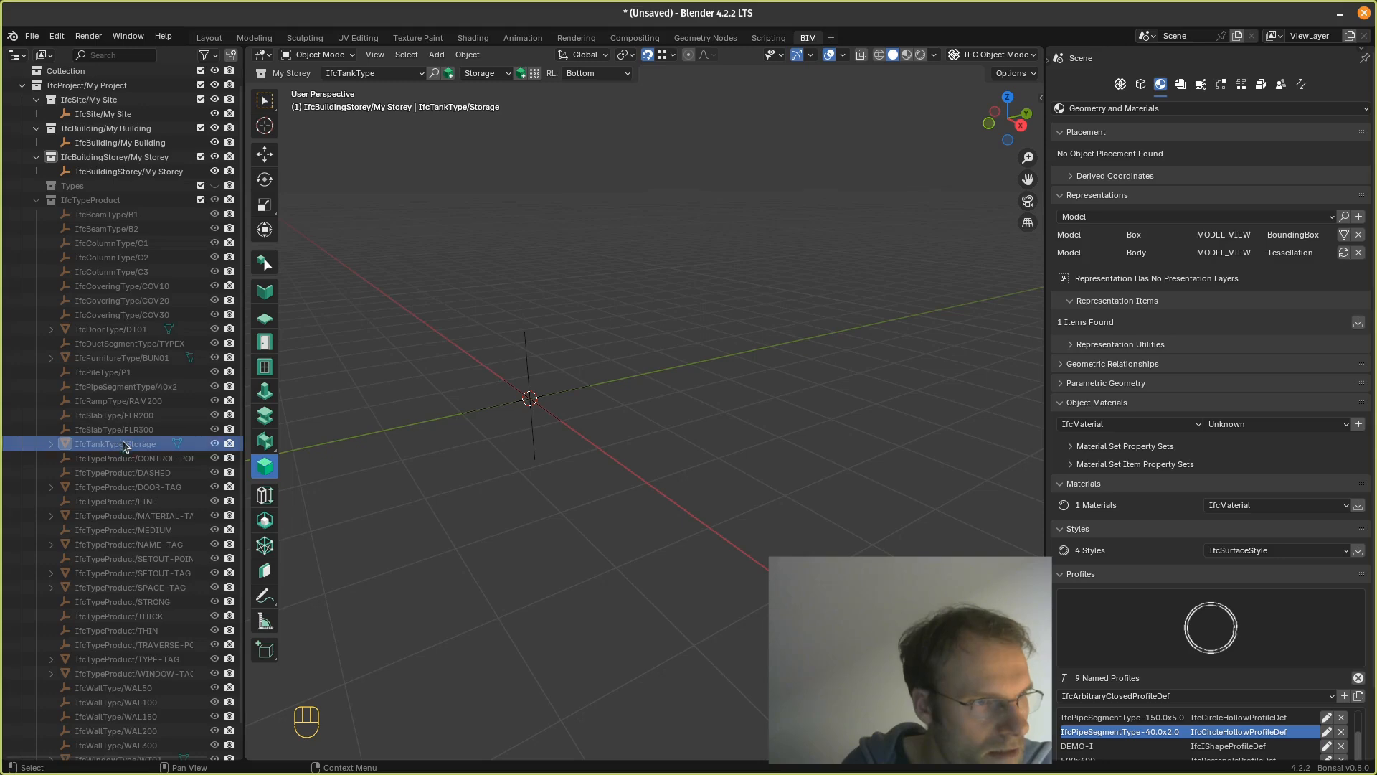
click(127, 402)
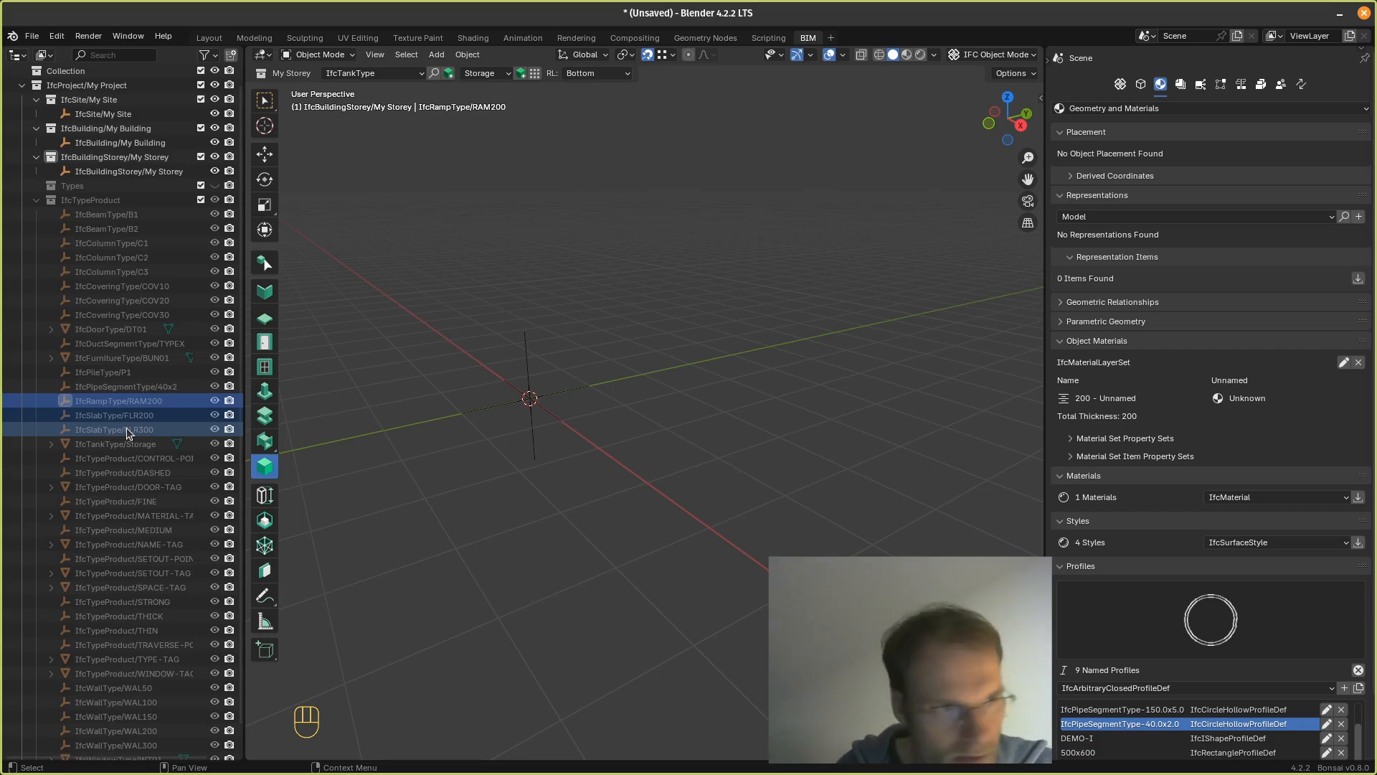
key(Delete)
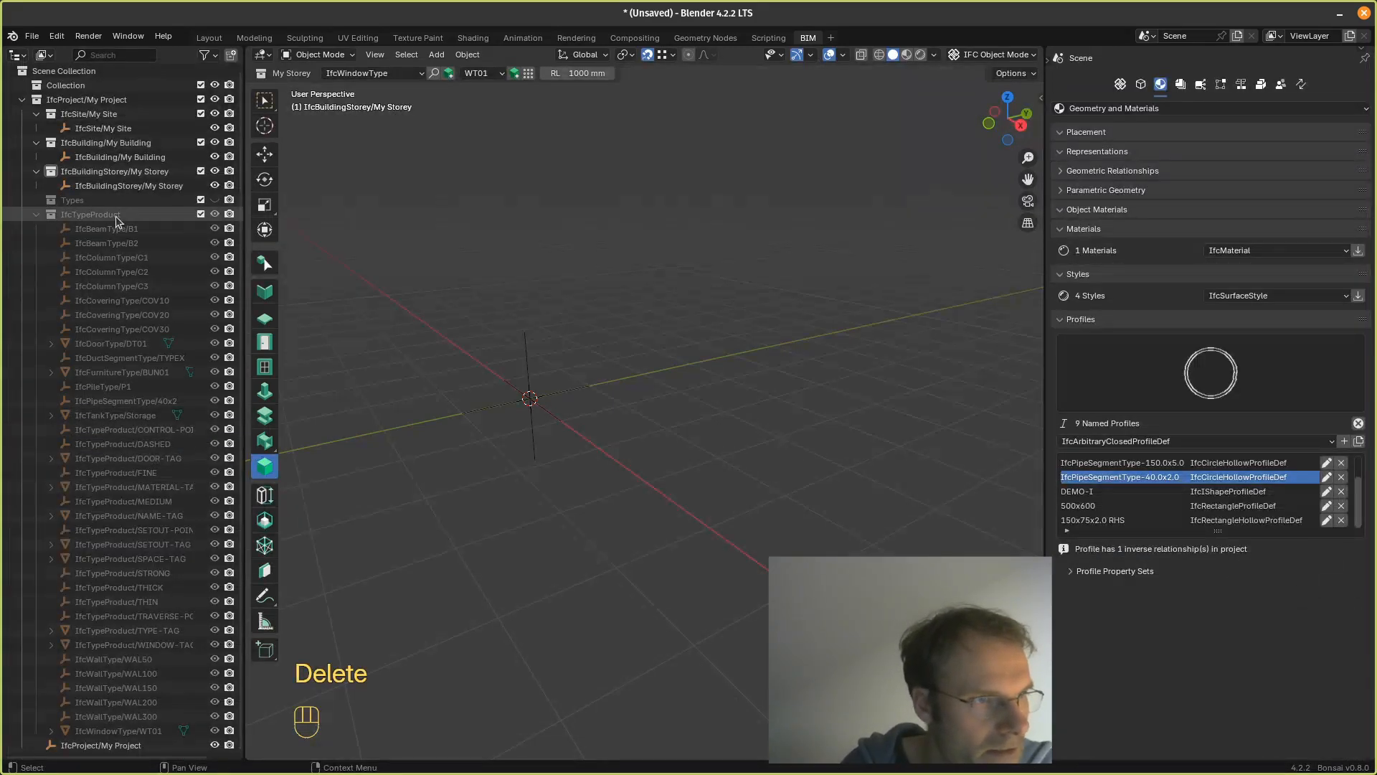
Step: Delete the types from IfcBeamType/B1 through IfcPileType/P1, and those from IfcTypeProduct/CONTROL-POINT through IfcWallType/WAL100
click(113, 229)
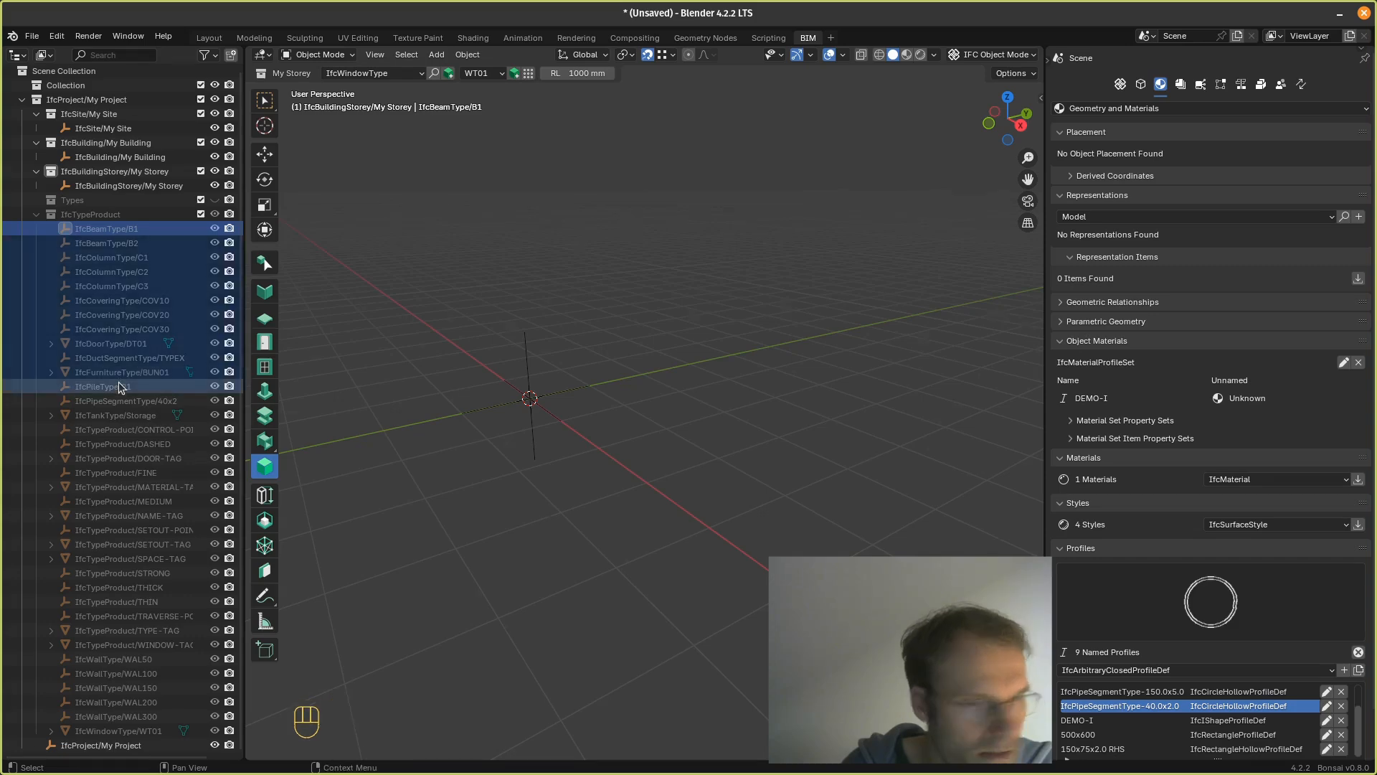
key(Delete)
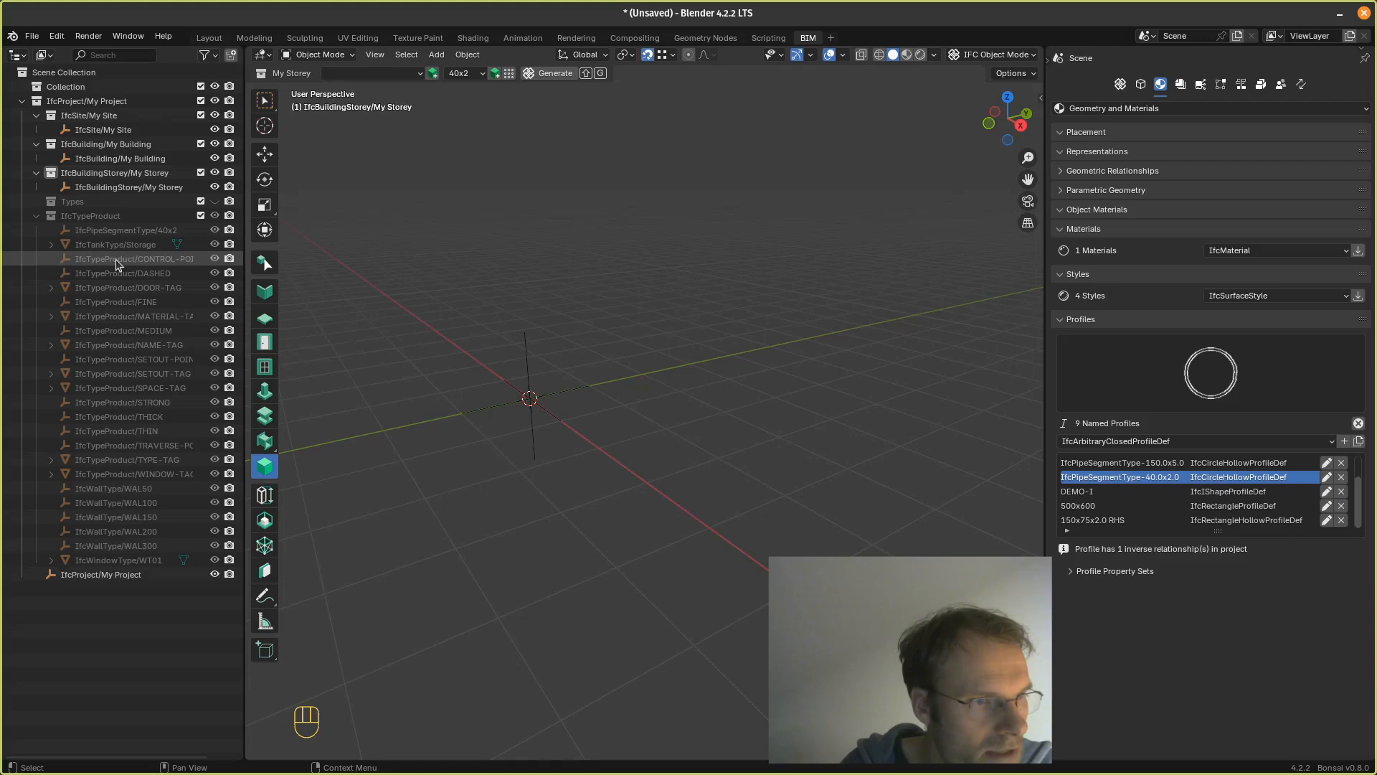
click(114, 260)
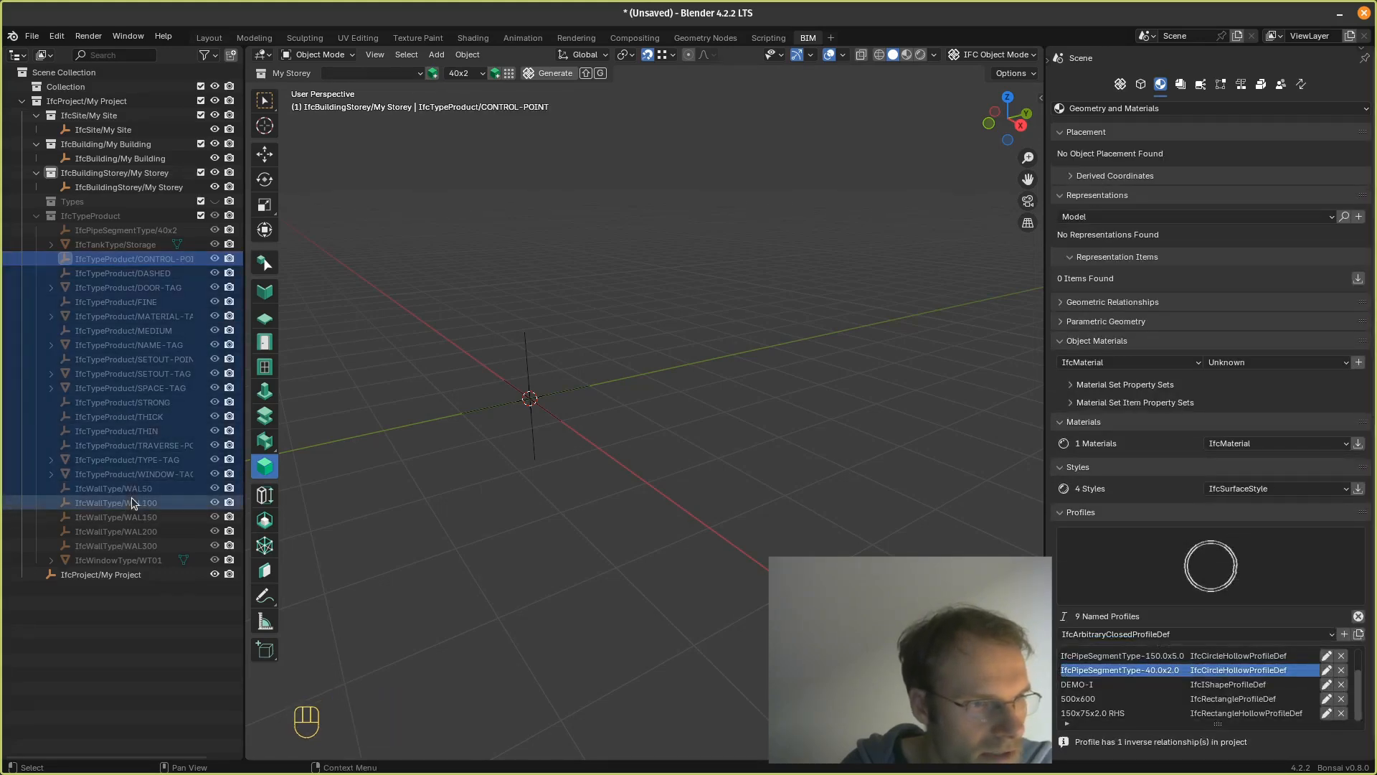
key(Delete)
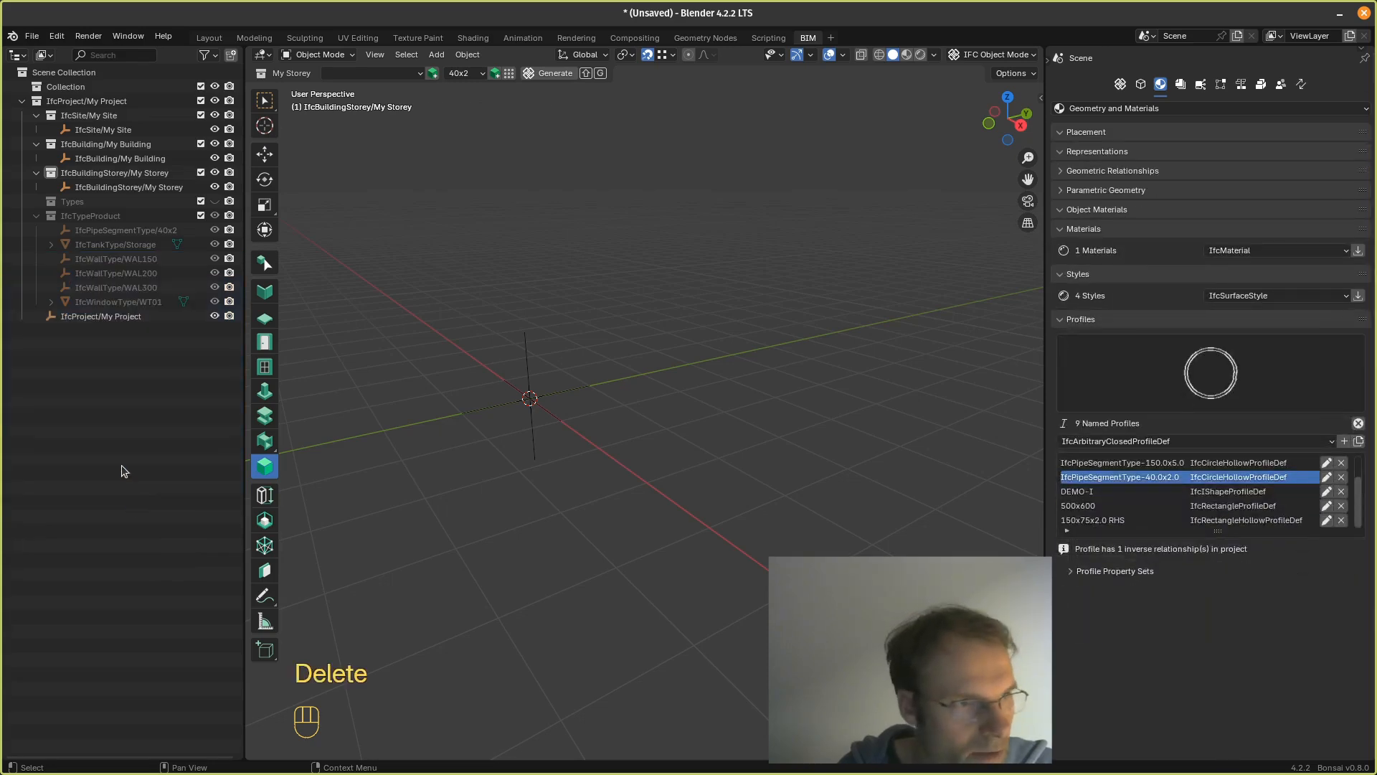
Step: Delete the wall types WAL200 and WAL300 and the window type WT01 from the IfcTypeProduct collection
click(124, 274)
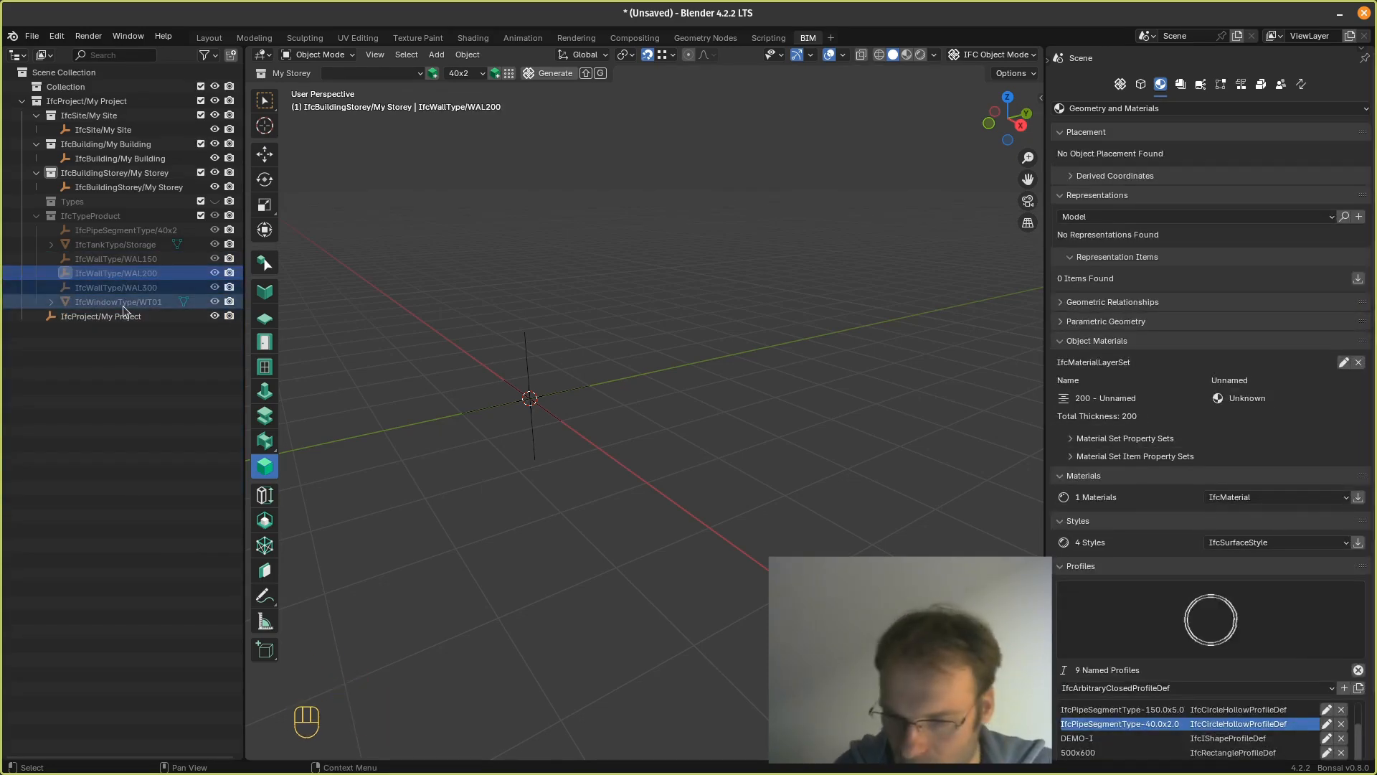
key(Delete)
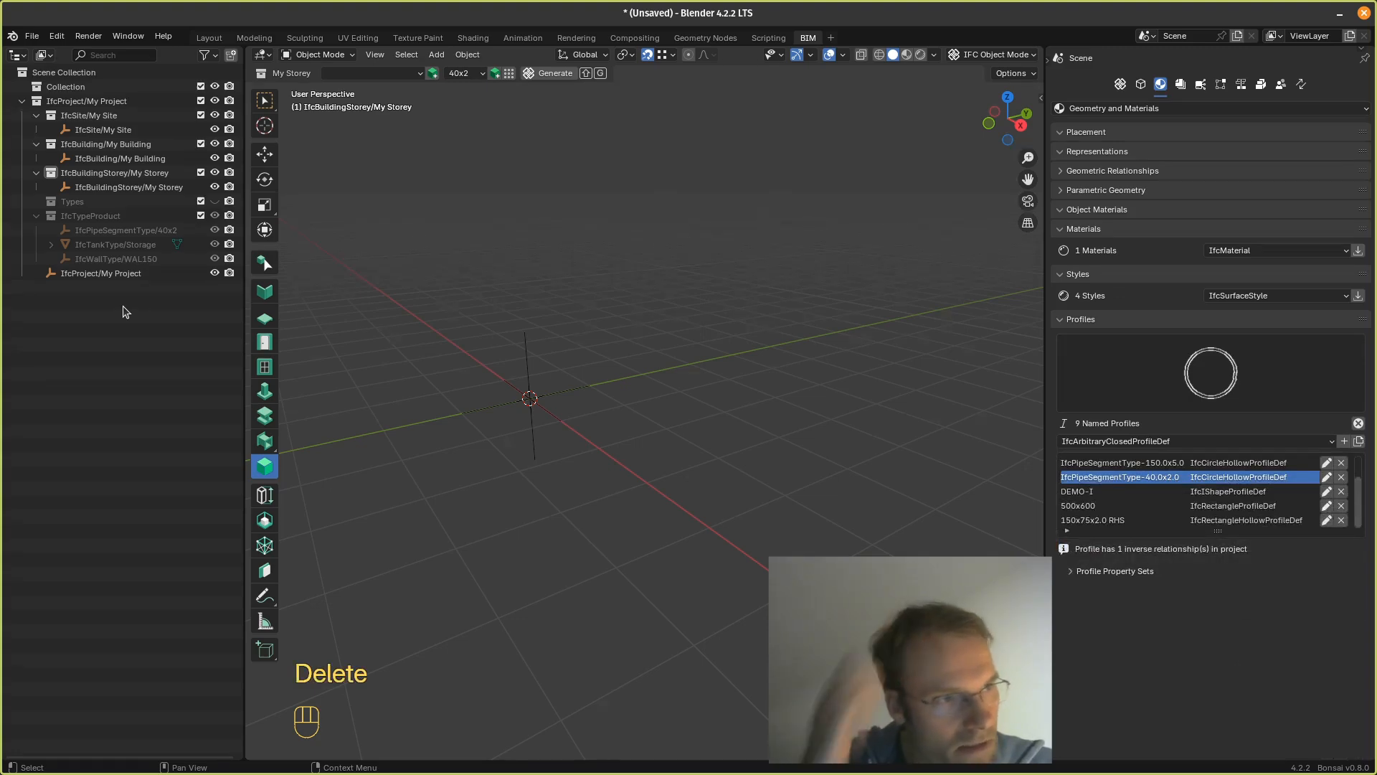
Step: Save the IFC project as object-lib.ifc in the 10_lib-video folder
click(32, 36)
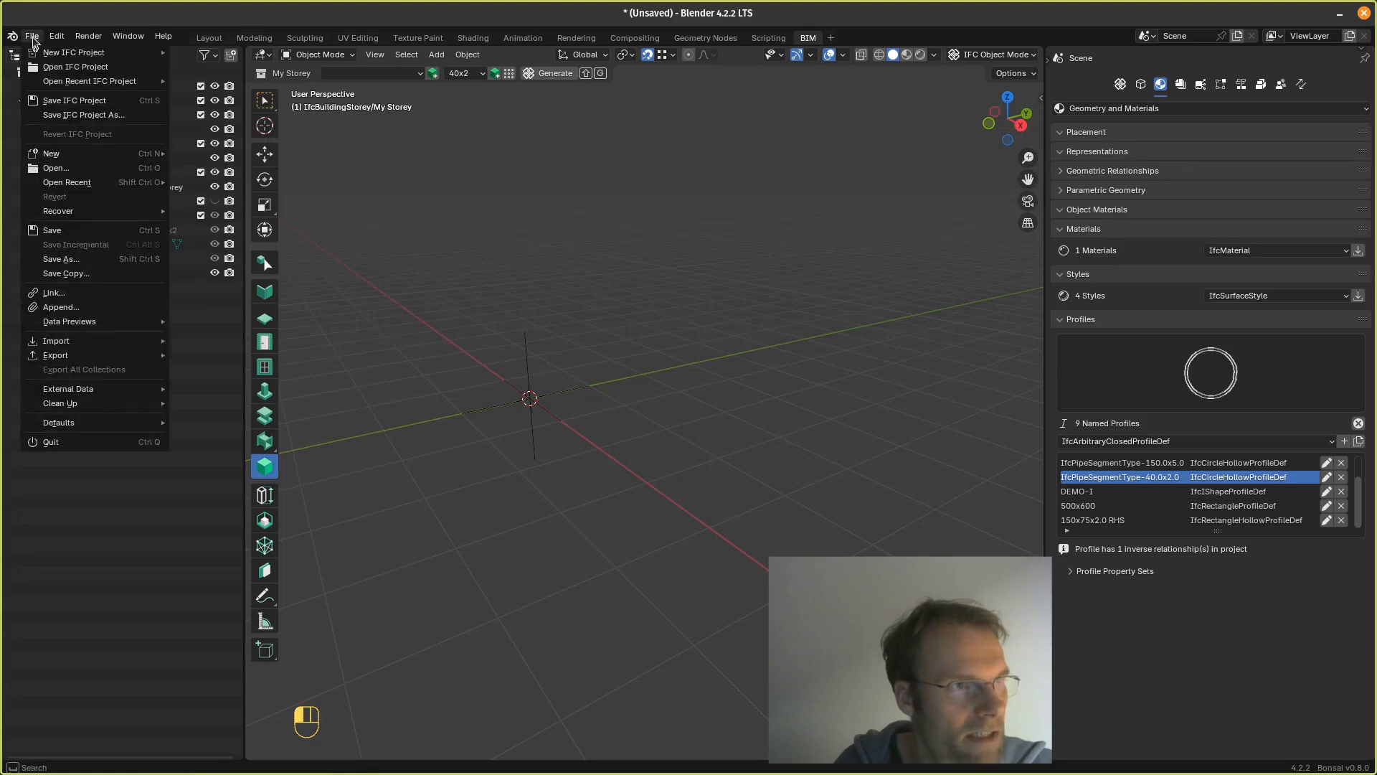
click(63, 112)
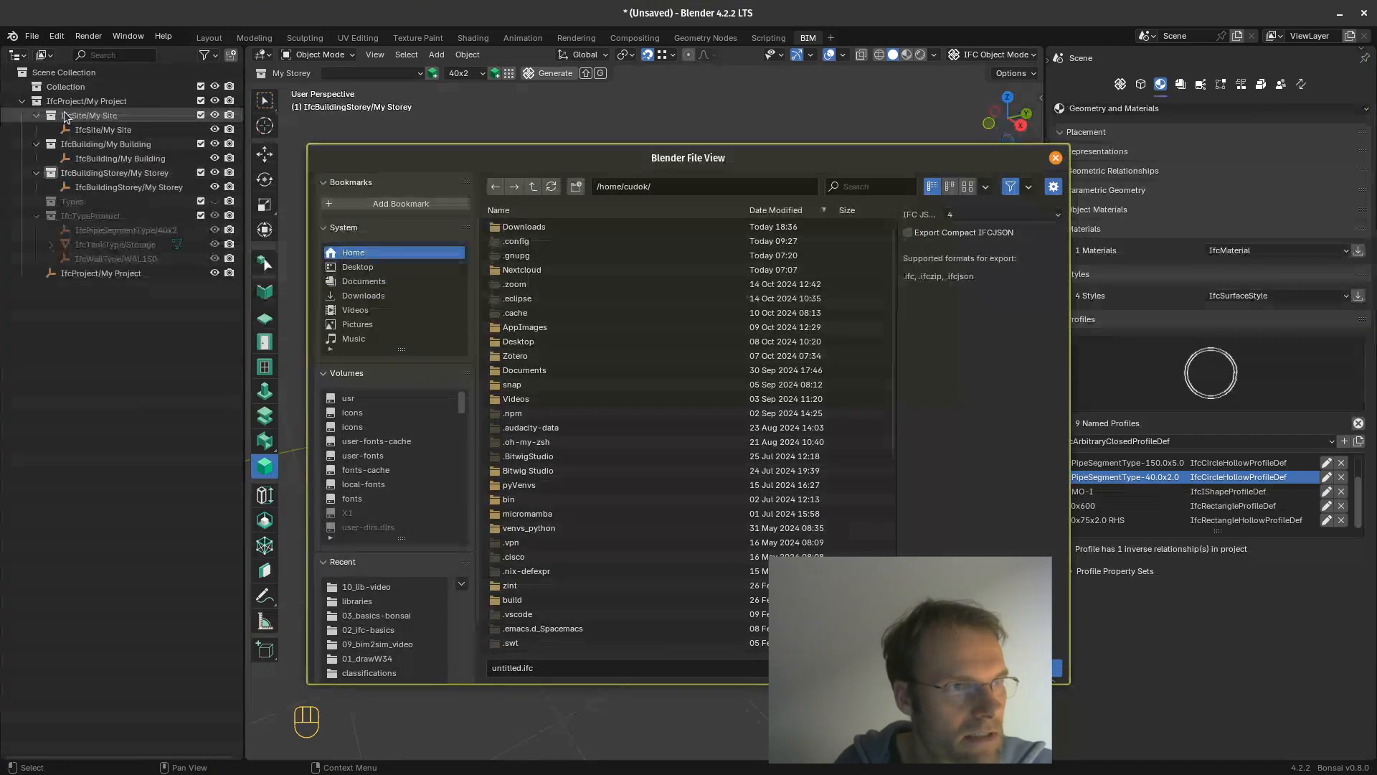
click(369, 587)
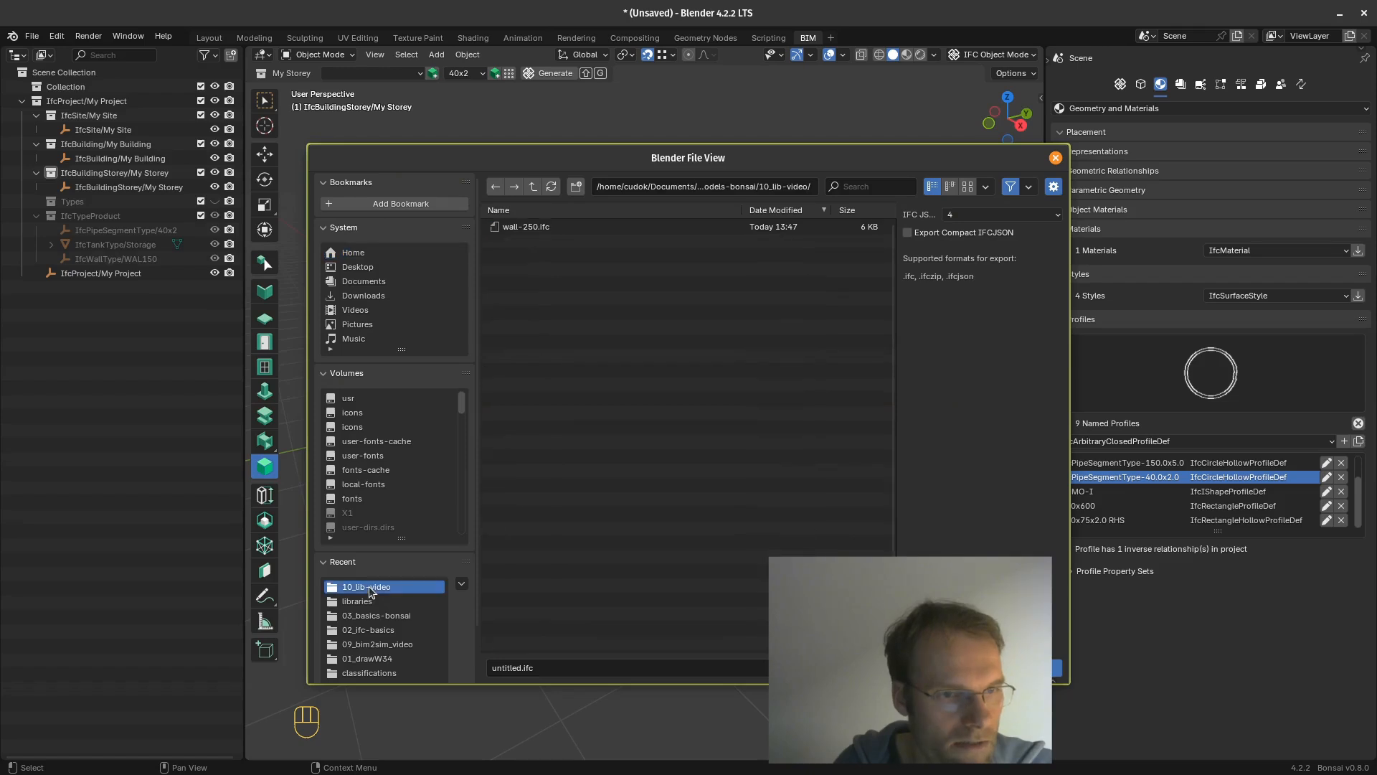
click(519, 671)
click(520, 669)
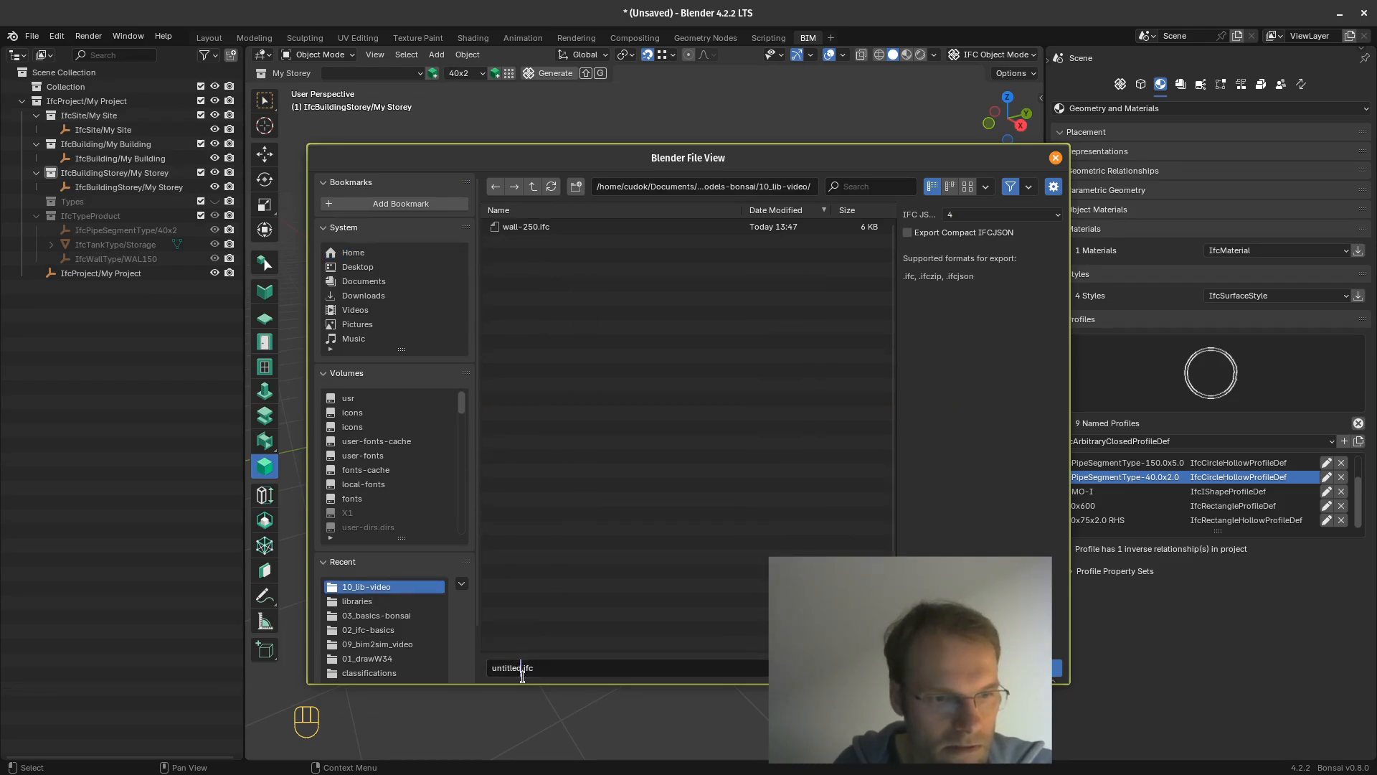
key(BackSpace)
key(BackSpace)
key(BackSpace)
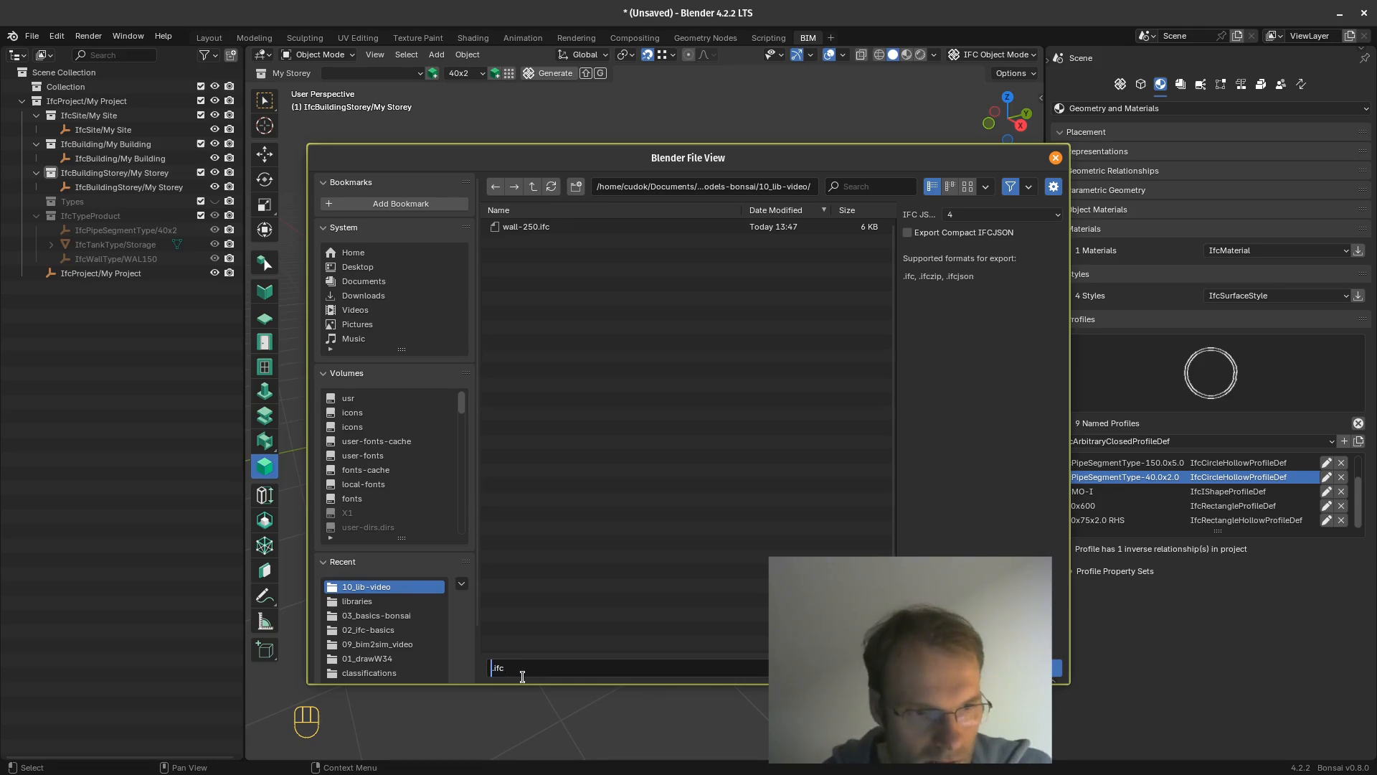
text(obje)
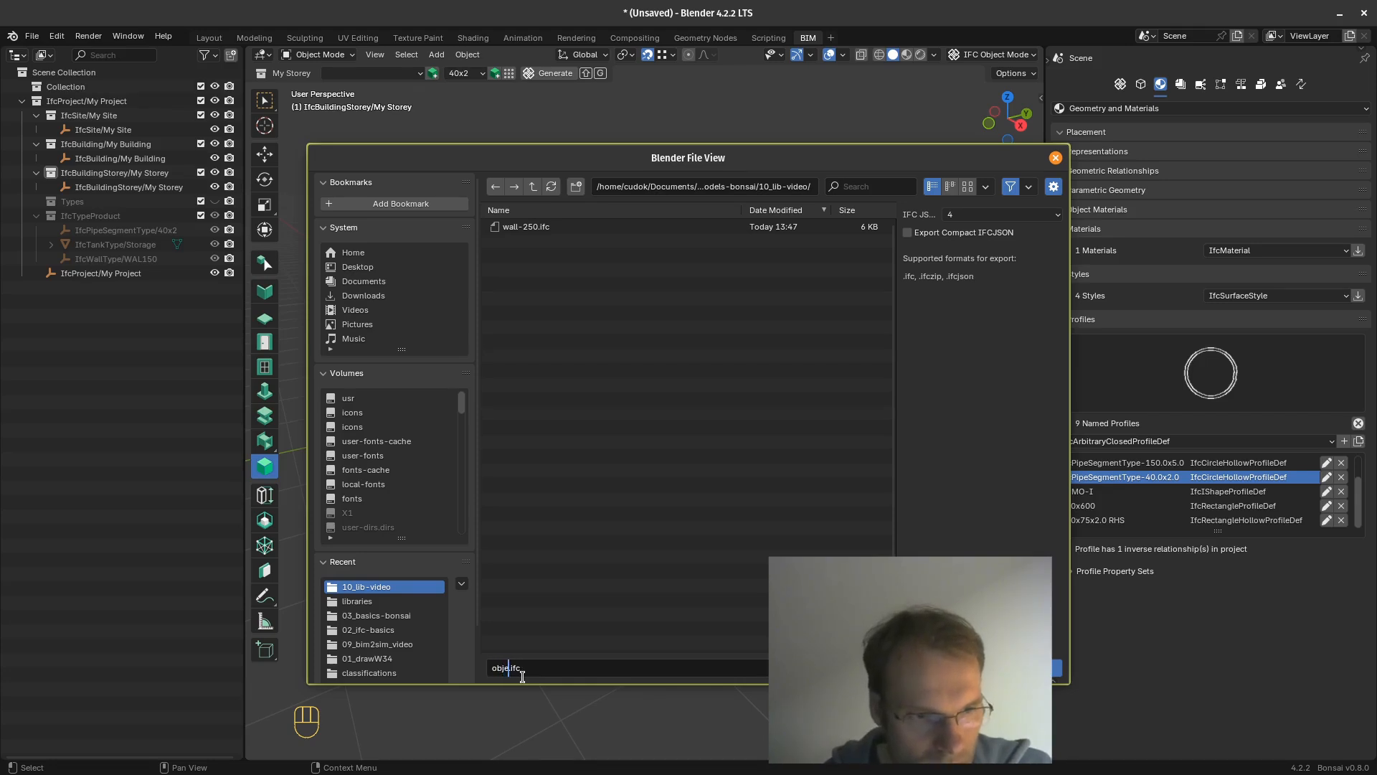
text(ct-lib)
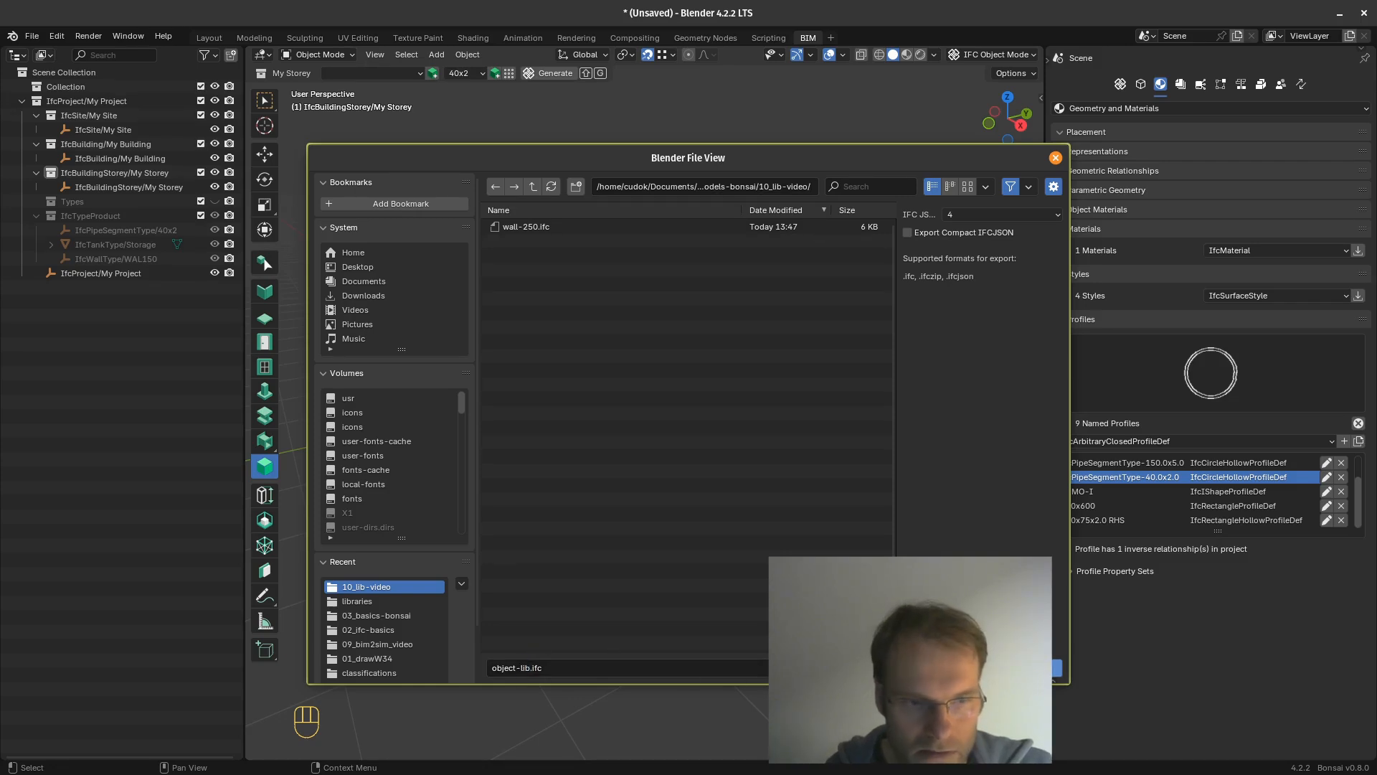
key(Return)
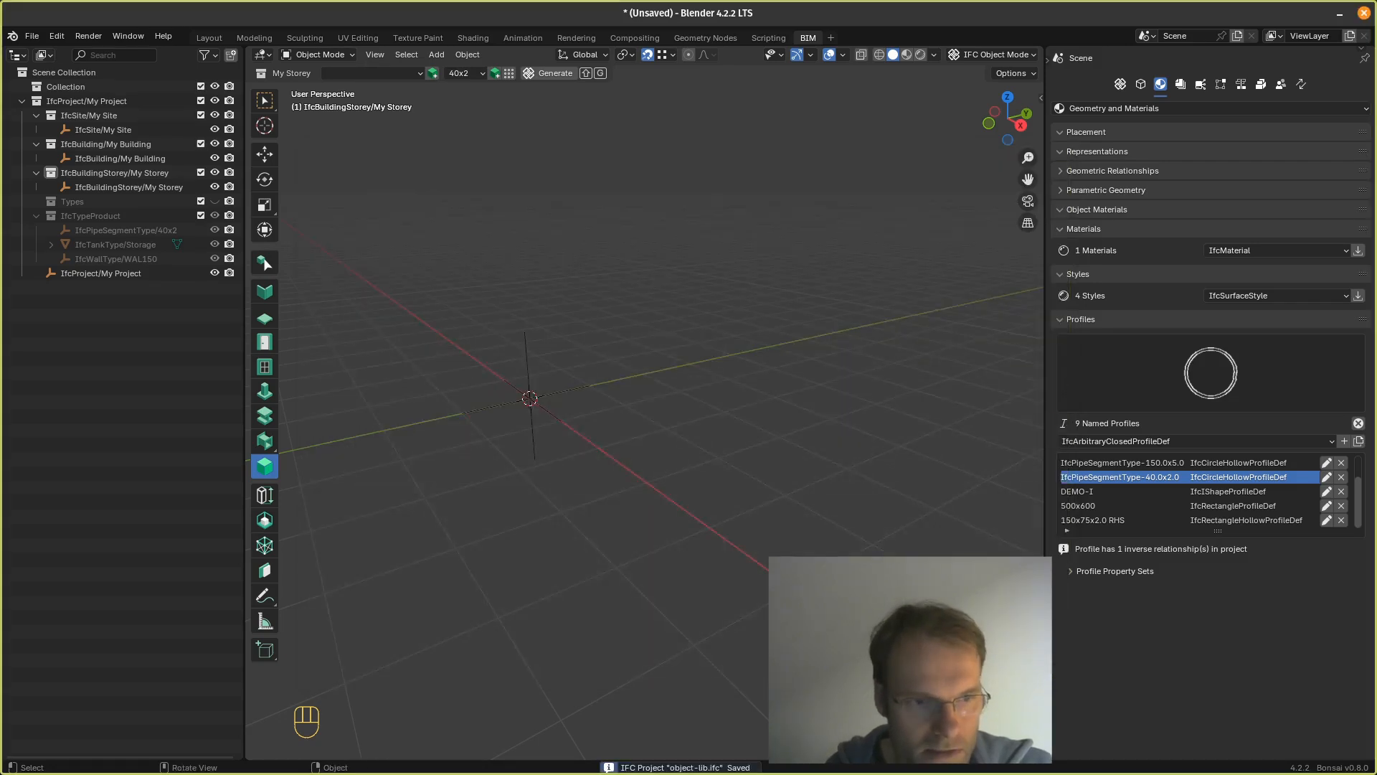
Step: Create a new IFC demo project
click(32, 37)
mouse_move(60, 81)
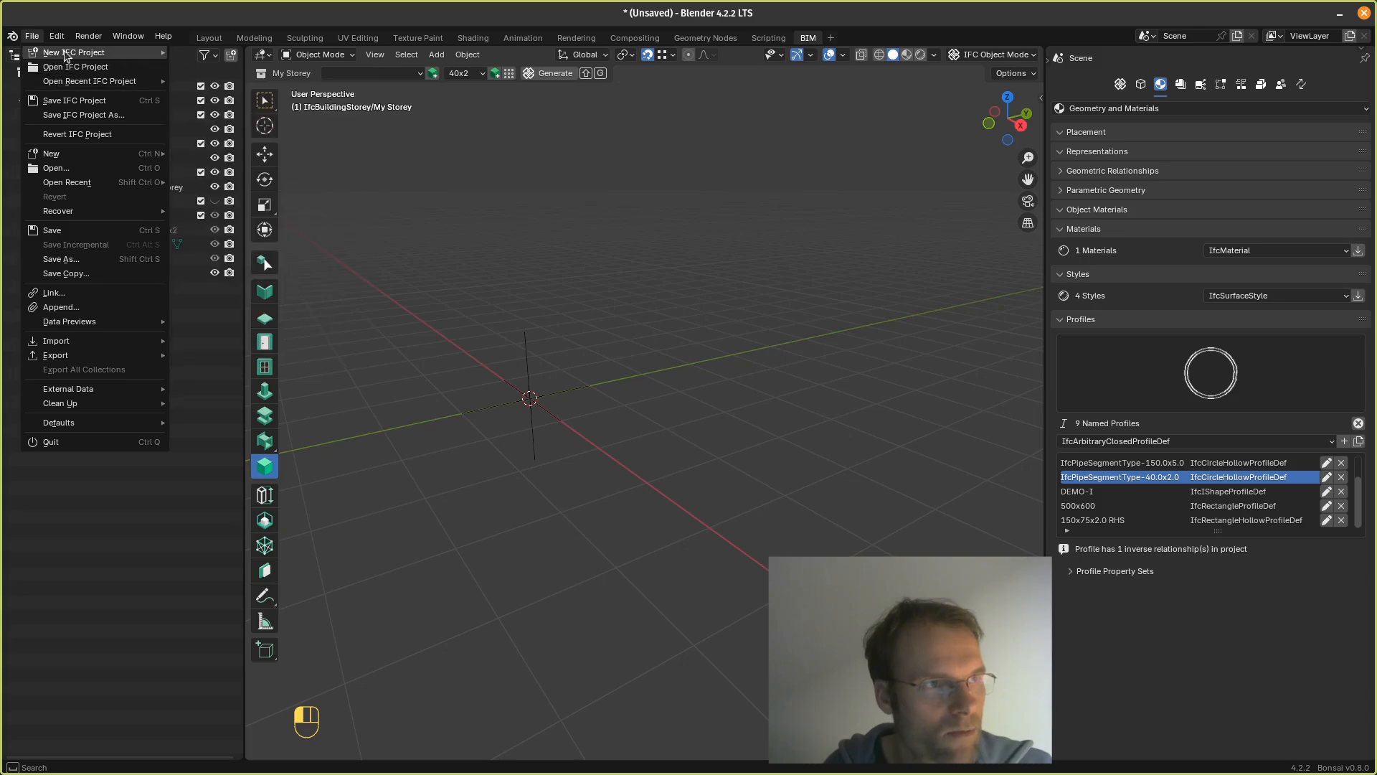
mouse_move(65, 52)
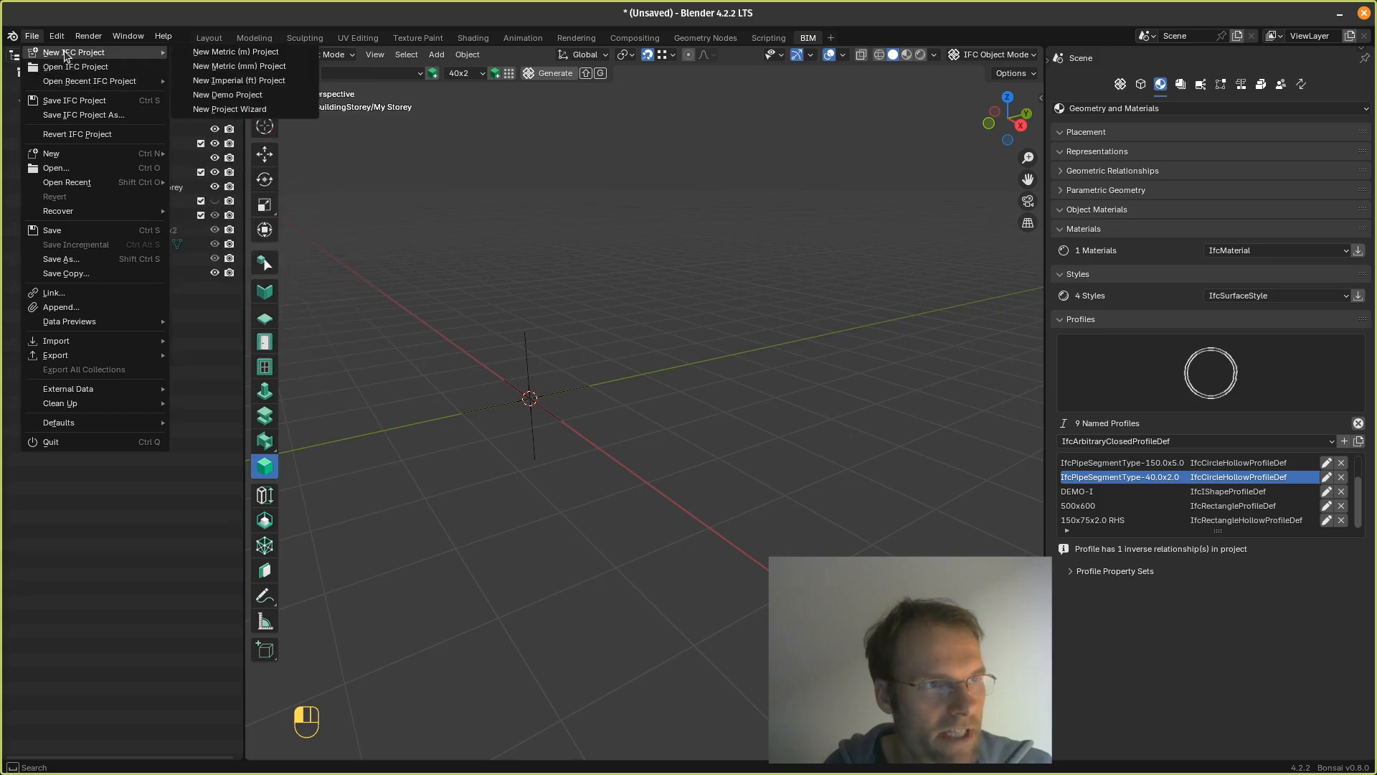
click(228, 95)
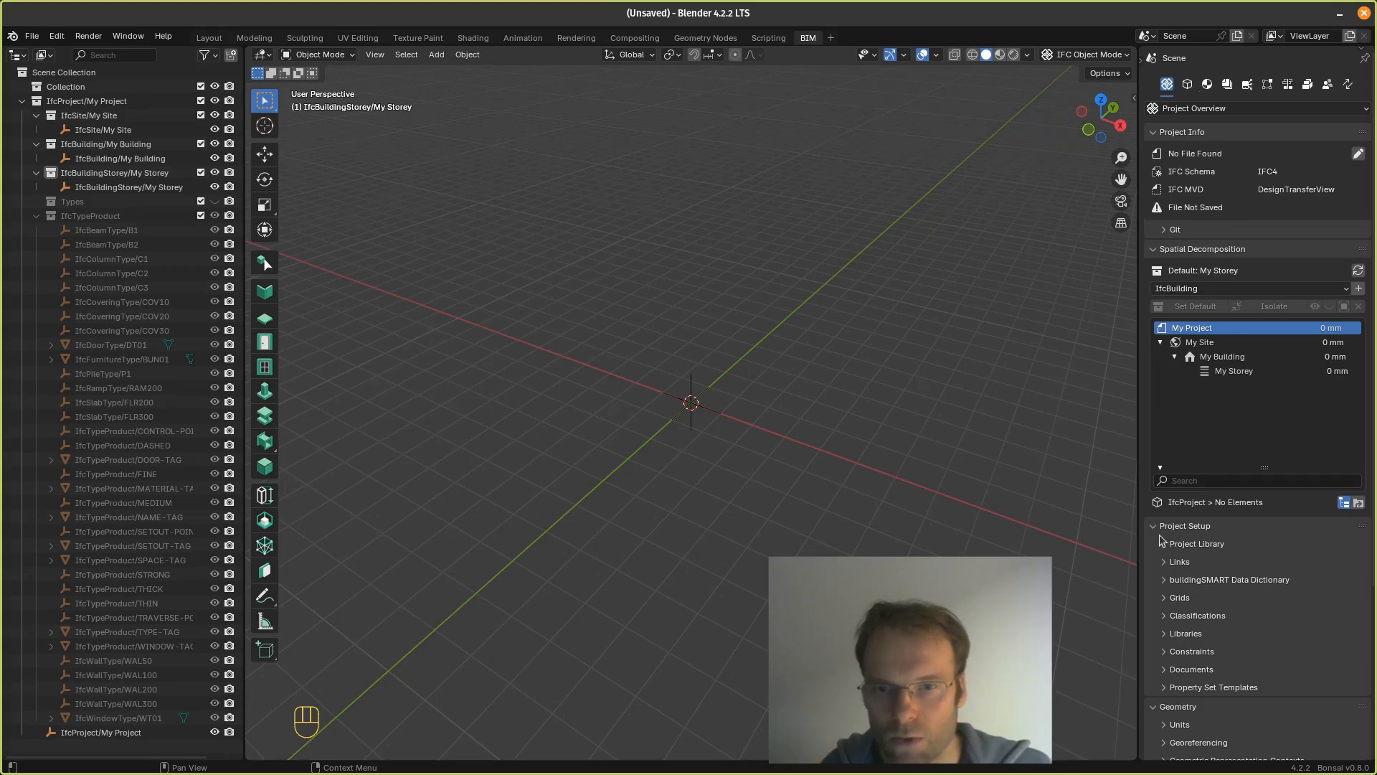
Step: Load object-lib.ifc from the 10_lib-video folder as the custom project library
scroll(1209, 560, down, 1)
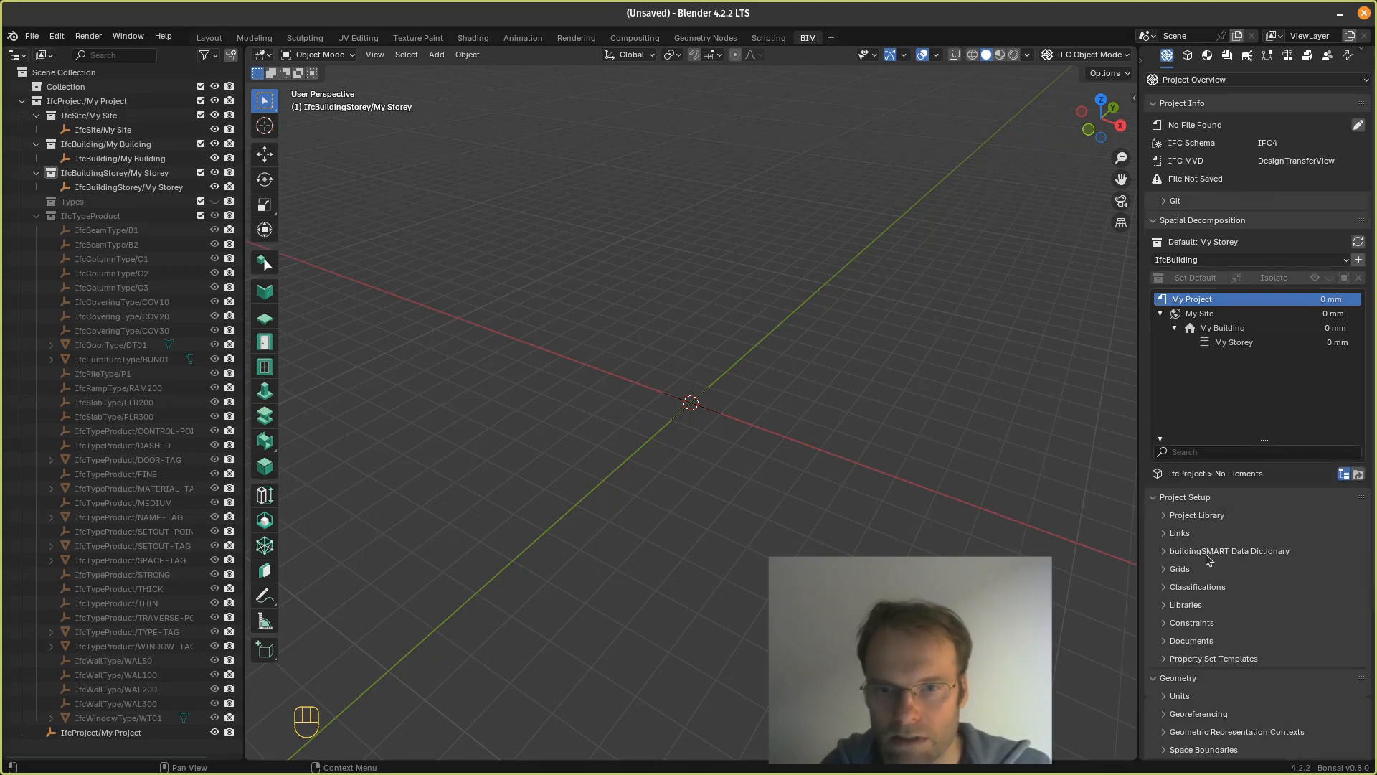
click(1166, 516)
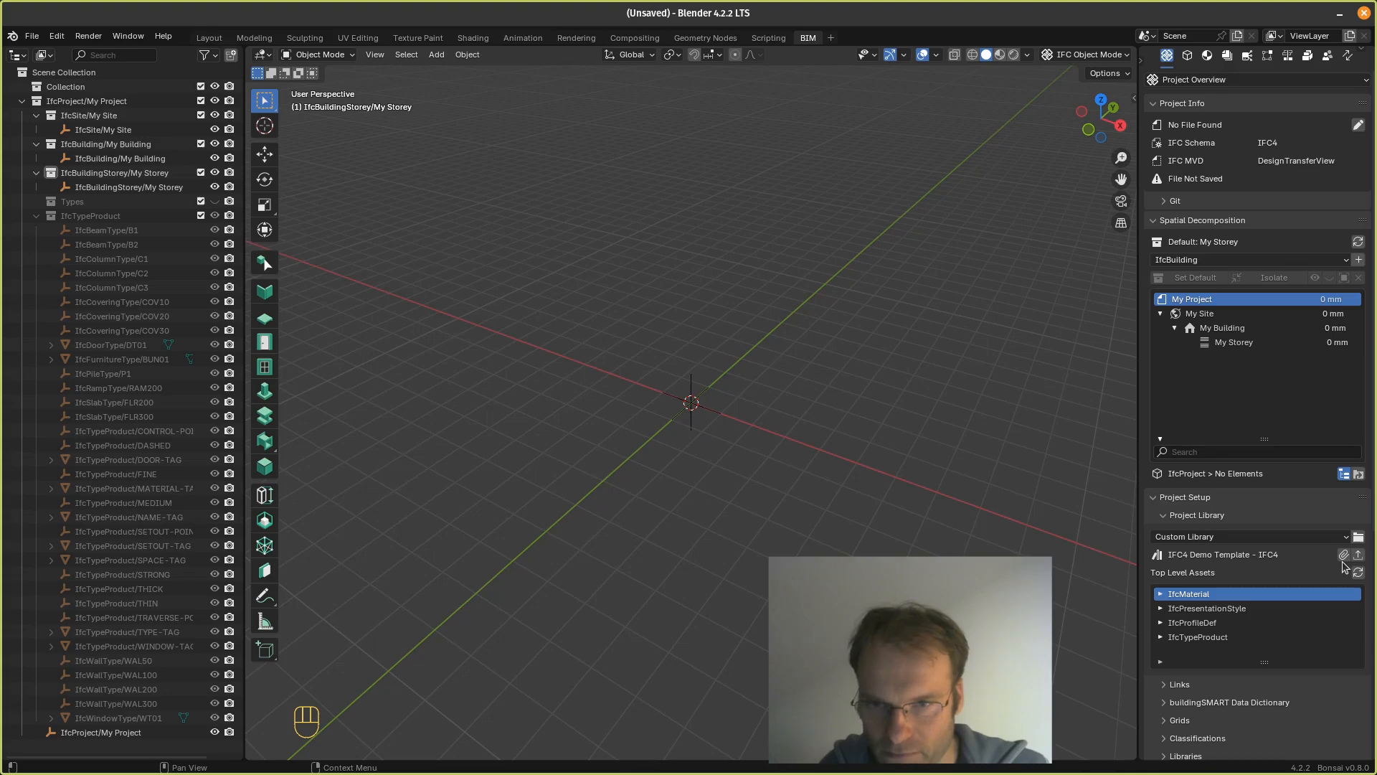
click(1358, 538)
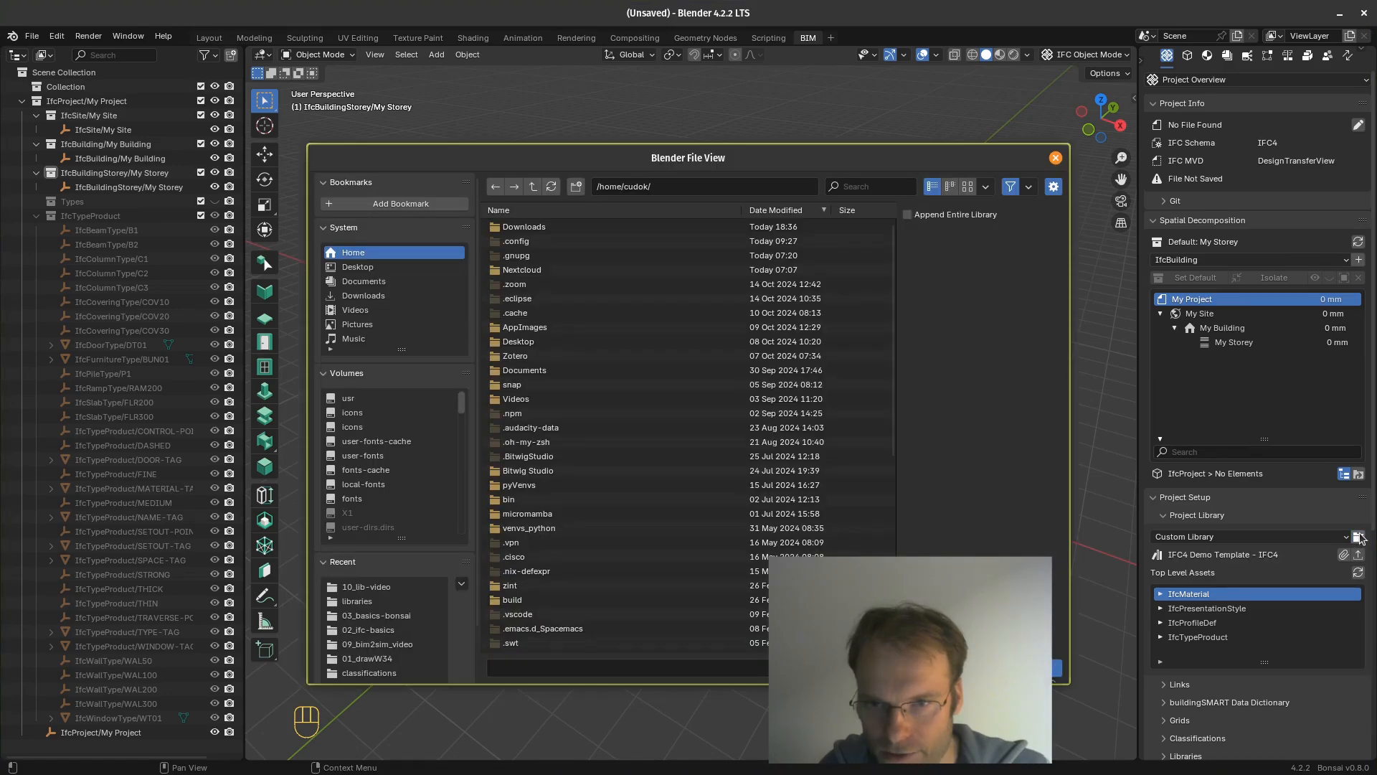
click(367, 587)
click(527, 227)
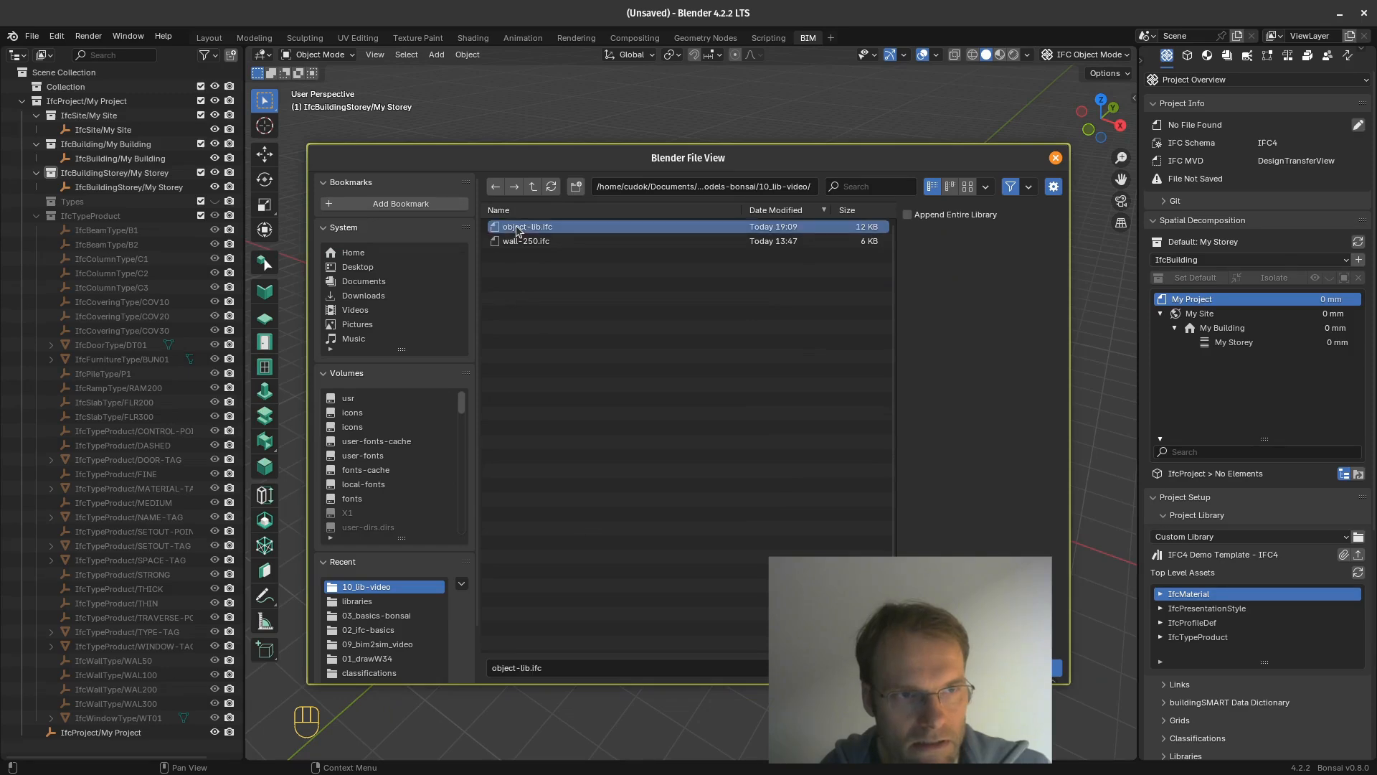
click(1047, 670)
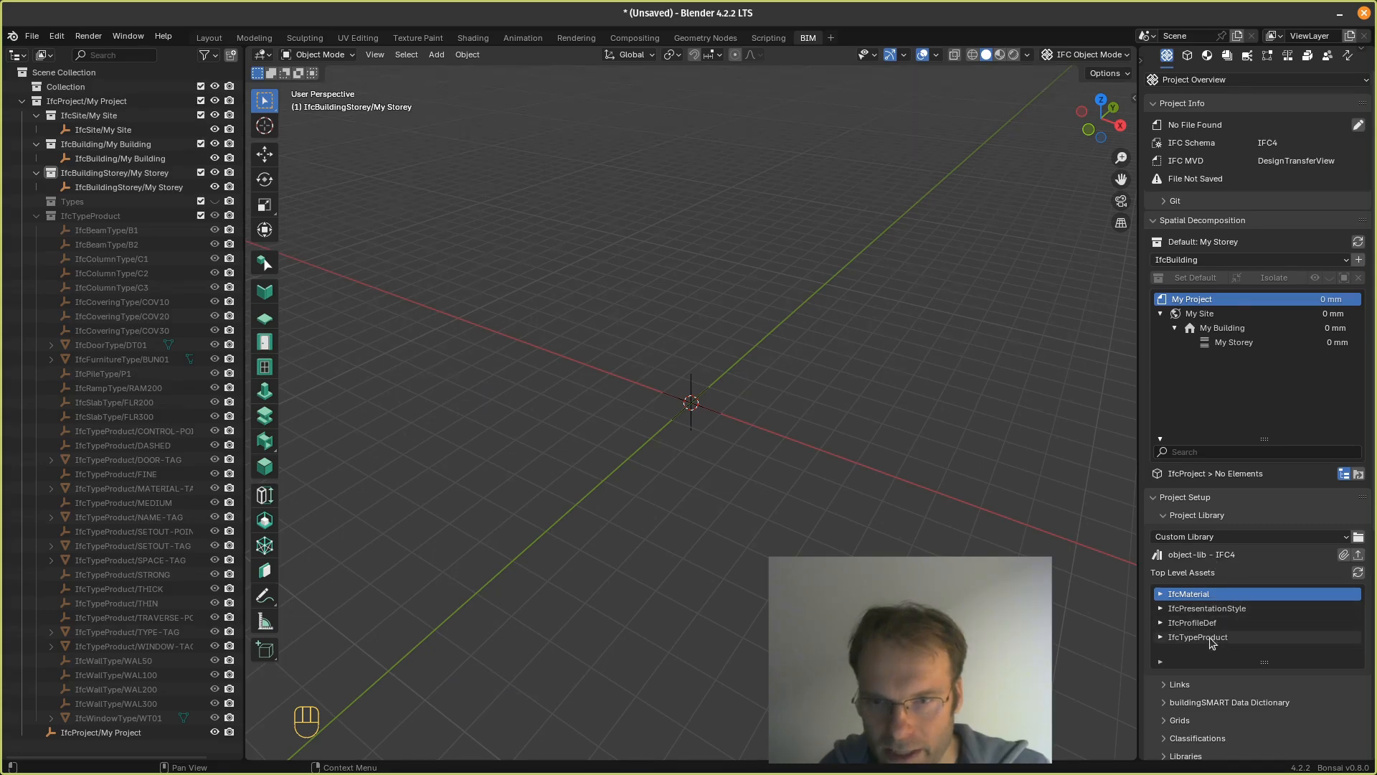
Step: Append the 40x2 pipe segment type from the library's IfcTypeProduct assets and select it in the IfcTypeProduct collection
click(1162, 639)
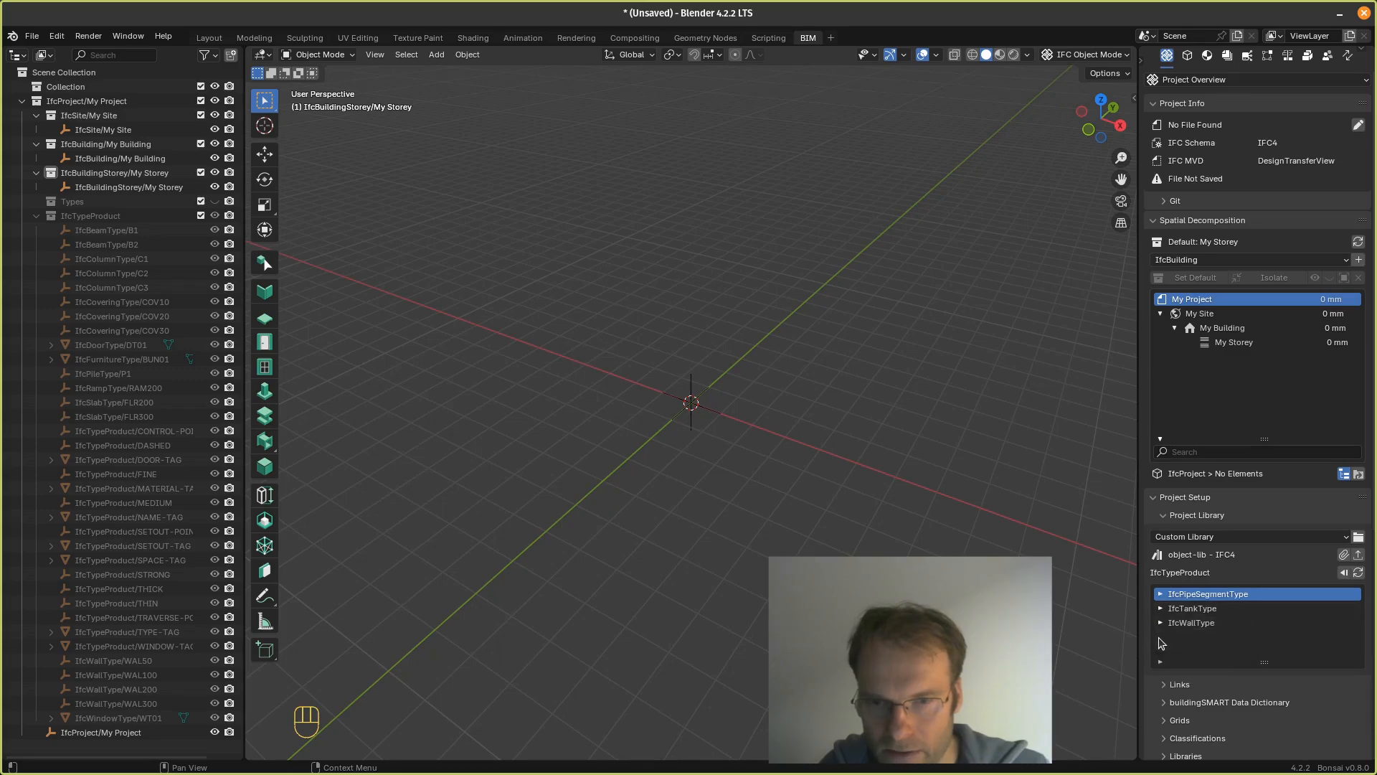
click(1160, 595)
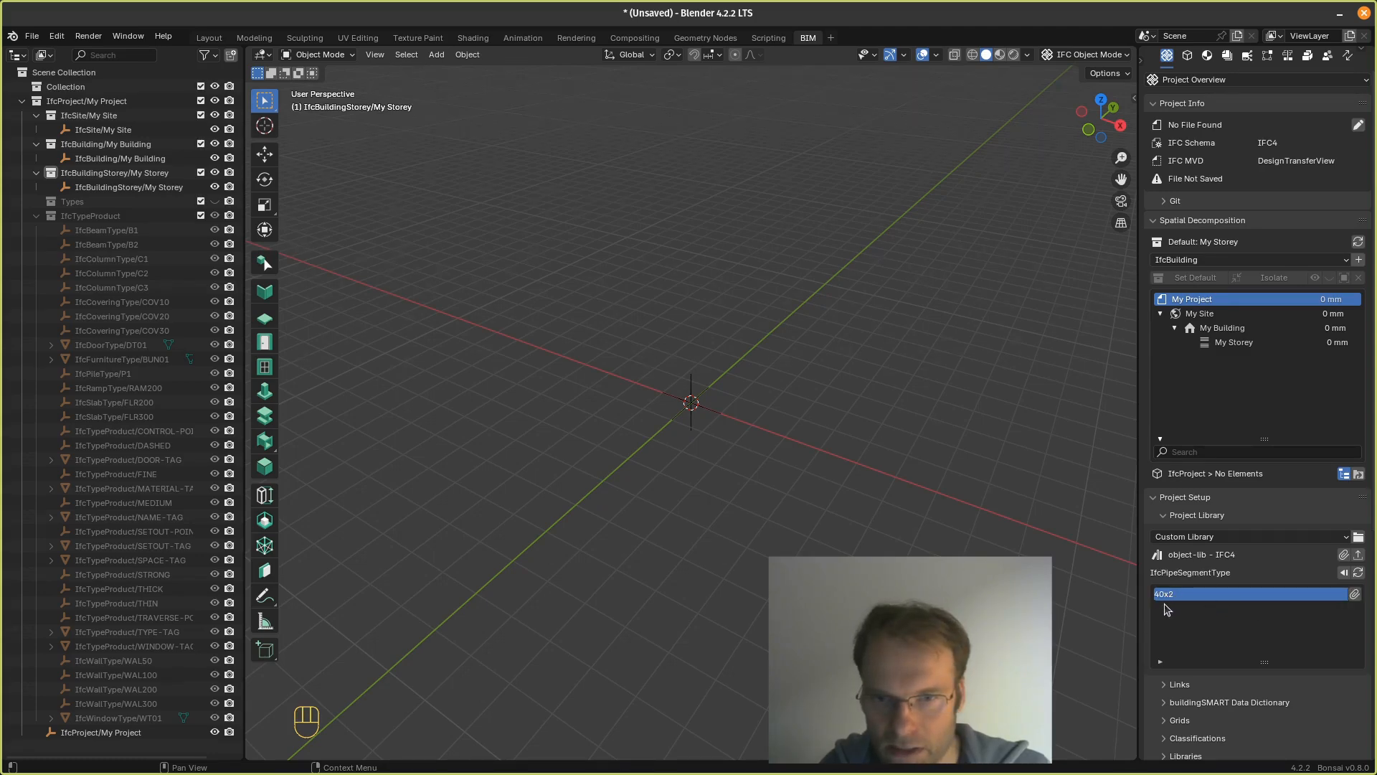
click(1355, 594)
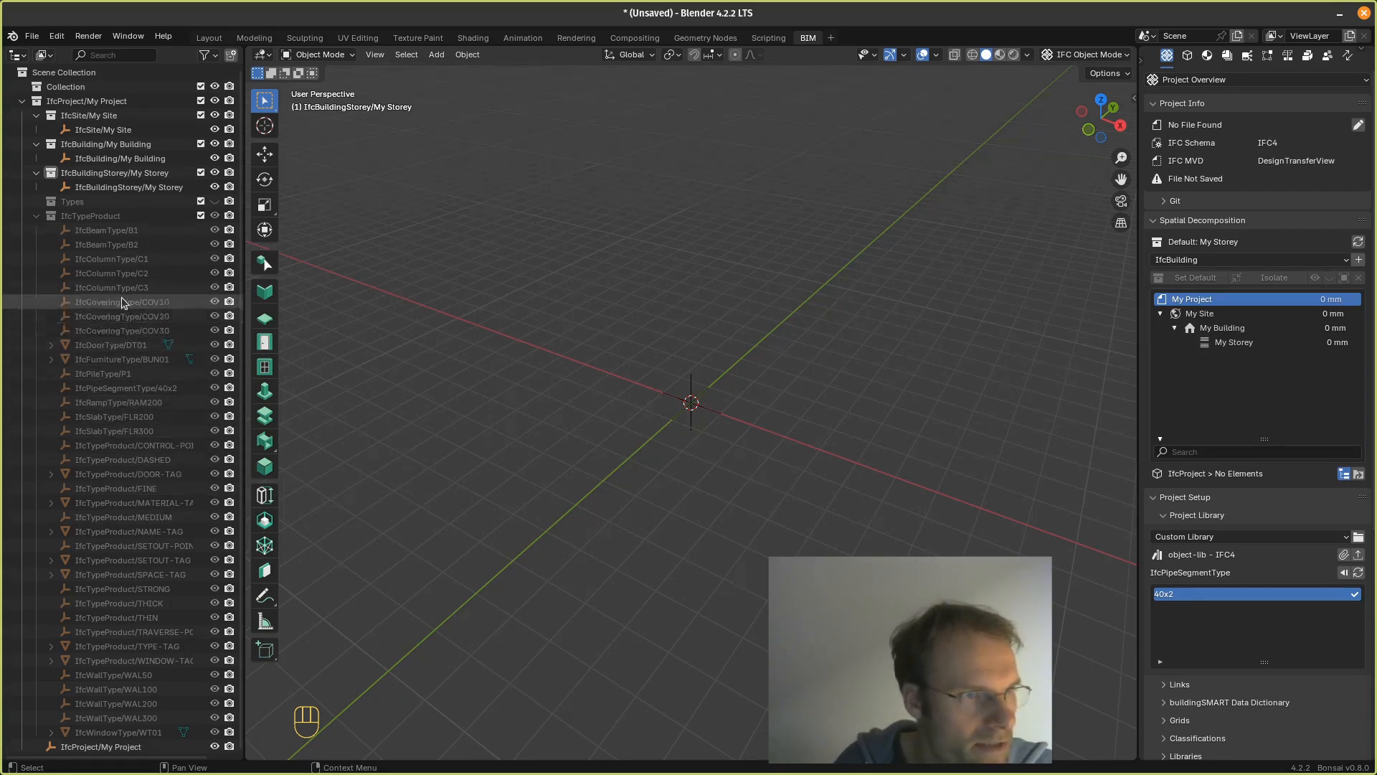
scroll(126, 376, down, 1)
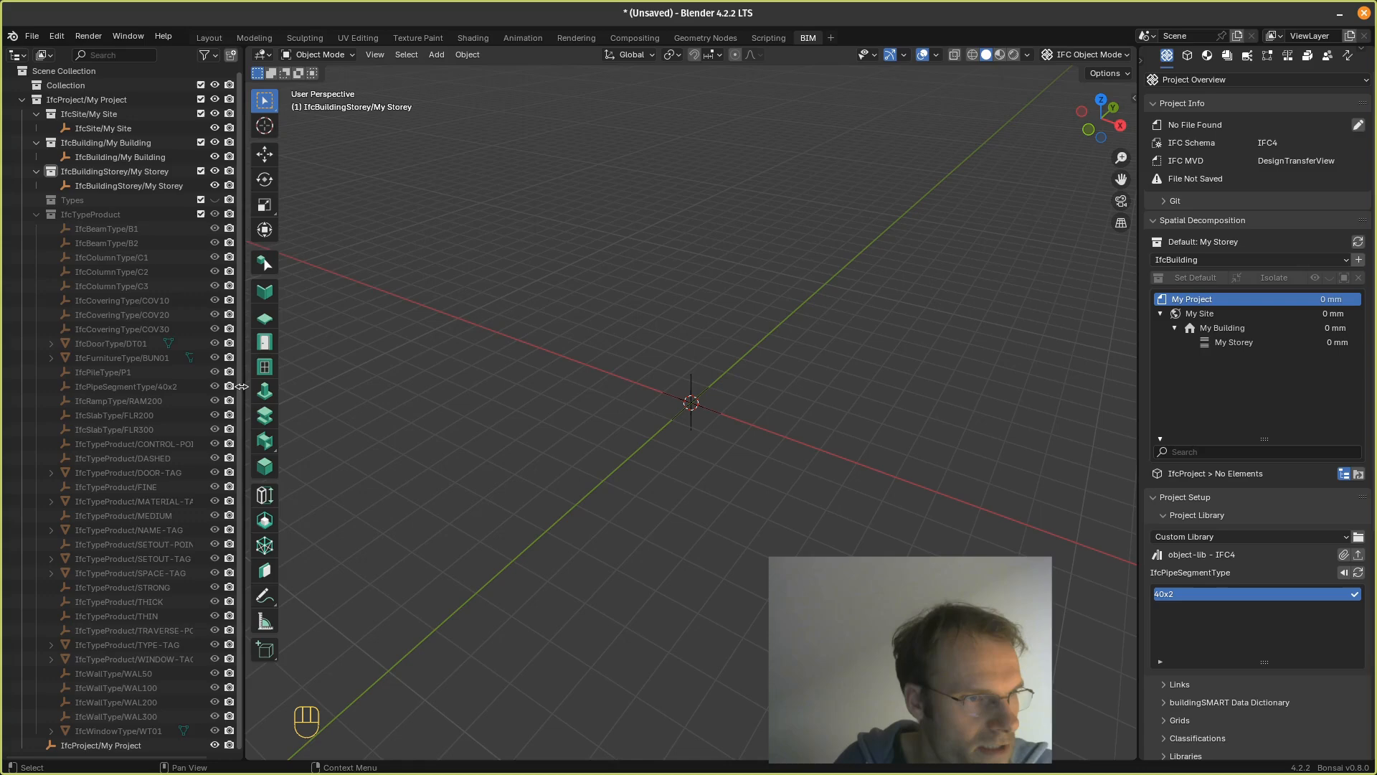
click(160, 387)
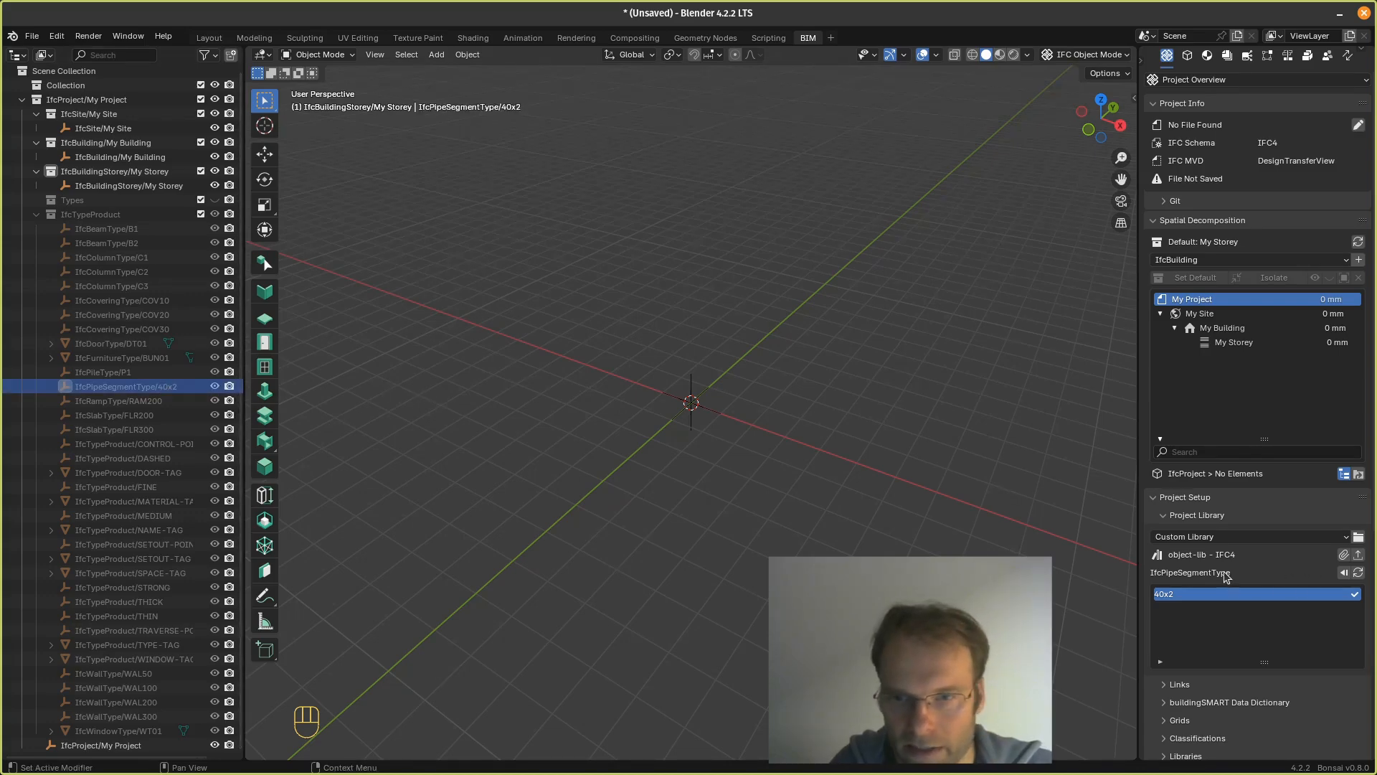
Step: Append the Storage tank type from the library's IfcTankType assets to the project
click(1343, 575)
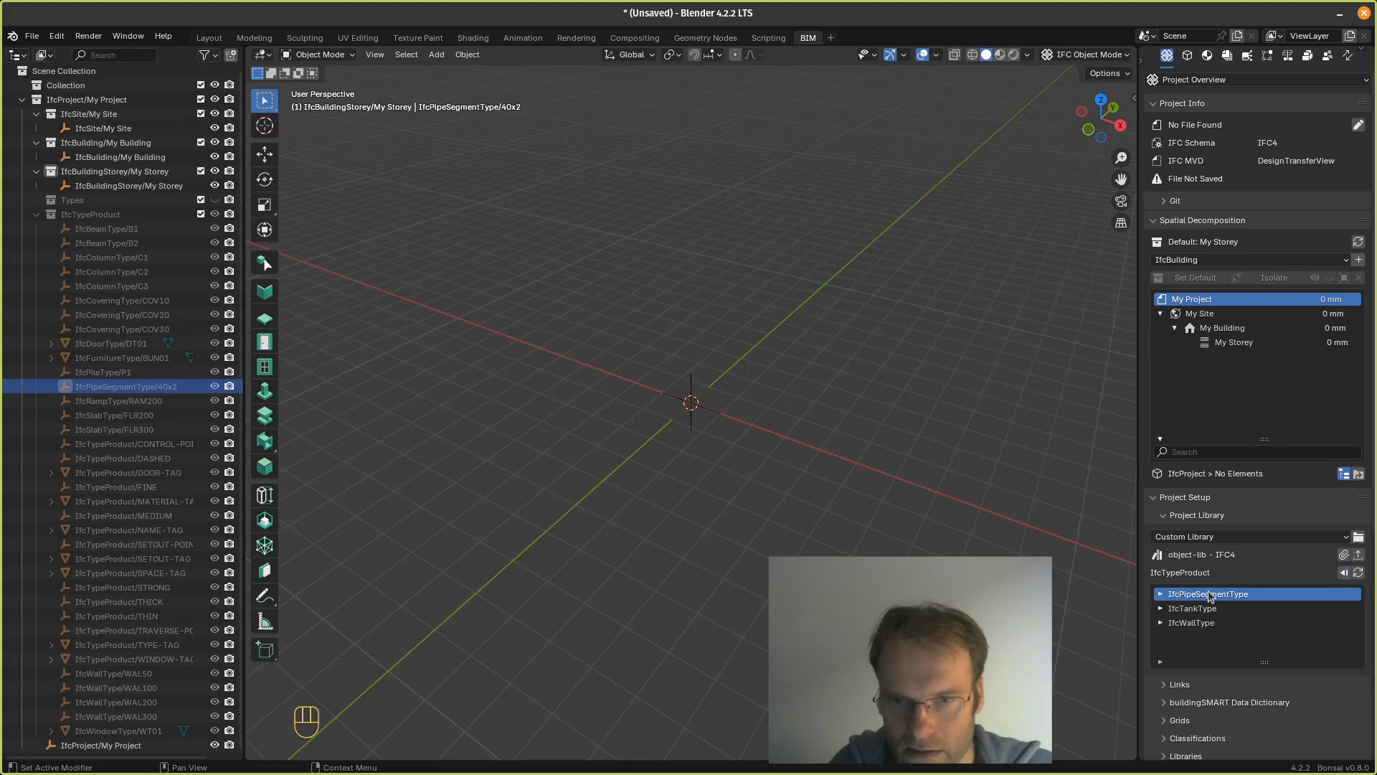
click(1163, 610)
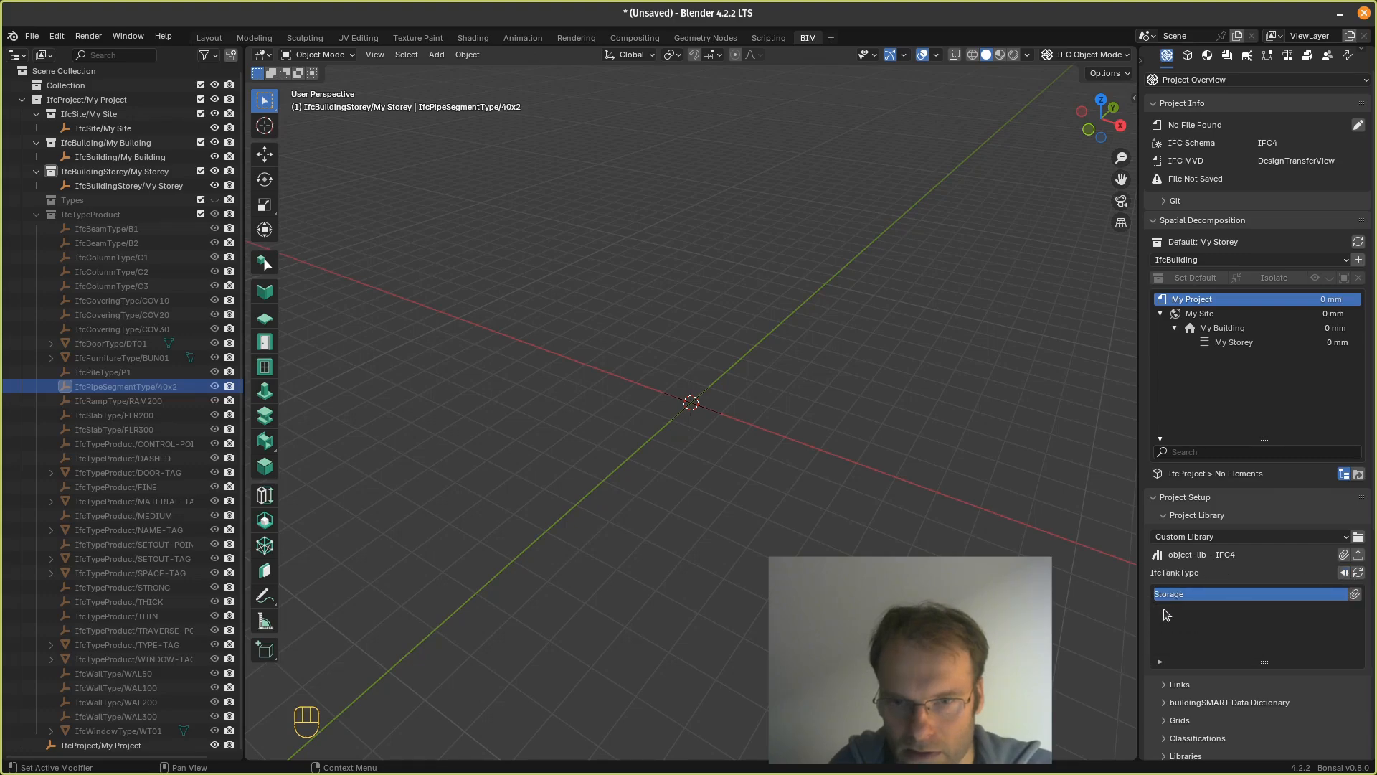
click(1355, 594)
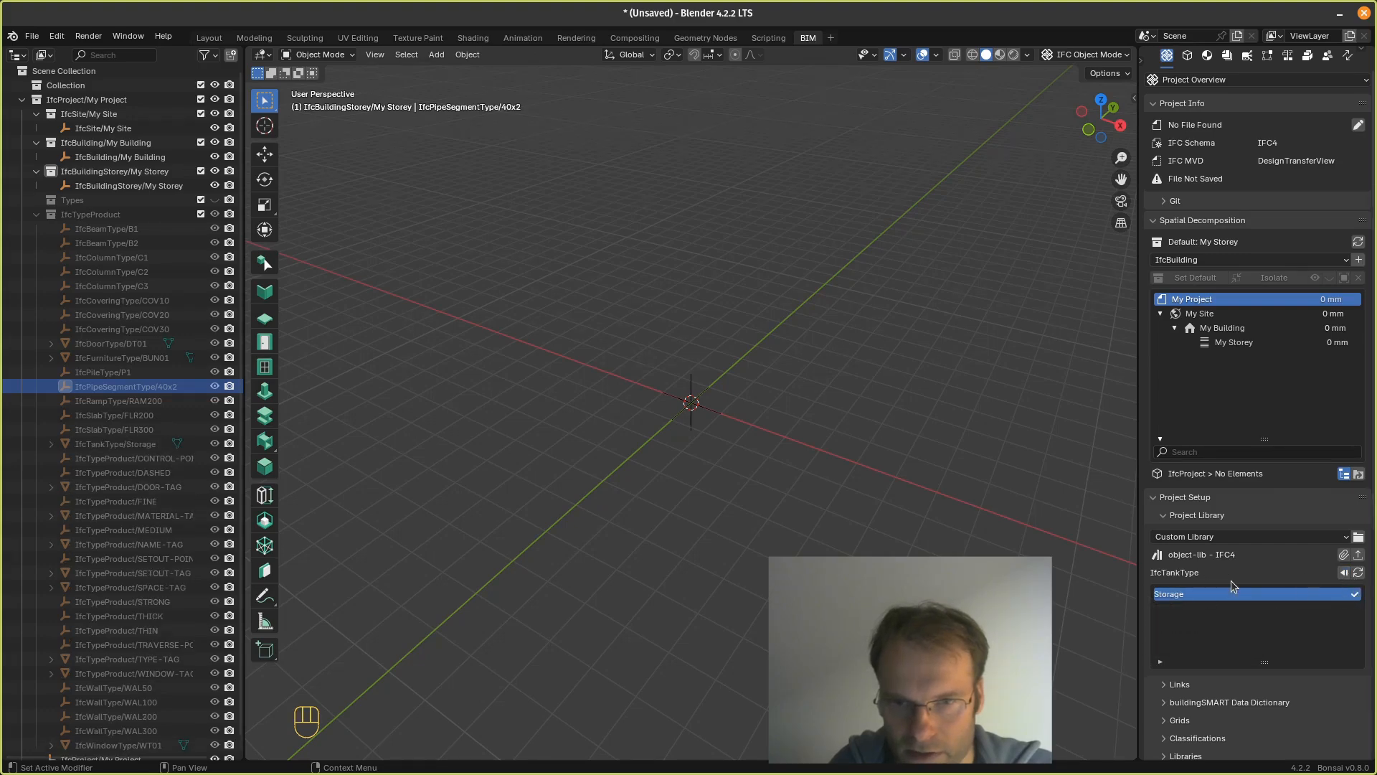
Step: Append the WAL150 wall type from the library's IfcWallType assets to the project
click(1343, 573)
click(1183, 622)
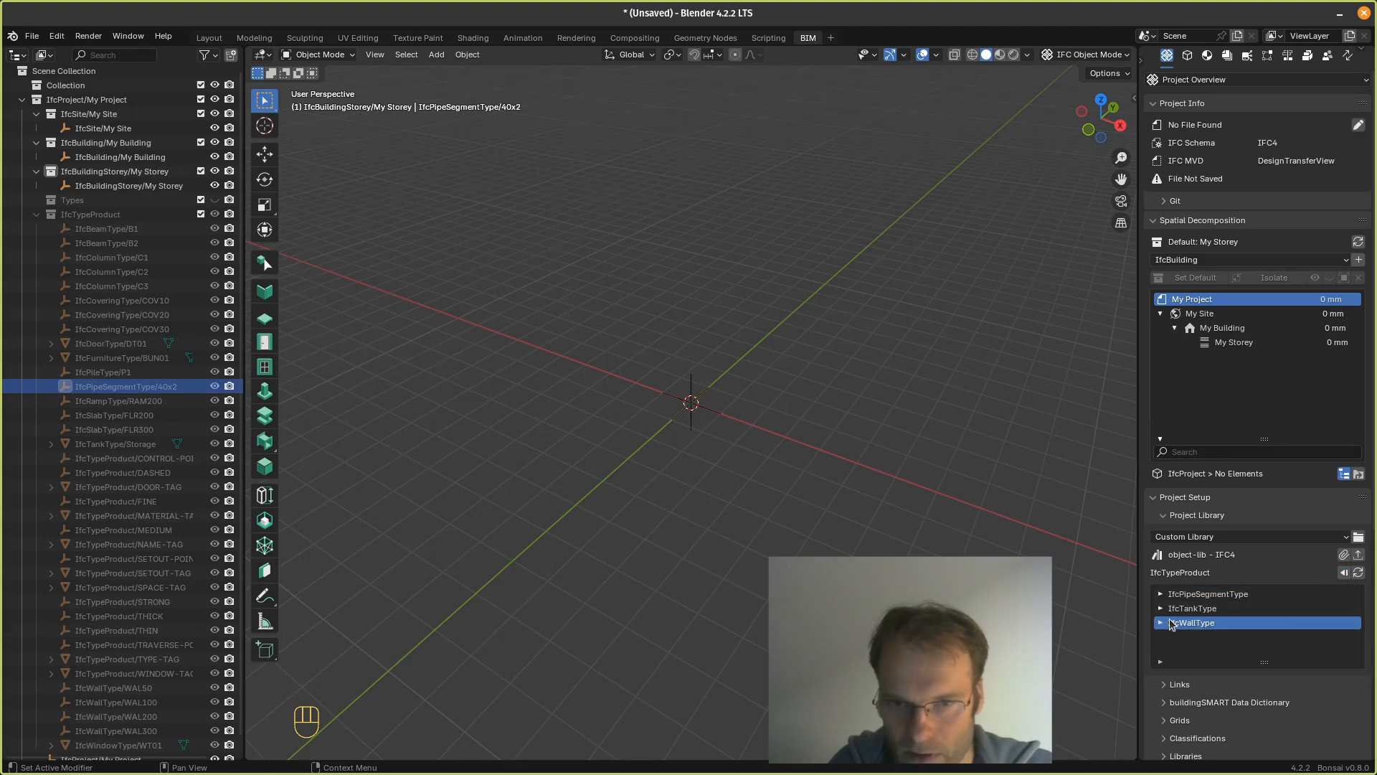
click(1159, 623)
click(1354, 594)
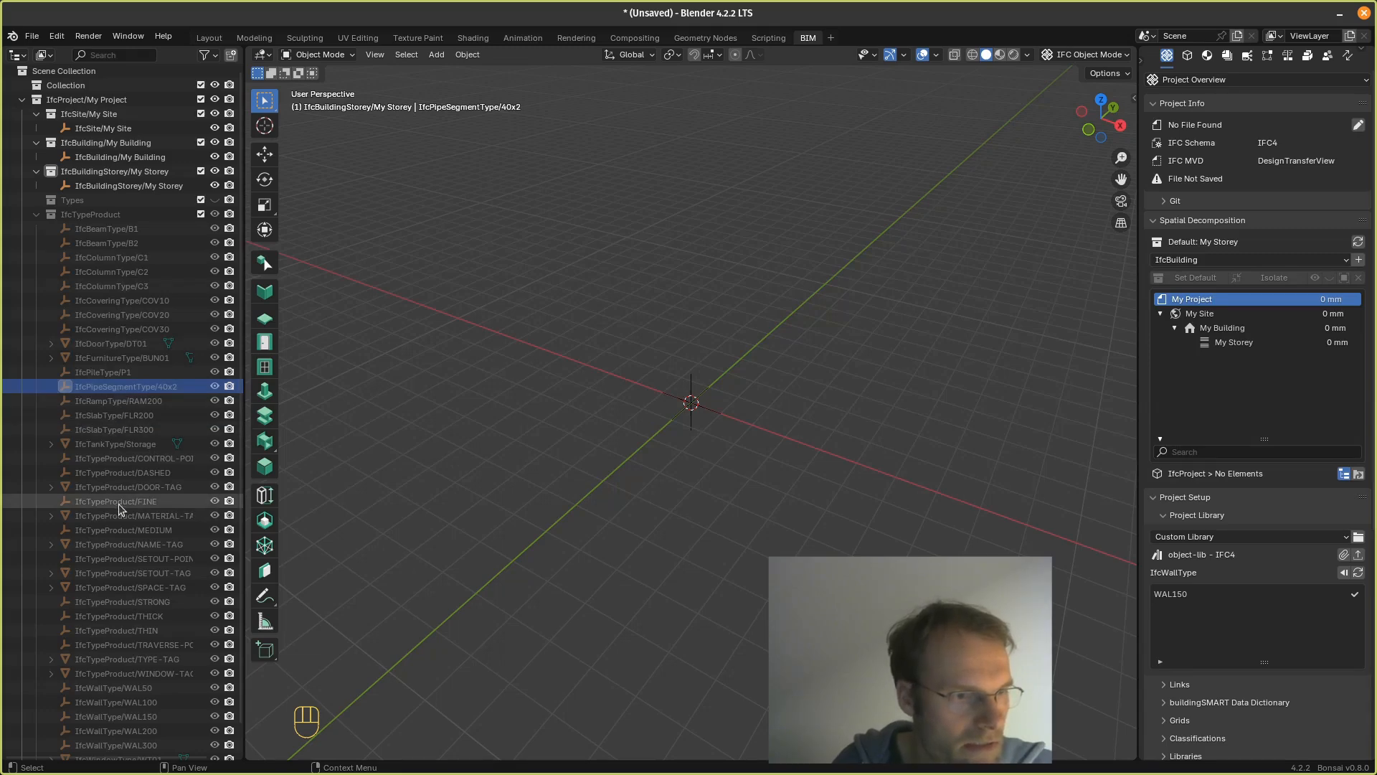
Step: Check the appended WAL150, Storage and 40x2 types in the IfcTypeProduct collection by selecting each one
click(125, 715)
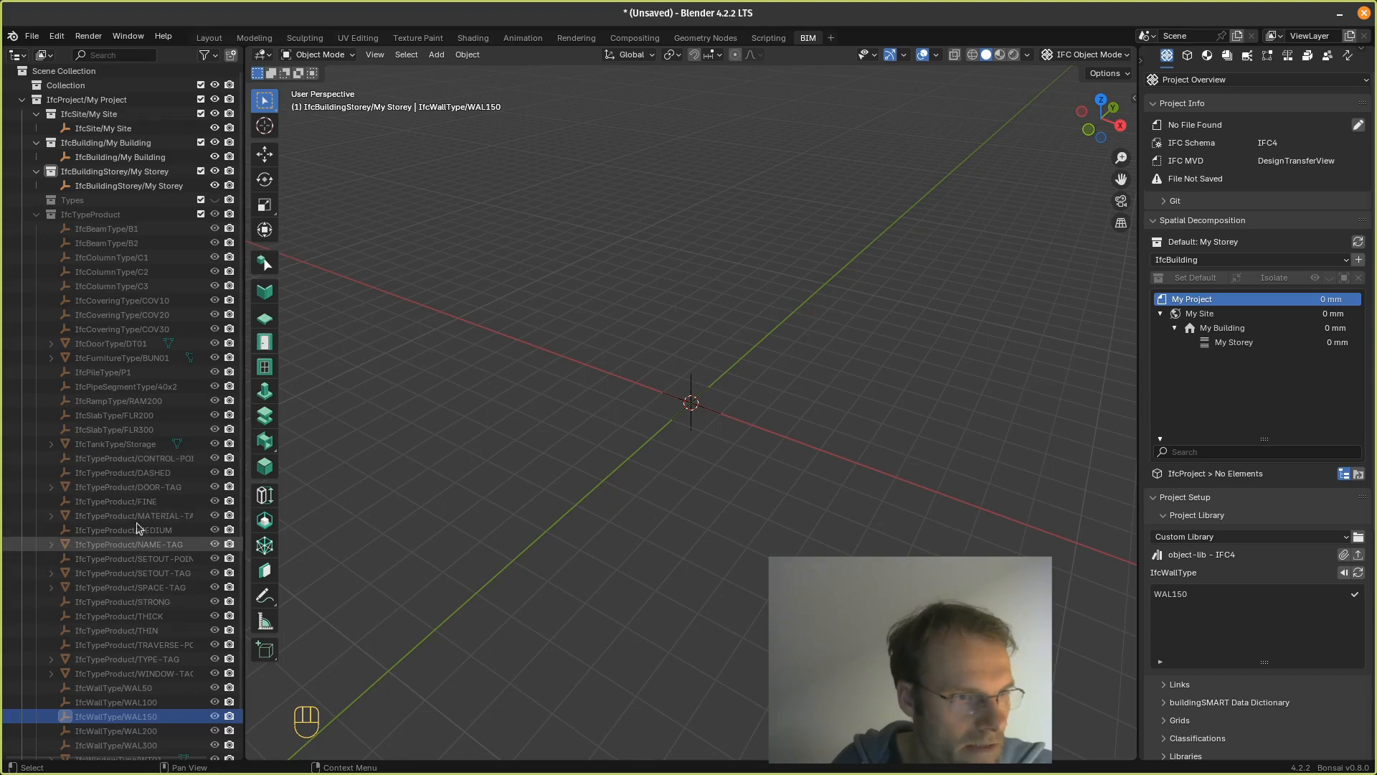
click(141, 442)
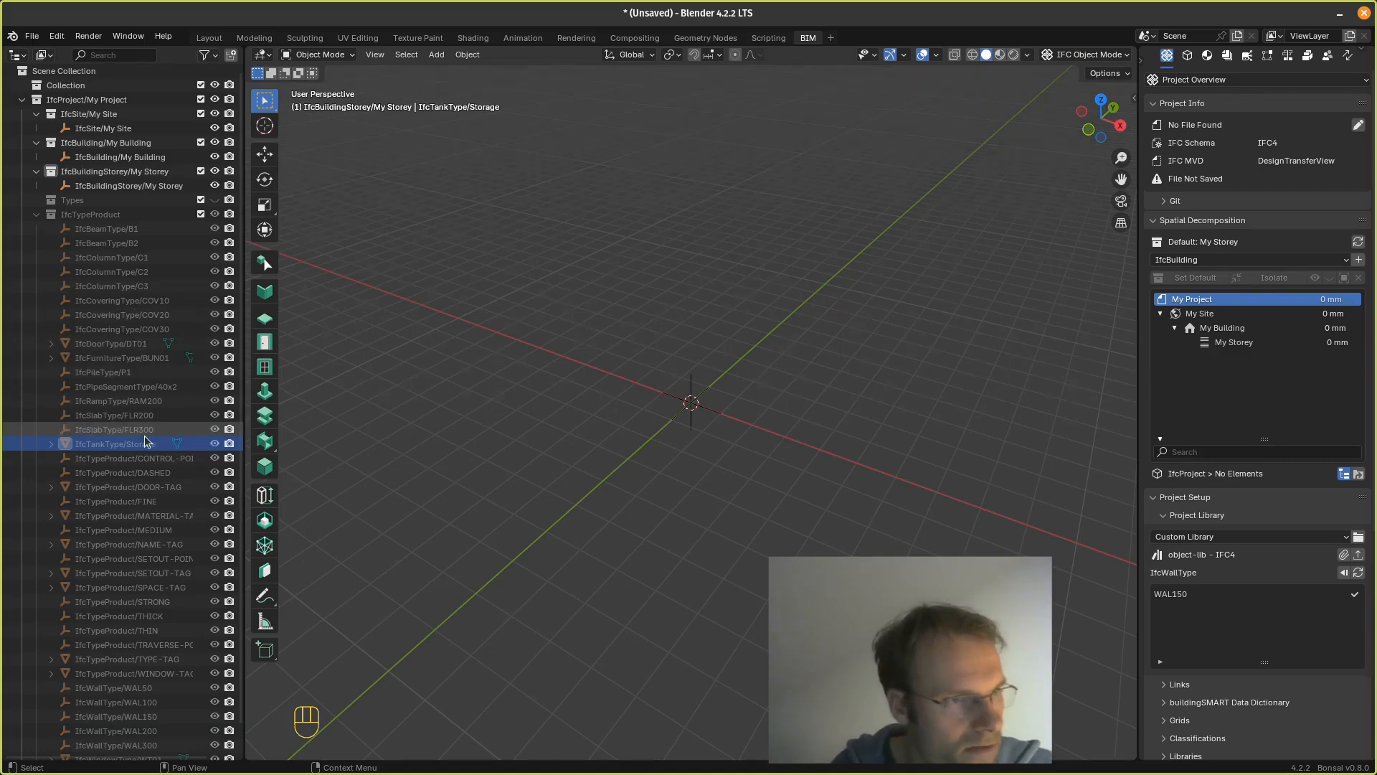
click(141, 388)
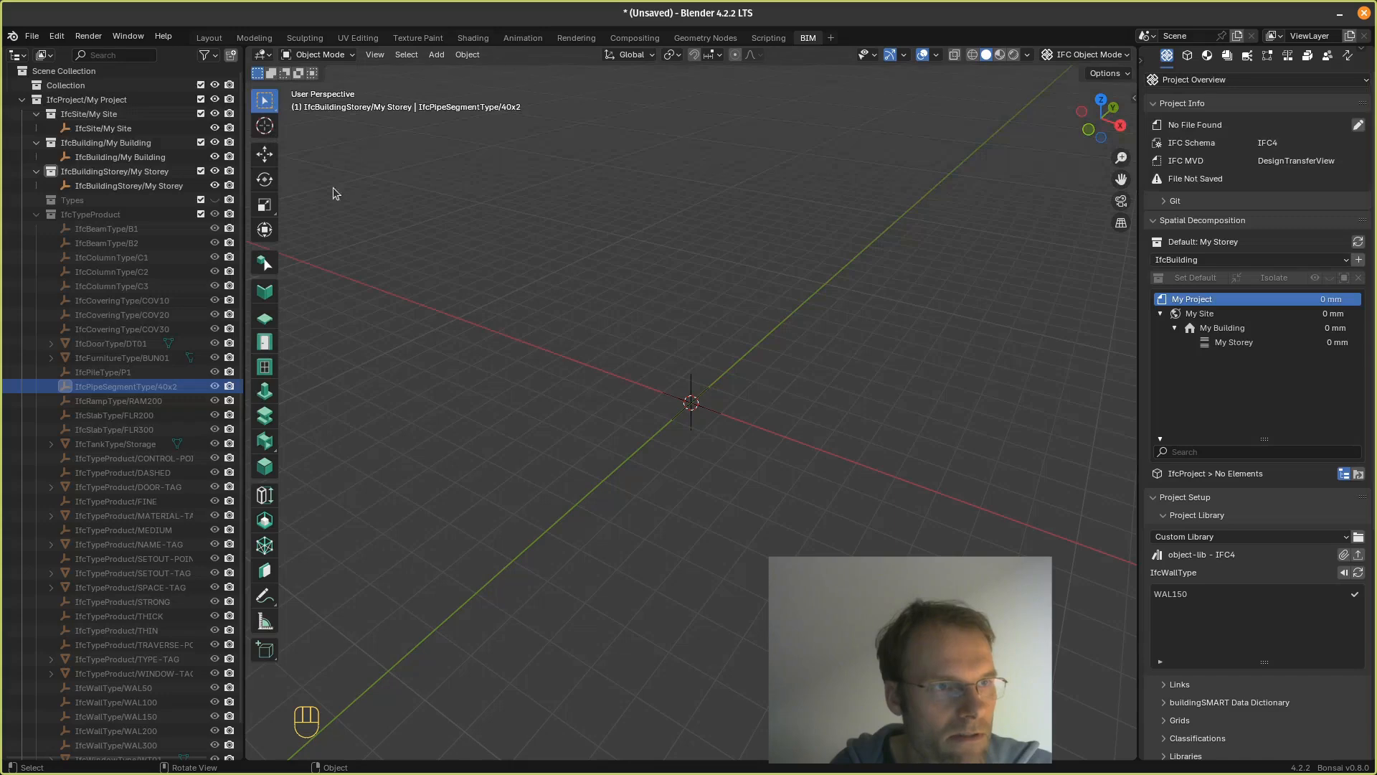
Step: Start the general BIM element creation tool with IfcPipeSegmentType as the construction class and the 40x2 type
click(265, 416)
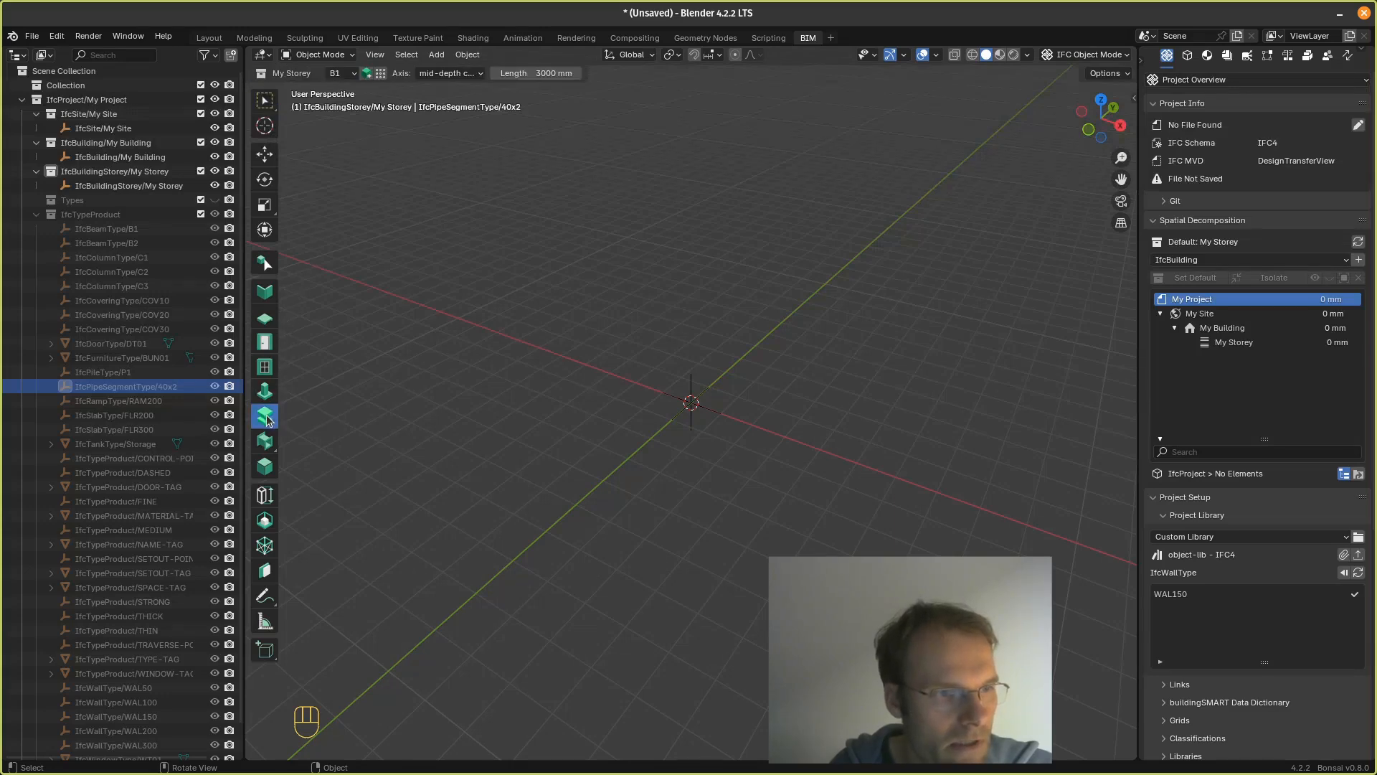
click(265, 441)
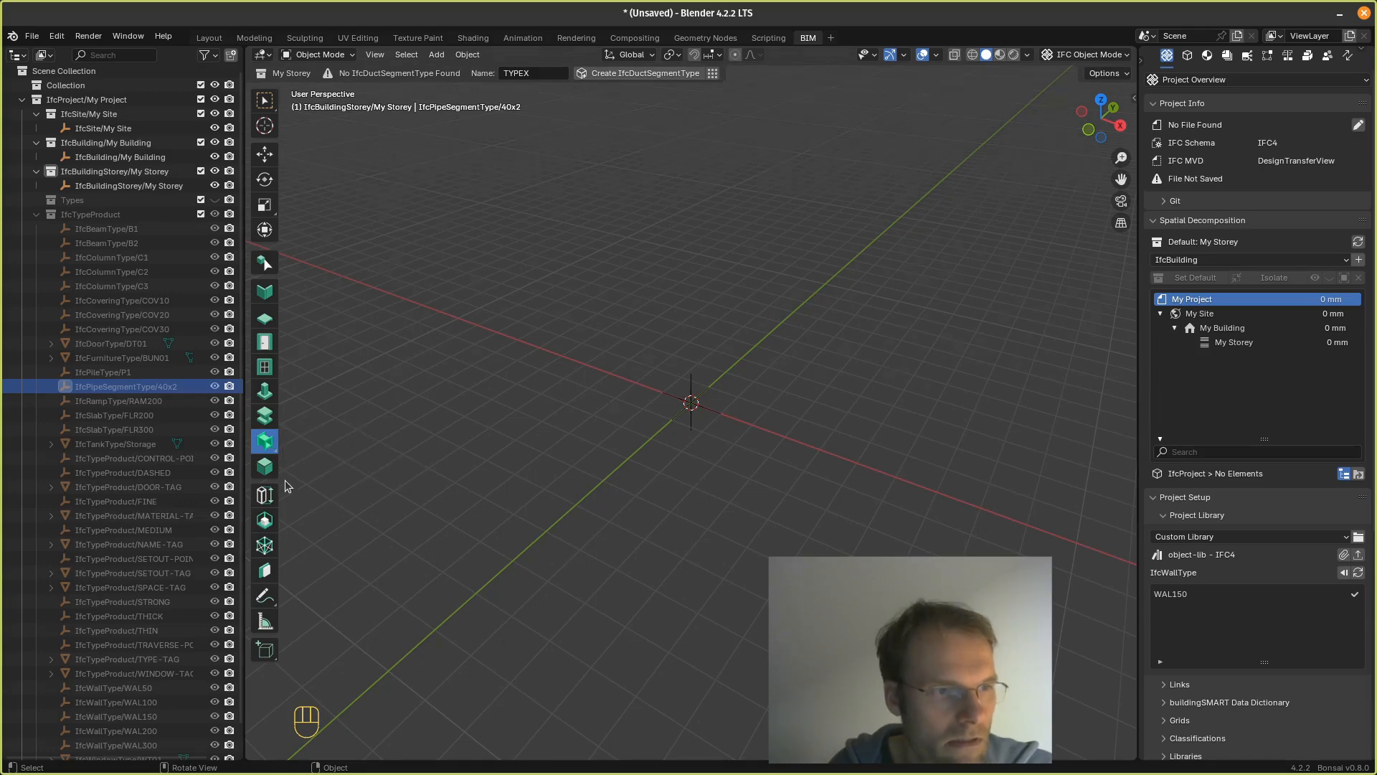
click(266, 470)
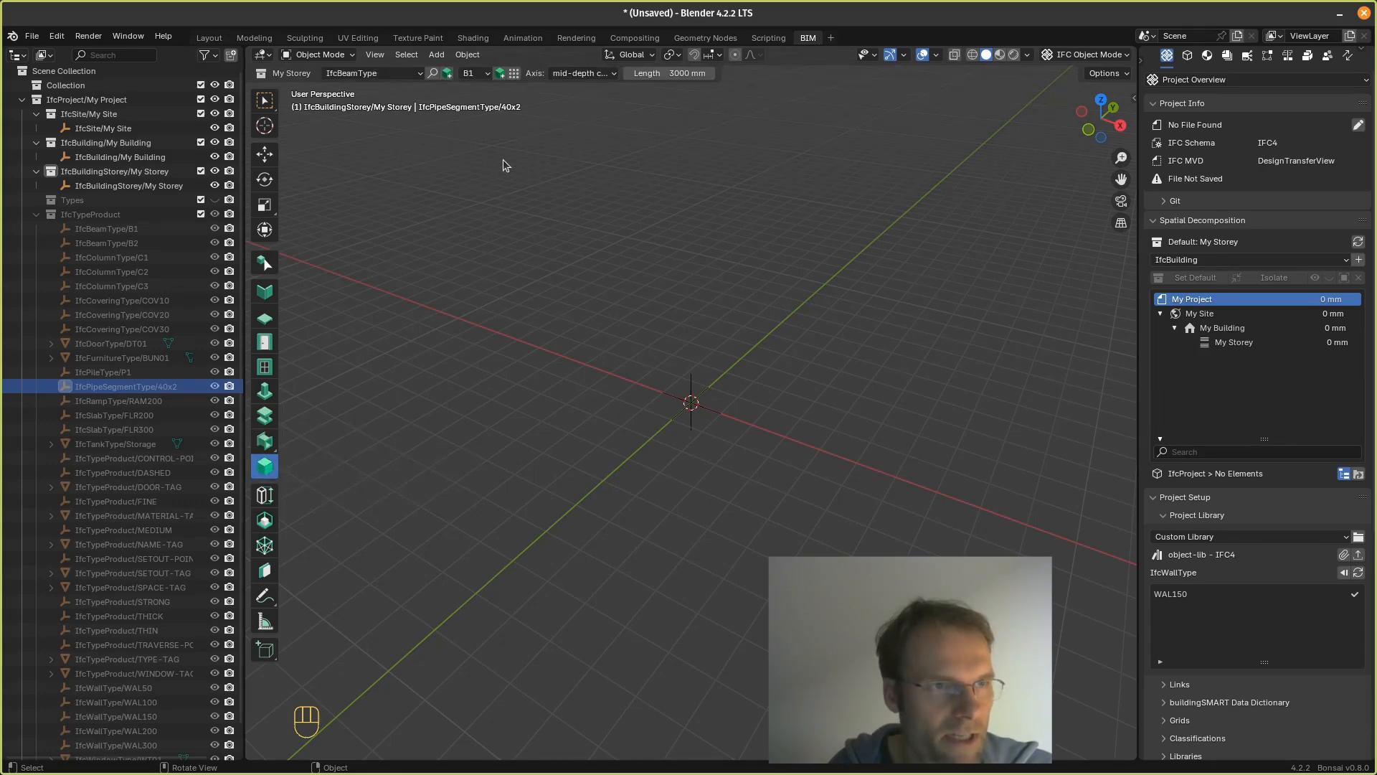
click(446, 74)
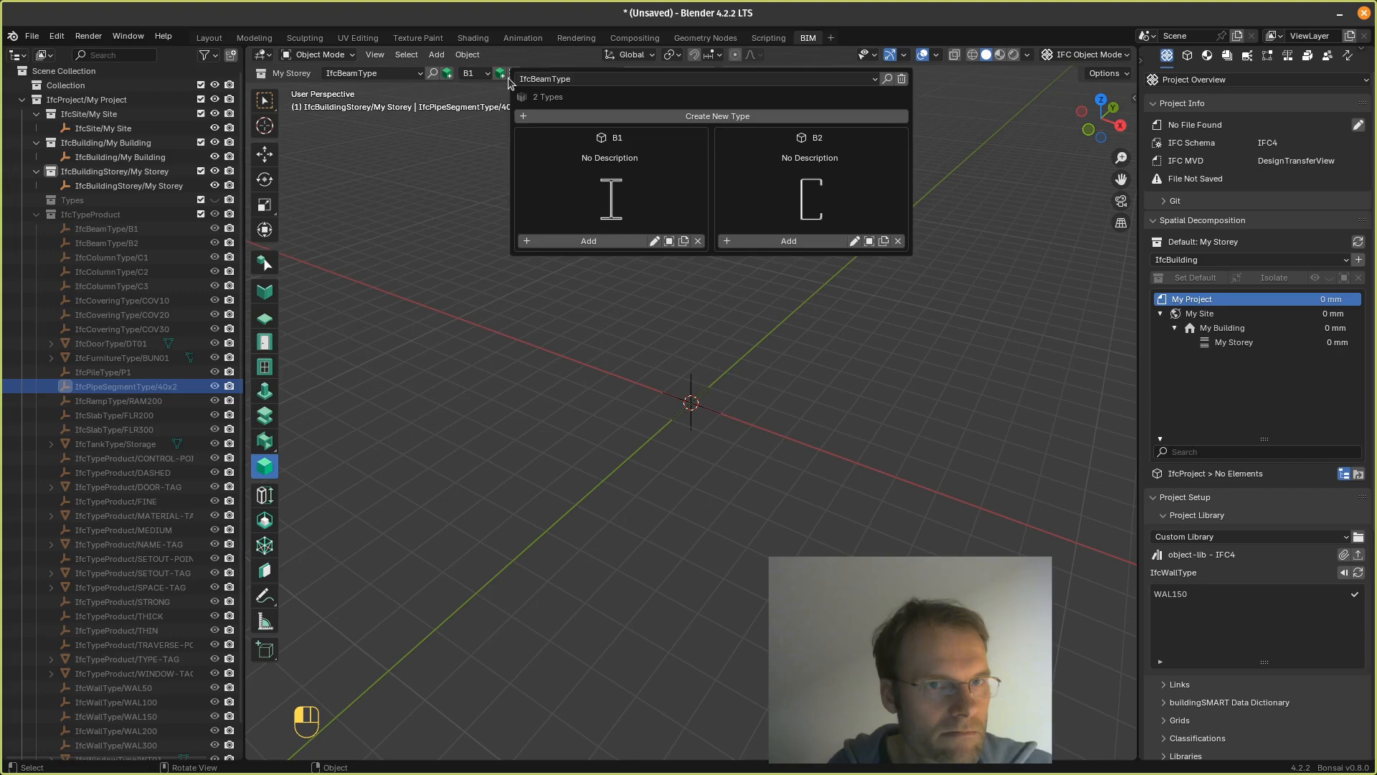
click(369, 74)
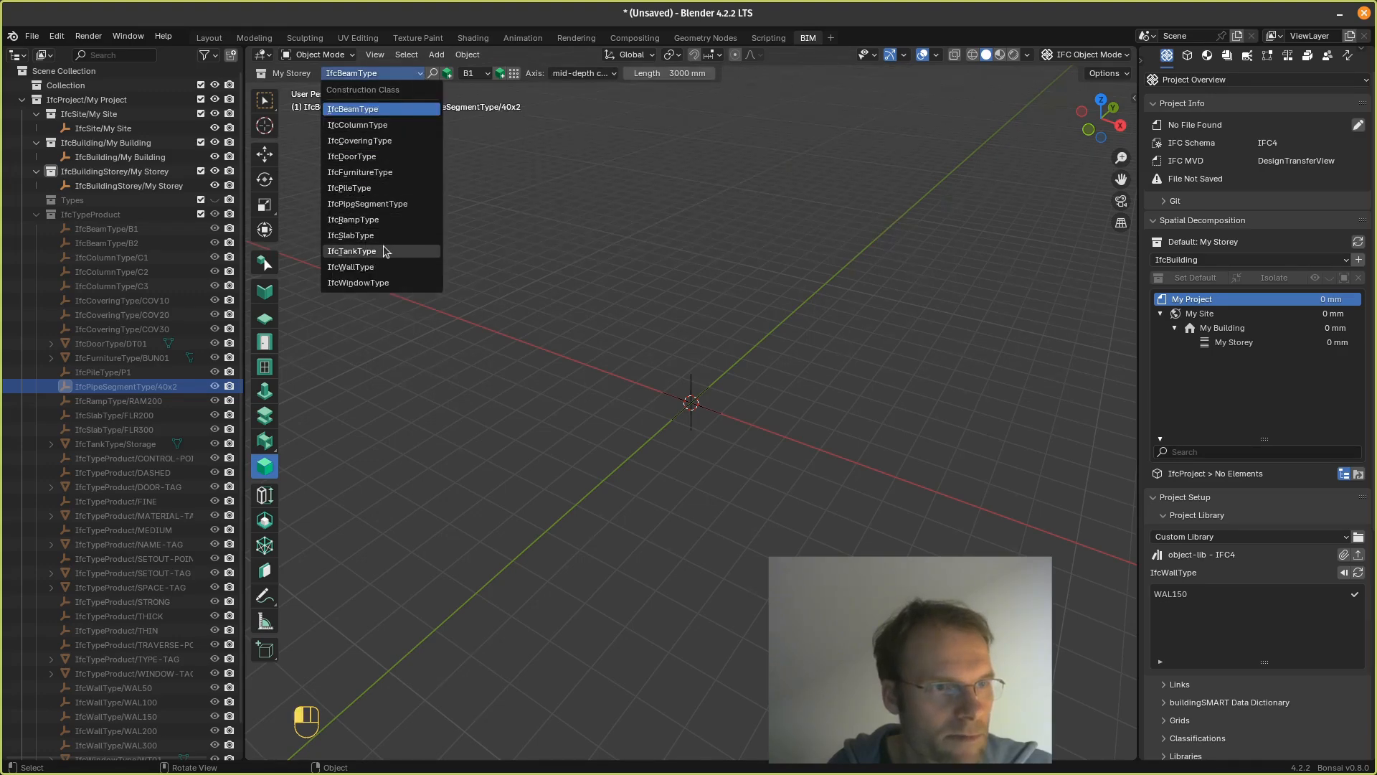
click(386, 189)
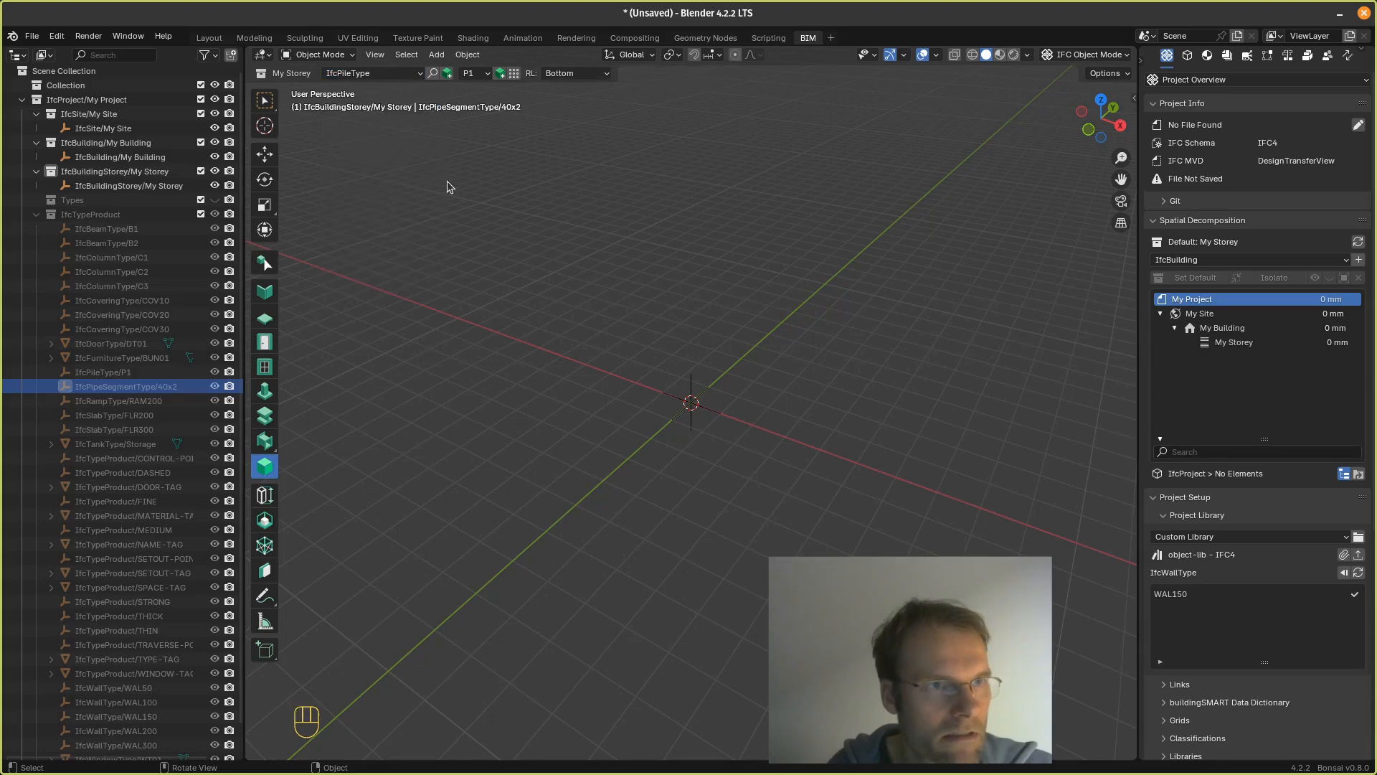
click(422, 75)
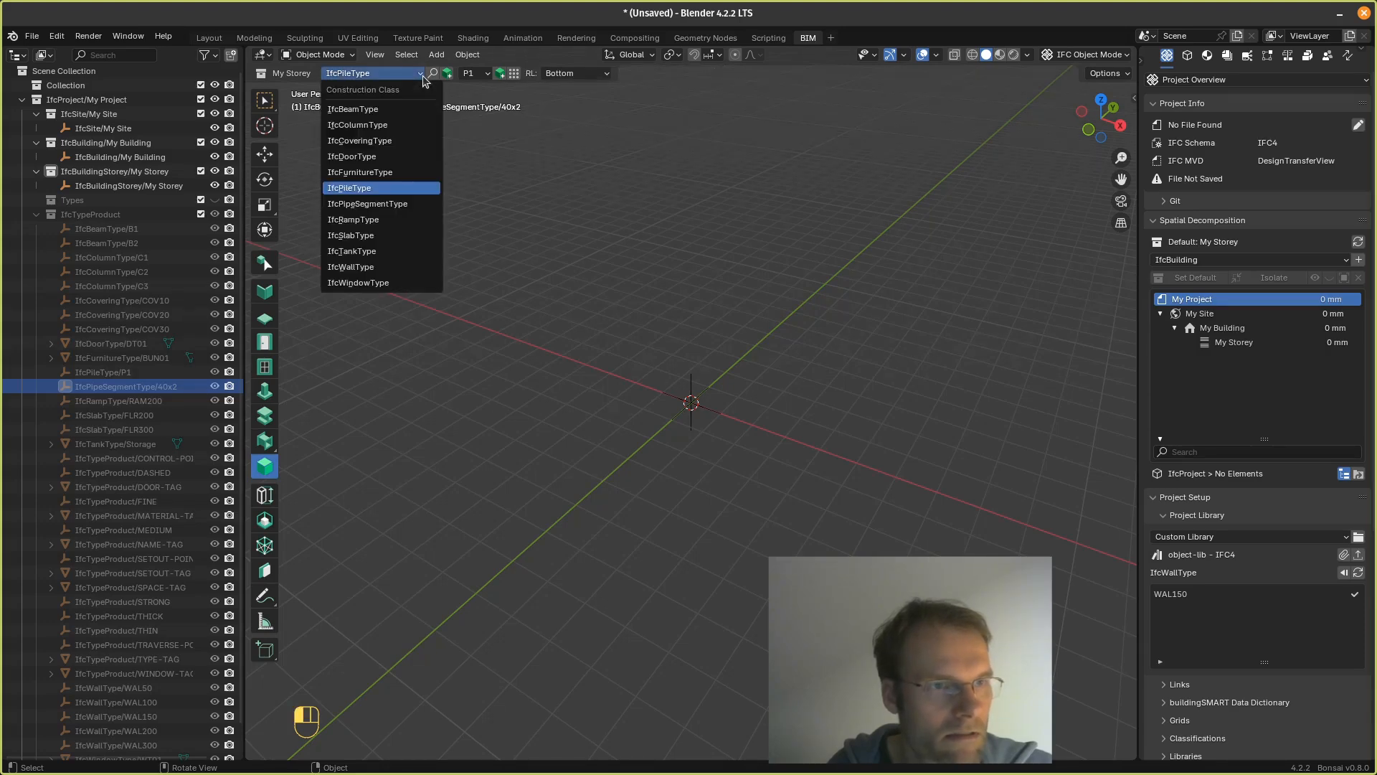
click(374, 205)
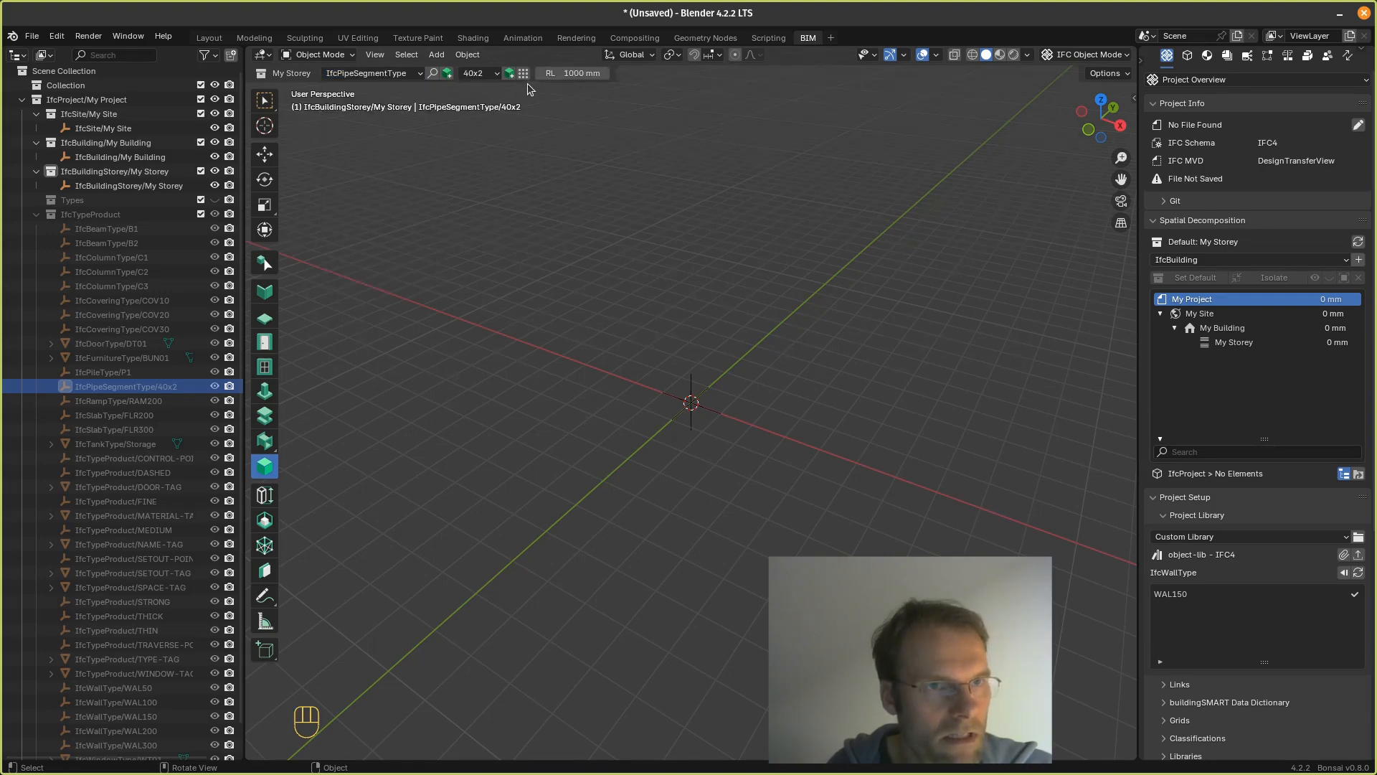
Step: Set the RL to 200 mm and add a 40x2 pipe segment to My Storey
click(564, 73)
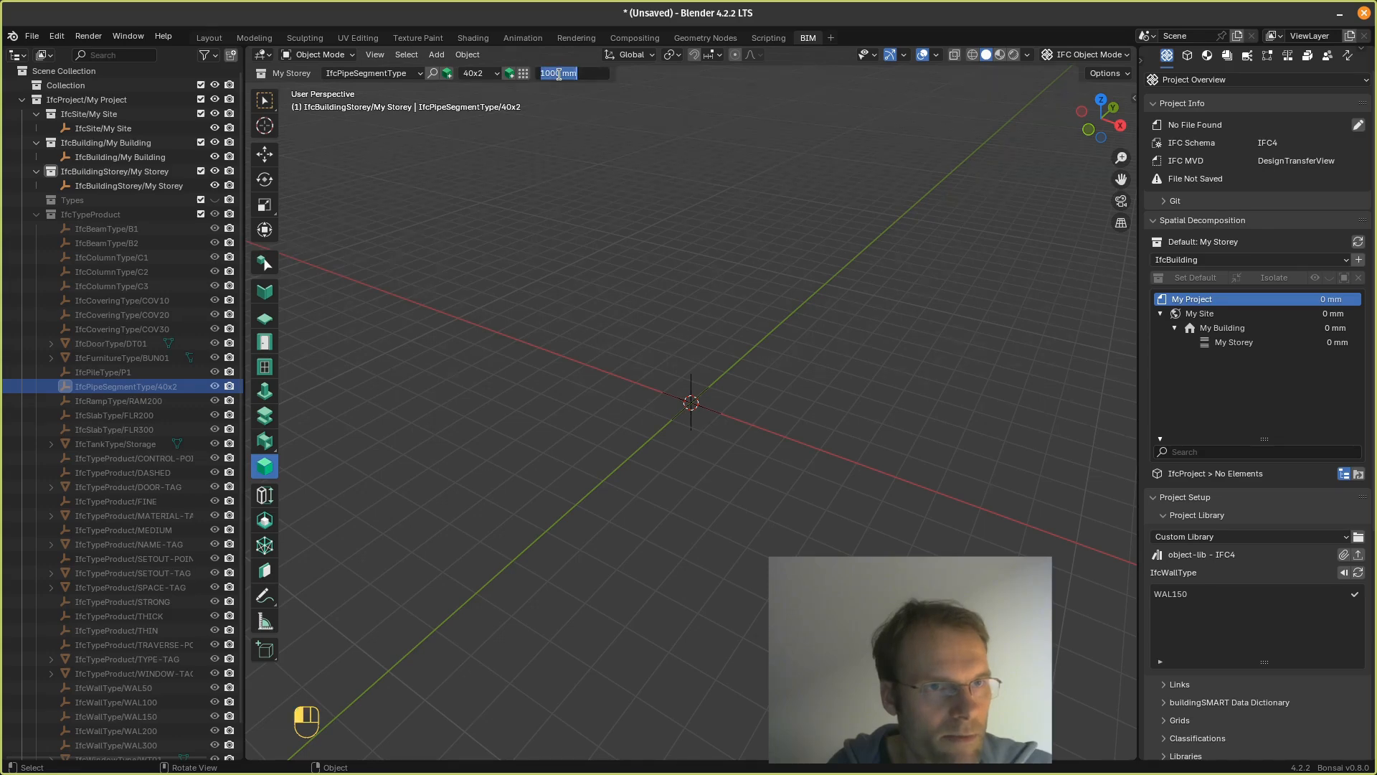
click(547, 73)
key(BackSpace)
key(BackSpace)
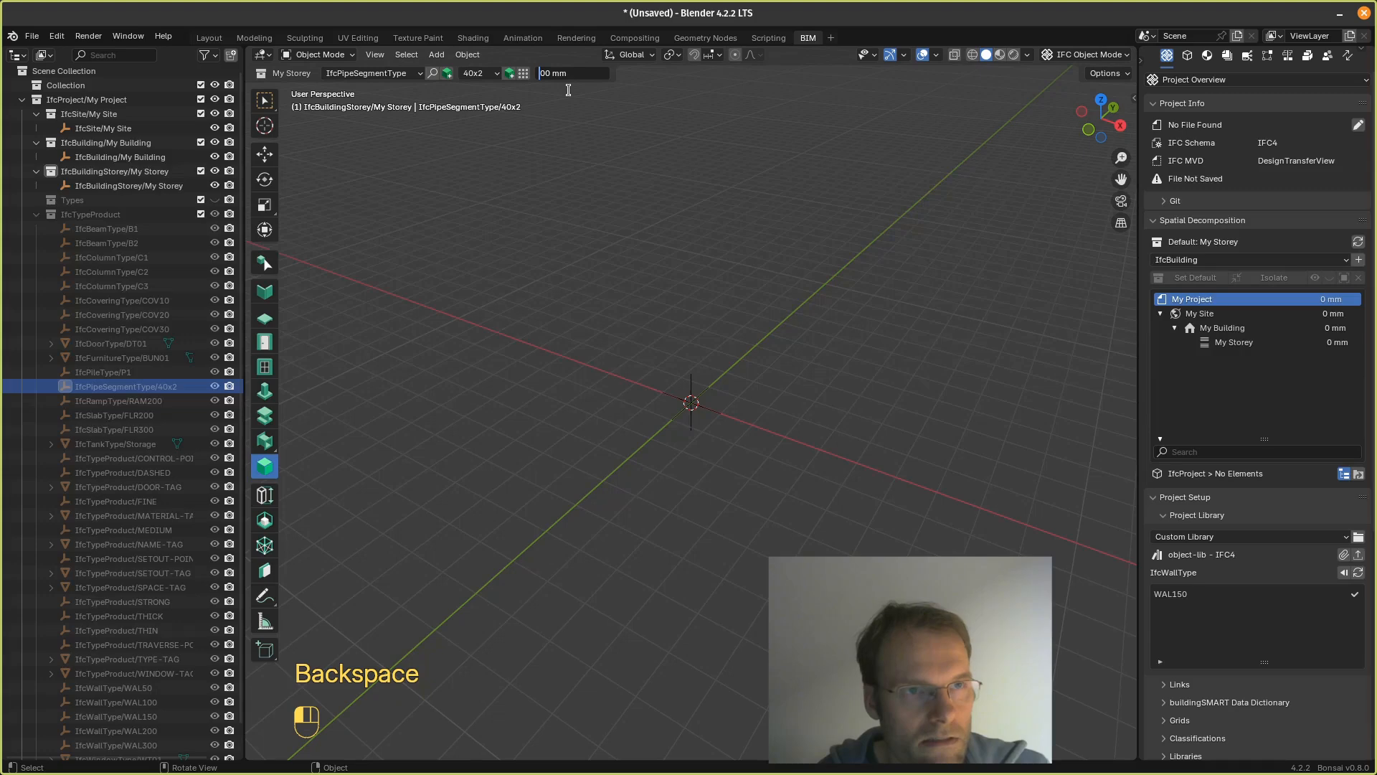
click(575, 145)
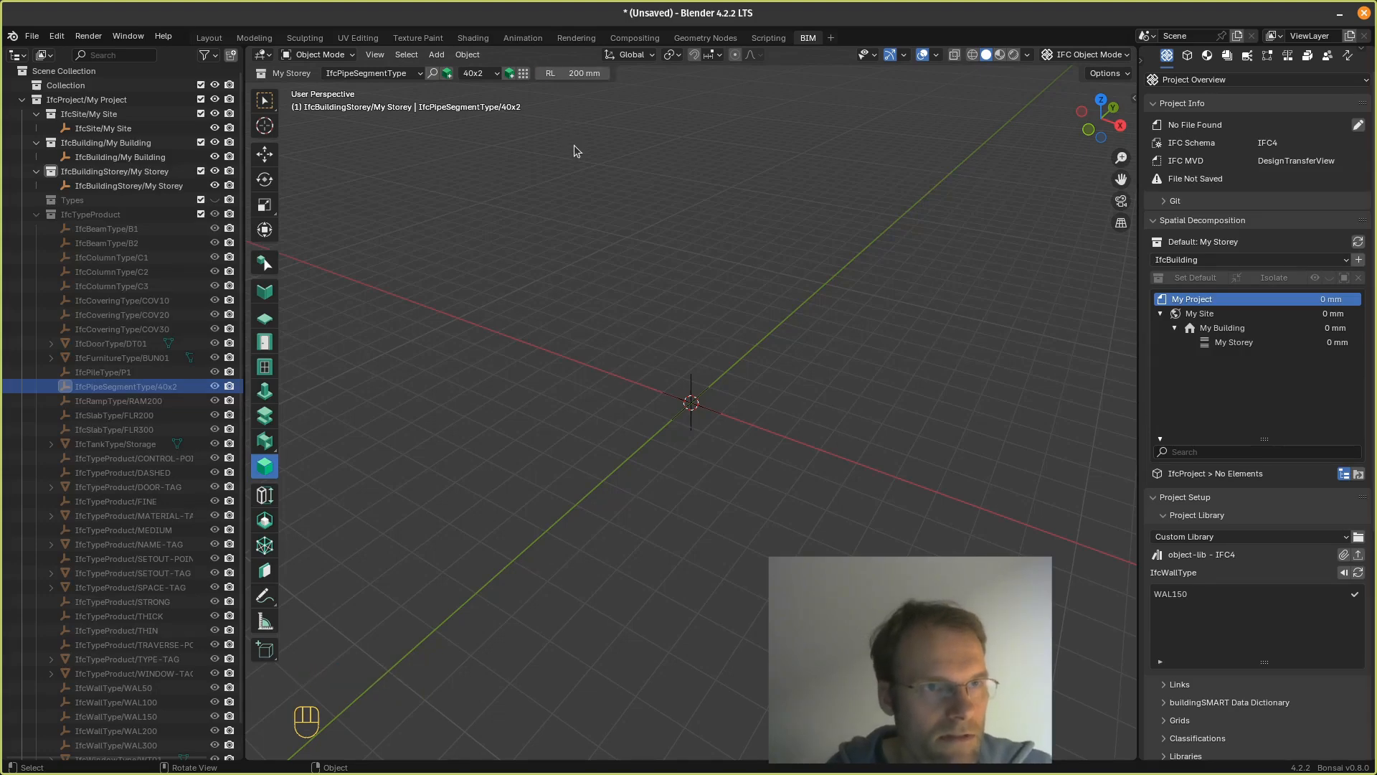
click(510, 73)
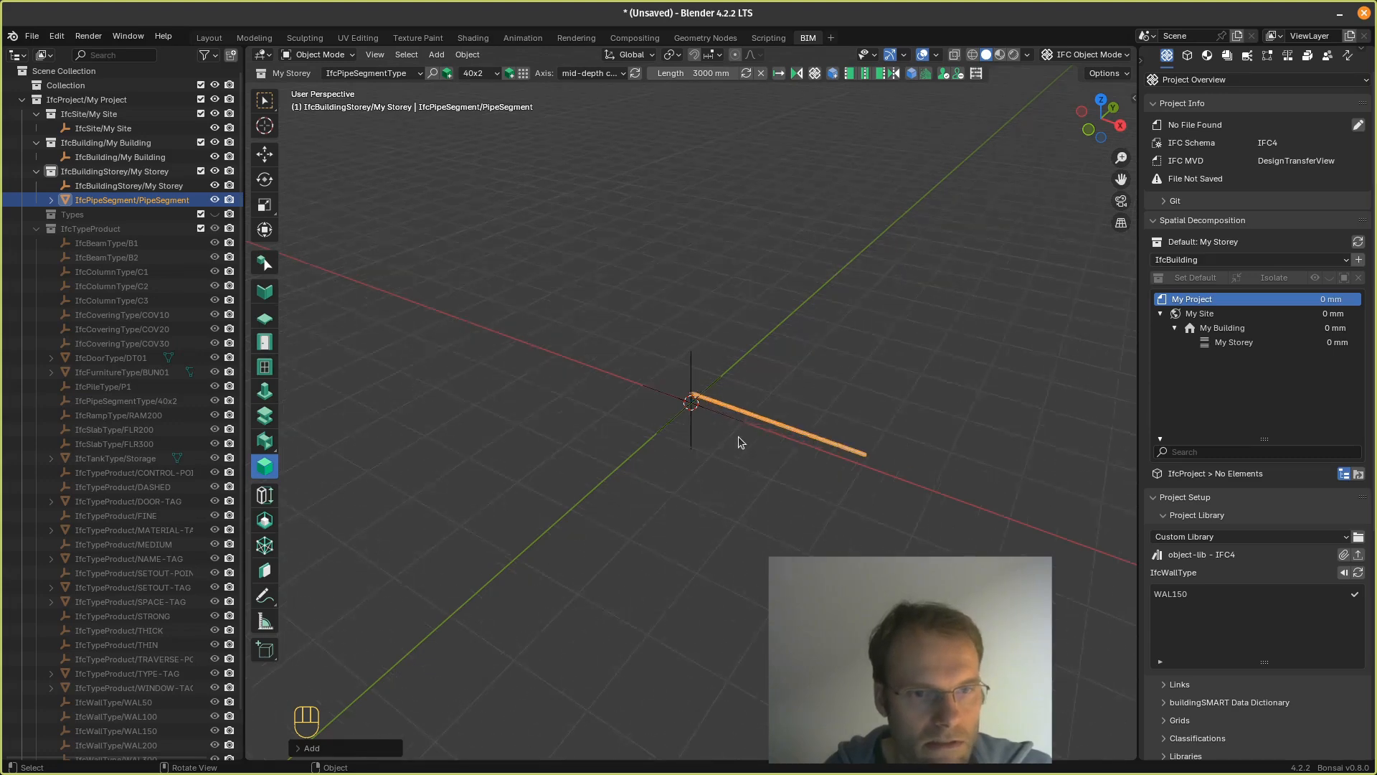
Step: Set the new pipe segment's Z dimension to 500 mm in its transform properties and deselect it
scroll(738, 437, up, 1)
click(787, 427)
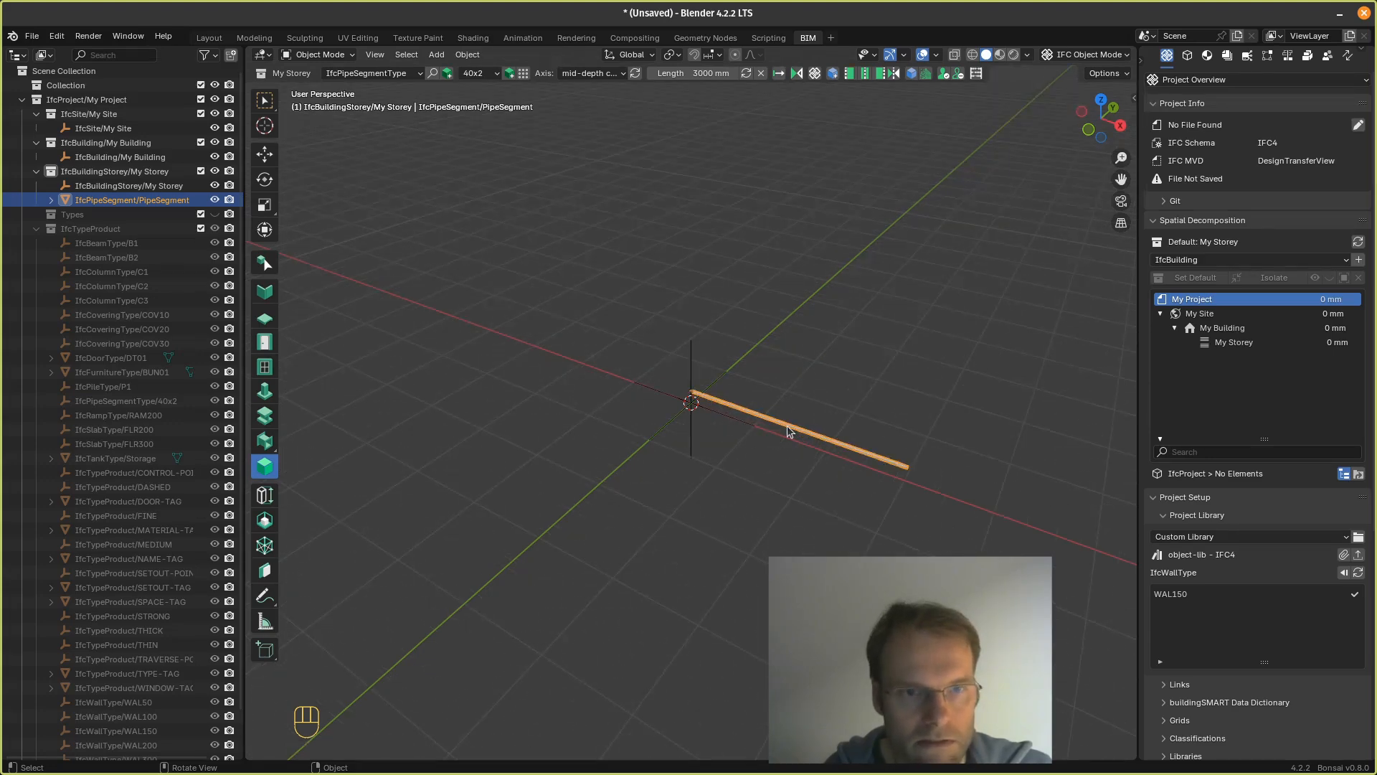
click(1134, 100)
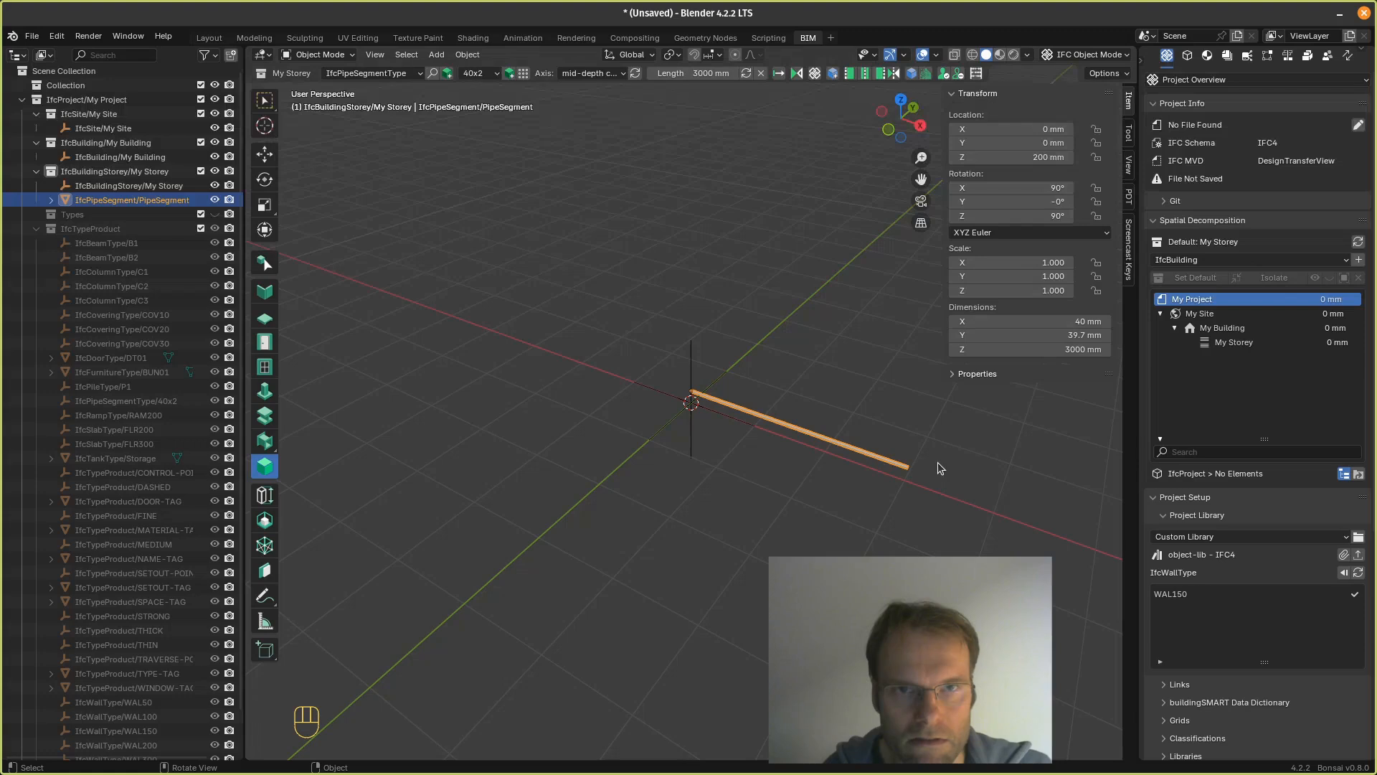
click(1049, 349)
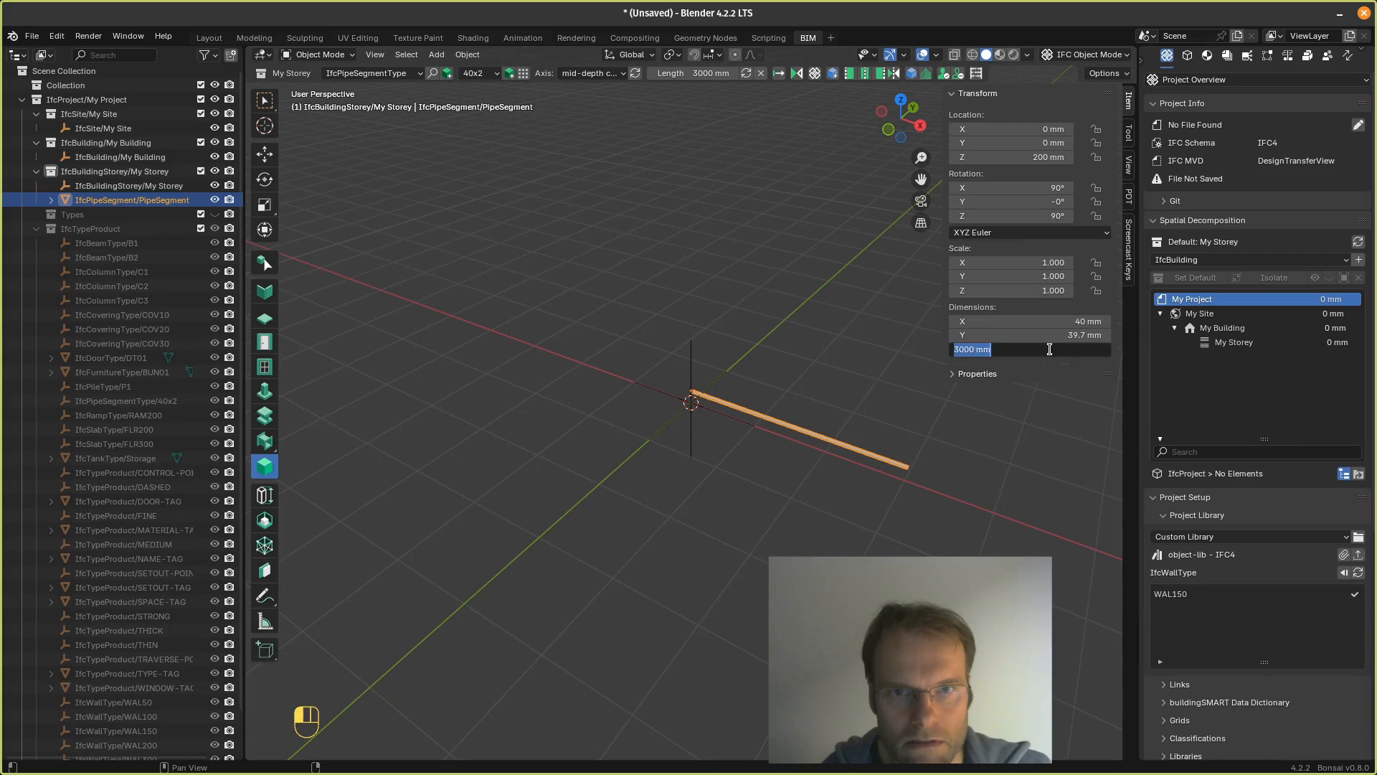
drag(963, 349, 940, 349)
text(5)
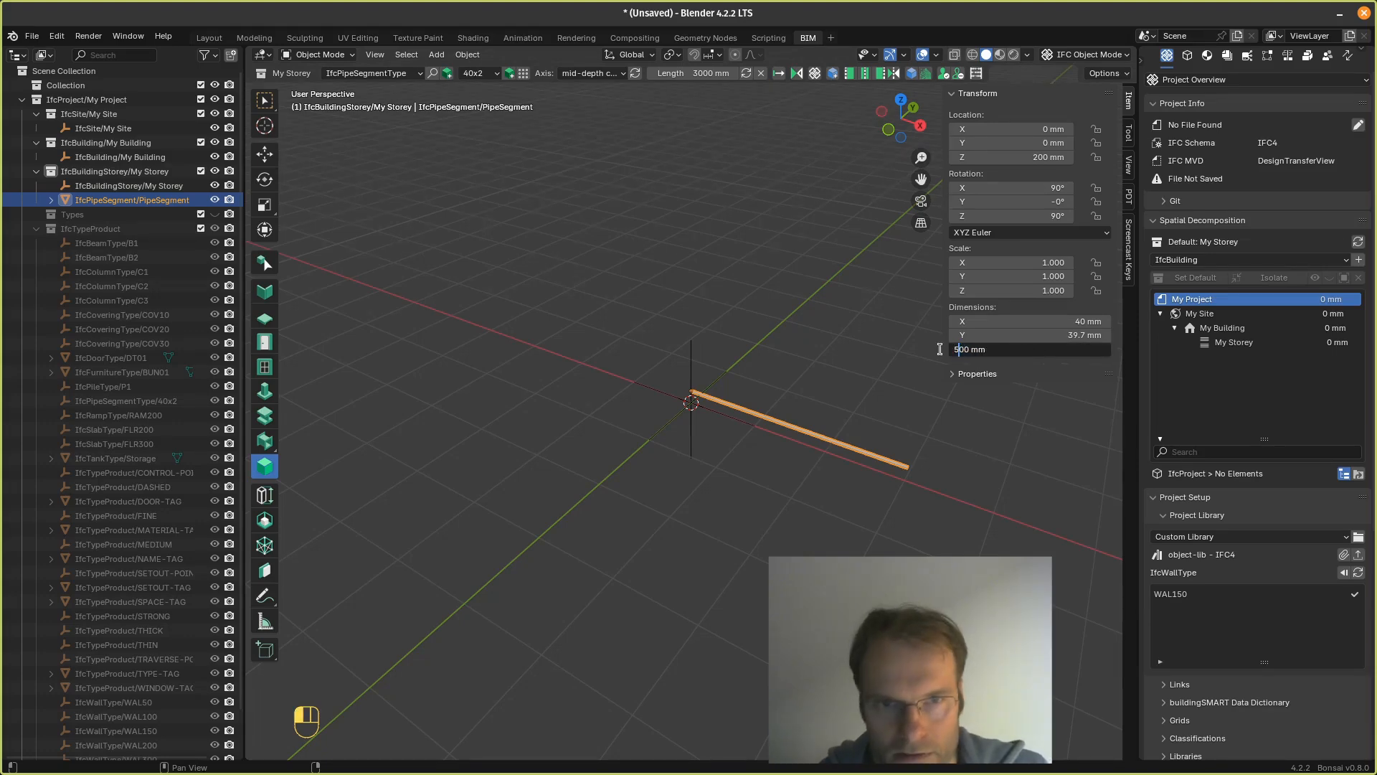
key(Return)
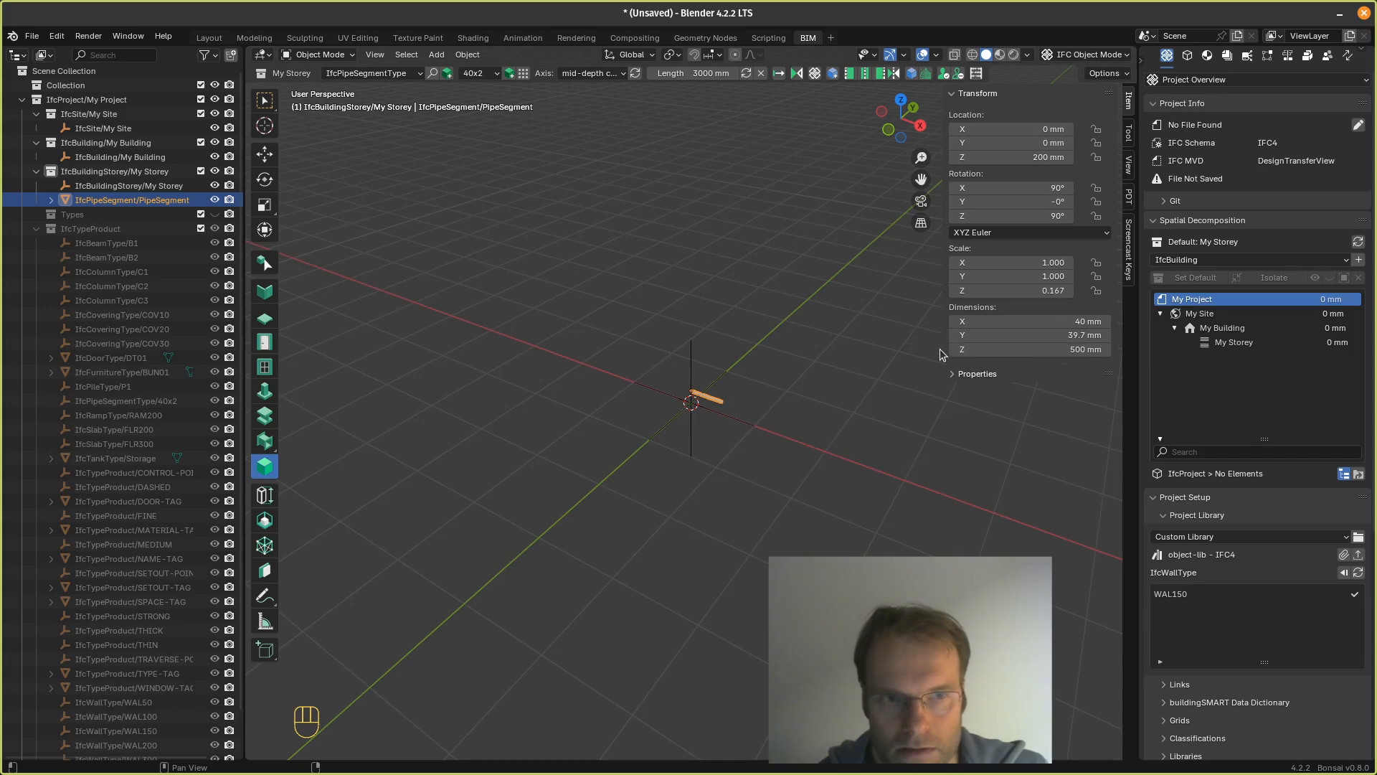
click(777, 411)
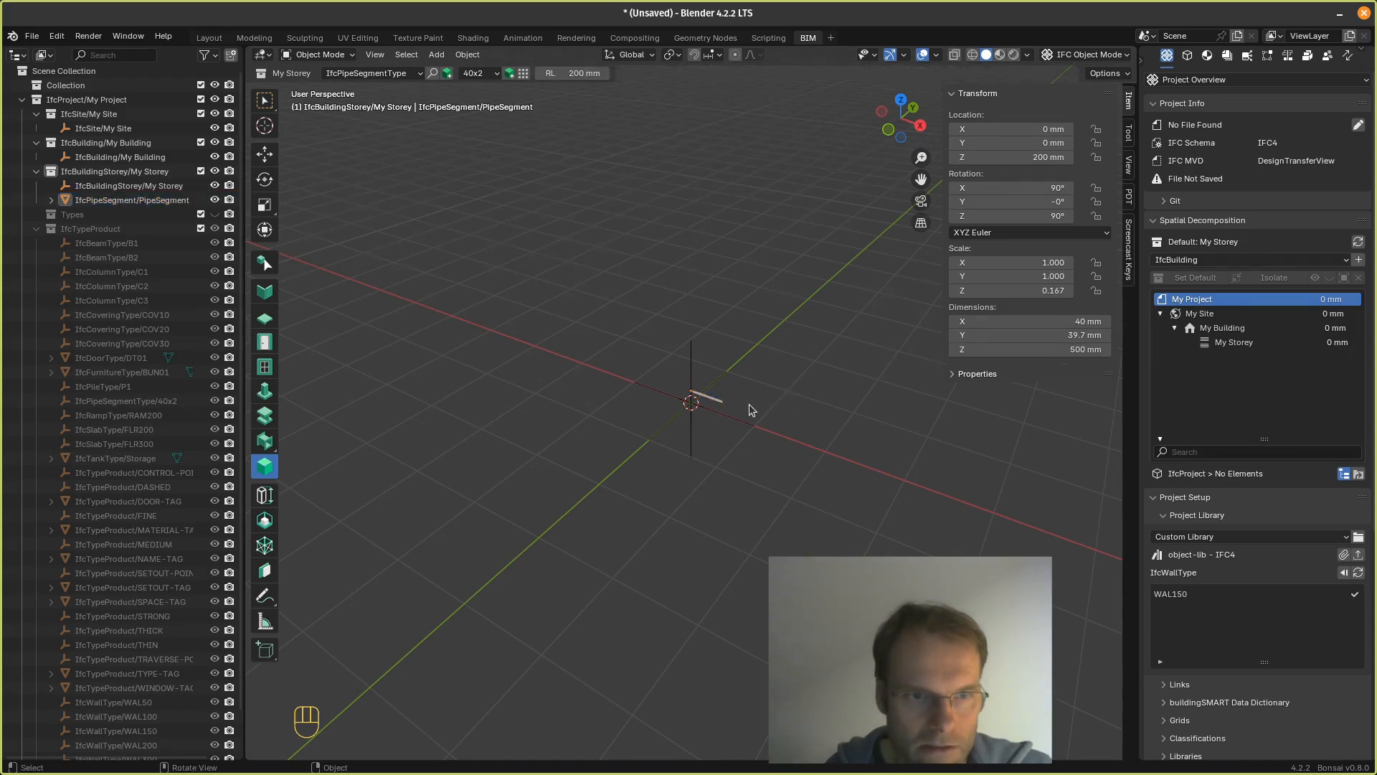
Step: Duplicate the 500 mm pipe segment as an IFC object
middle_drag(749, 403, 710, 383)
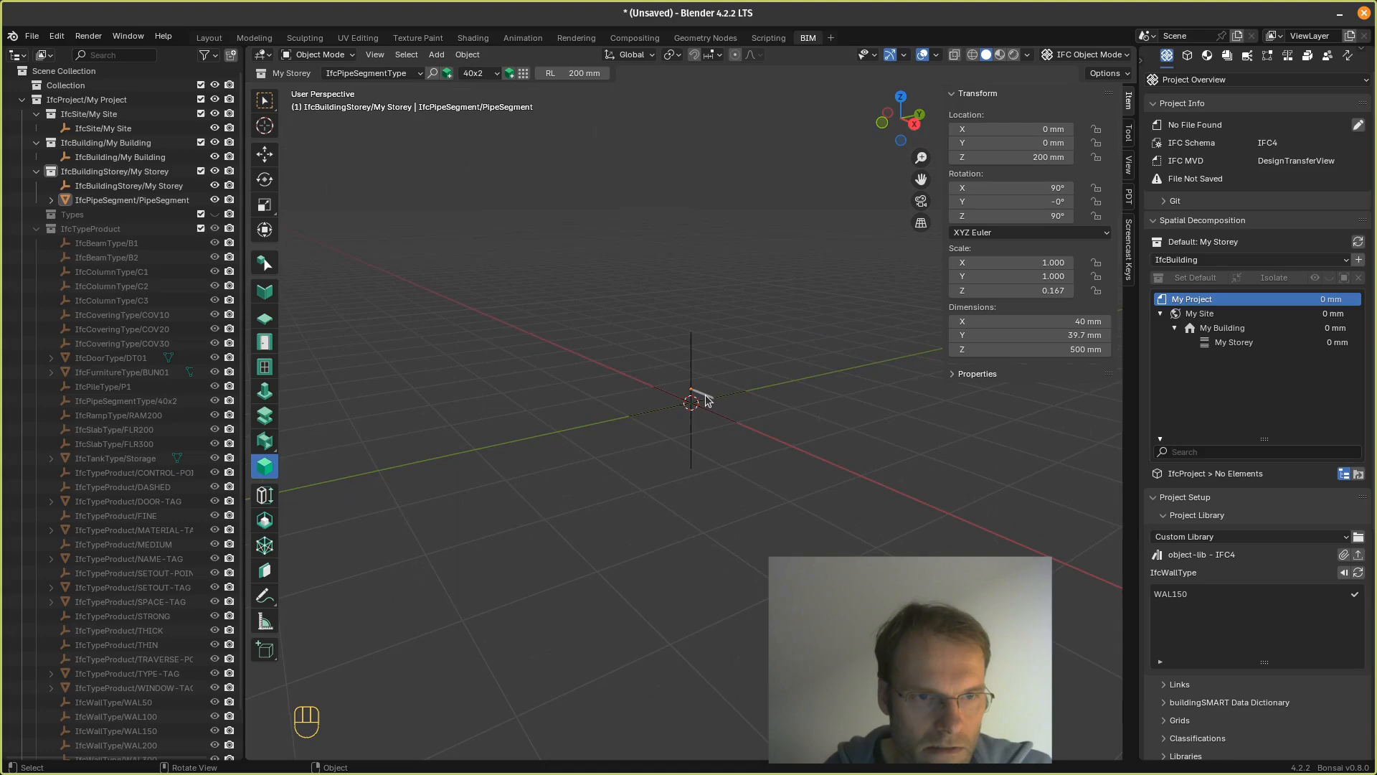
scroll(706, 396, up, 9)
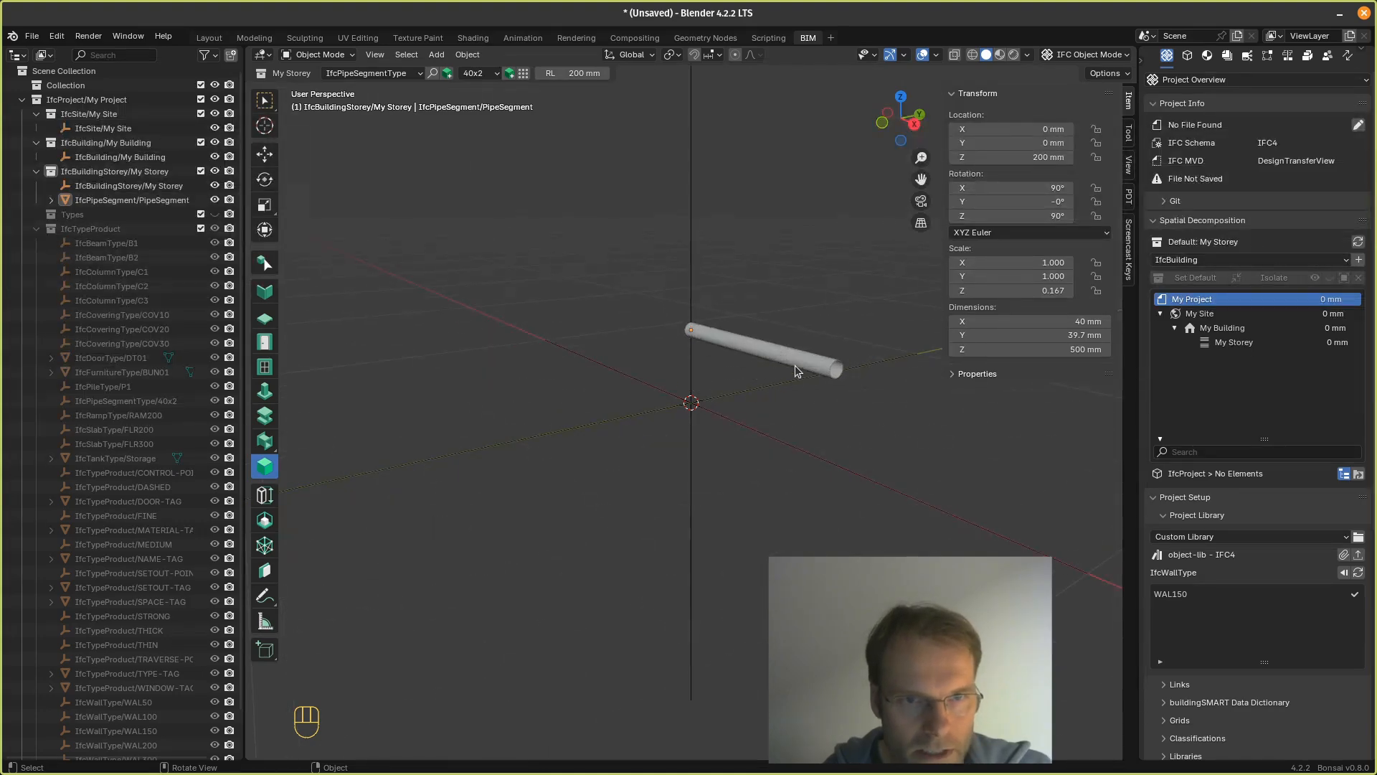
click(797, 362)
right_click(798, 355)
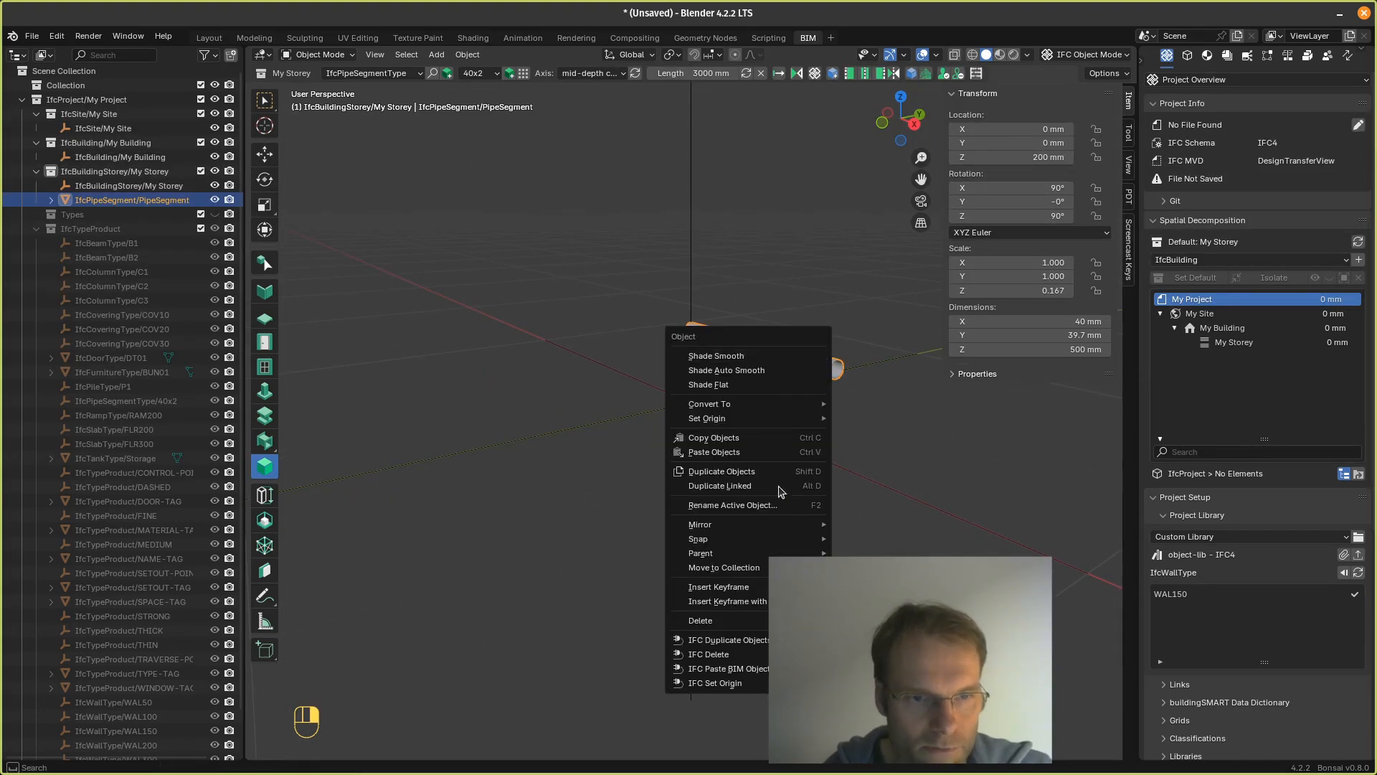
mouse_move(764, 527)
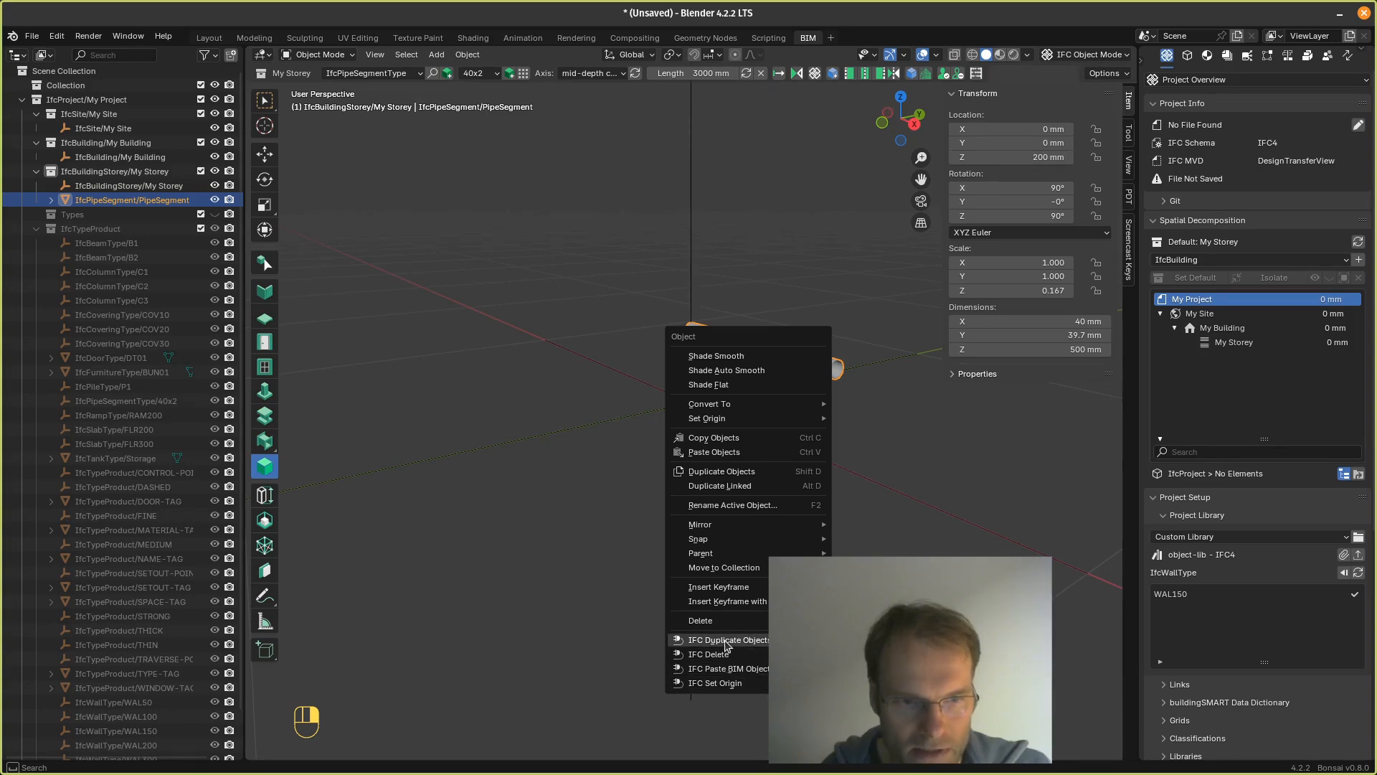
click(725, 641)
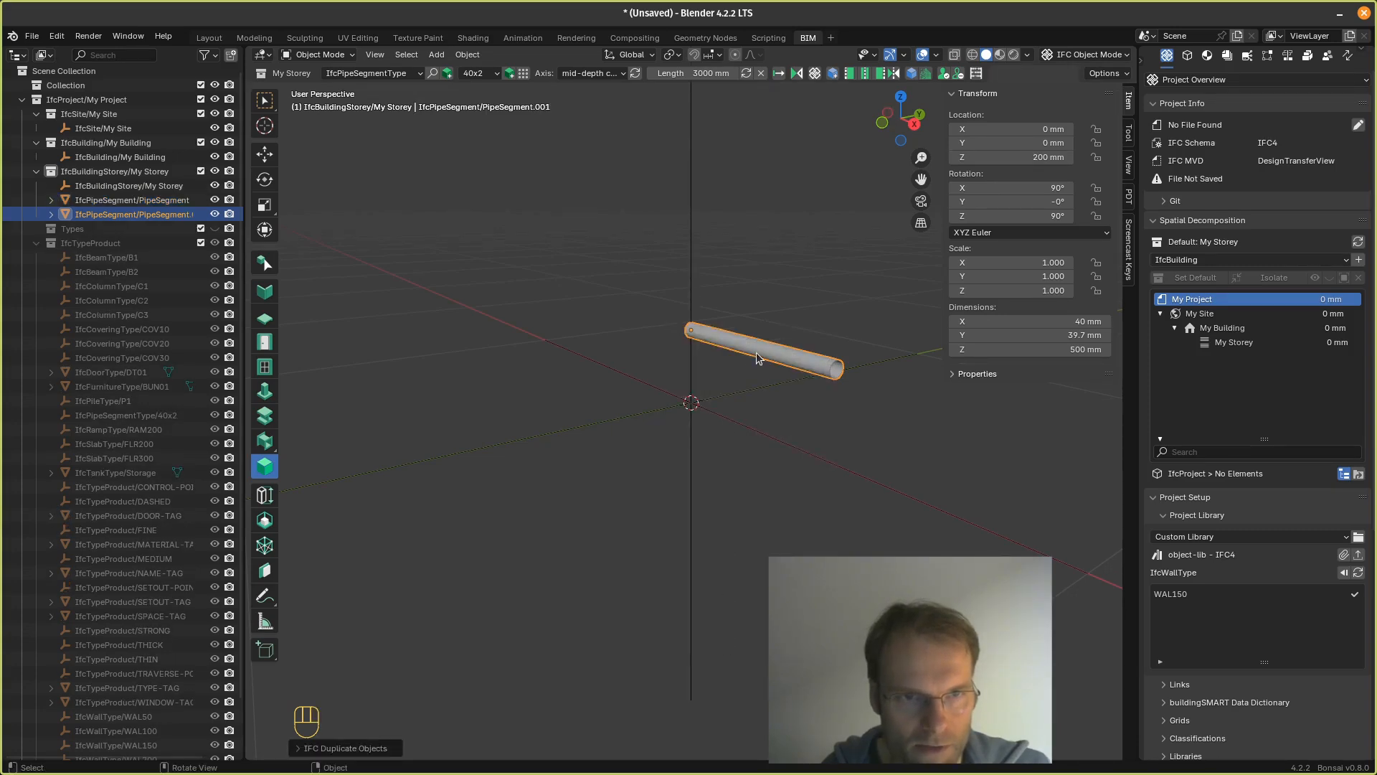
Step: Move the duplicated pipe segment about -324 mm along Y and about -106 mm along X
key(g)
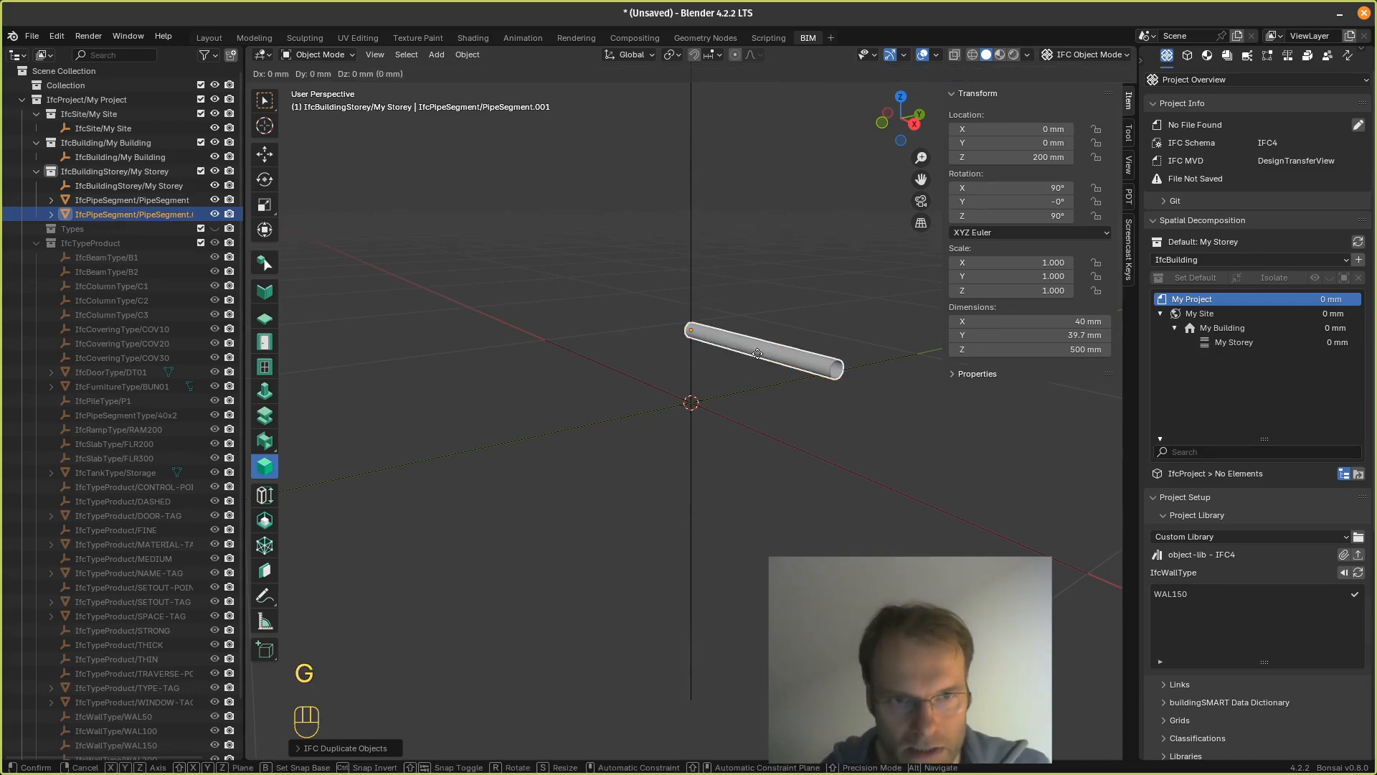
key(y)
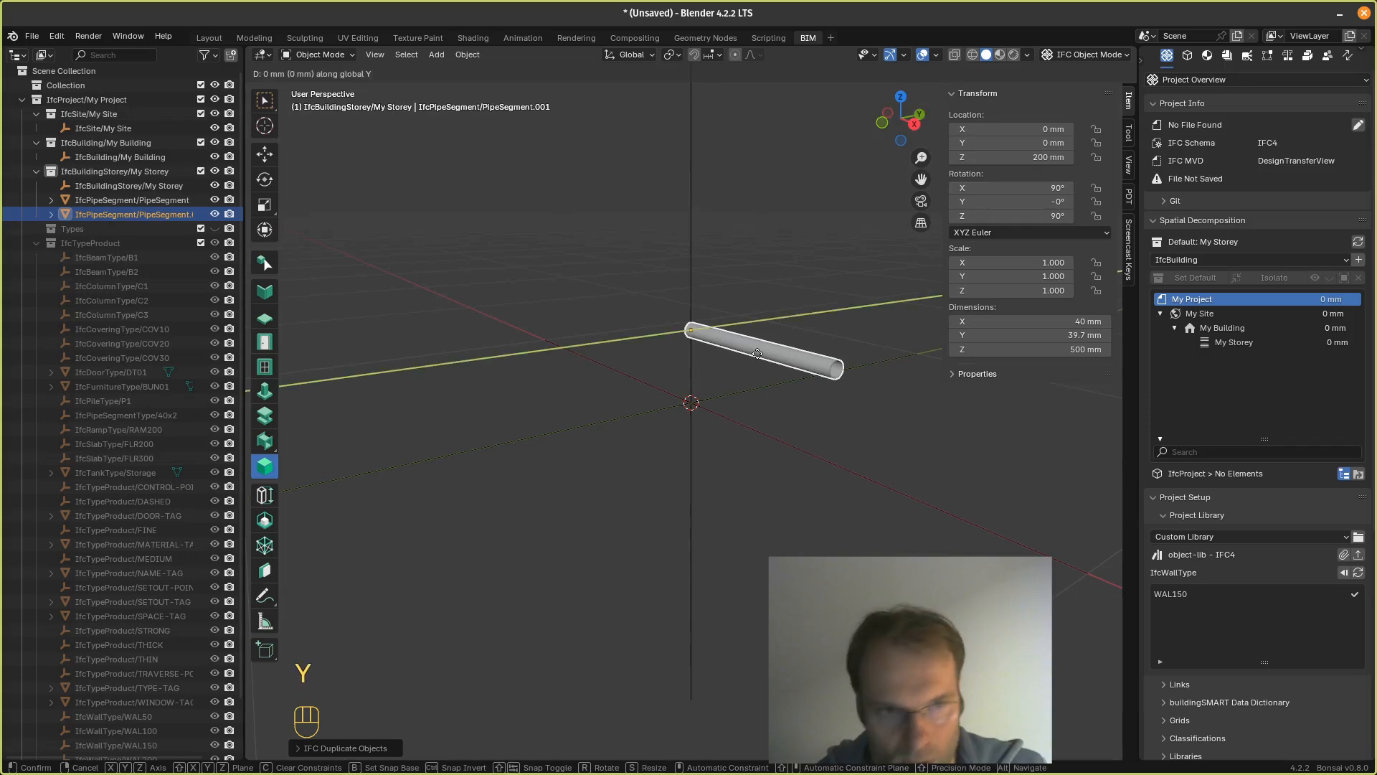
click(647, 395)
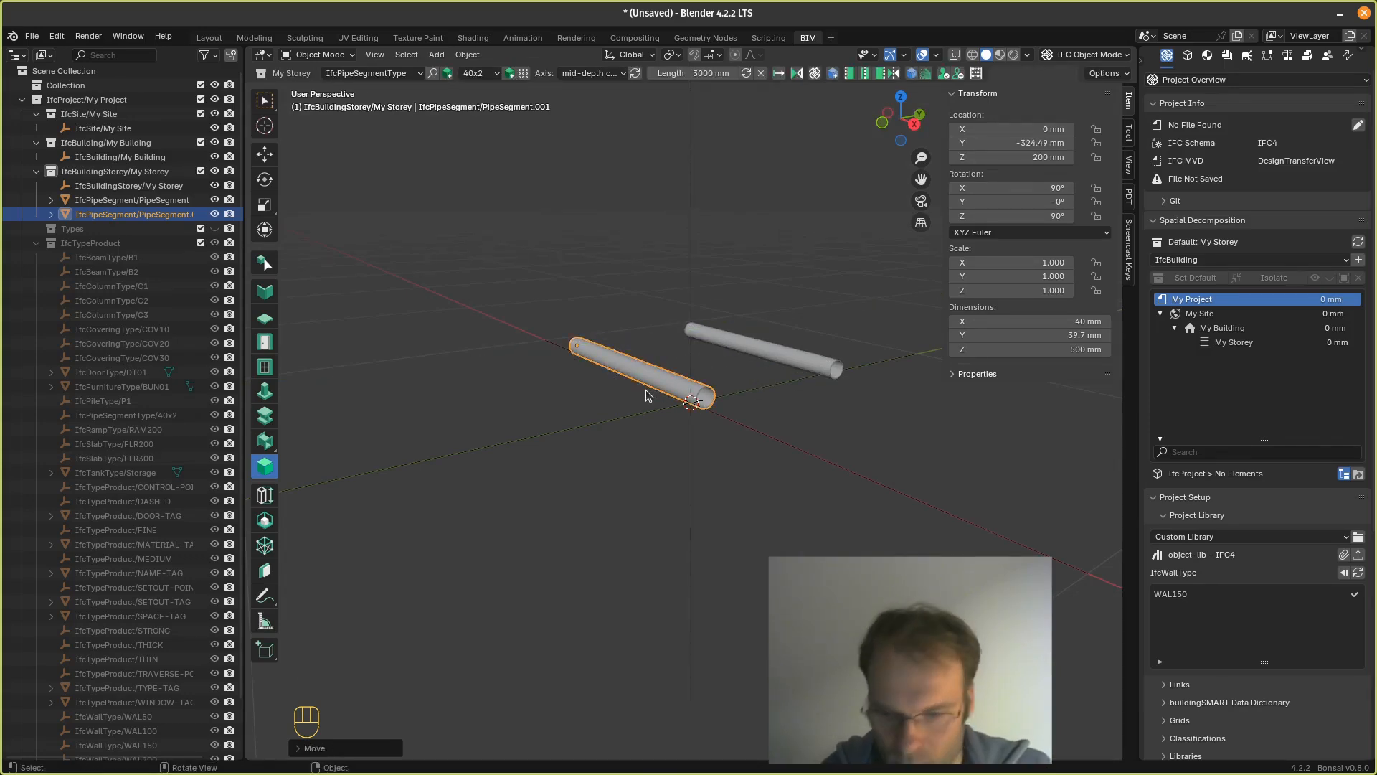
key(g)
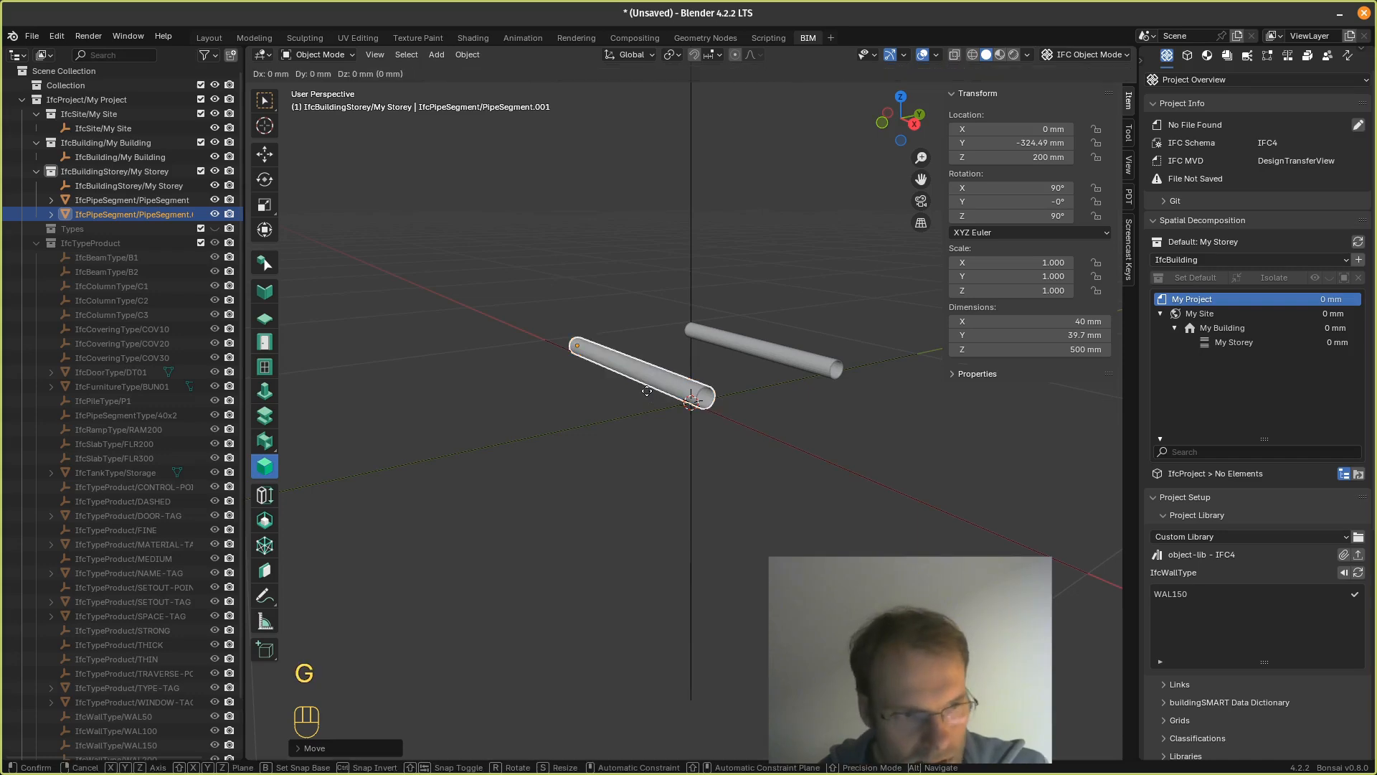
key(x)
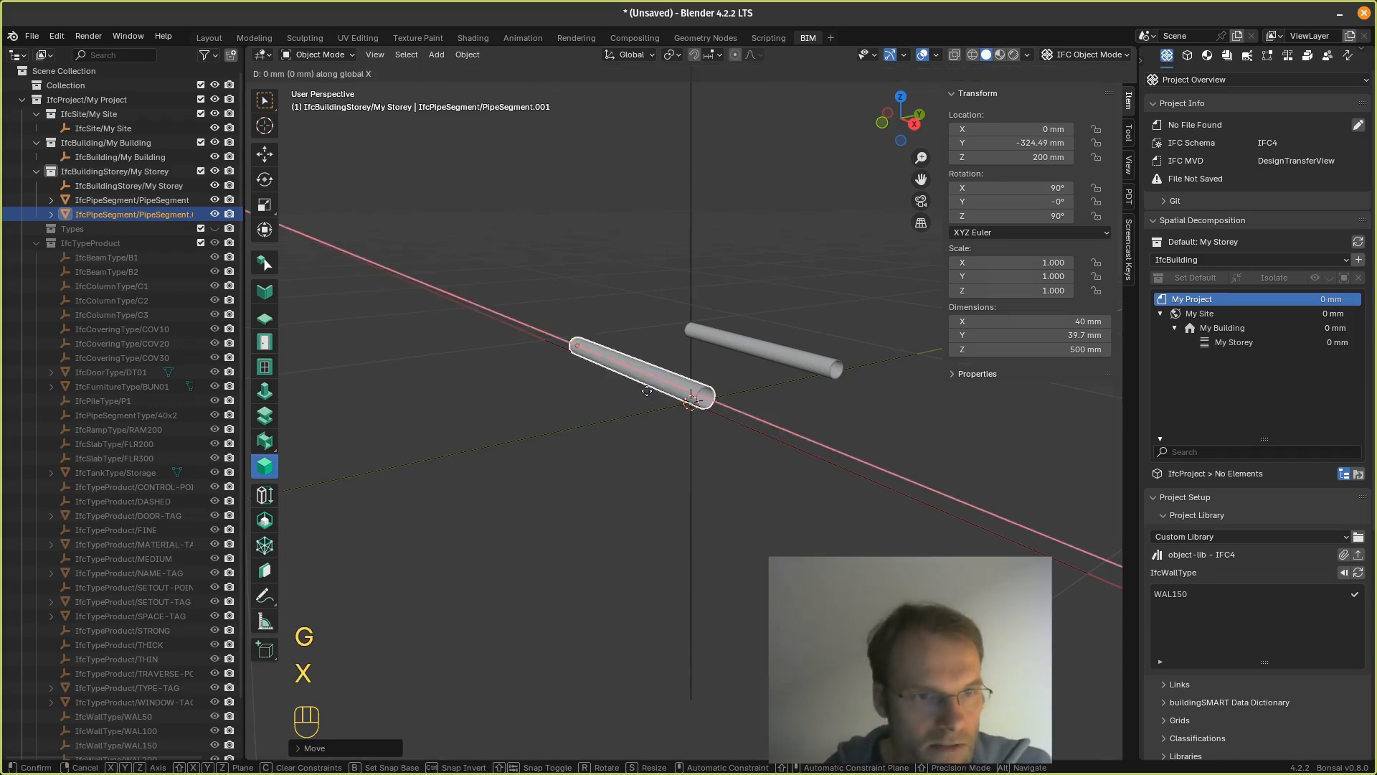
click(624, 389)
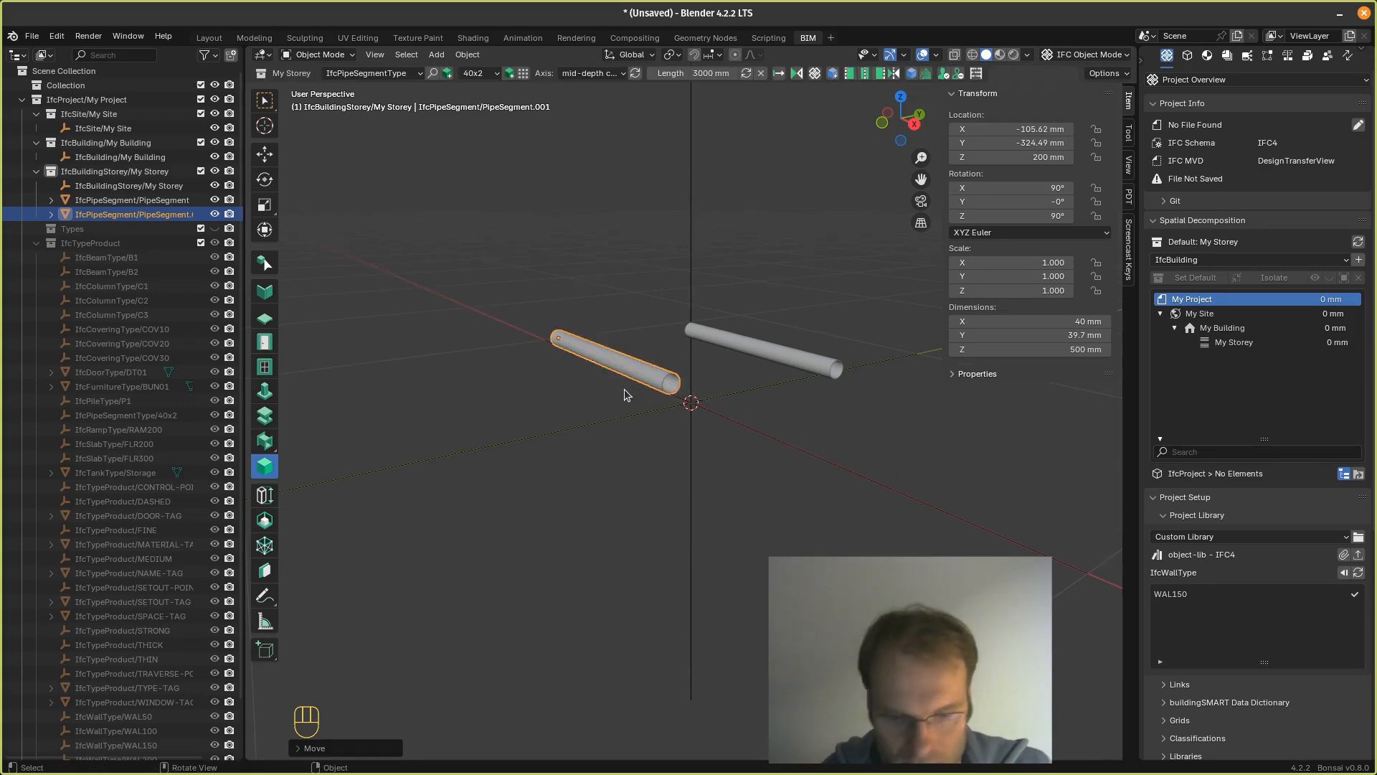
Step: Try rotating the duplicated pipe segment 90° about the global Z axis, and undo the rotation
key(r)
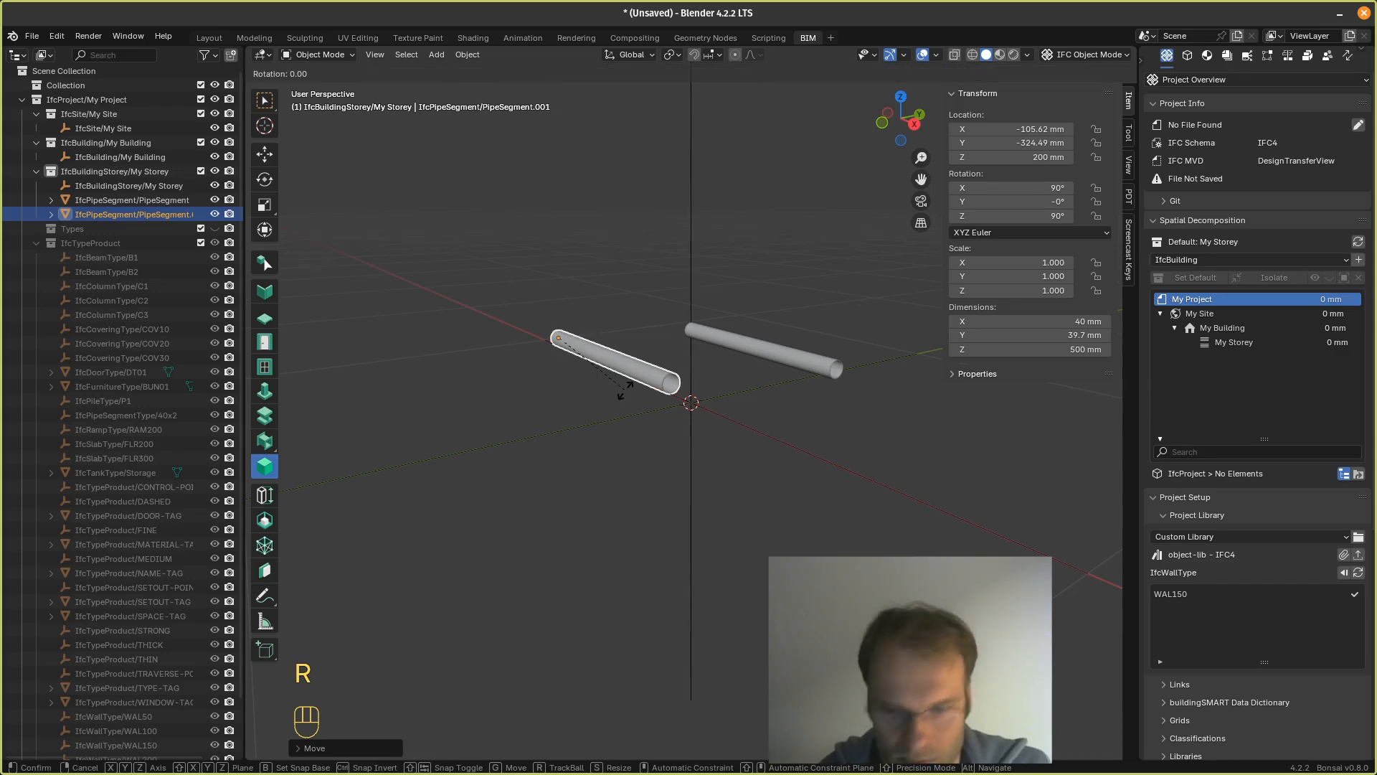
key(z)
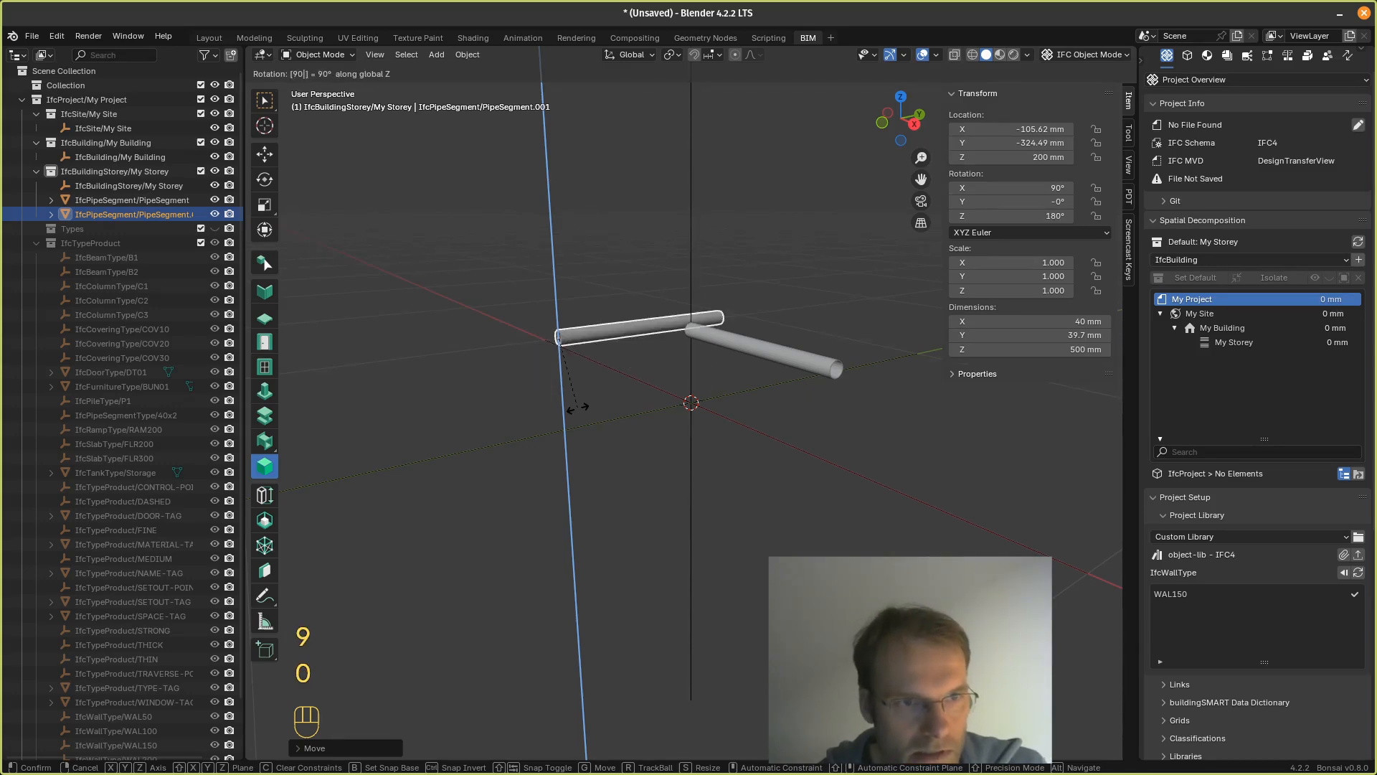
key(Return)
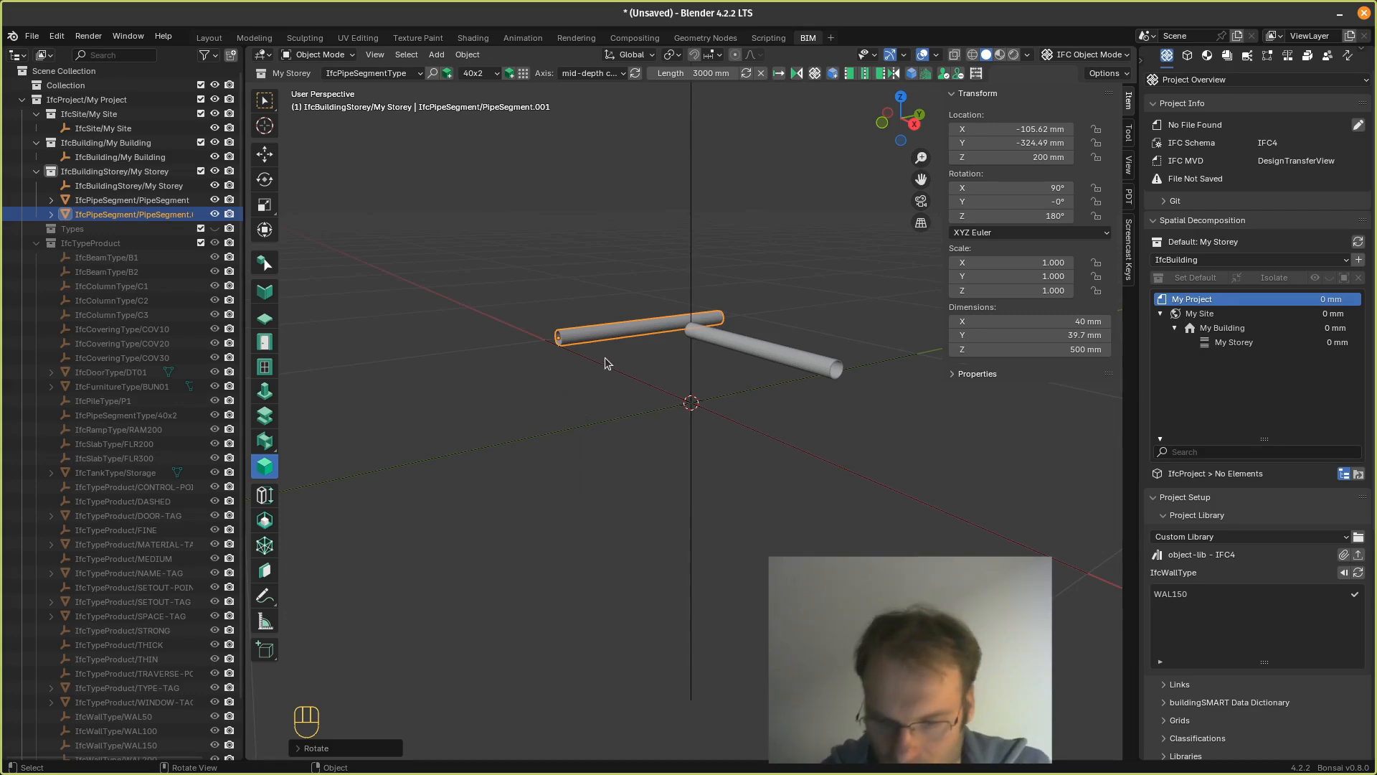
key(ctrl+z)
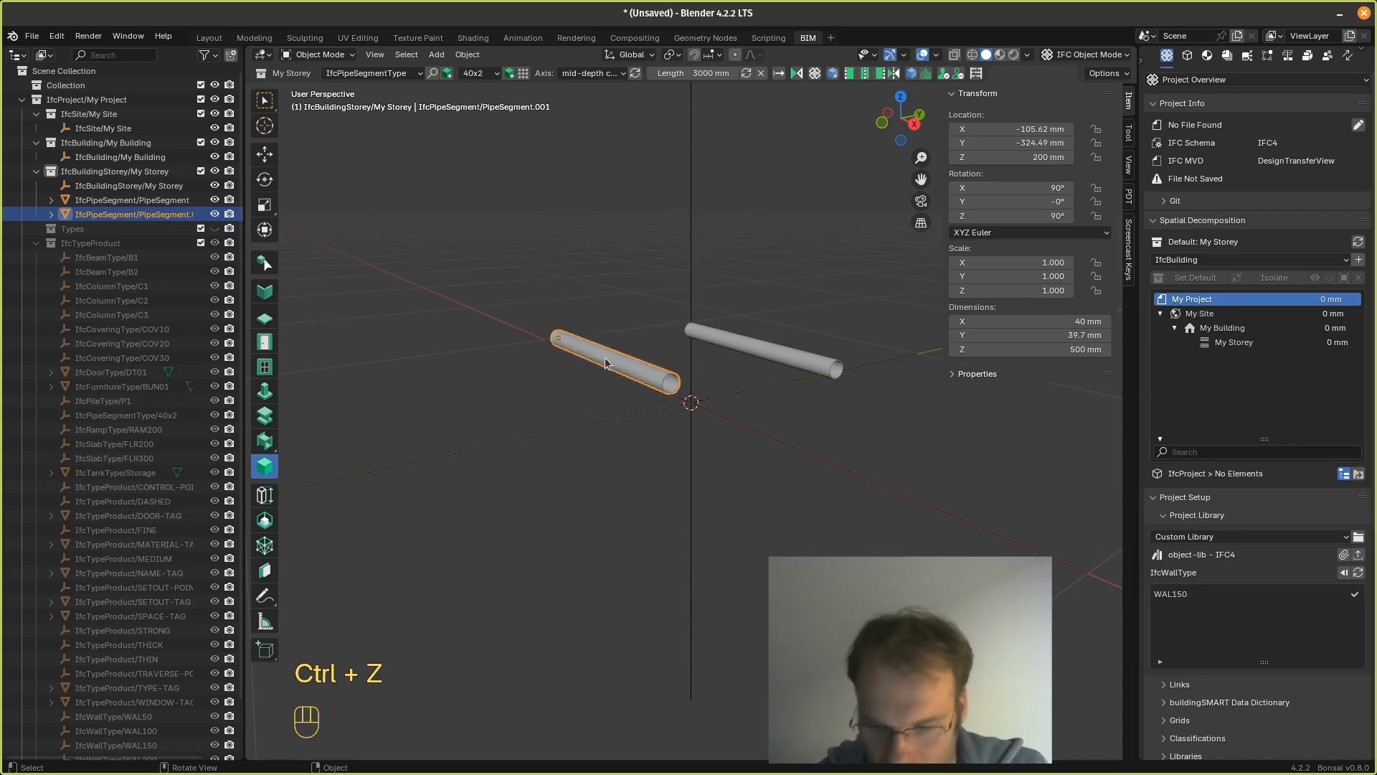
Step: Rotate the duplicated pipe segment by -90° about the global Z axis
key(r)
key(z)
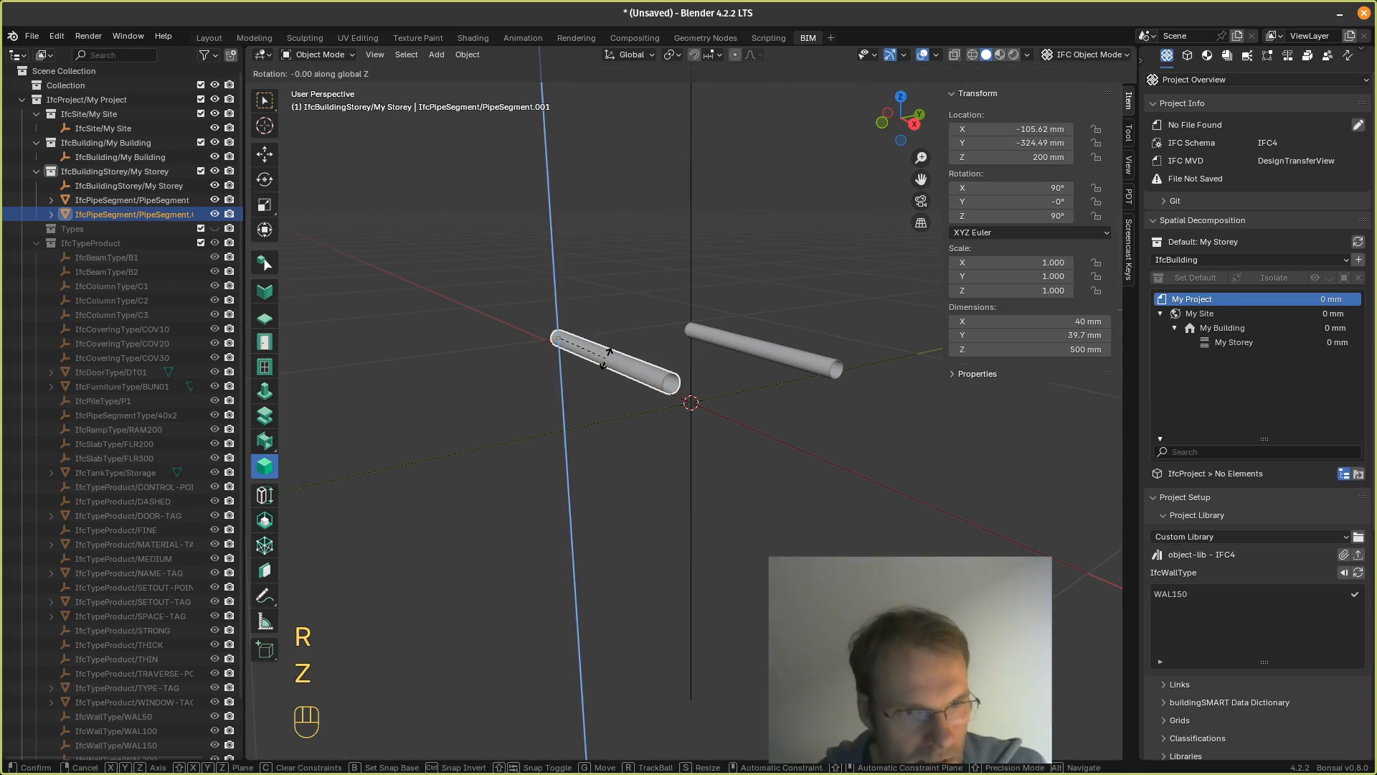
text(90)
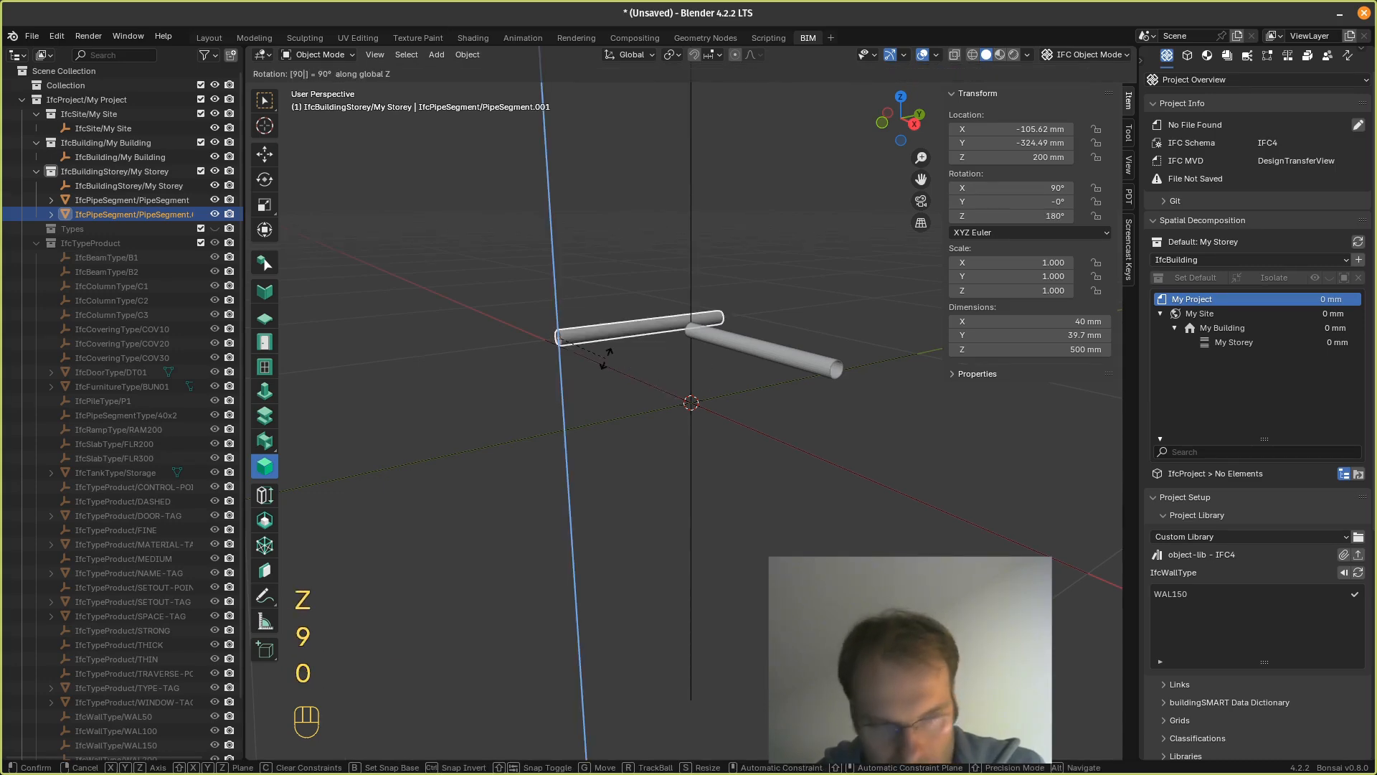
key(minus)
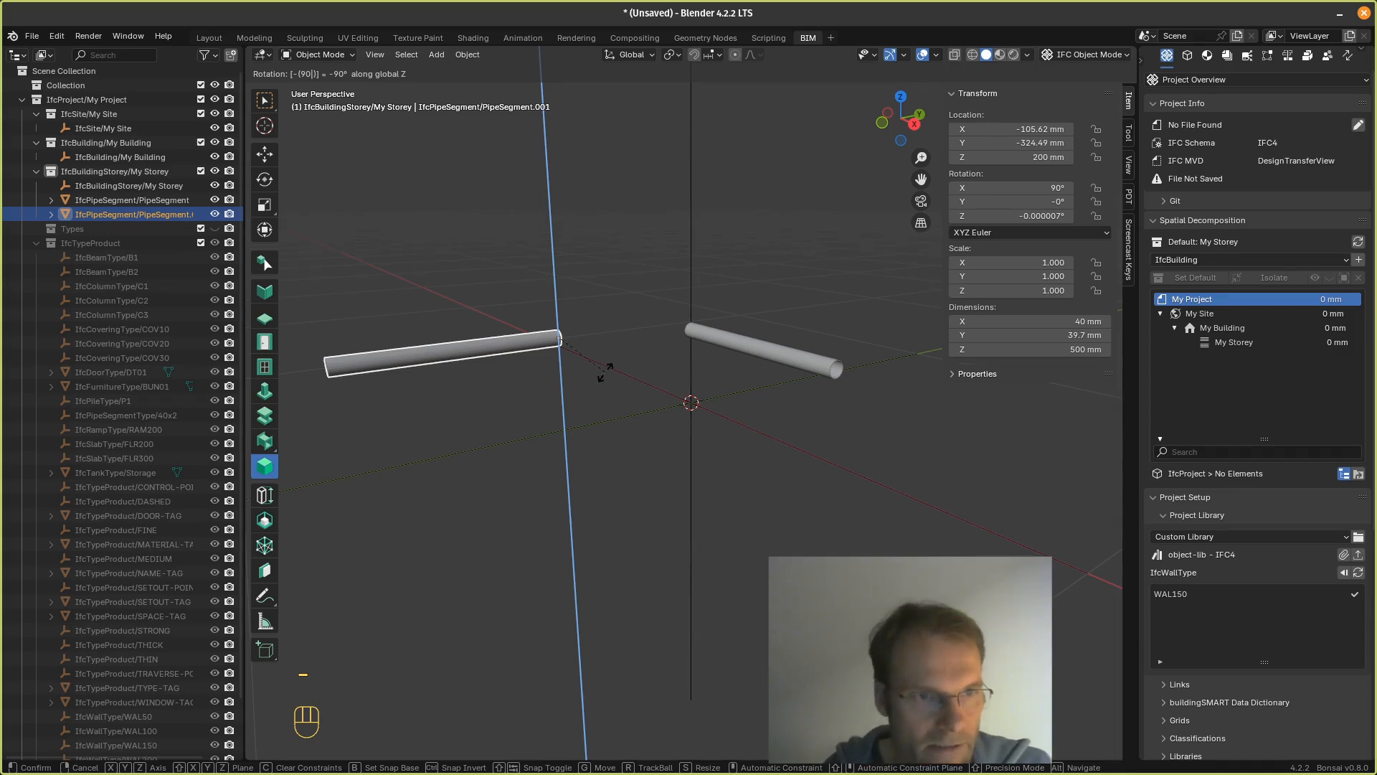
key(Return)
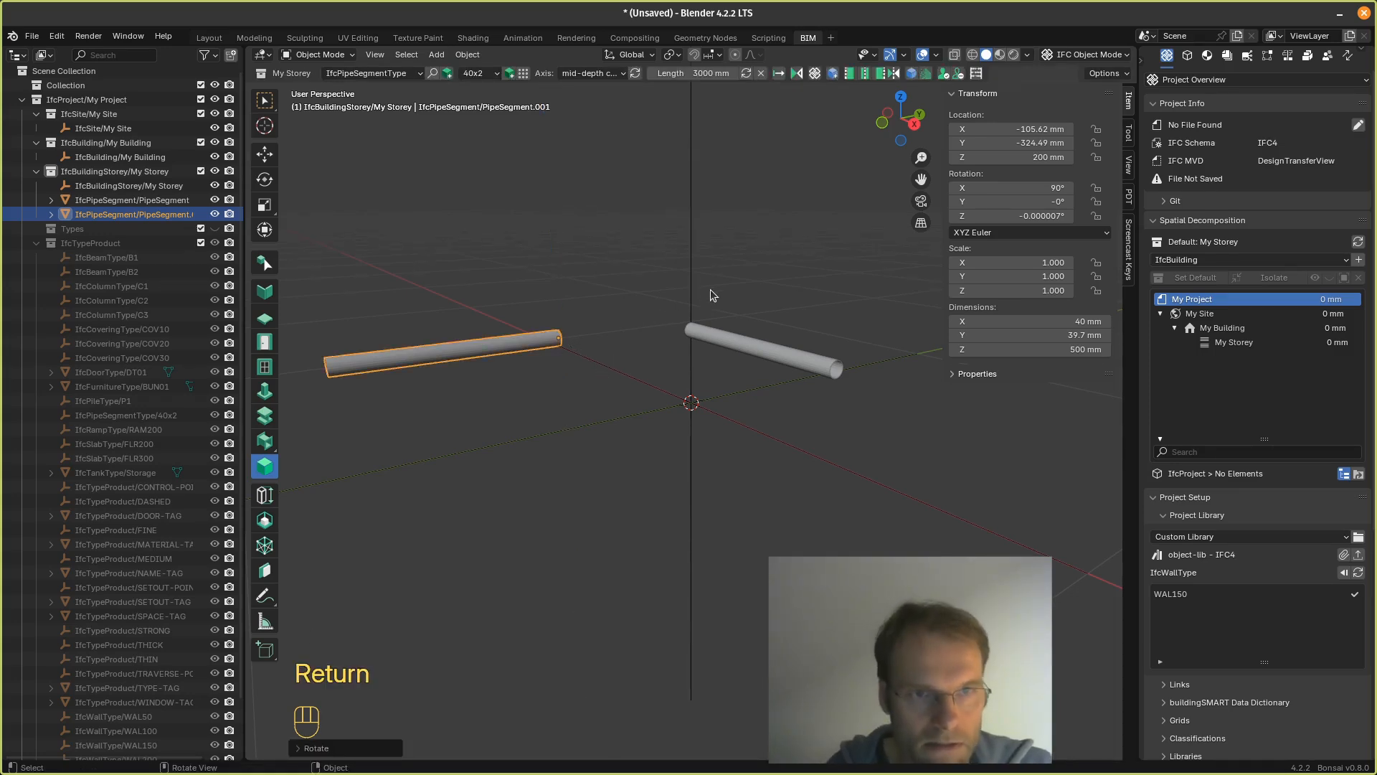
Step: Add a bend fitting that joins the two perpendicular pipe segments, and deselect it
click(900, 101)
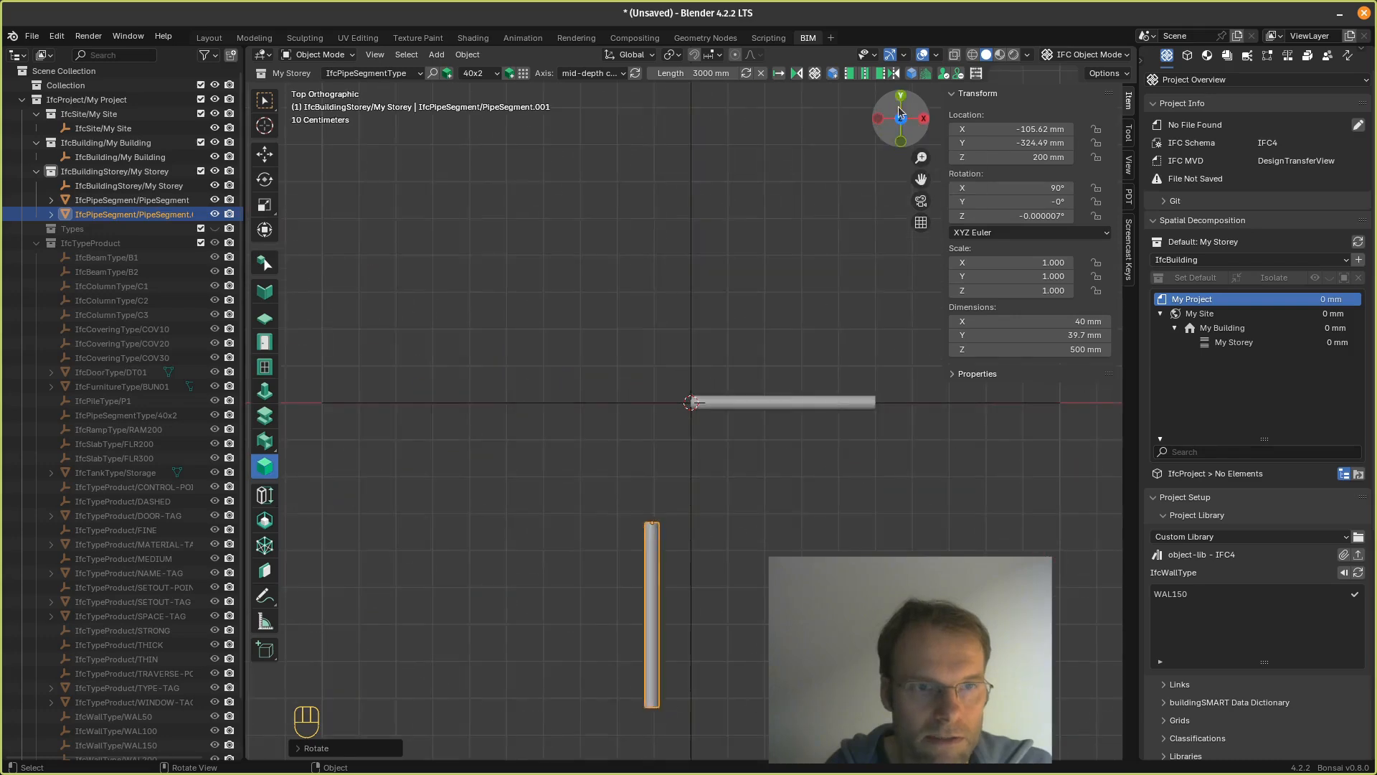
shift+click(742, 401)
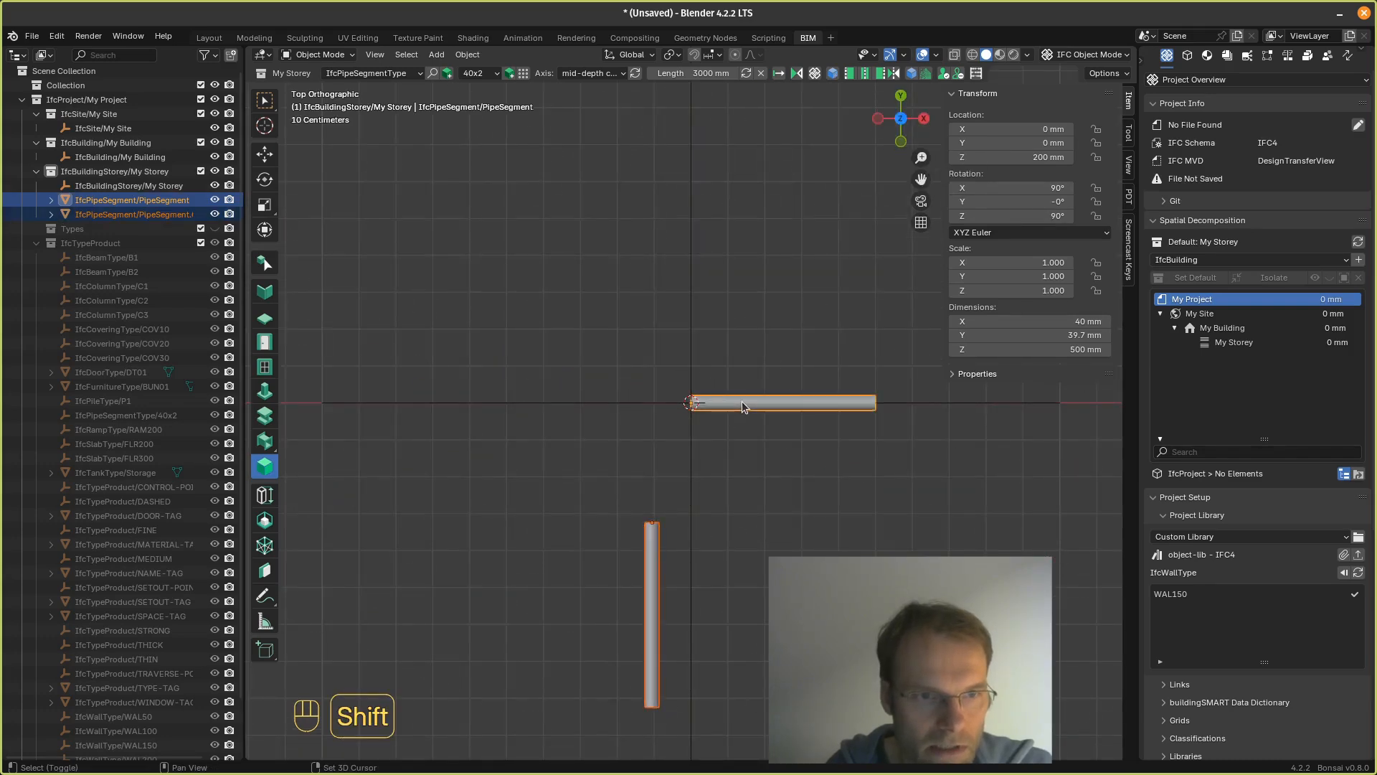
click(1129, 135)
click(1039, 344)
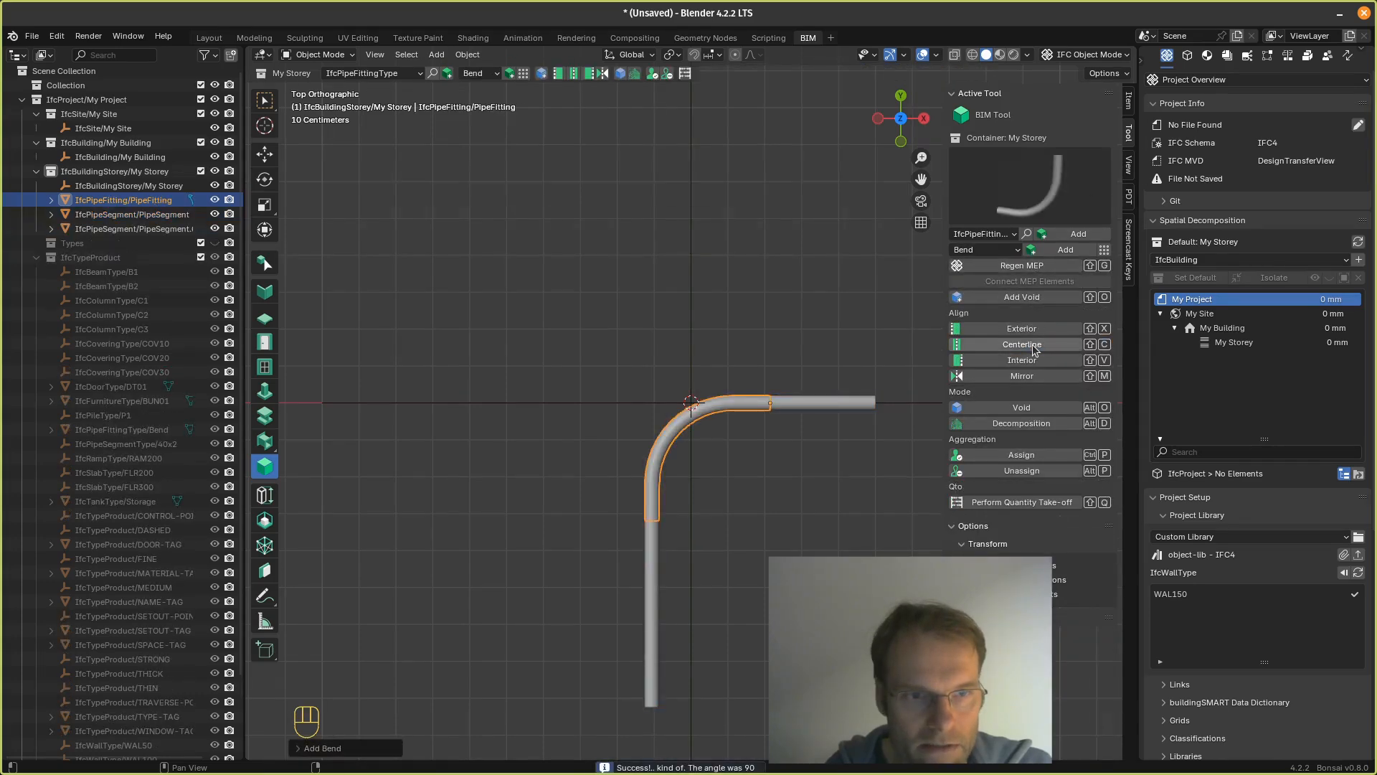
click(825, 544)
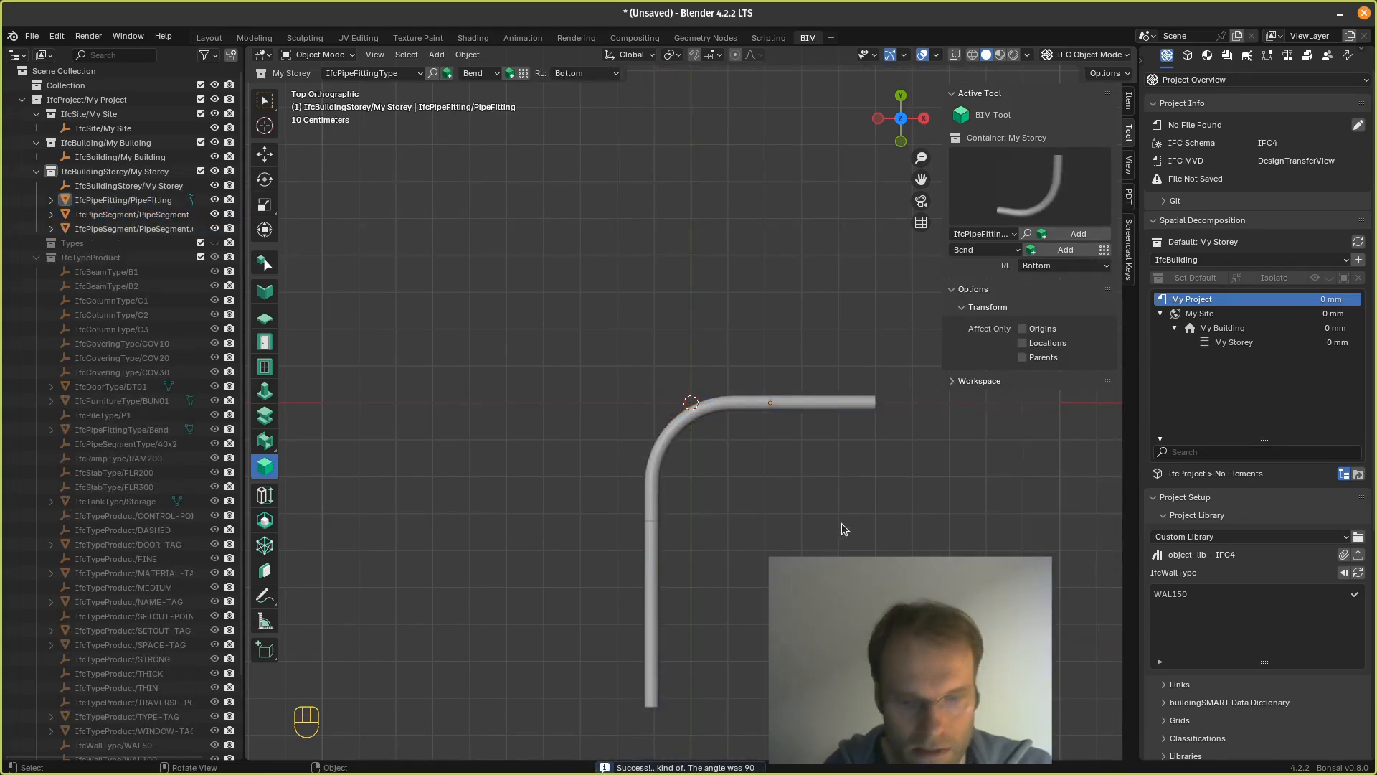
middle_drag(841, 526, 786, 428)
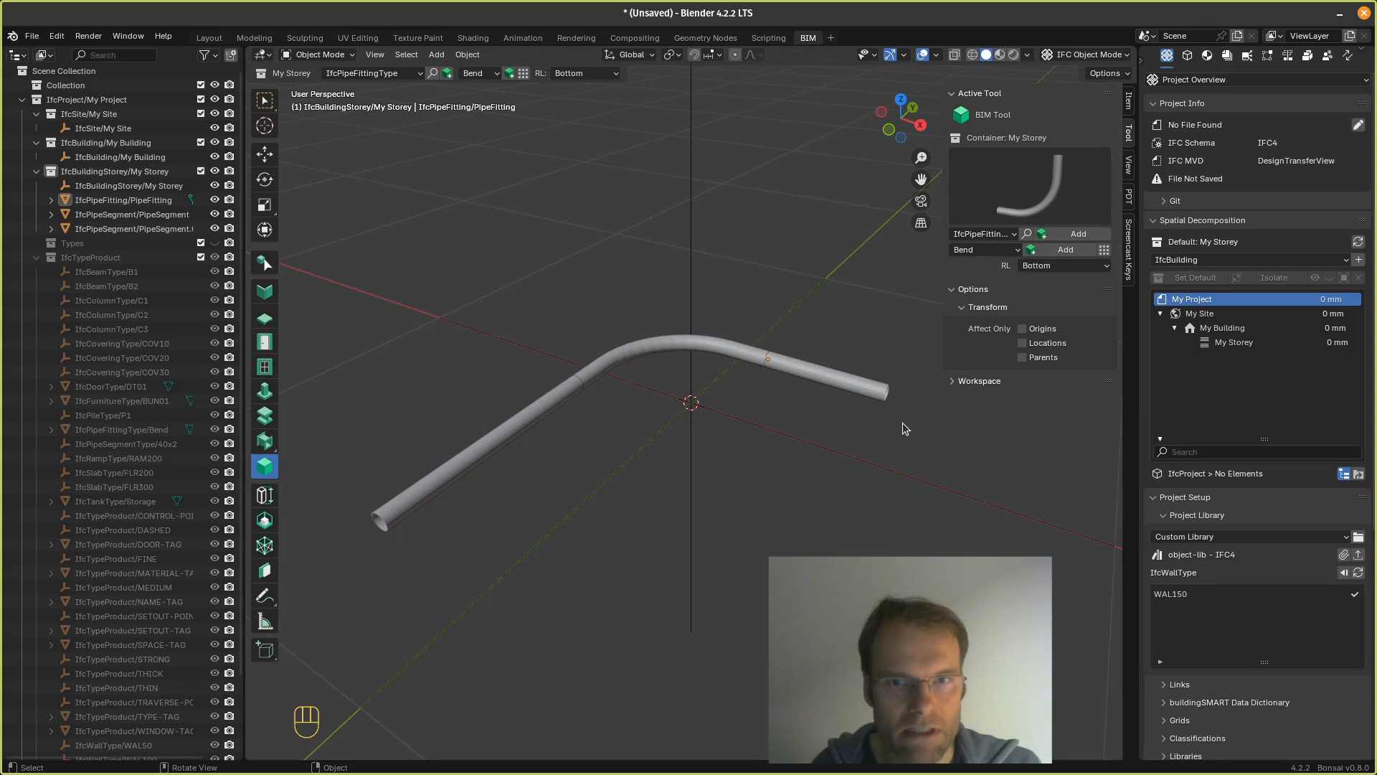
scroll(902, 425, down, 3)
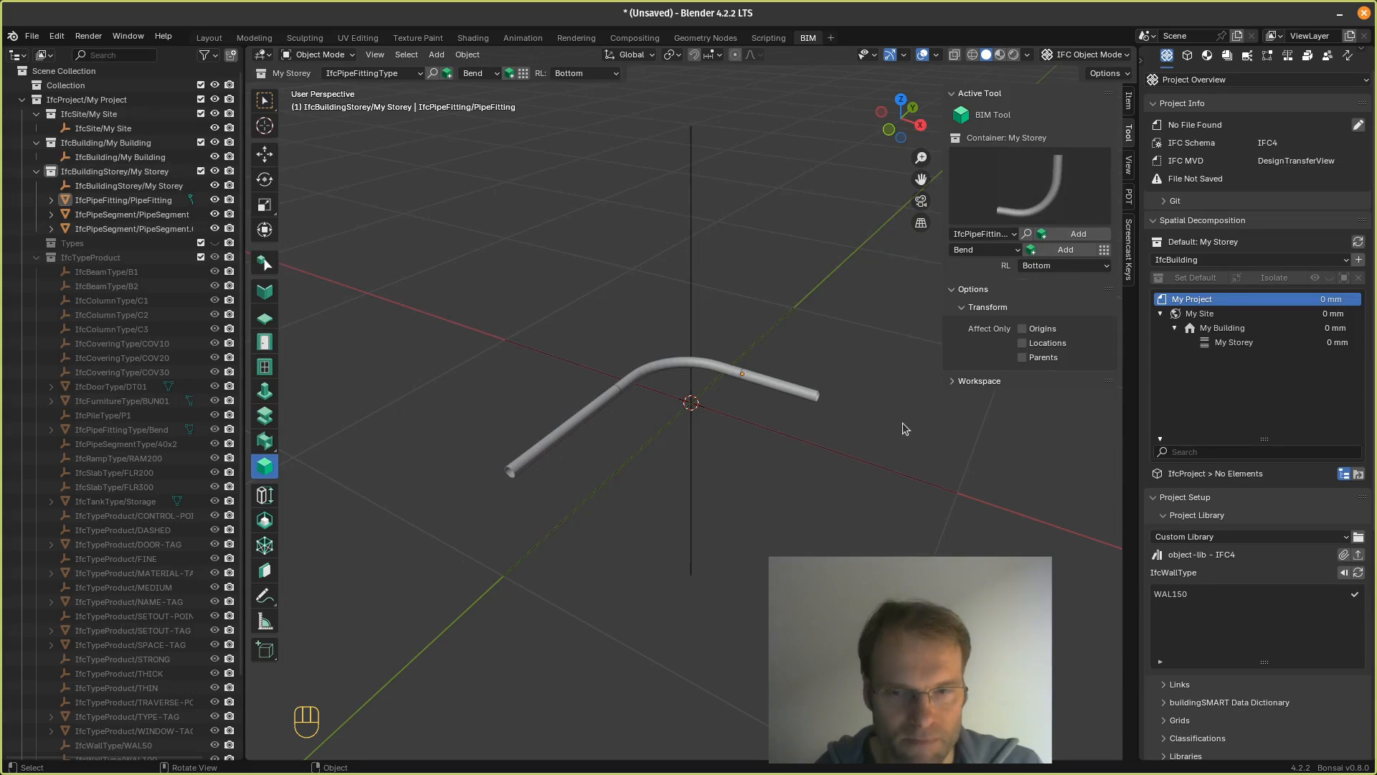
Step: Switch to the web browser and review the open BlenderBIM project setup, multistorey building and Blender precision modeling tutorials and the CAD Sketcher site
click(1339, 12)
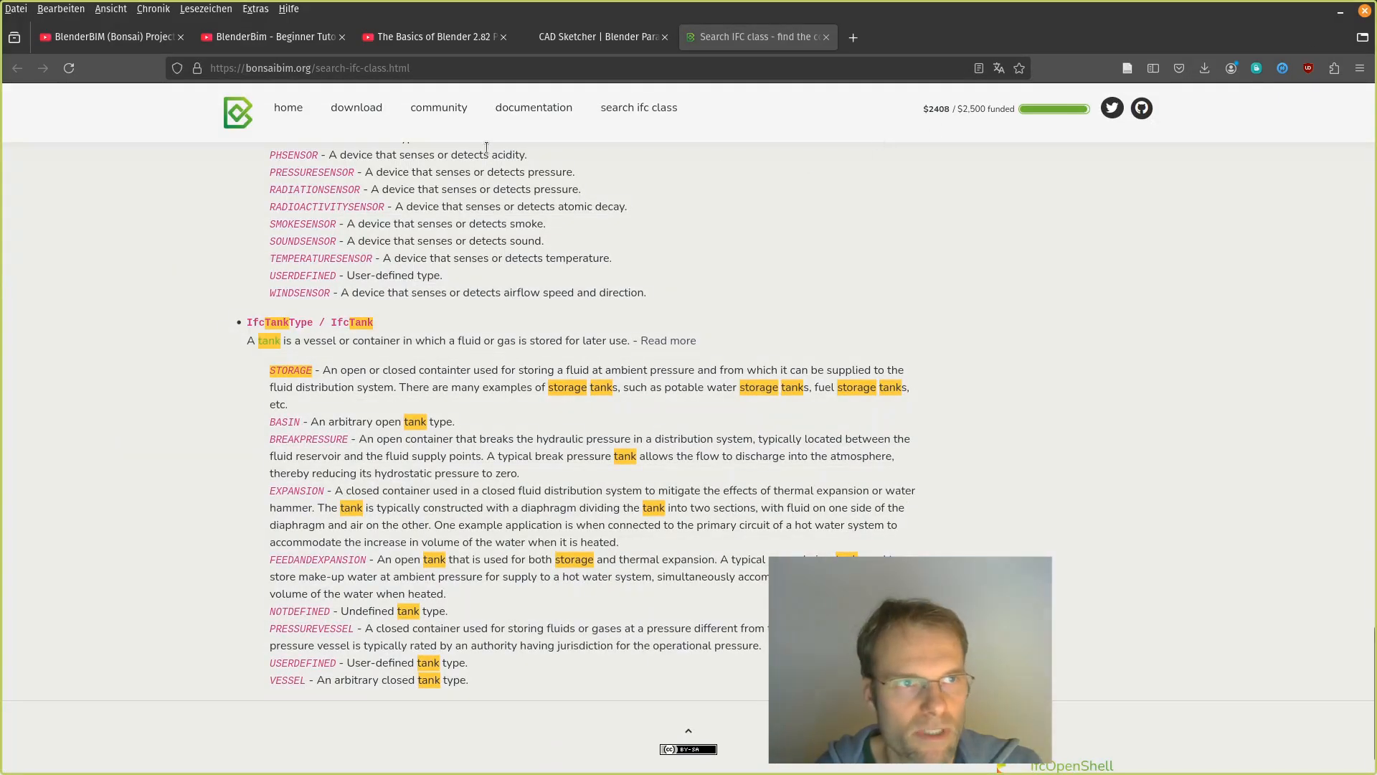
click(109, 39)
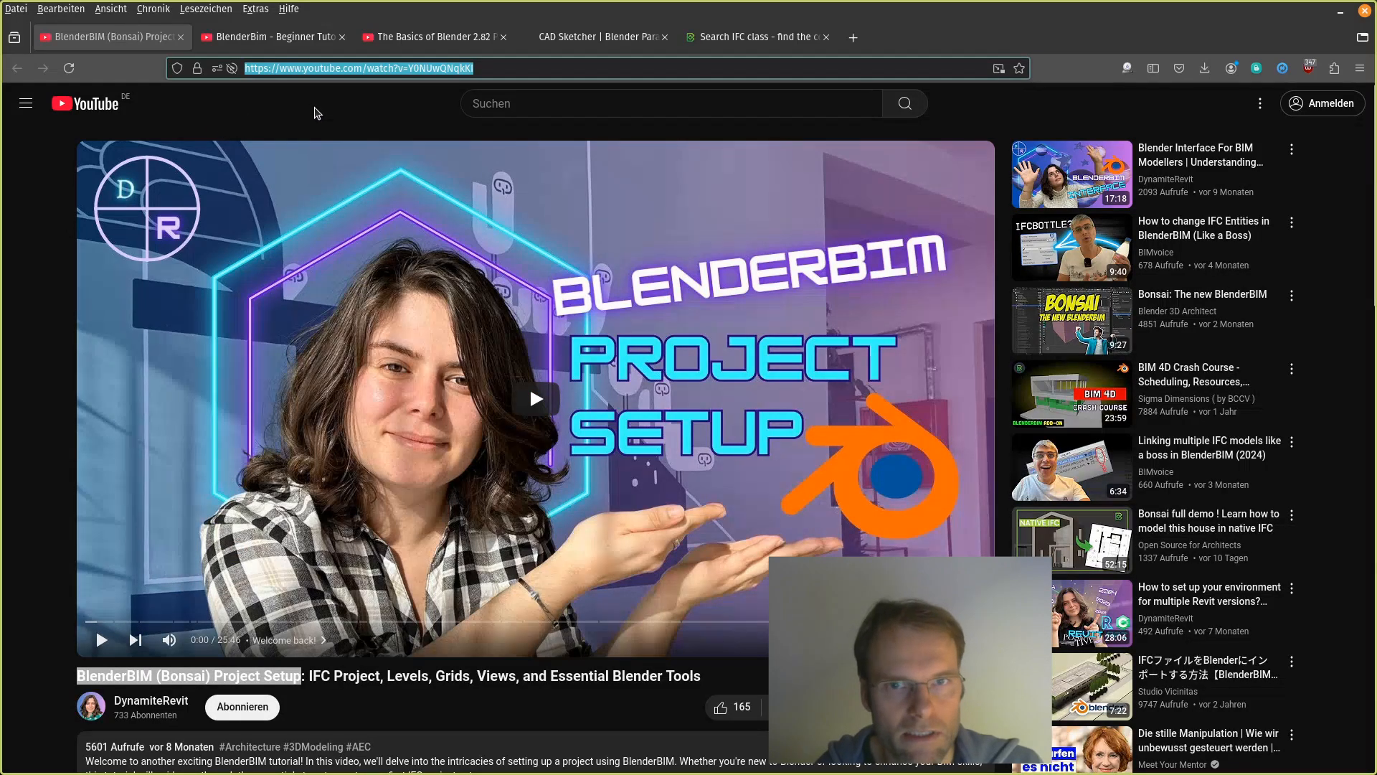
click(289, 39)
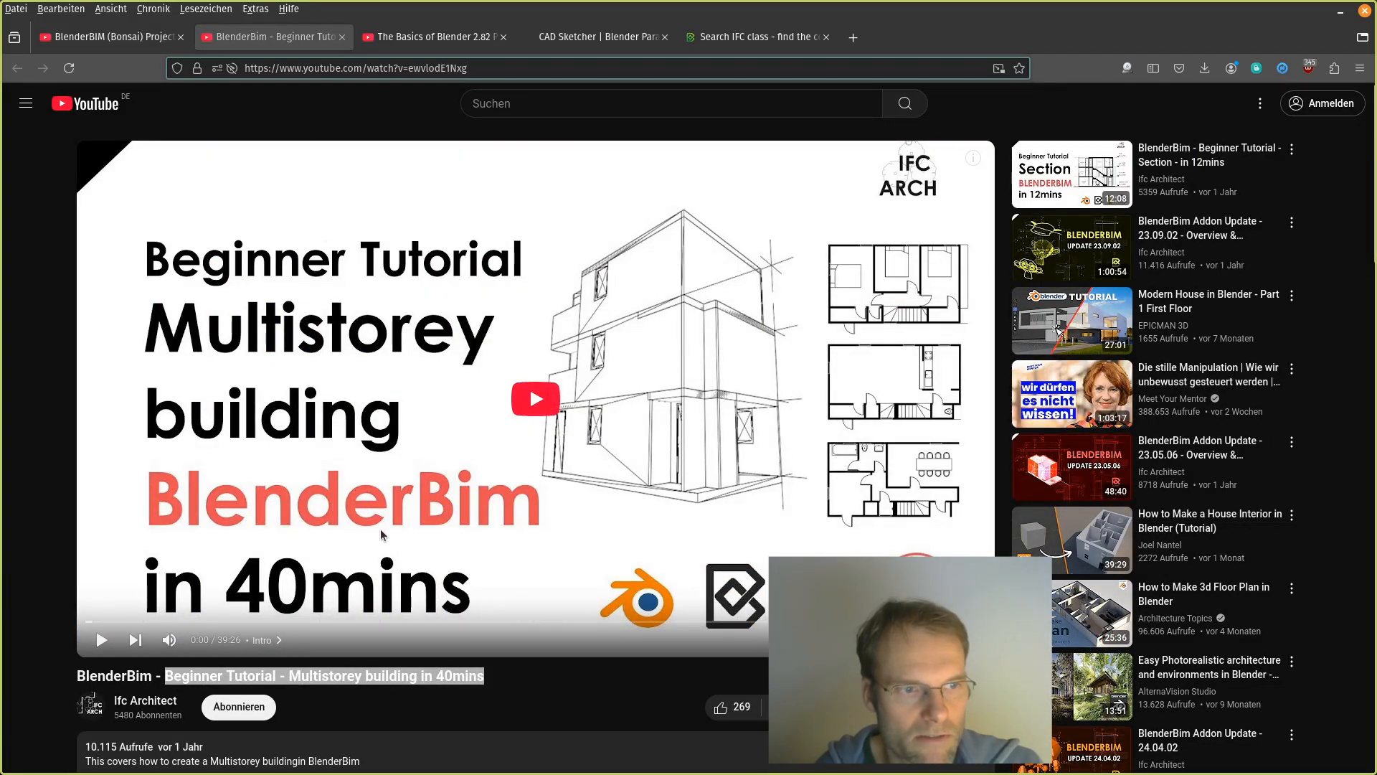
click(96, 37)
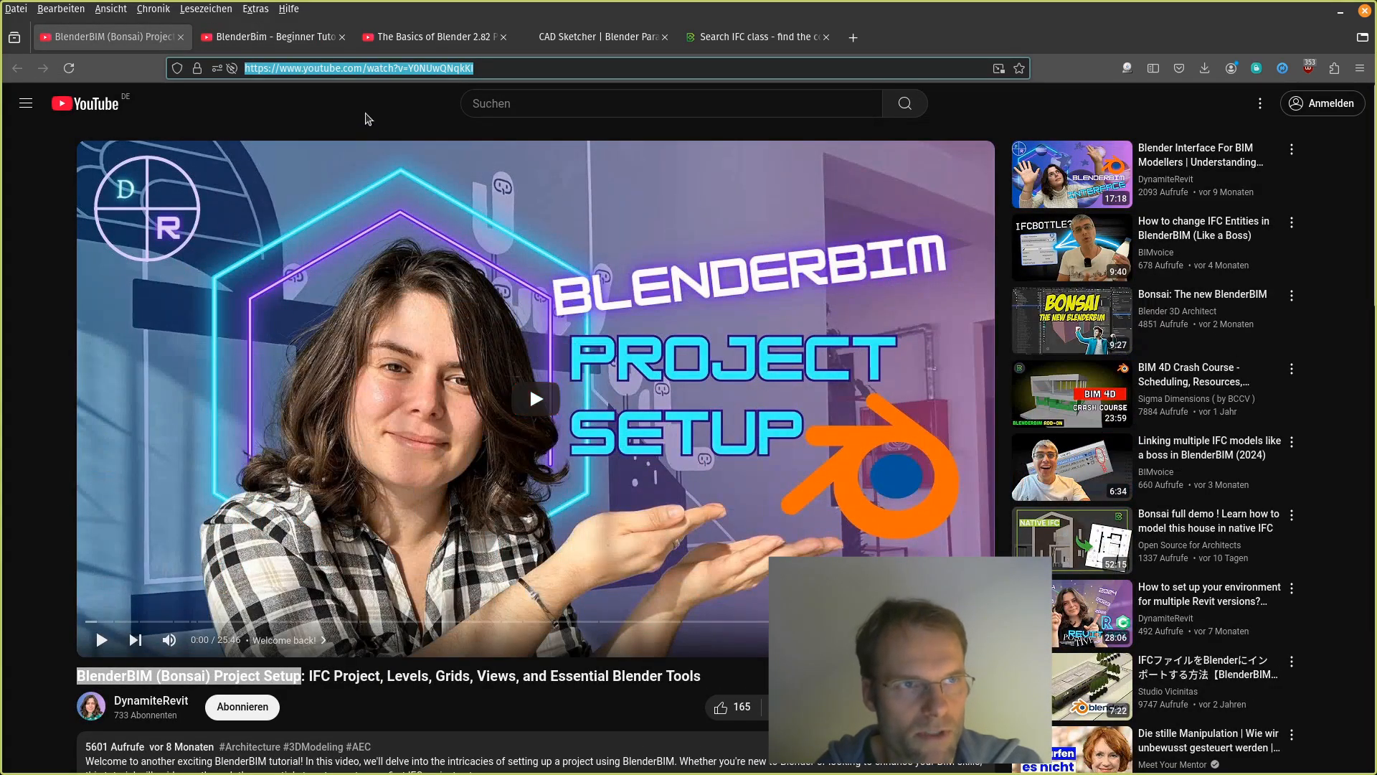
click(407, 37)
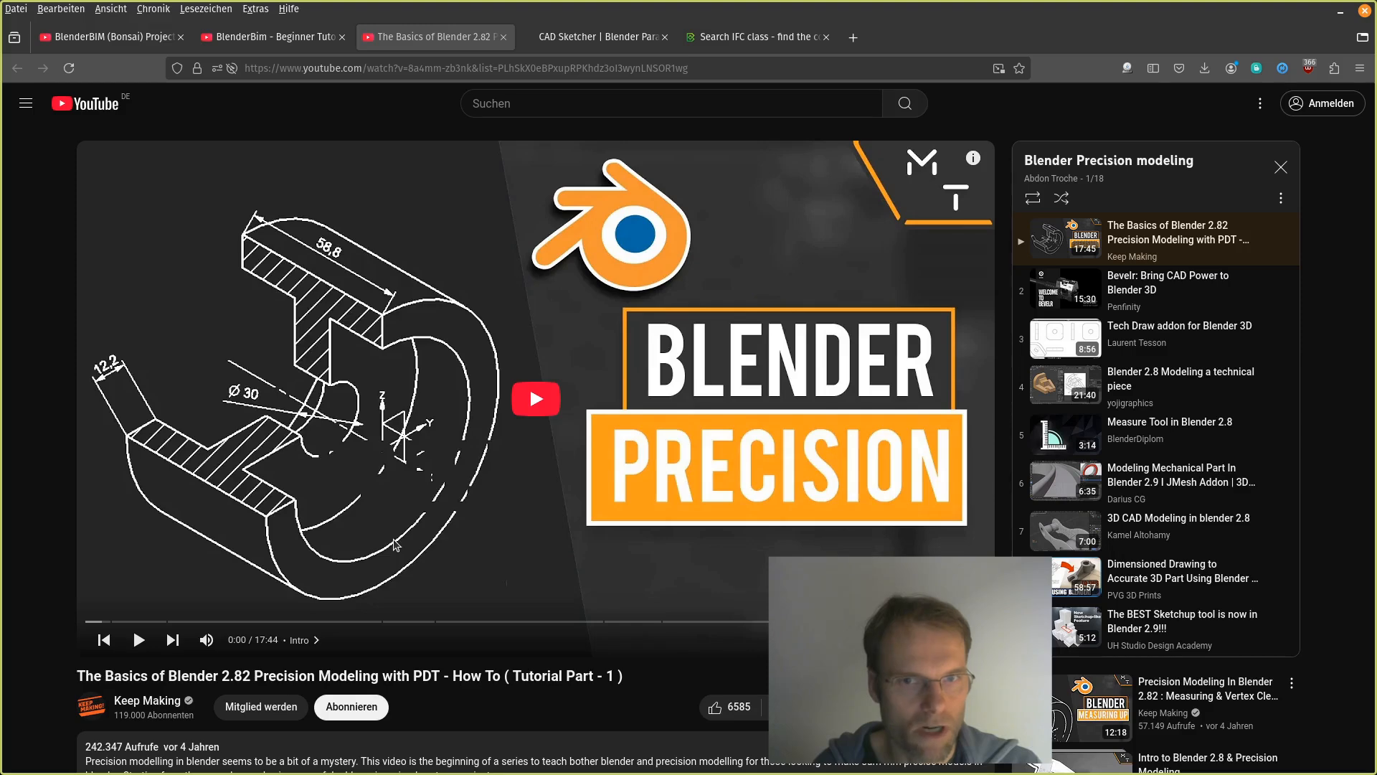
click(573, 40)
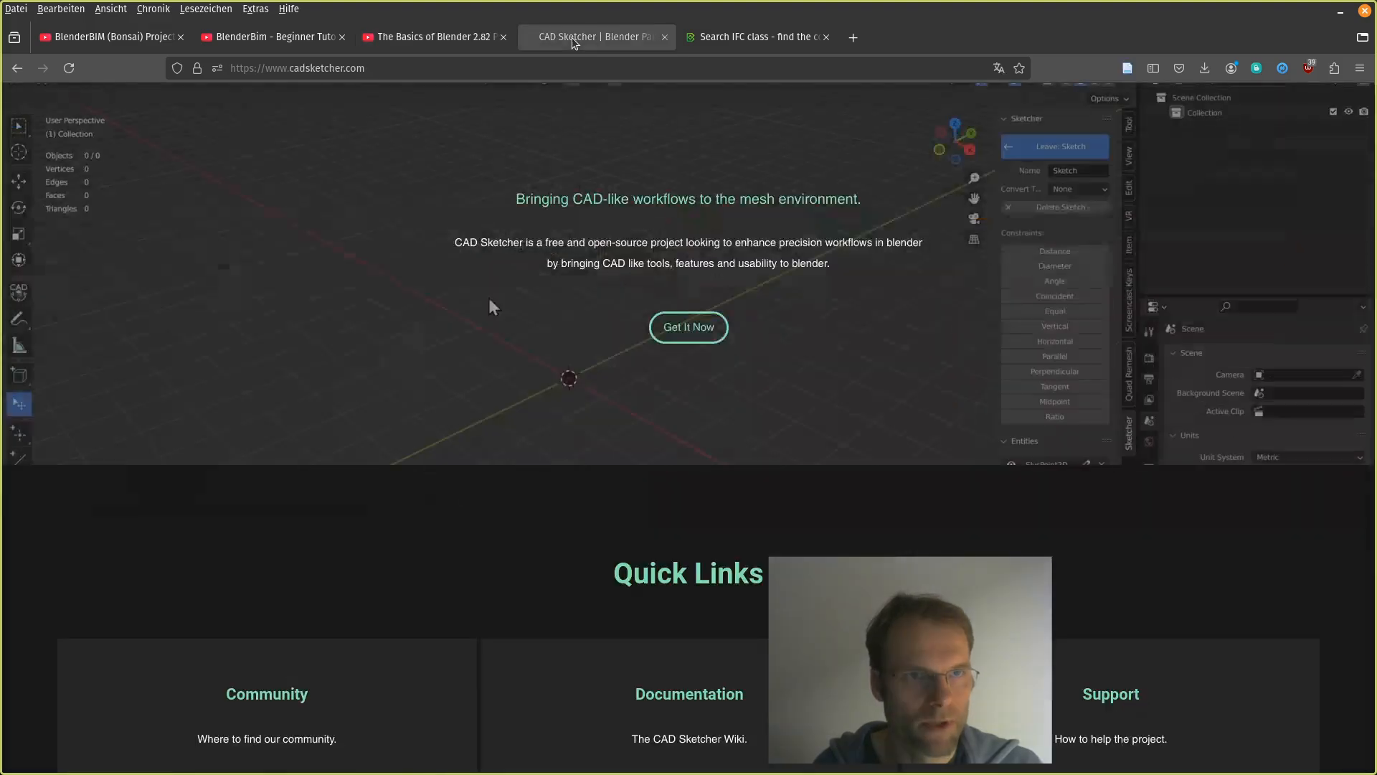